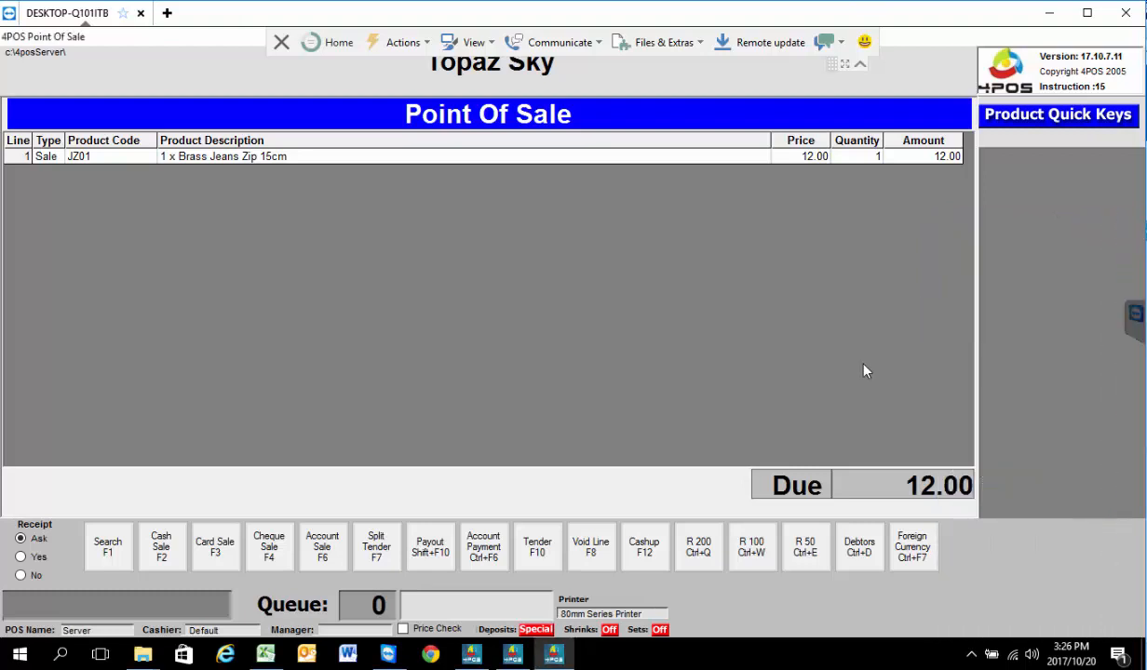
Search the stock for "zip 50" and add the Open End Zip Chunky 50cm to the sale.
key("F1")
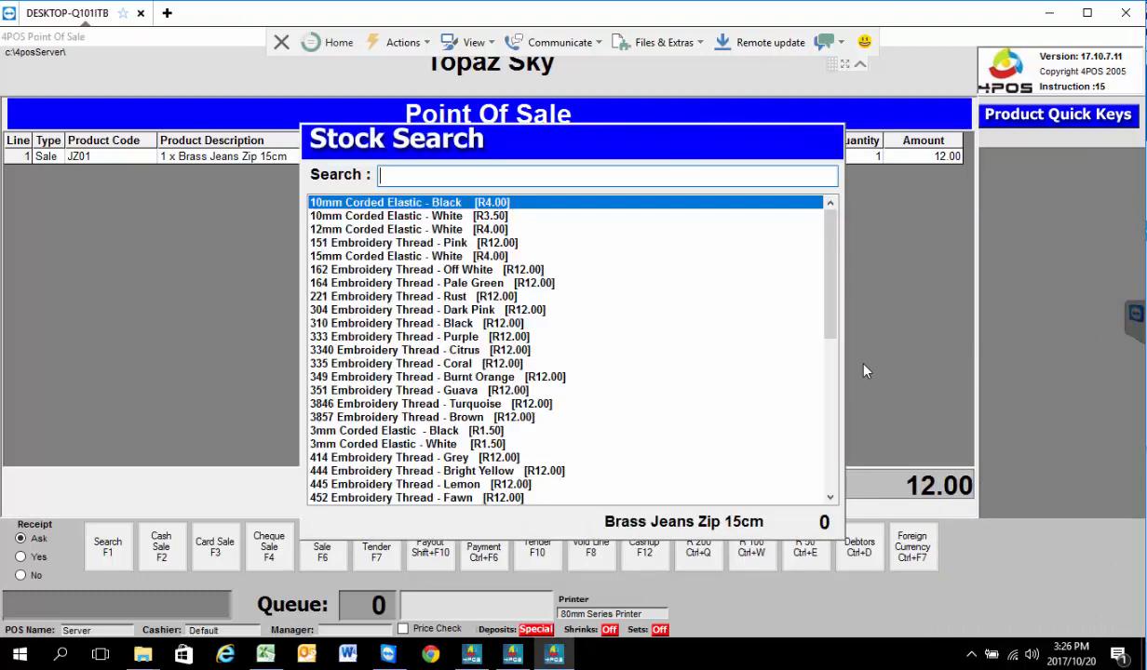
type("z")
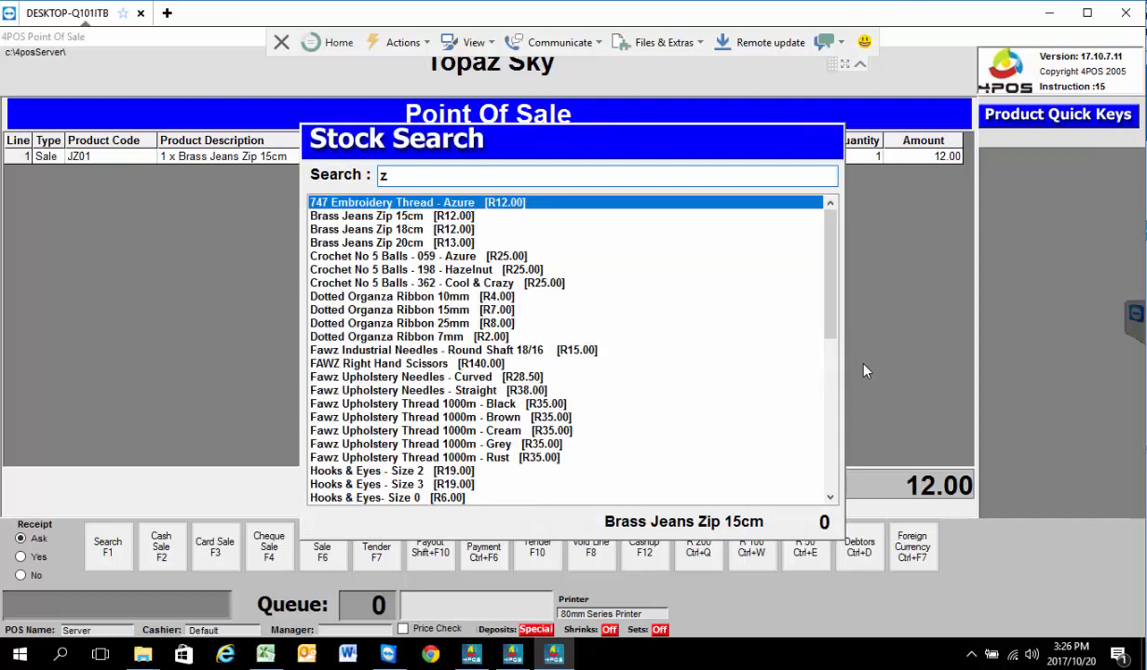
type("ip")
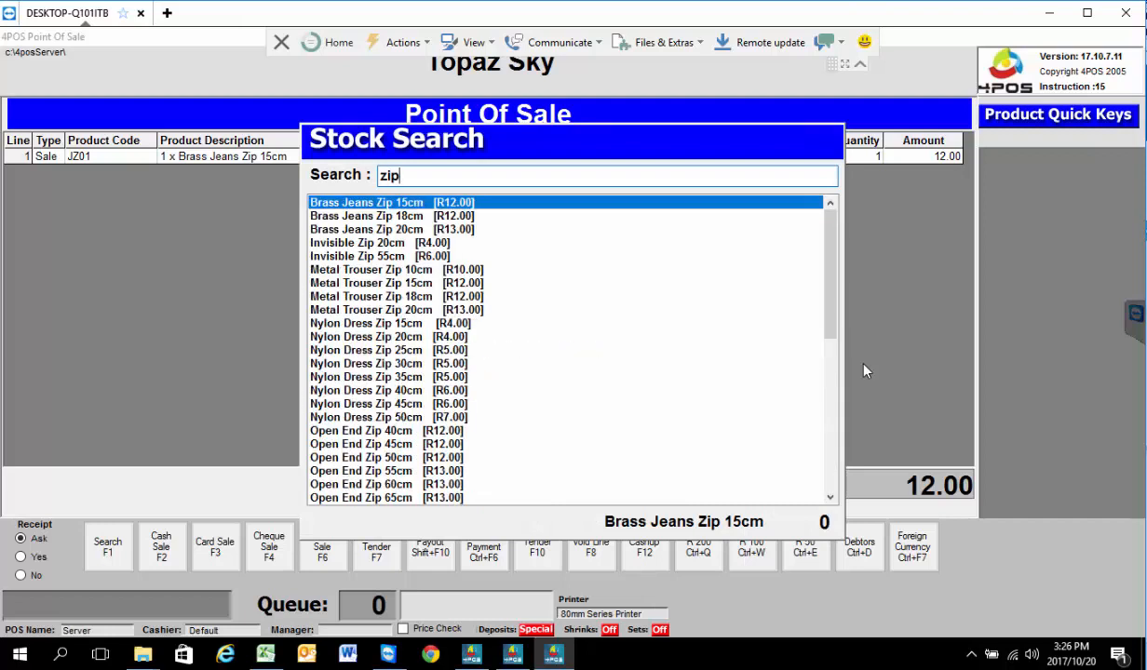
type("5")
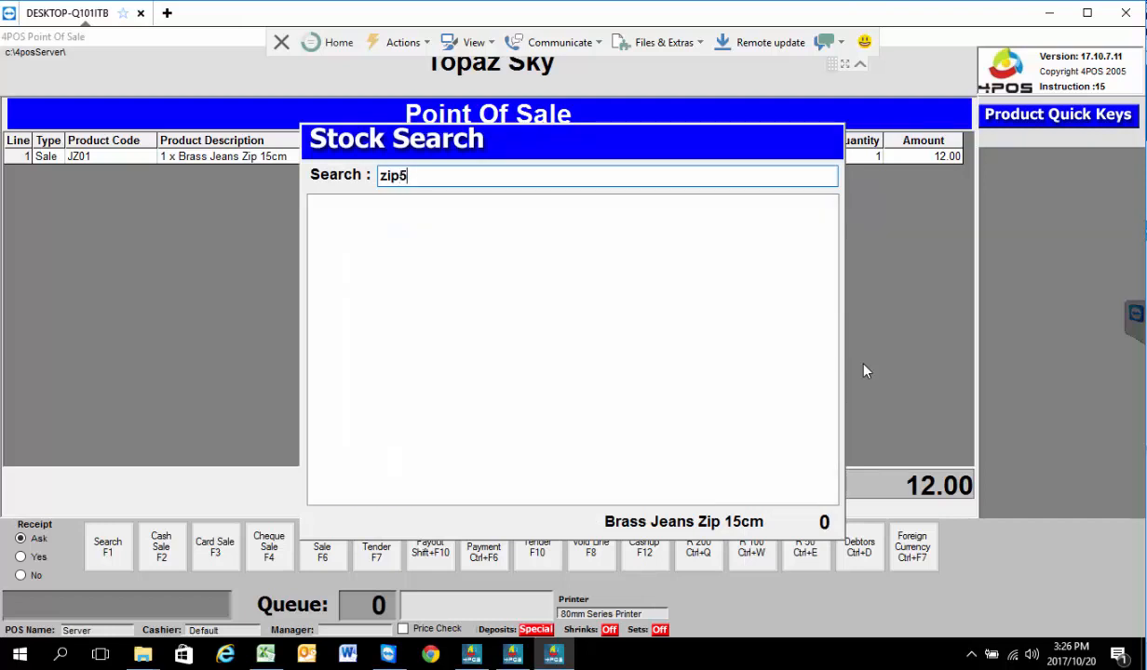
type("0")
key("BackSpace")
key("BackSpace")
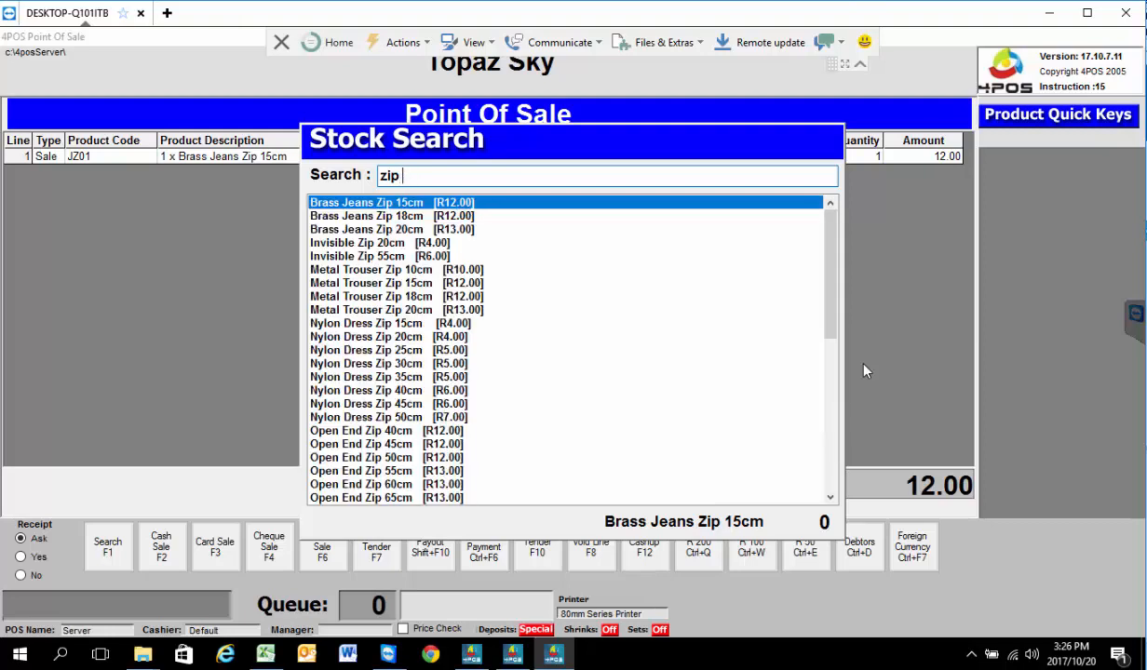
type("50")
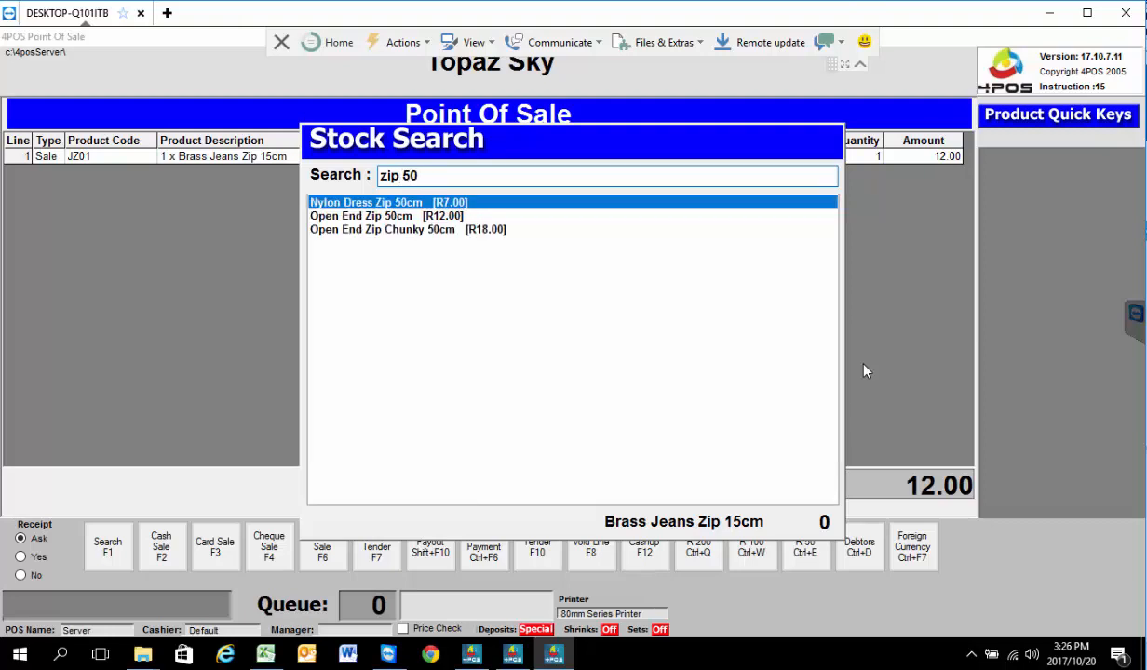
key("Down")
key("Down")
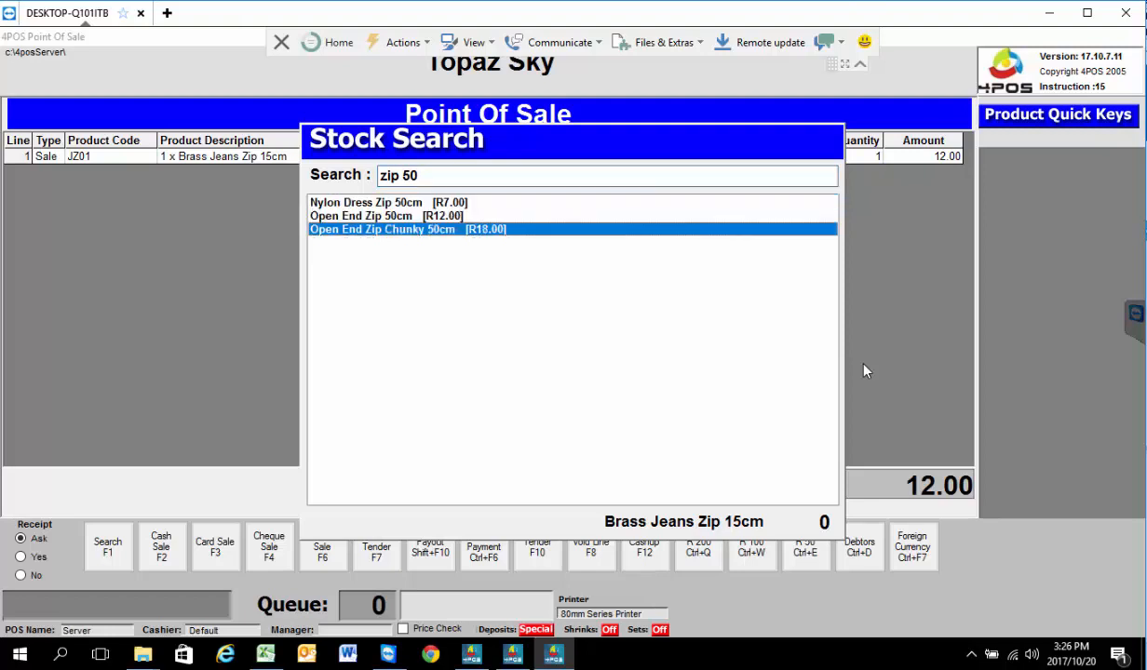
key("shift+Up")
key("Down")
key("Return")
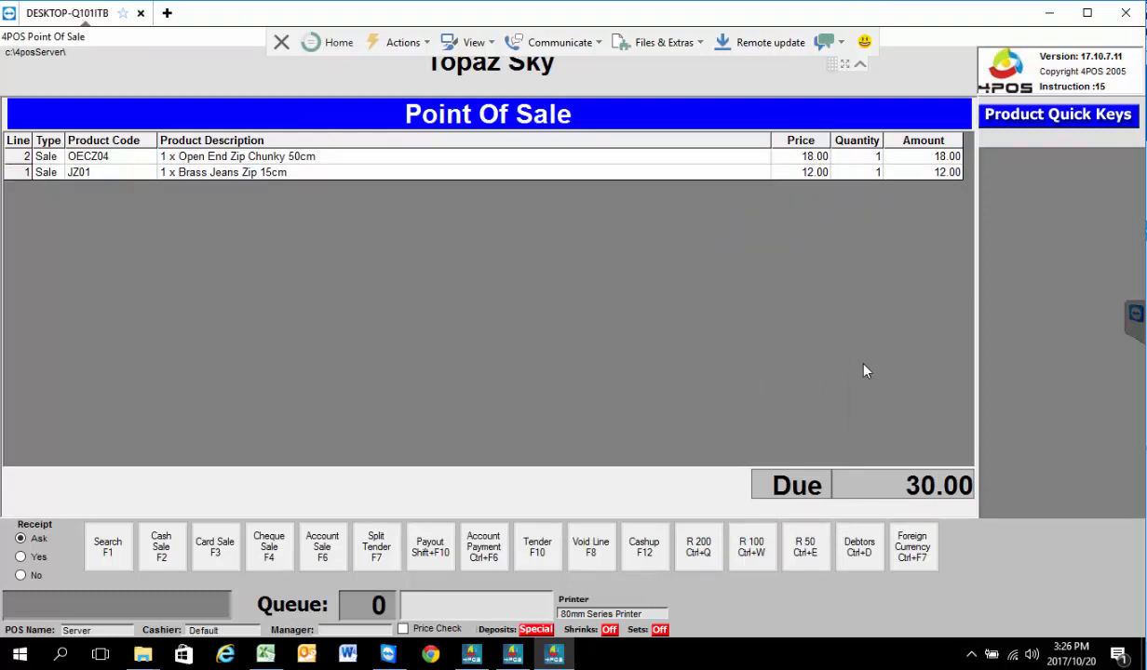
key("F1")
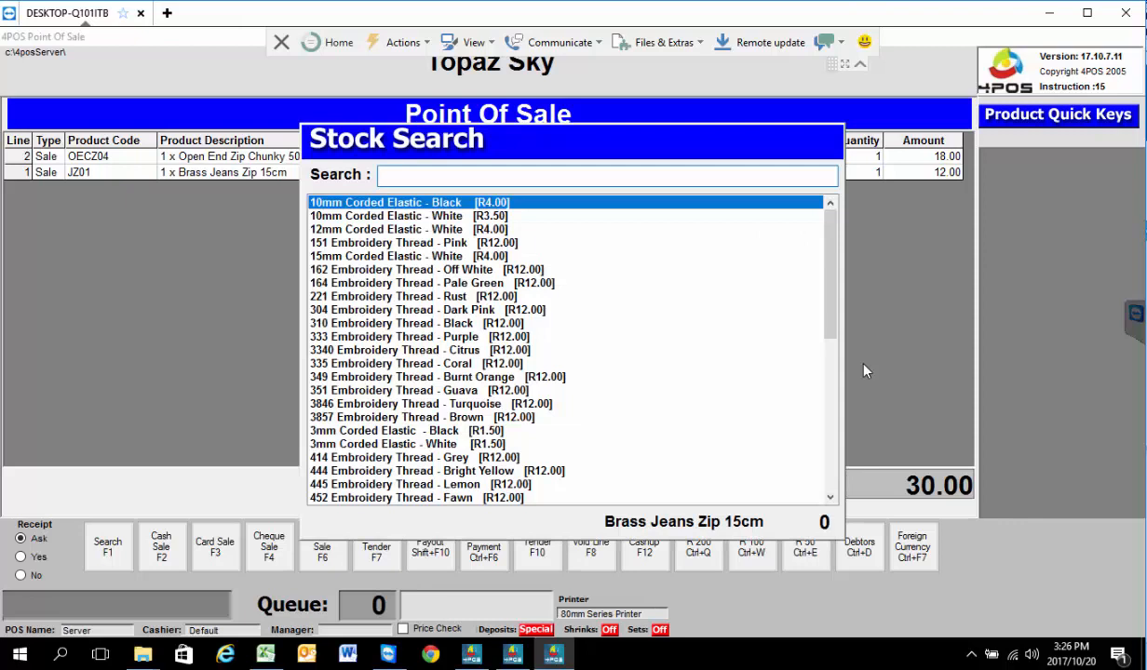
key("Escape")
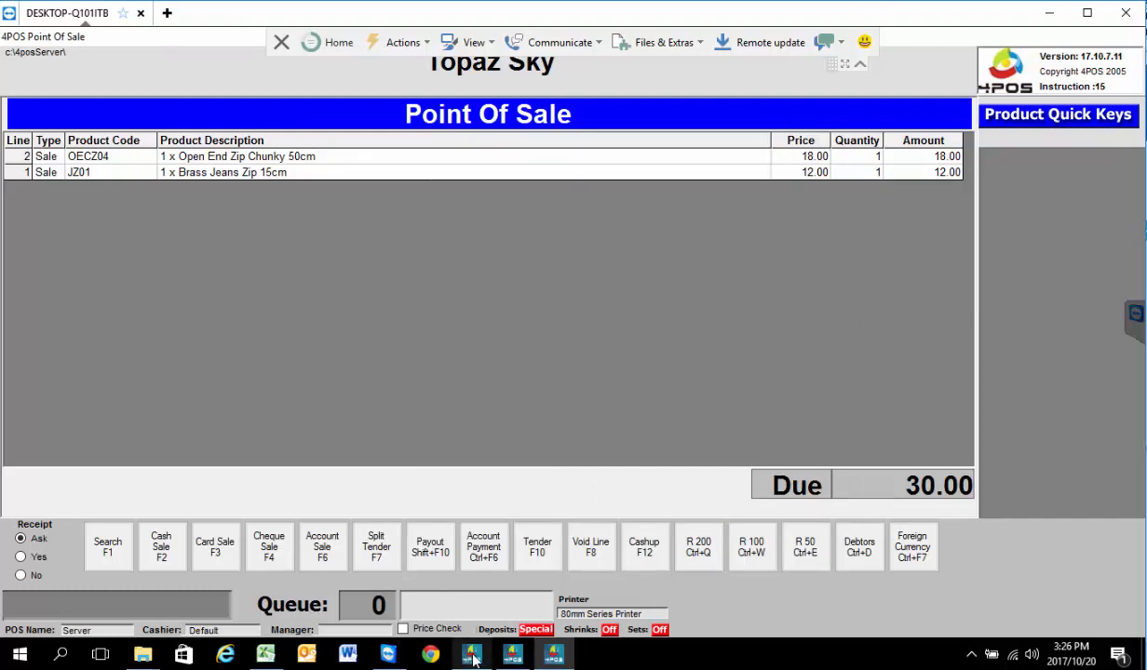
Switch to 4POS Back Office, open its help manual and view the Default Keyboard Layouts topic under 4POS Scanning.
mouse_move(473, 658)
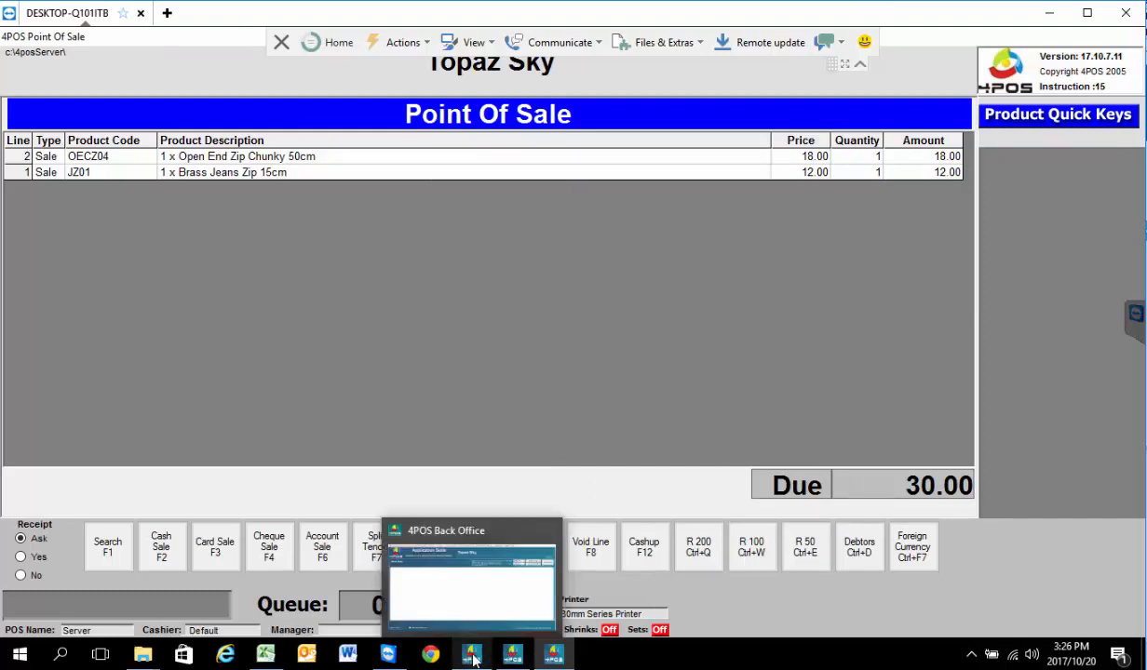
left_click(473, 658)
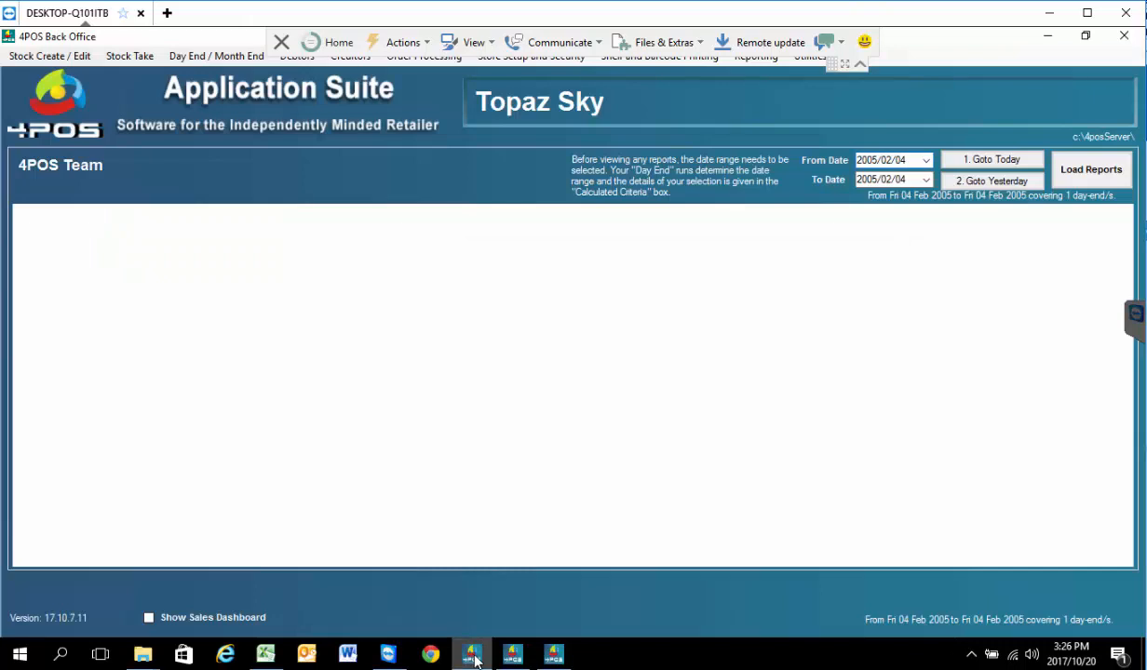
left_click(860, 65)
left_click(853, 57)
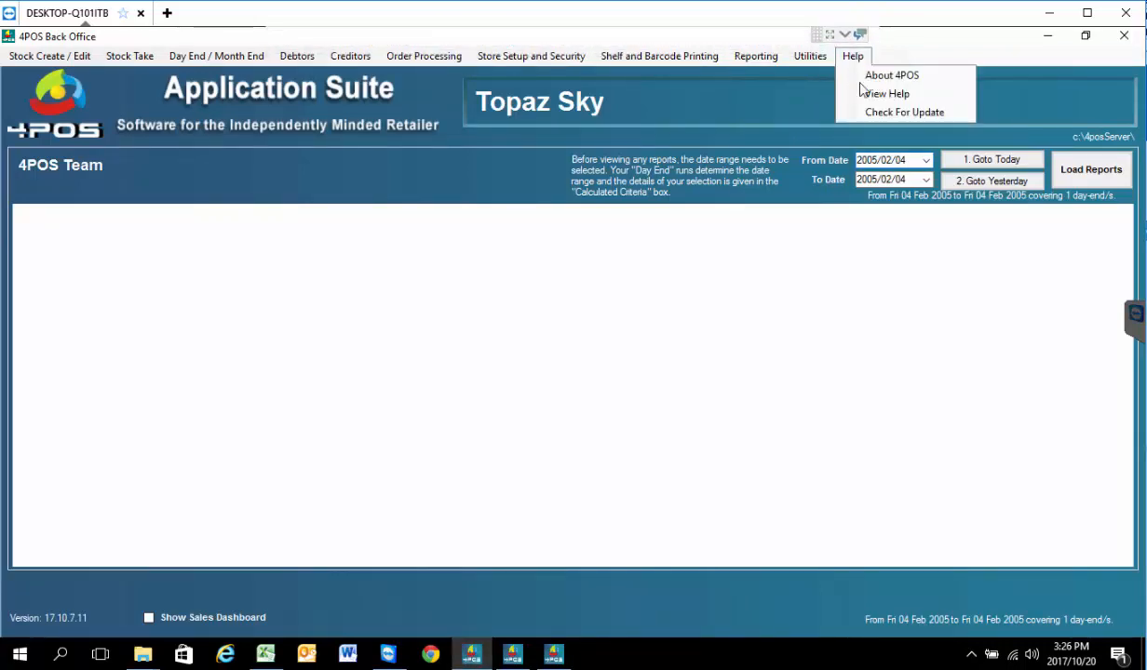
left_click(880, 93)
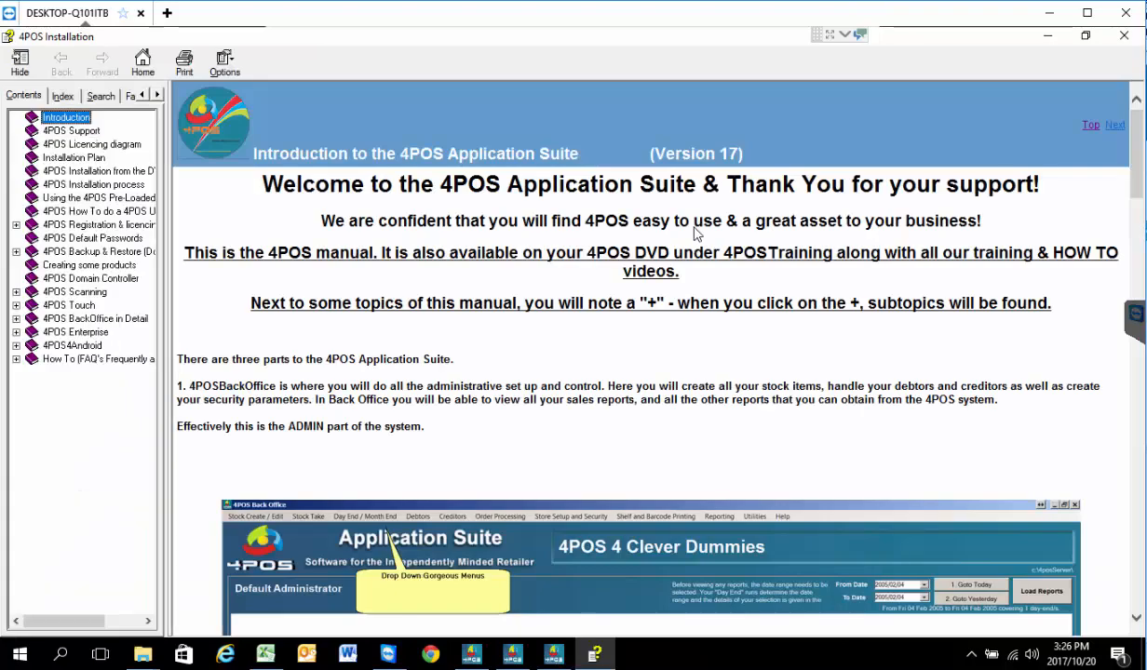
left_click(16, 292)
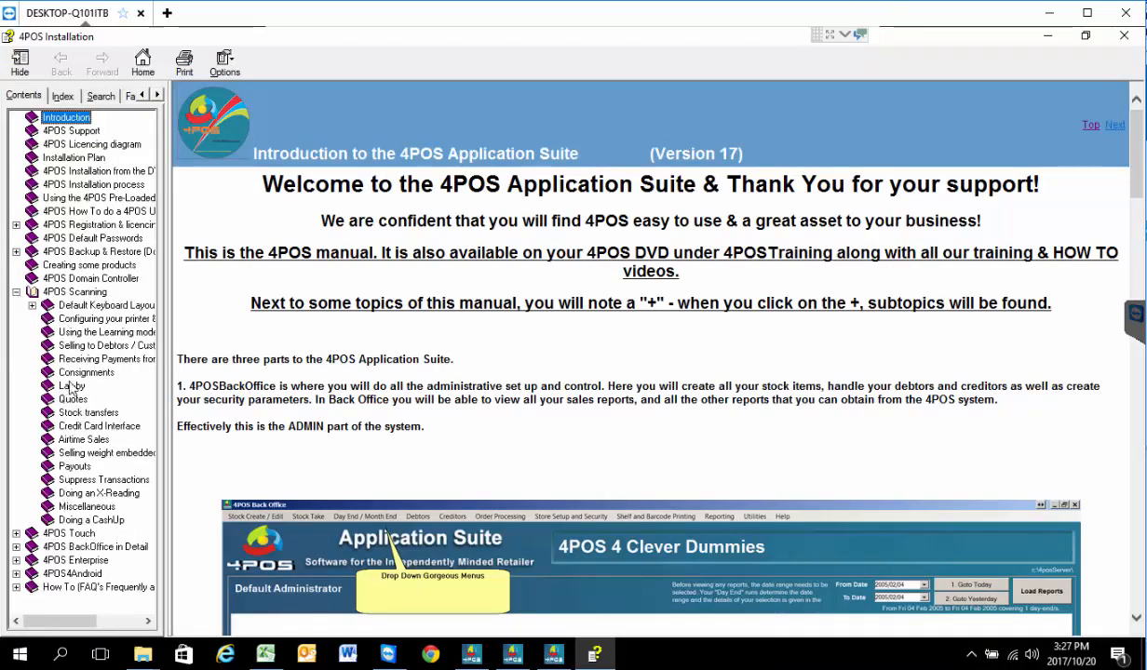
left_click(32, 306)
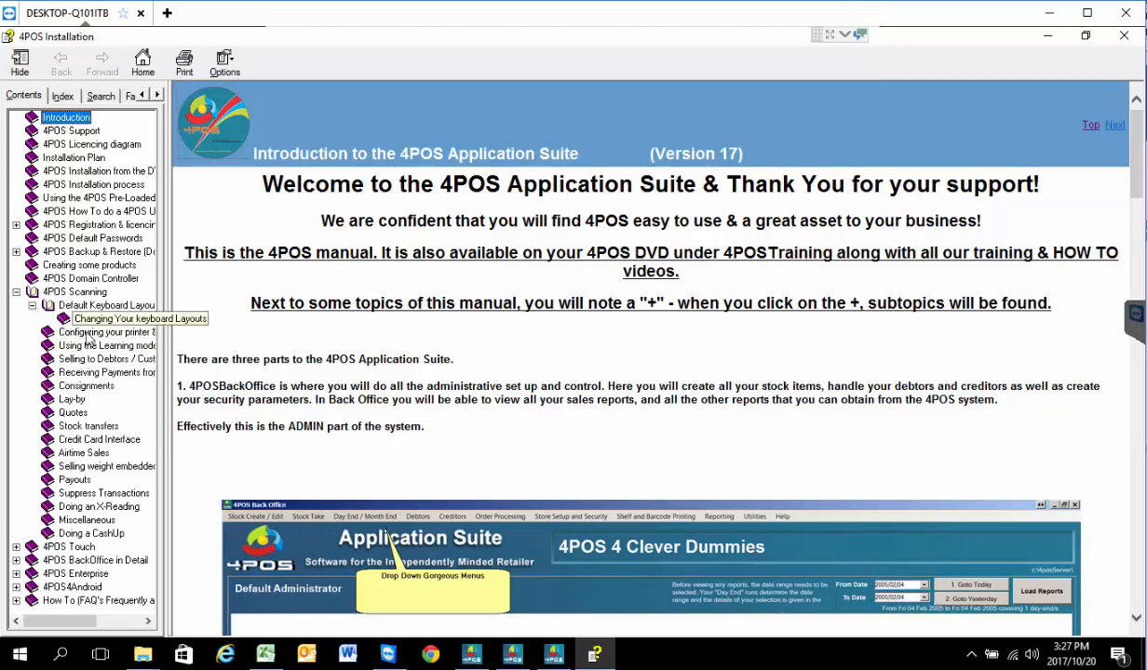
left_click(108, 310)
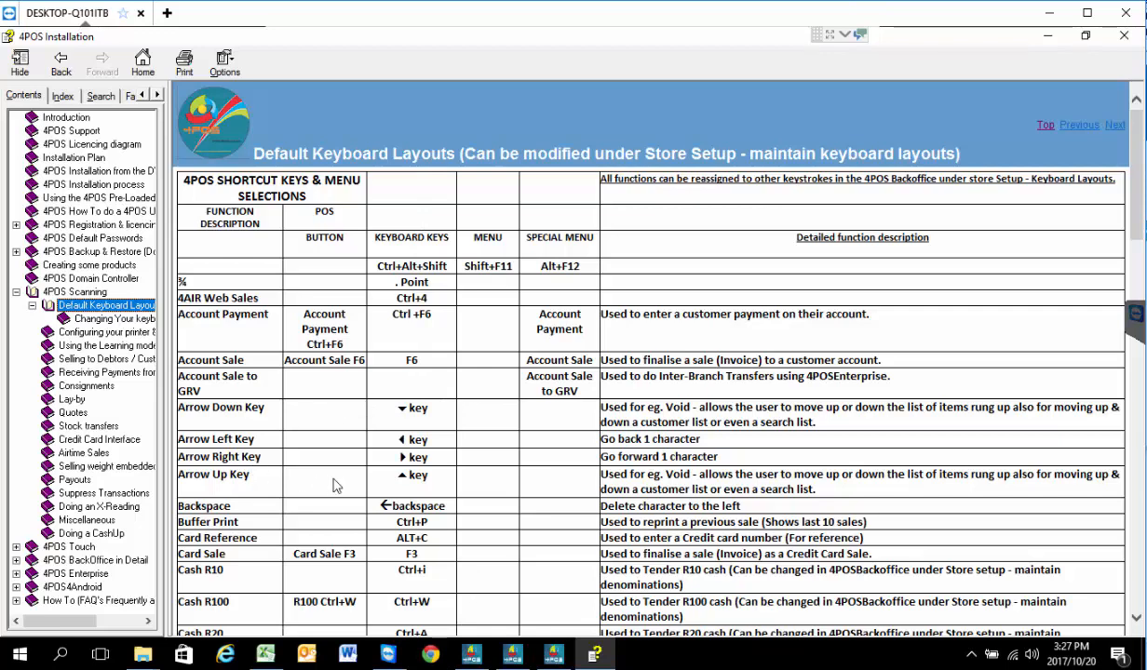
scroll(336, 486, "down", 5)
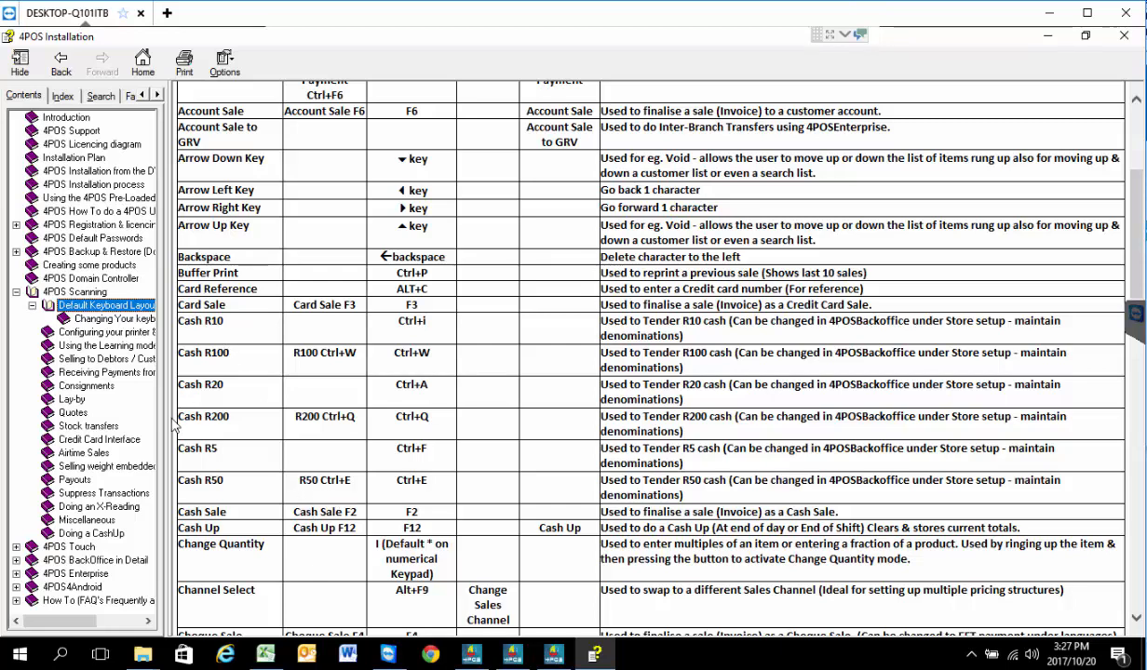
Open the manual's Installation Plan topic and highlight the function-key list in item 15, from changing quantity to doing a cashup.
left_click(73, 117)
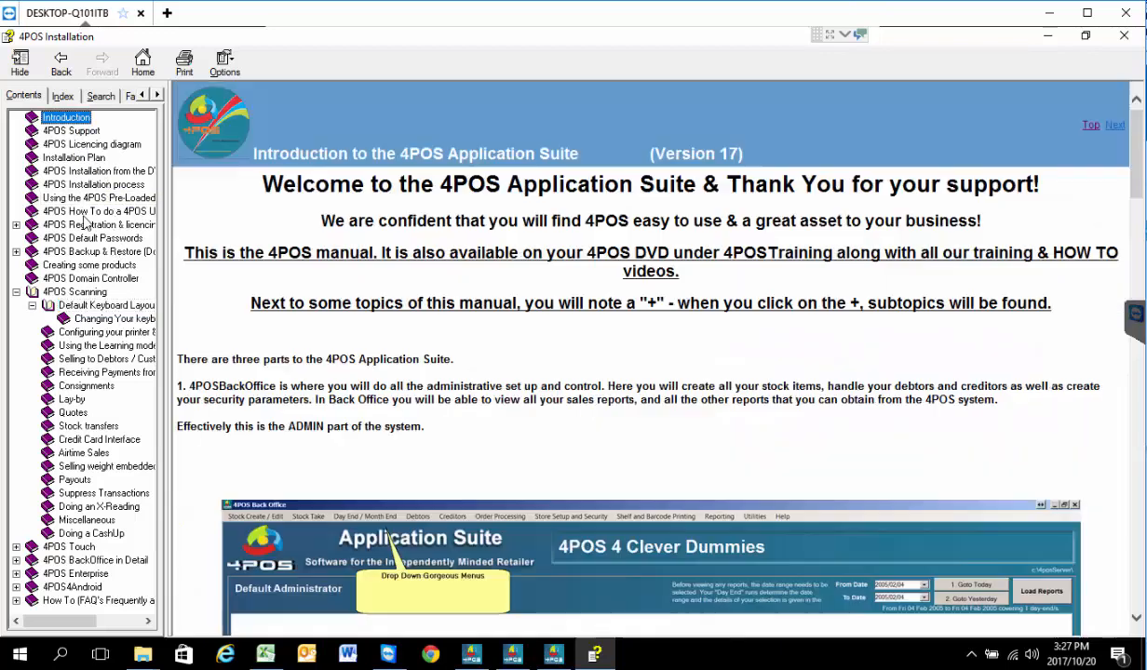
left_click(67, 158)
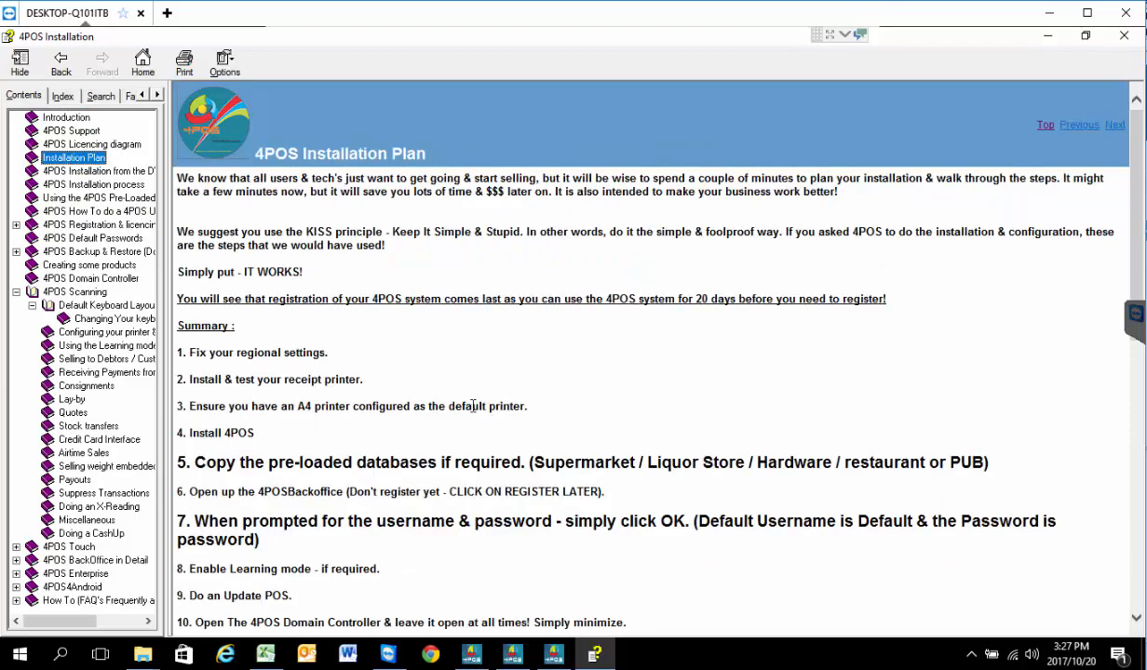
left_click_drag(1135, 268, 1144, 486)
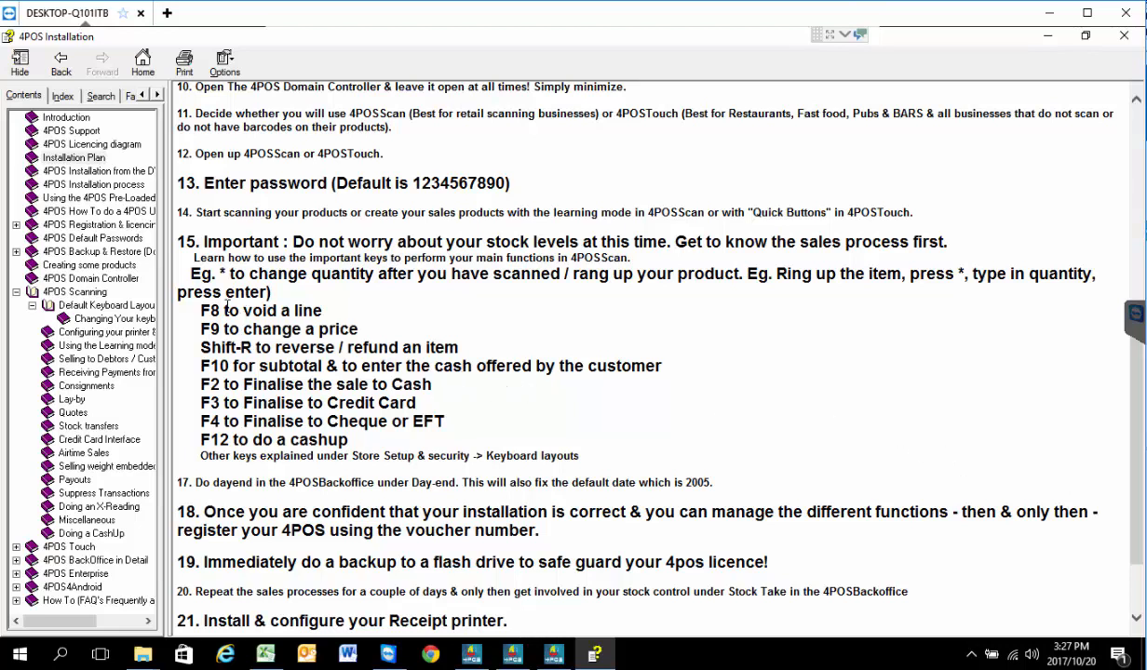
left_click_drag(201, 310, 447, 447)
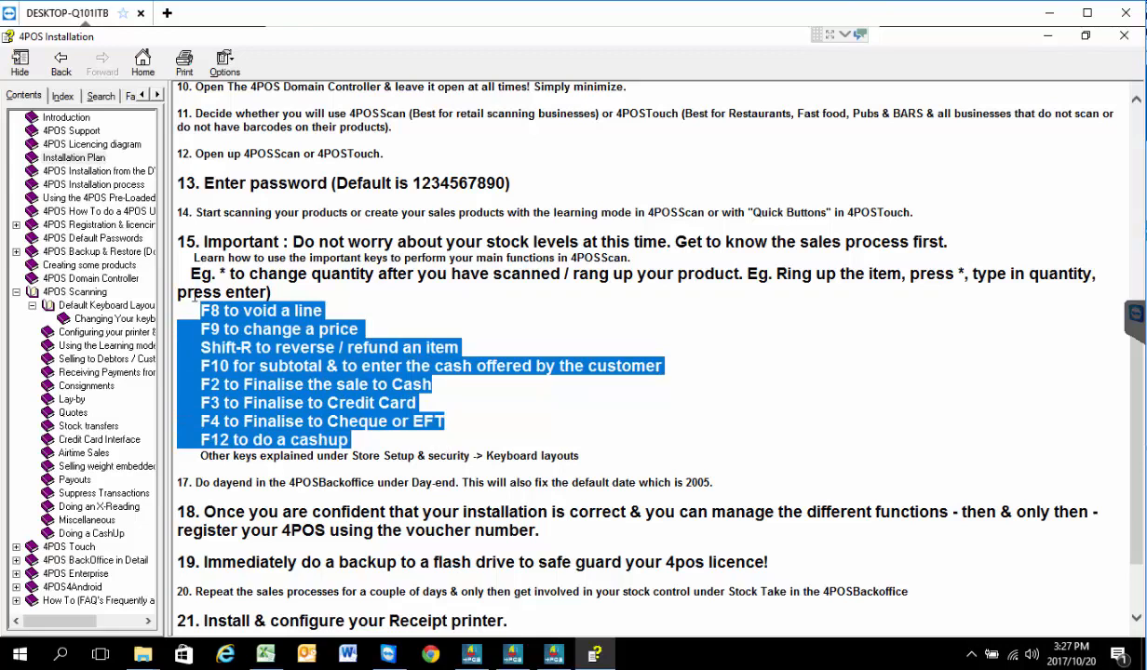
left_click_drag(190, 272, 407, 455)
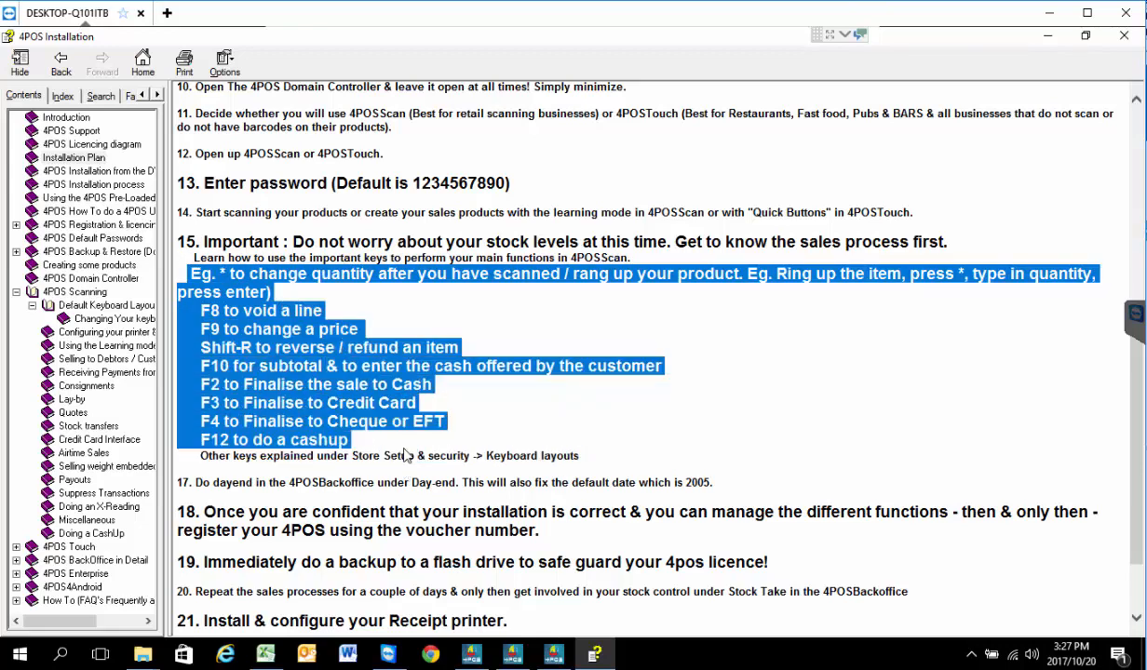
Switch back to 4POS Point Of Sale and set the quantity of the Open End Zip Chunky 50cm to 5.
left_click(554, 655)
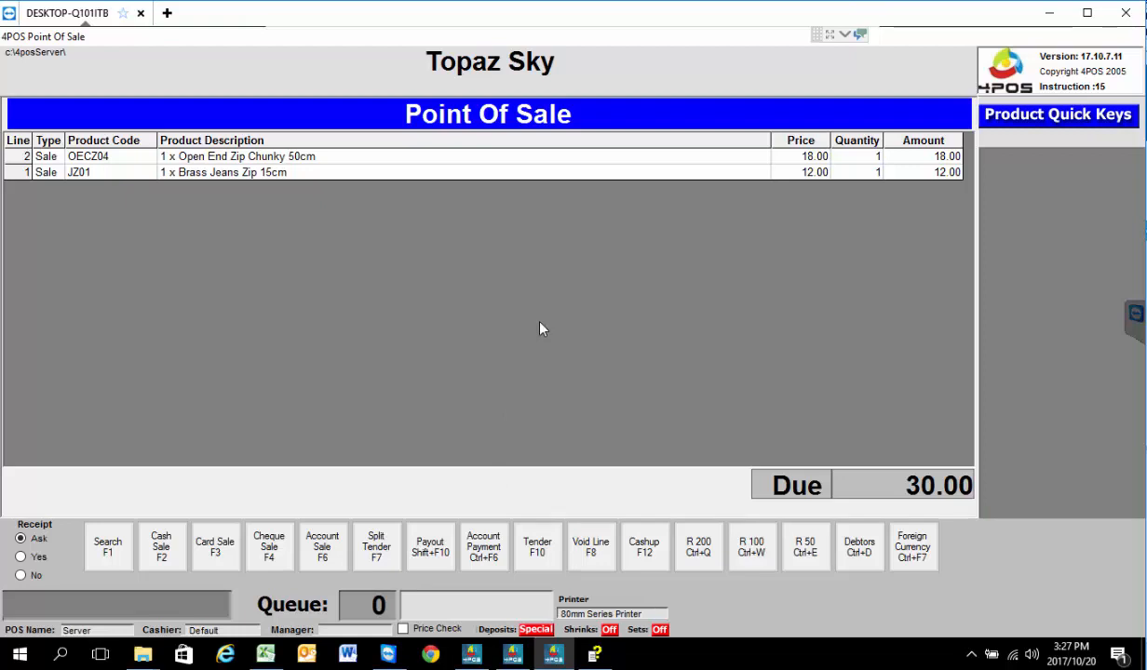
key("Up")
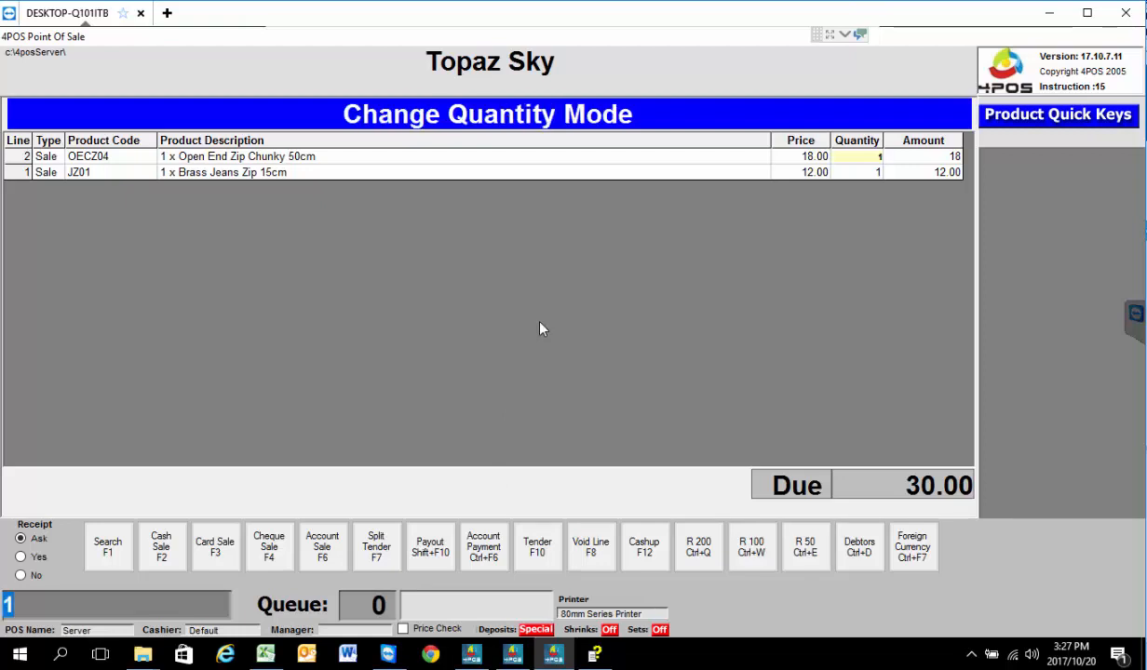
type("5")
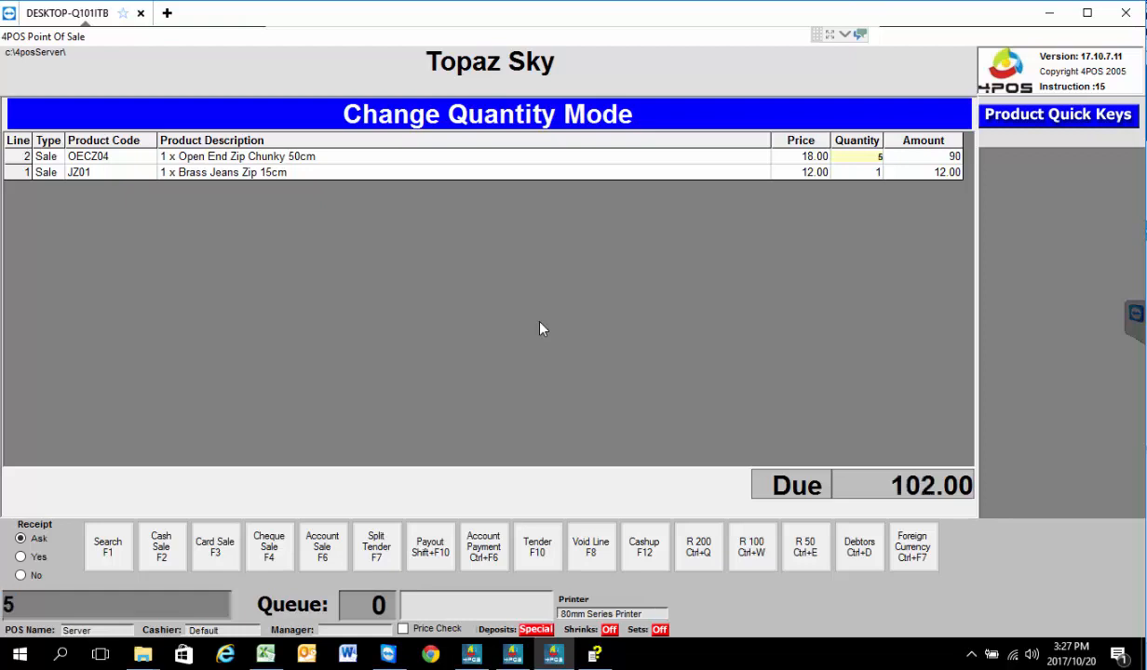
key("Return")
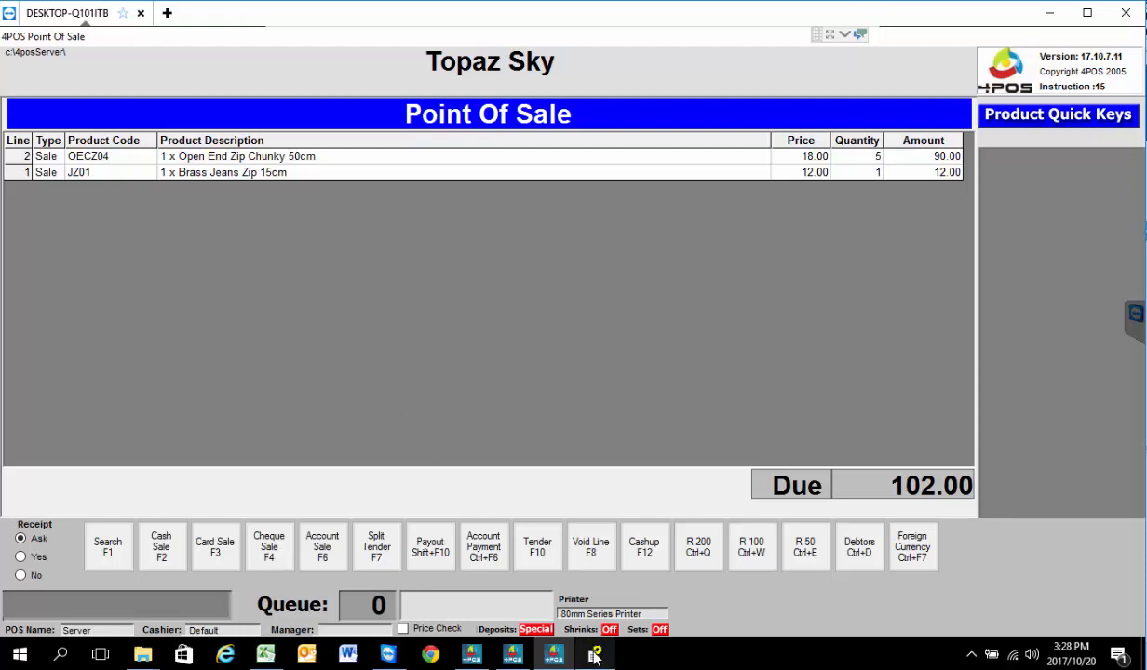
Set the quantity of the Open End Zip Chunky 50cm sale line to 4.
left_click(376, 420)
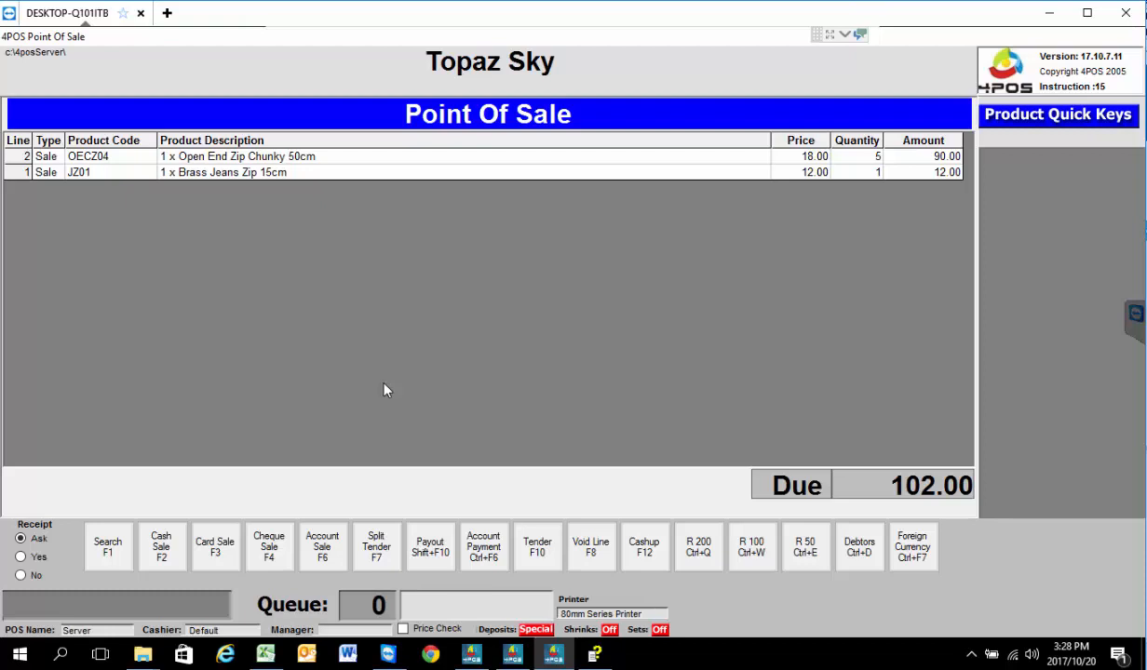
key("Up")
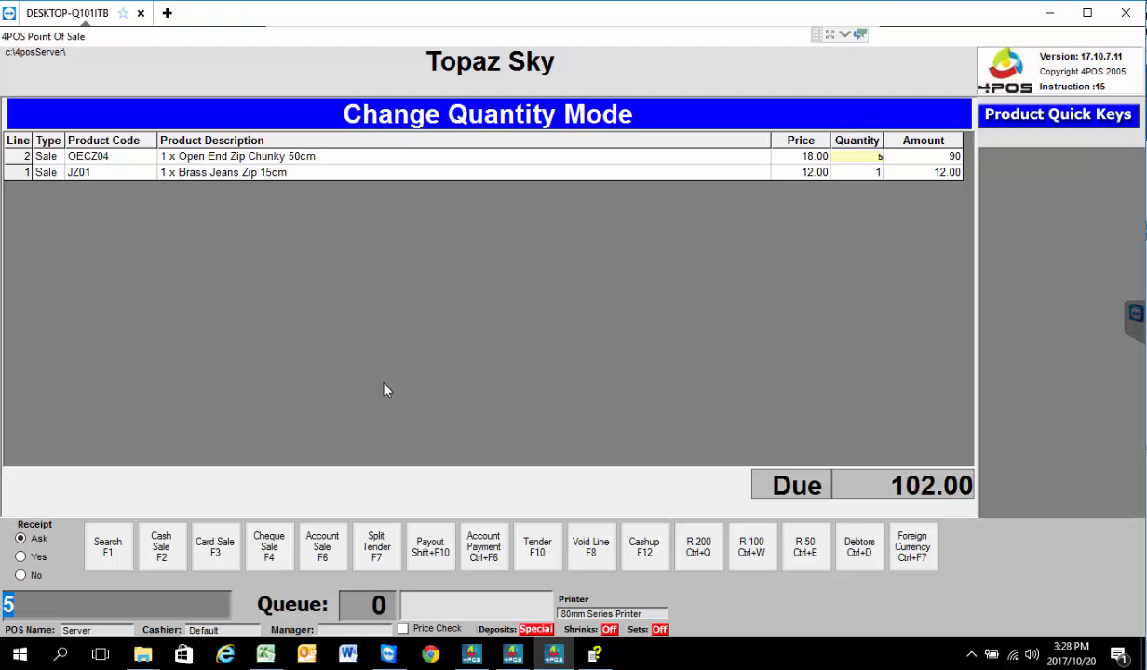
type("4")
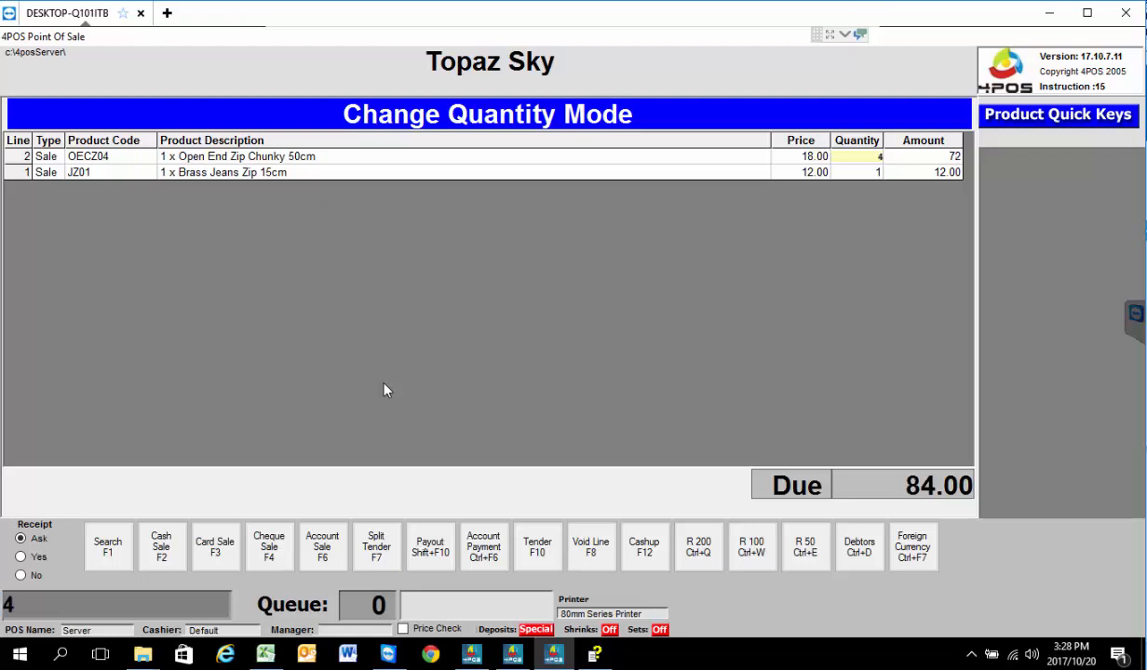
key("Return")
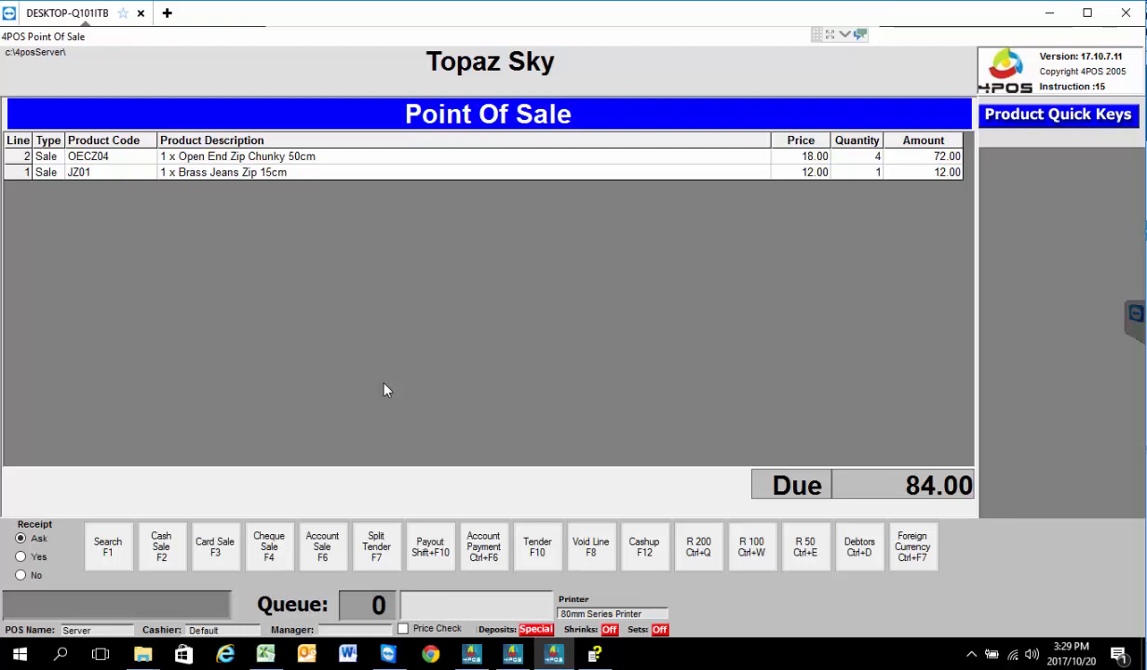
Set the unit price of the Open End Zip Chunky 50cm sale line to 17.00.
key("F9")
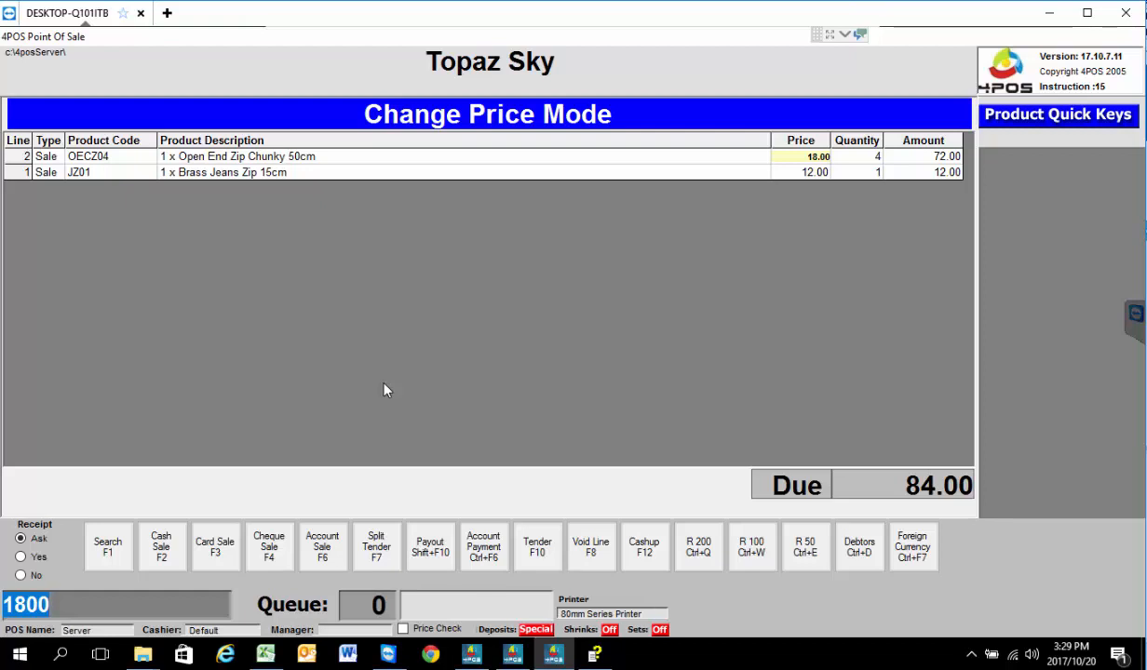
type("17")
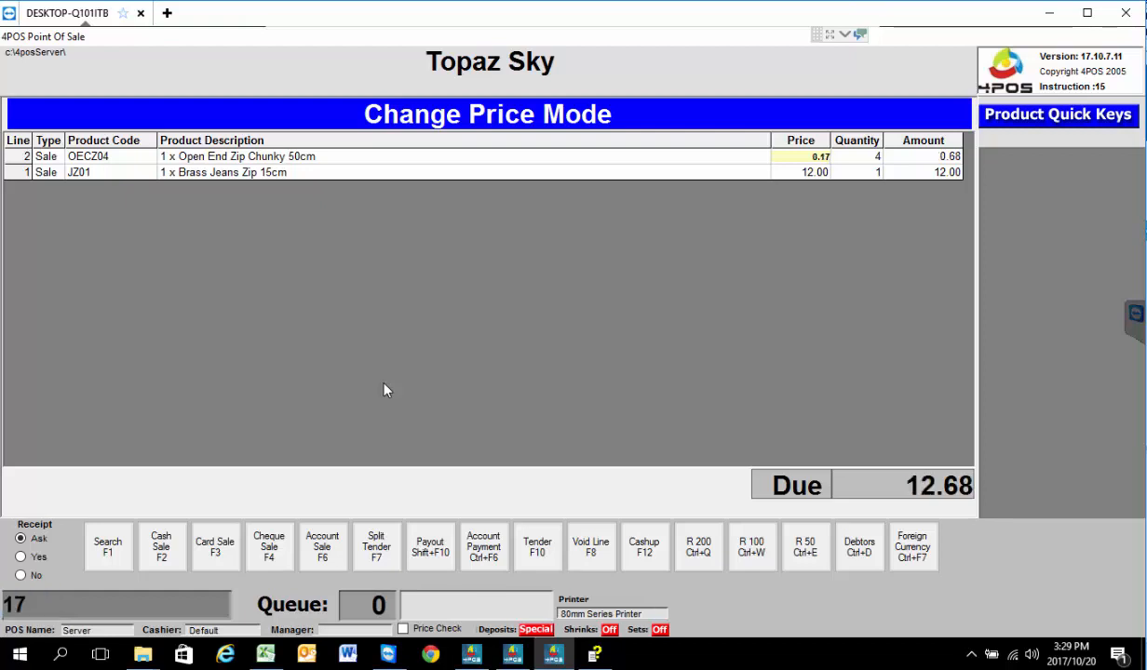
type("00")
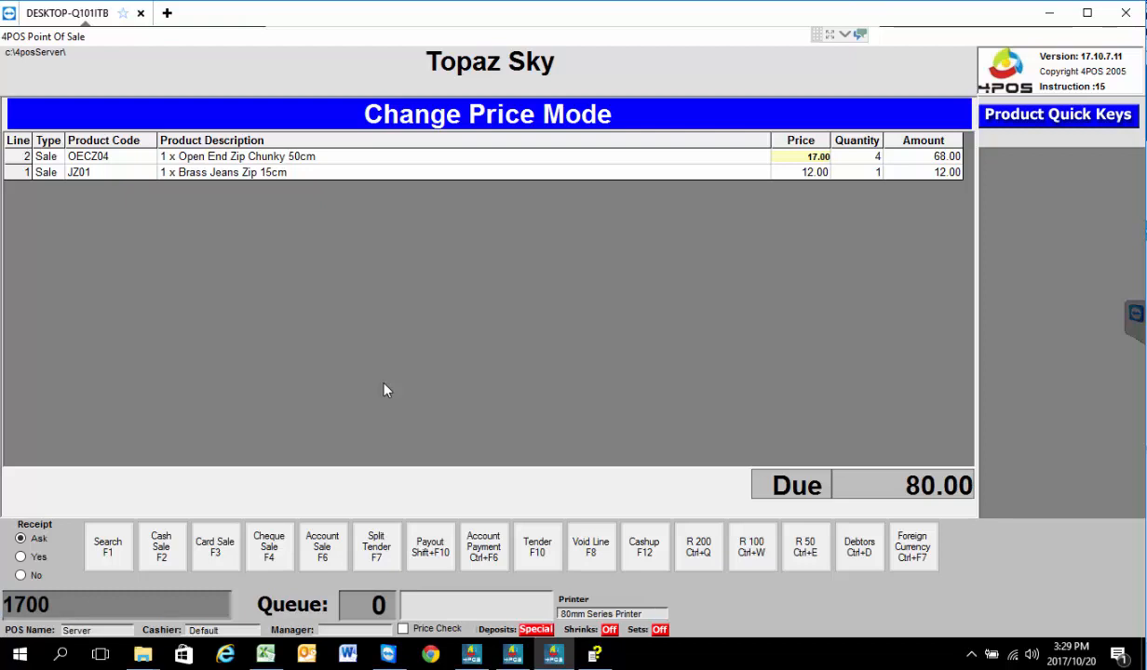
key("Return")
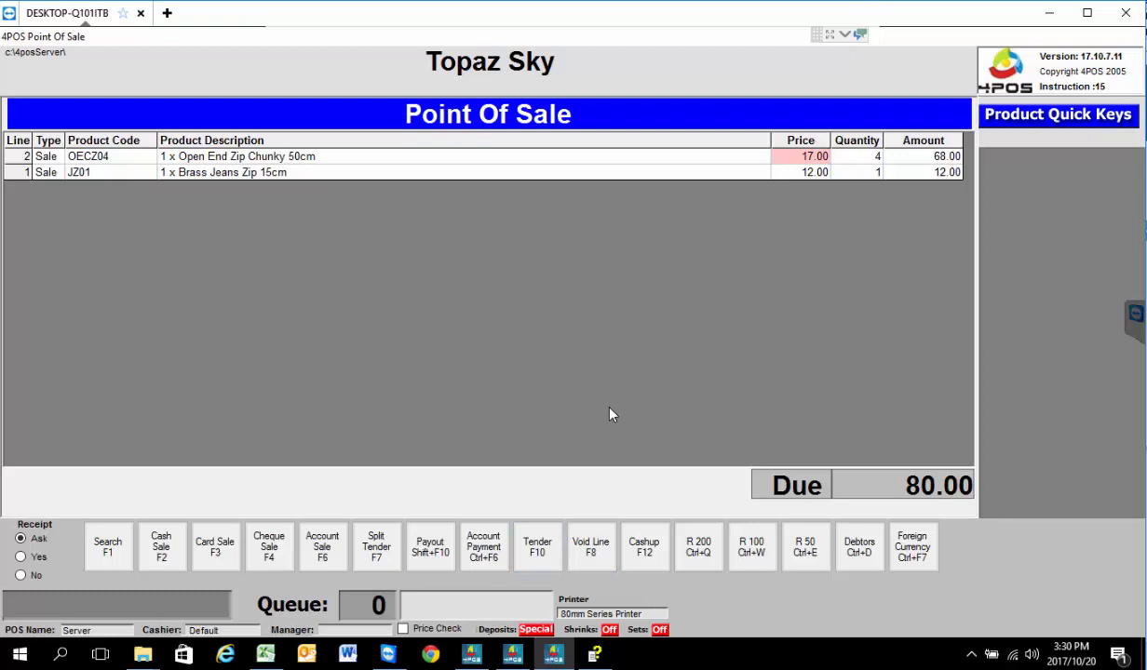
Void the Brass Jeans Zip 15cm line of the current sale.
key("F8")
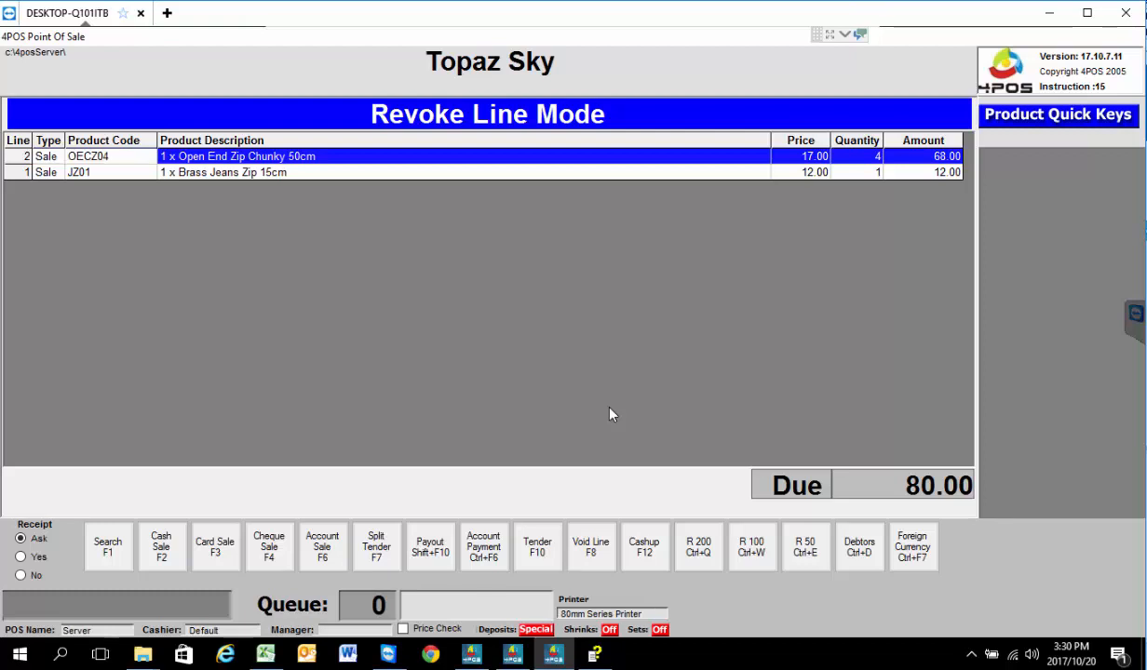
key("Down")
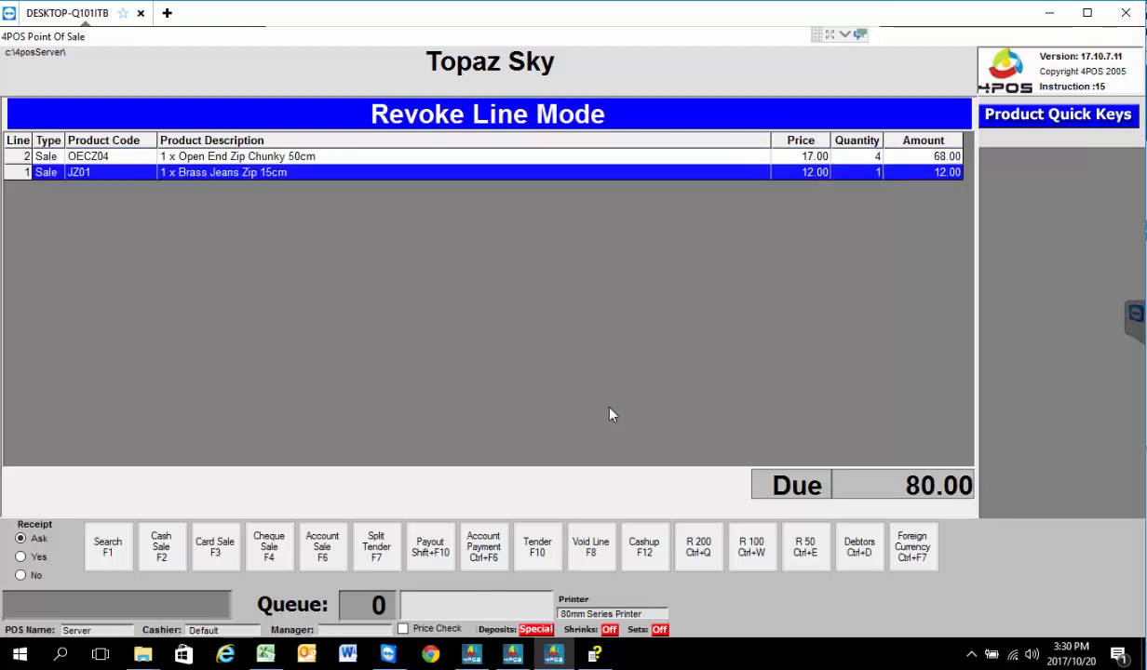
key("Return")
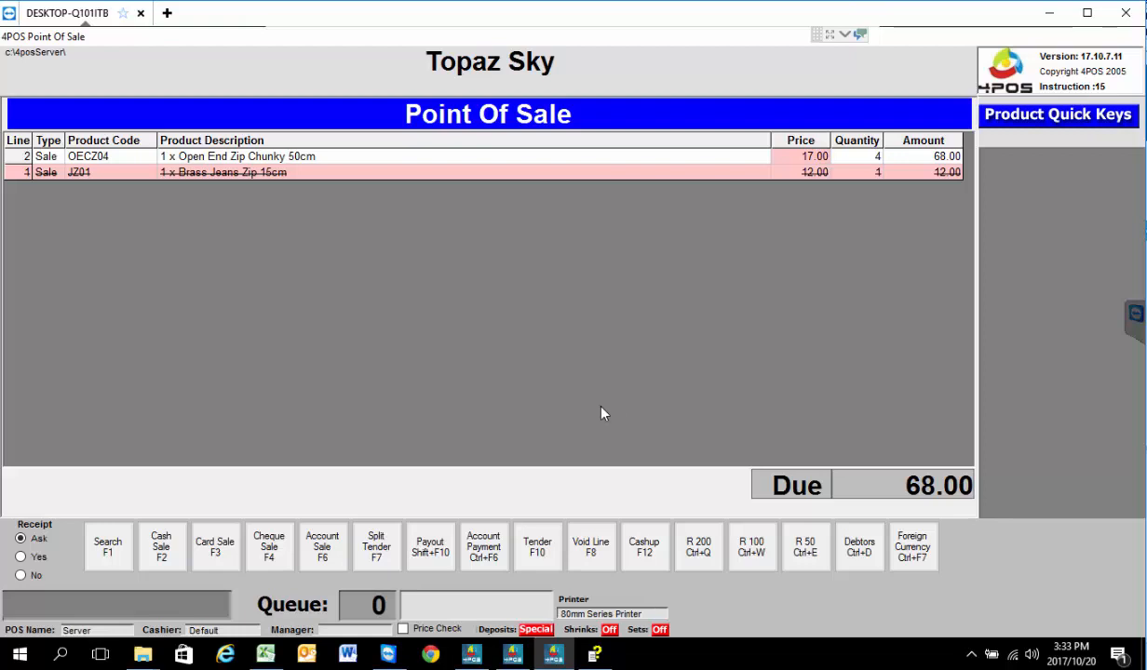
Switch to 4POS Back Office and open the Point Of Sale Parameters in the store setup.
mouse_move(472, 660)
left_click(458, 637)
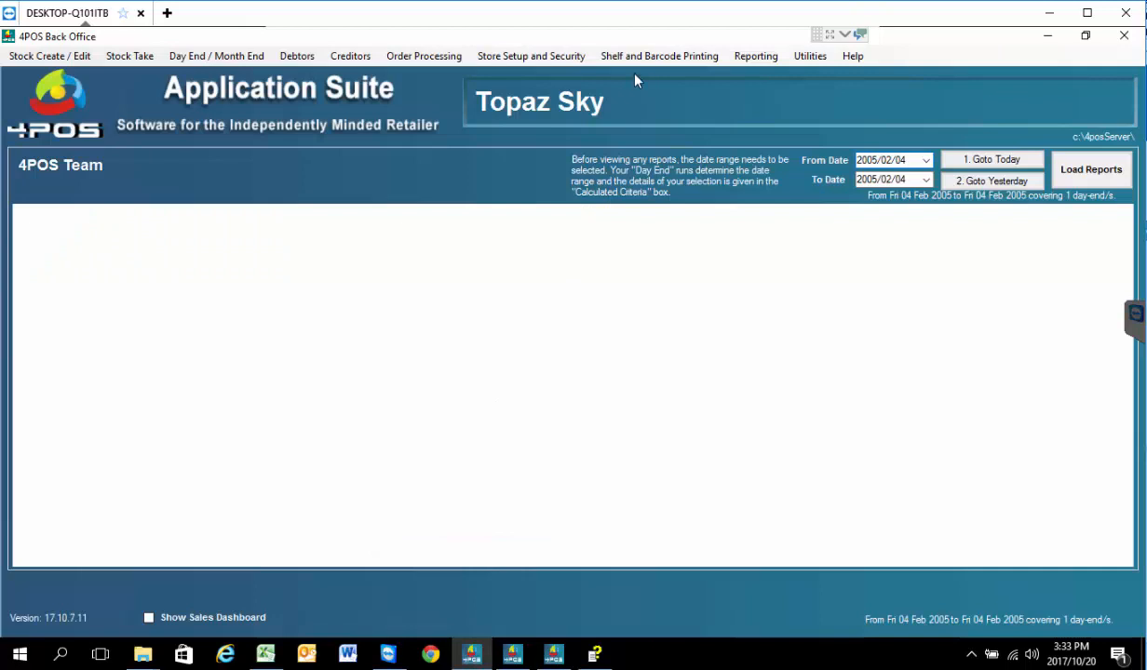
left_click(507, 55)
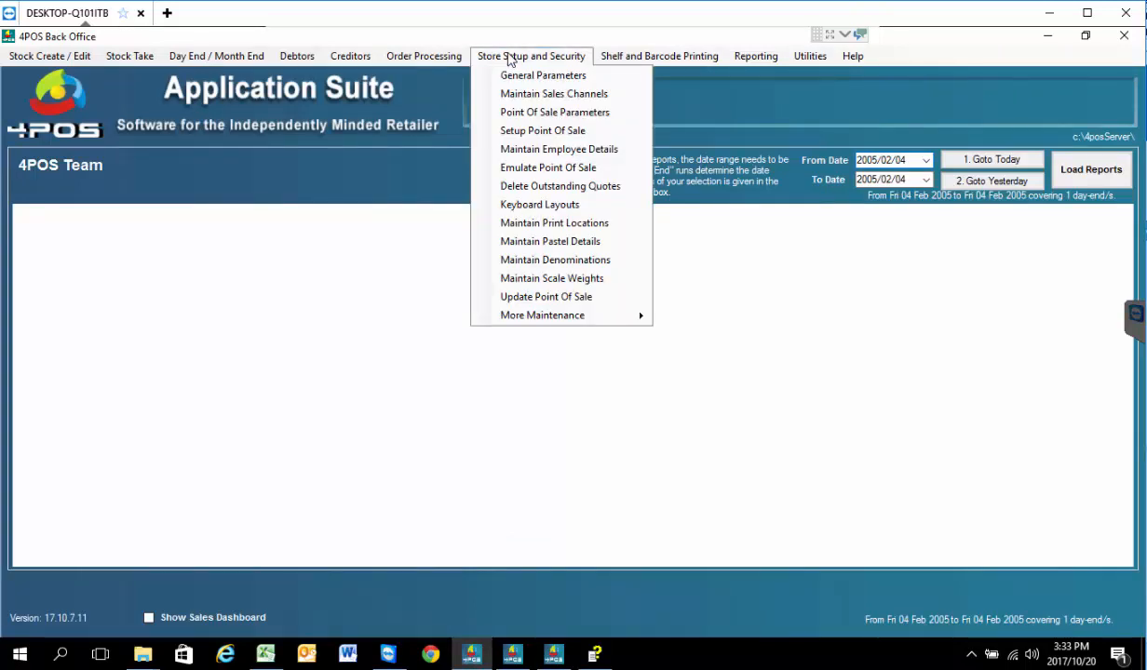
left_click(540, 114)
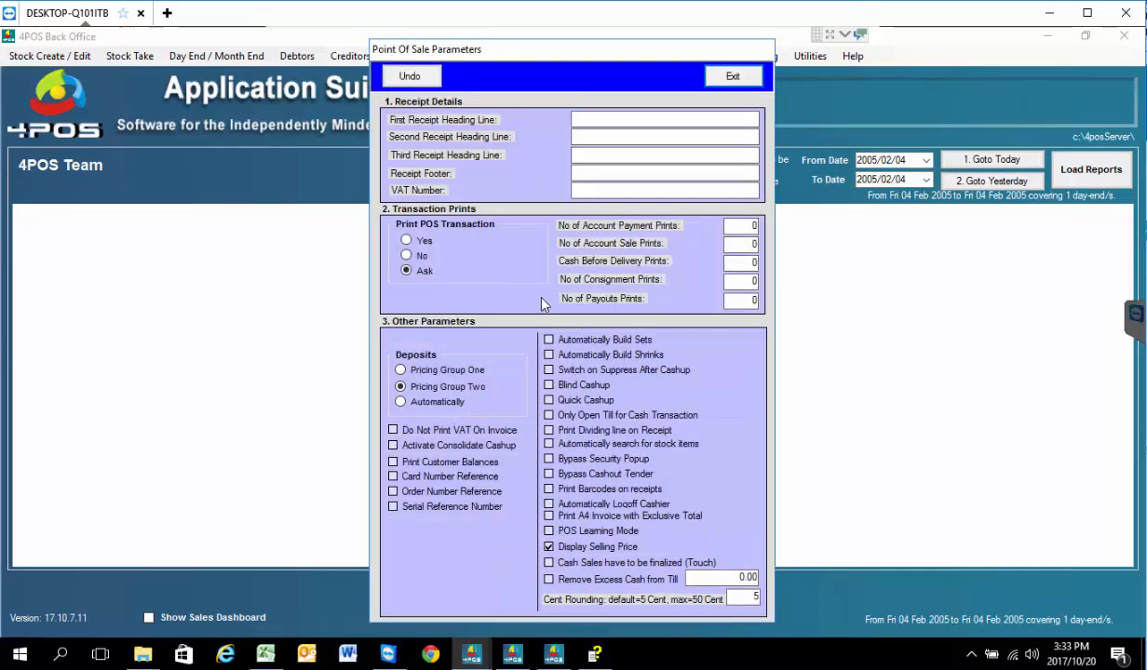
Try out the receipt footer's length with "Return Policy...." and a long run of 1s, and clear the footer.
left_click(585, 173)
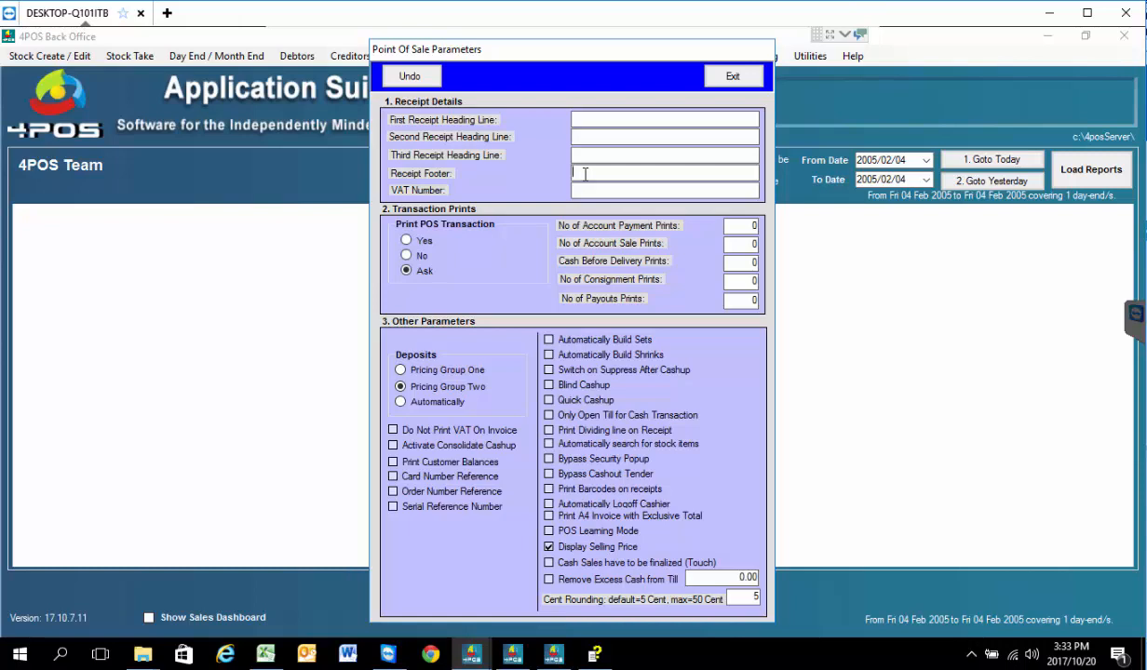
type("Return")
type(" Poli")
type("cy")
type("....")
type("111111111111111111111111111111111111")
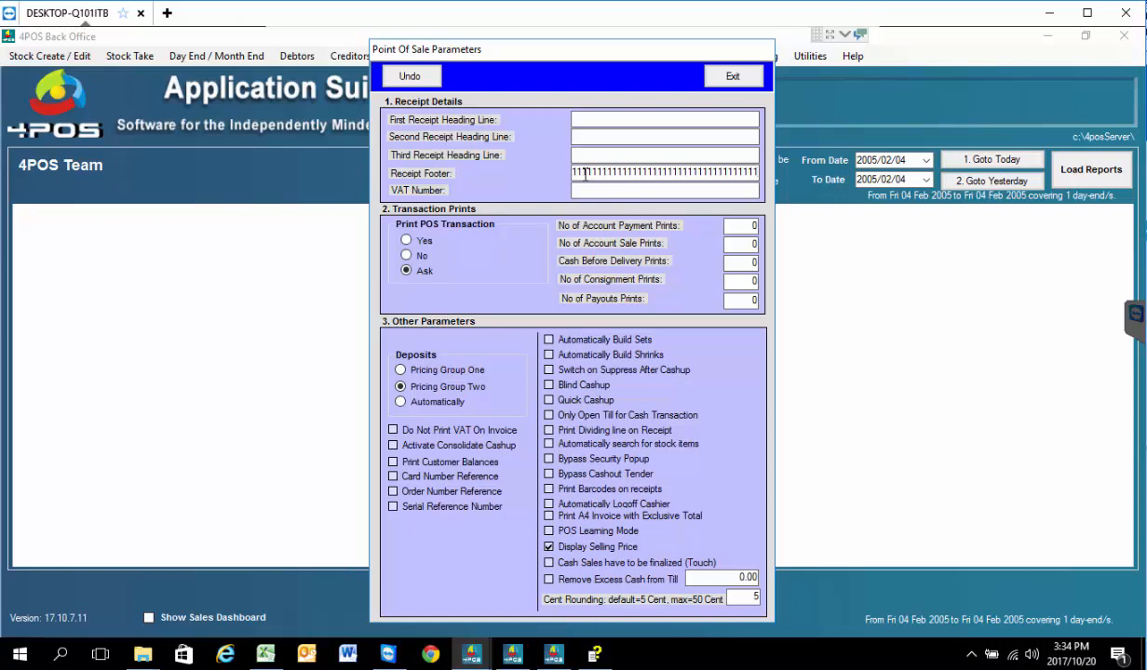
key("shift+Home")
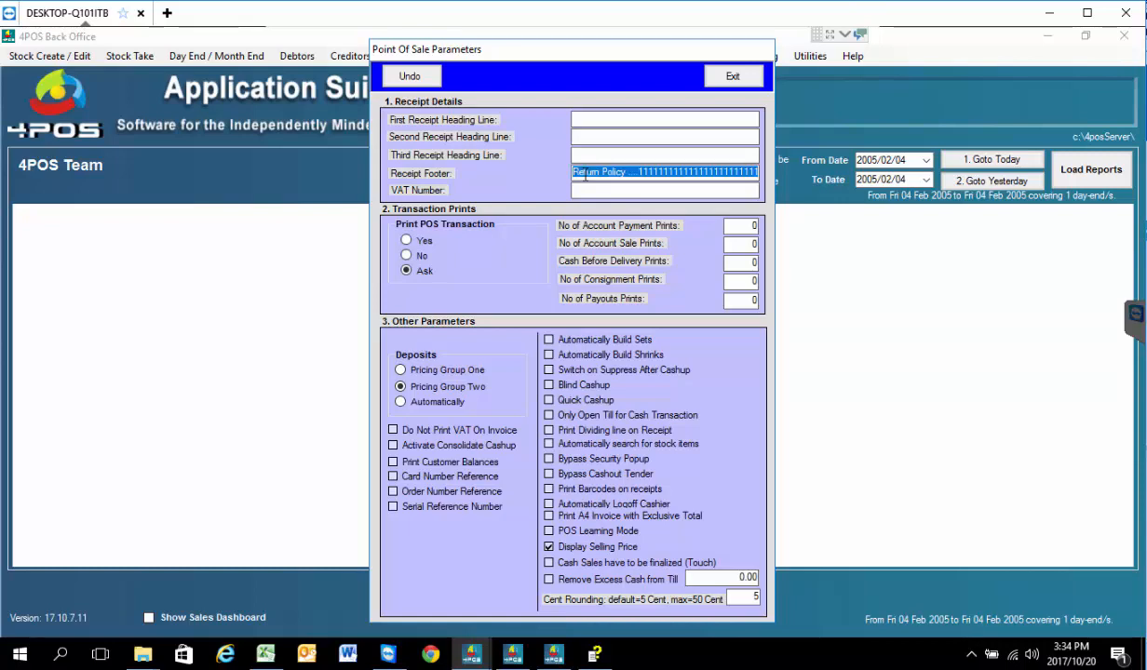
key("Delete")
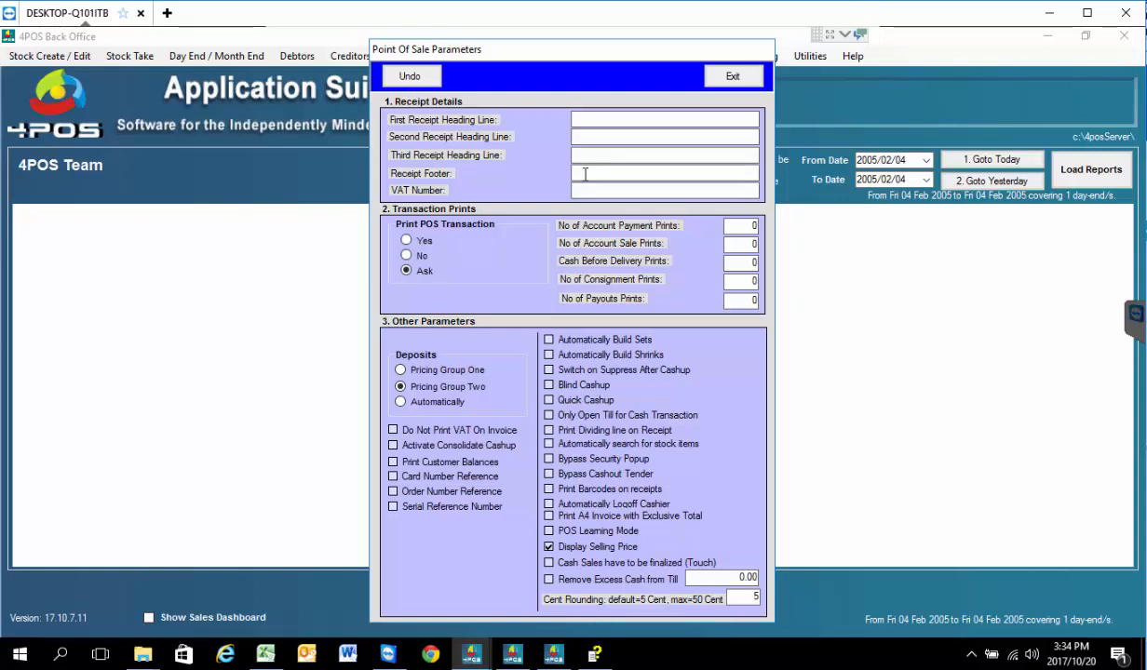
Set the receipt footer to "Return agreement" and close the Point Of Sale Parameters.
type("Return agreement")
left_click(584, 117)
left_click(598, 191)
left_click(736, 75)
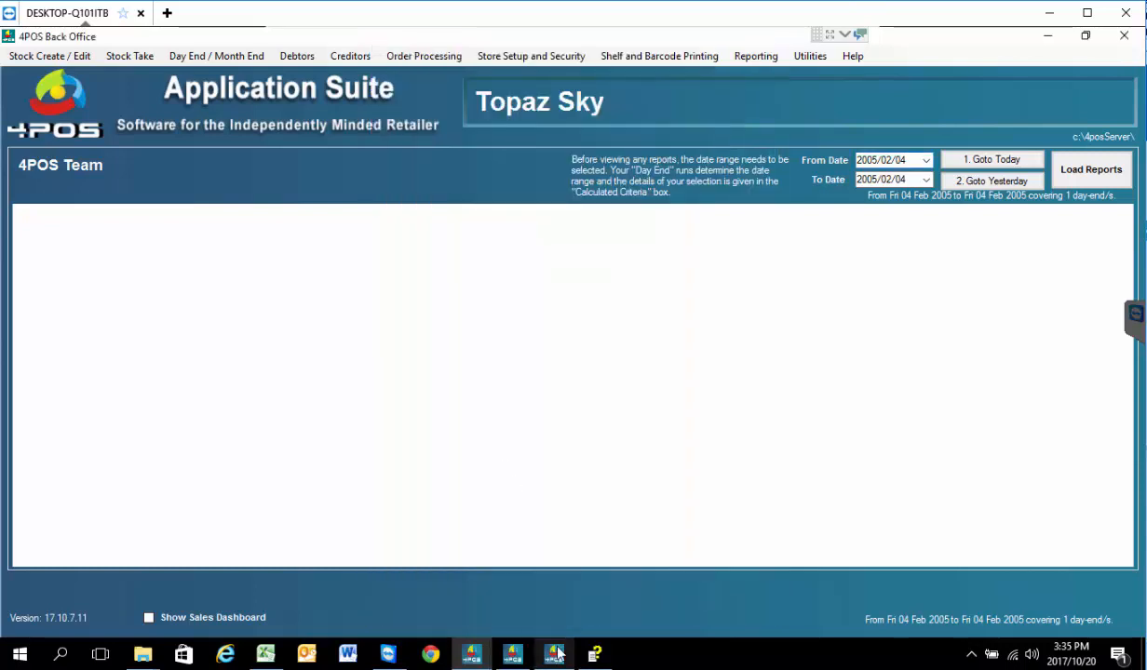
Switch back to 4POS Point Of Sale and reverse one 151 Embroidery Thread - Pink, picked through the stock search.
left_click(556, 655)
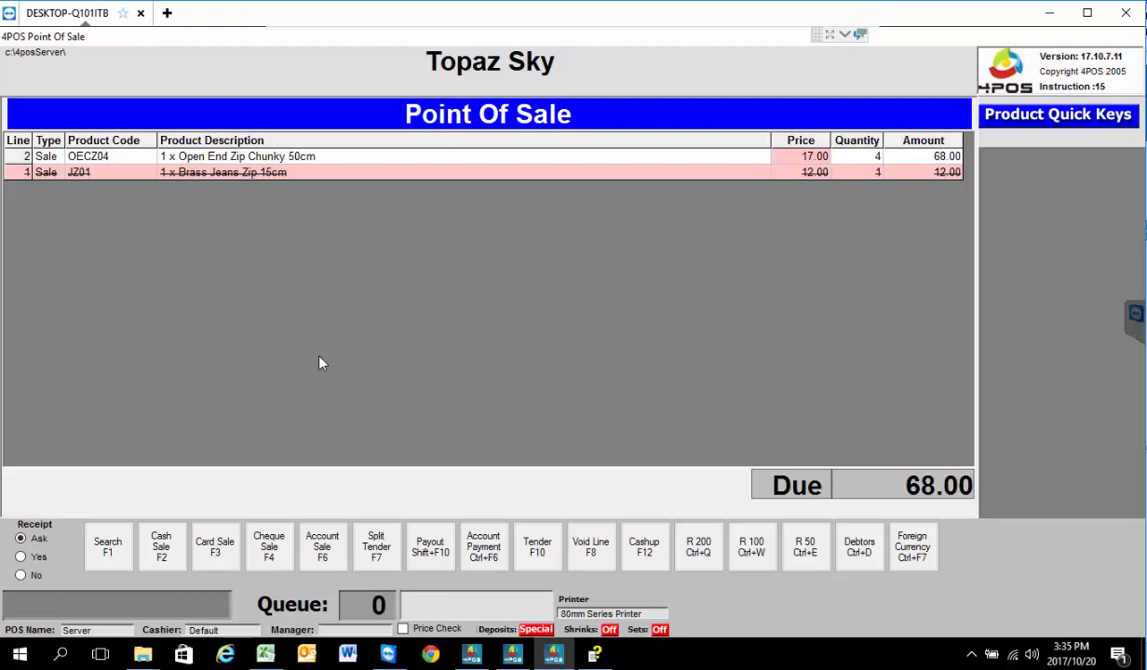
key("F9")
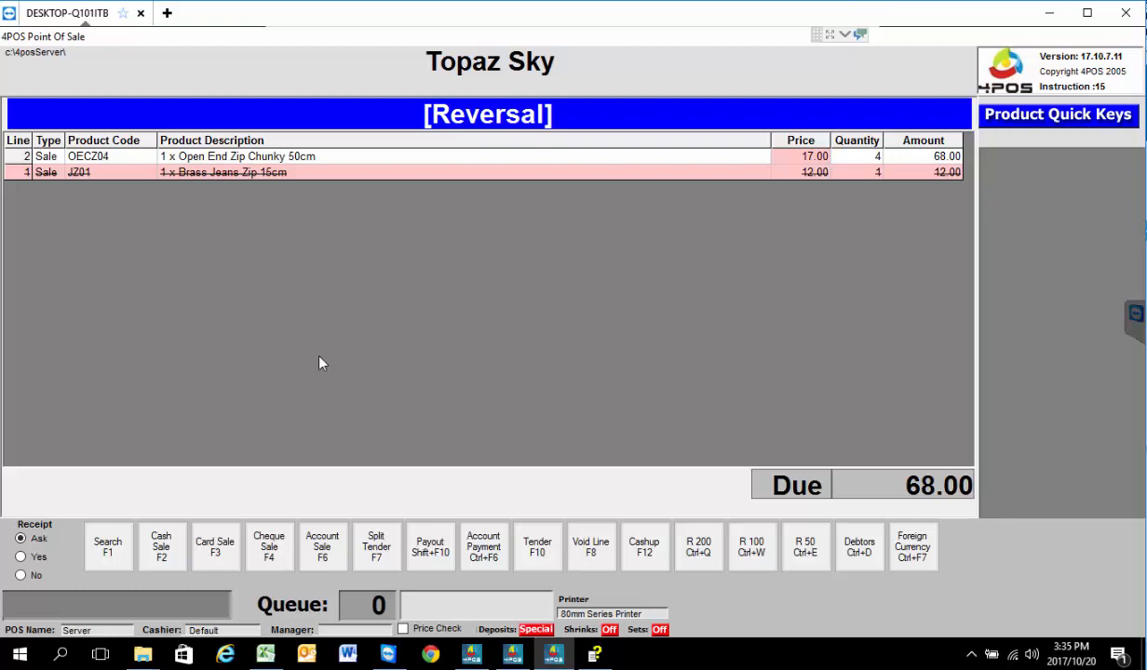
key("F1")
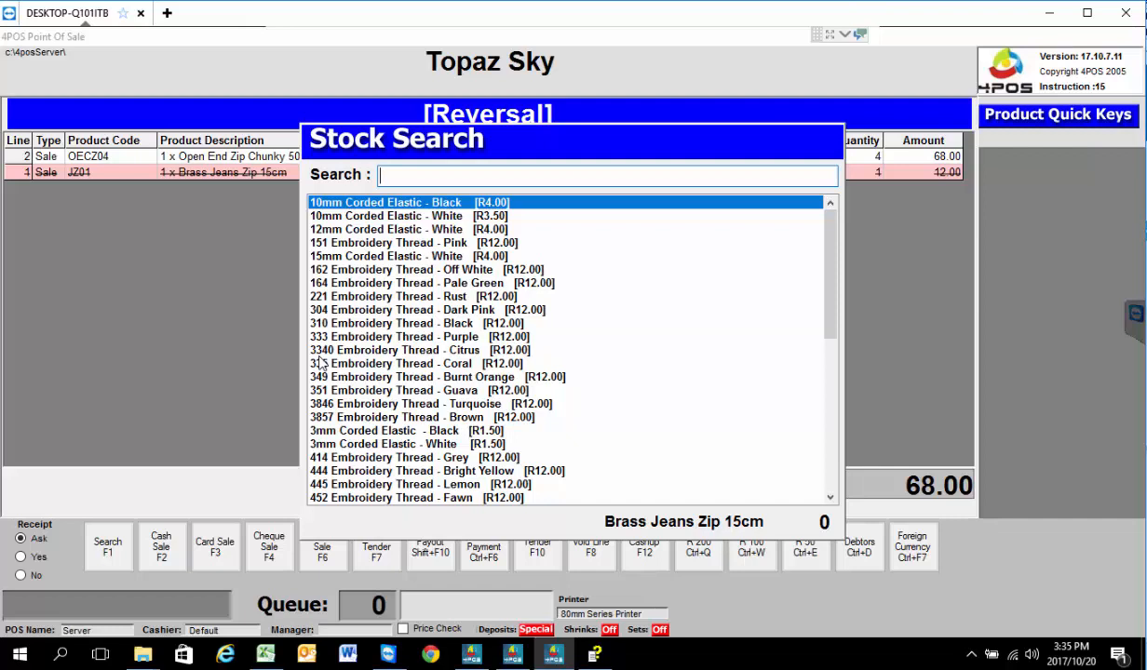
key("Down")
key("Down")
key("Down")
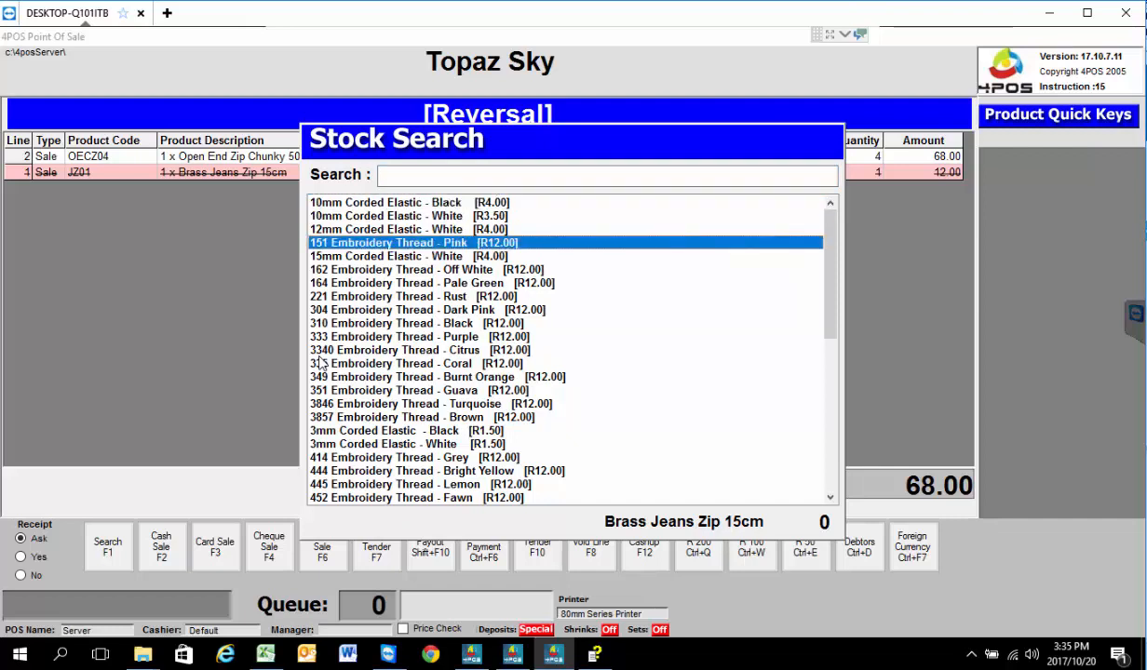
key("Return")
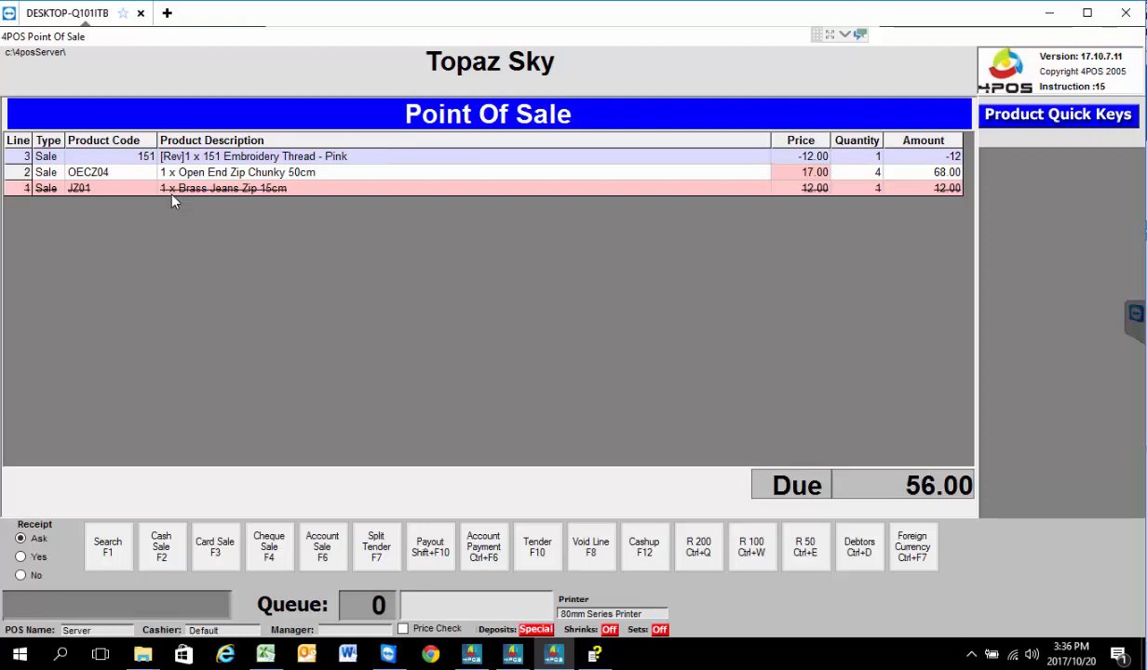
Consult the function-key list in the 4POS Installation manual and return to 4POS Point Of Sale.
left_click(597, 662)
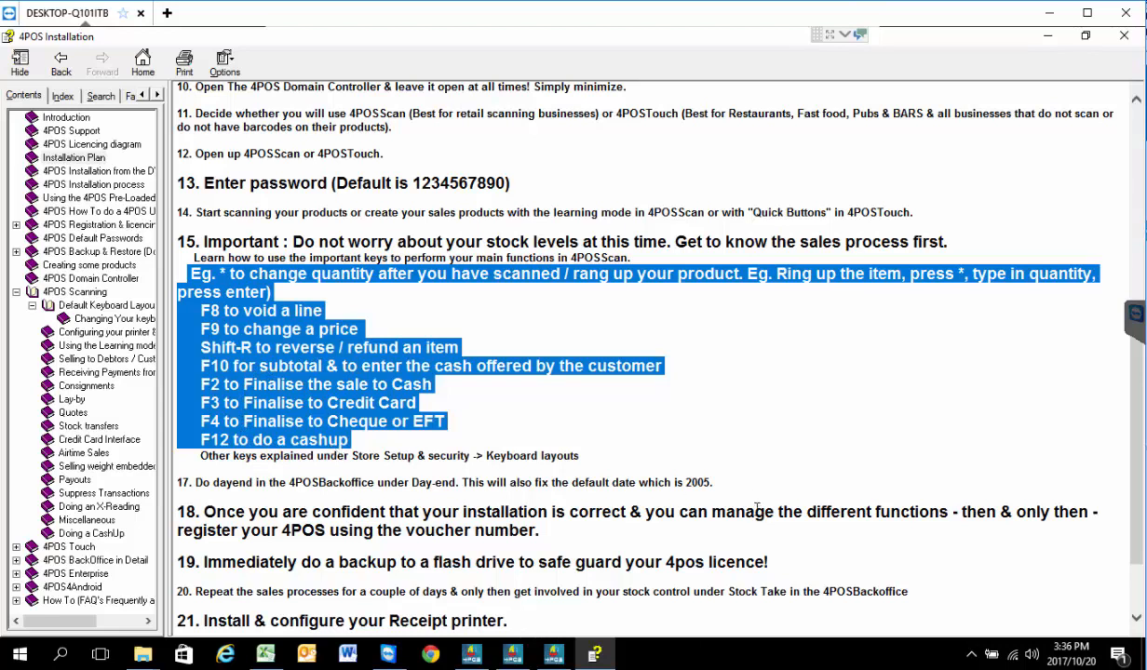
mouse_move(556, 658)
left_click(554, 657)
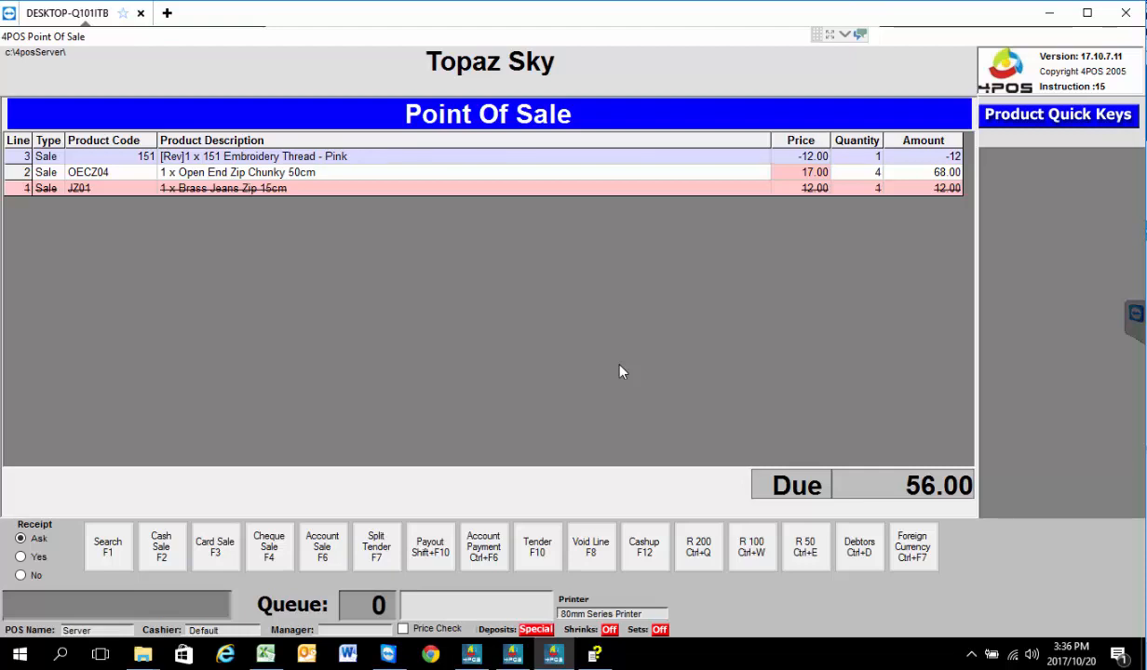
Subtotal the sale, tender 56.00 and finalise it as a cash sale with a receipt.
key("F10")
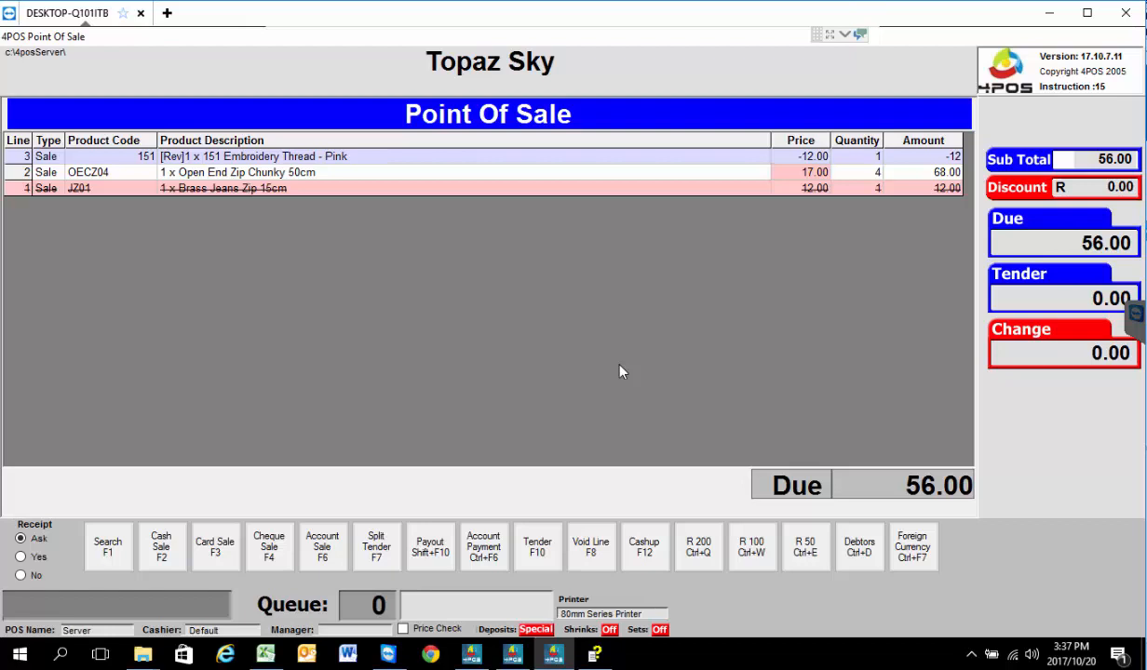
type("5600")
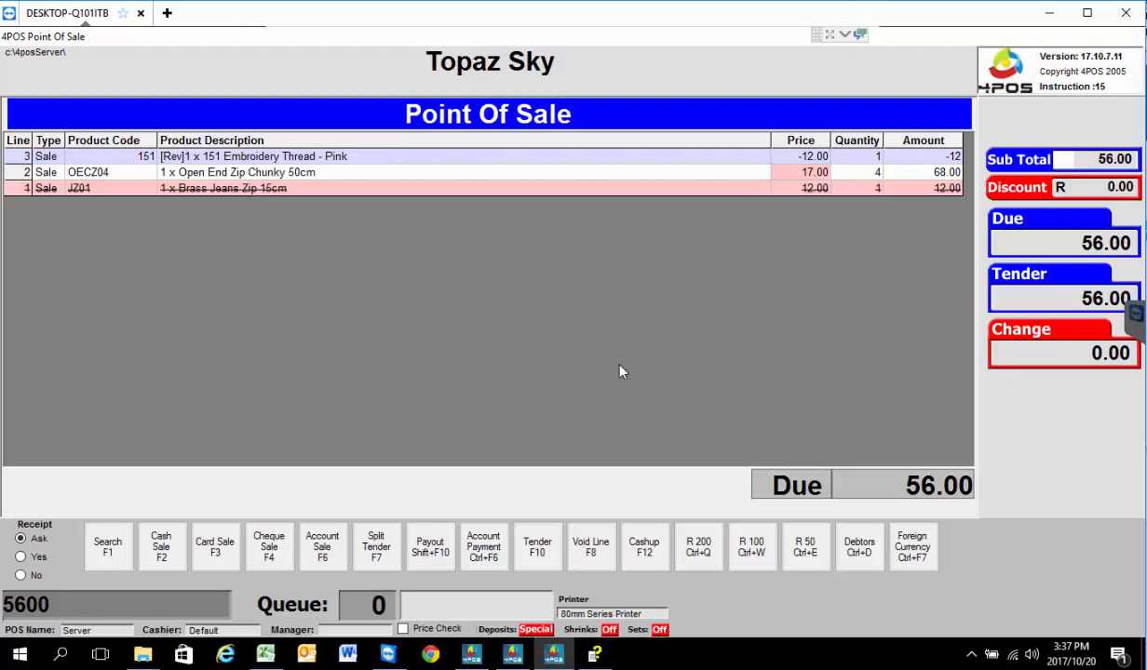
key("F2")
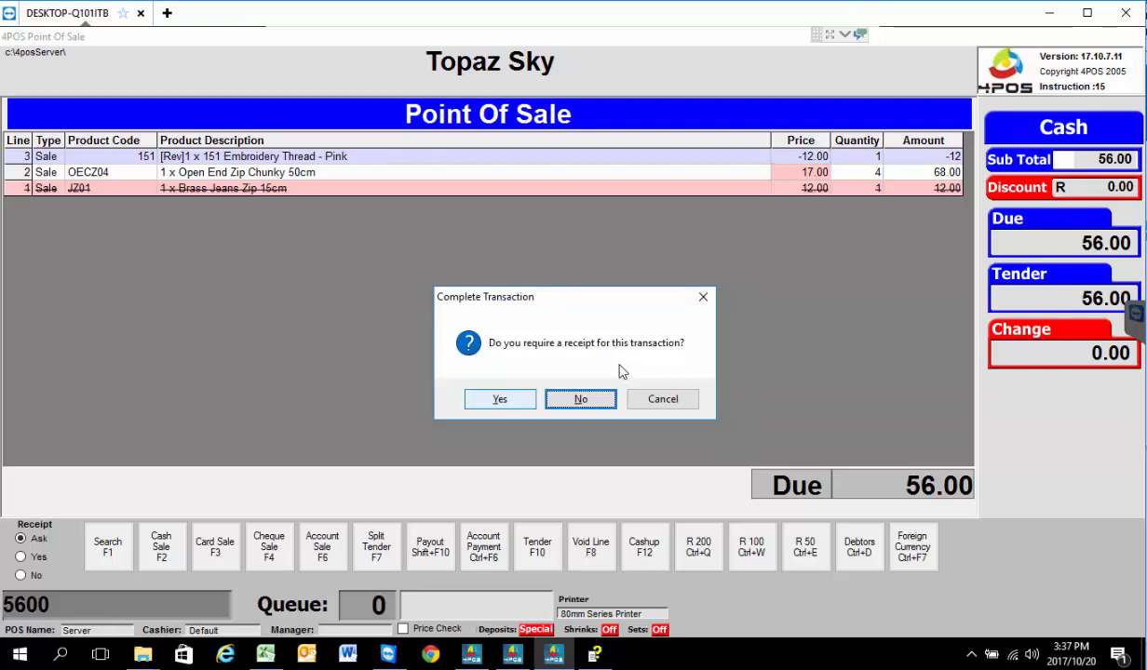
key("y")
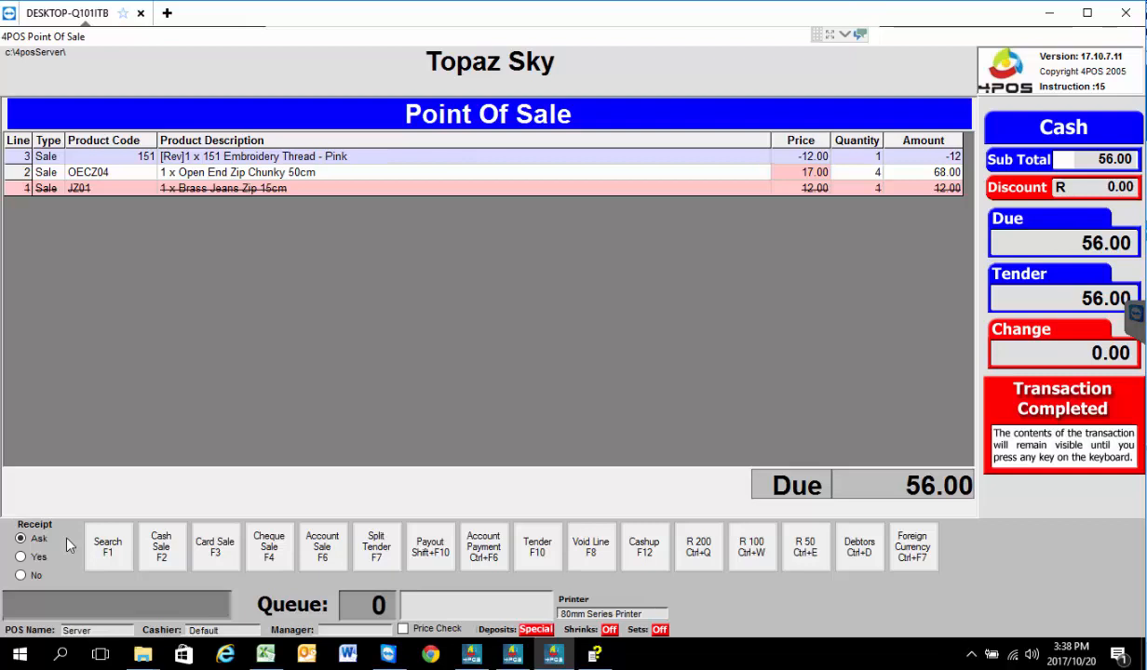
Open the quick reprint list of recent transactions and close it without reprinting.
key("ctrl+p")
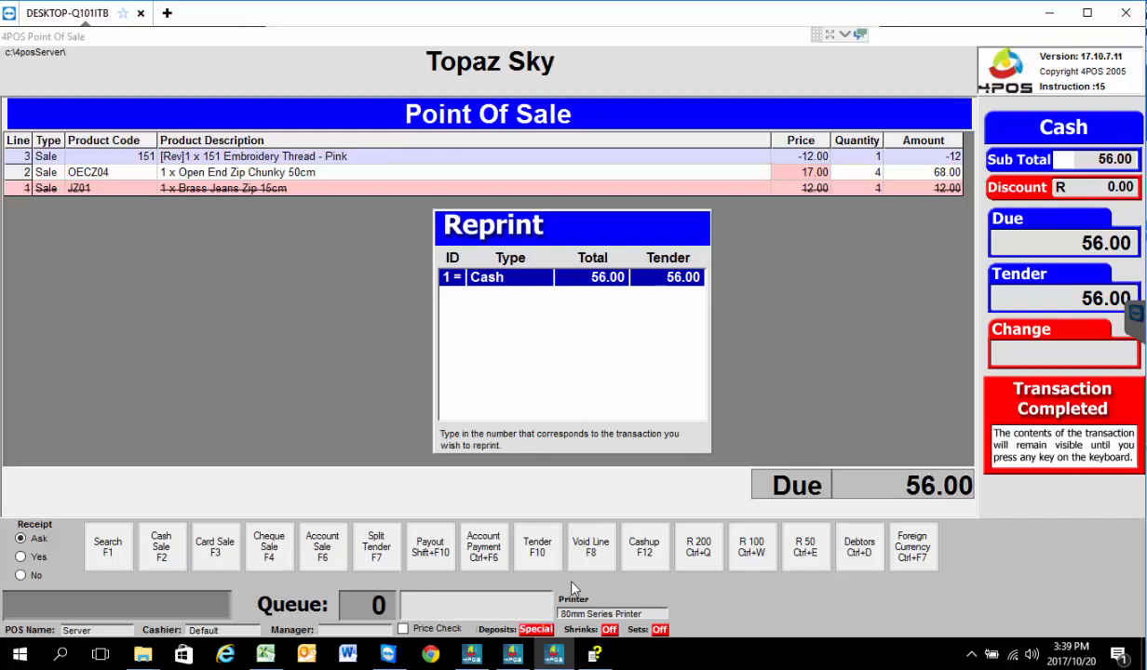
key("Escape")
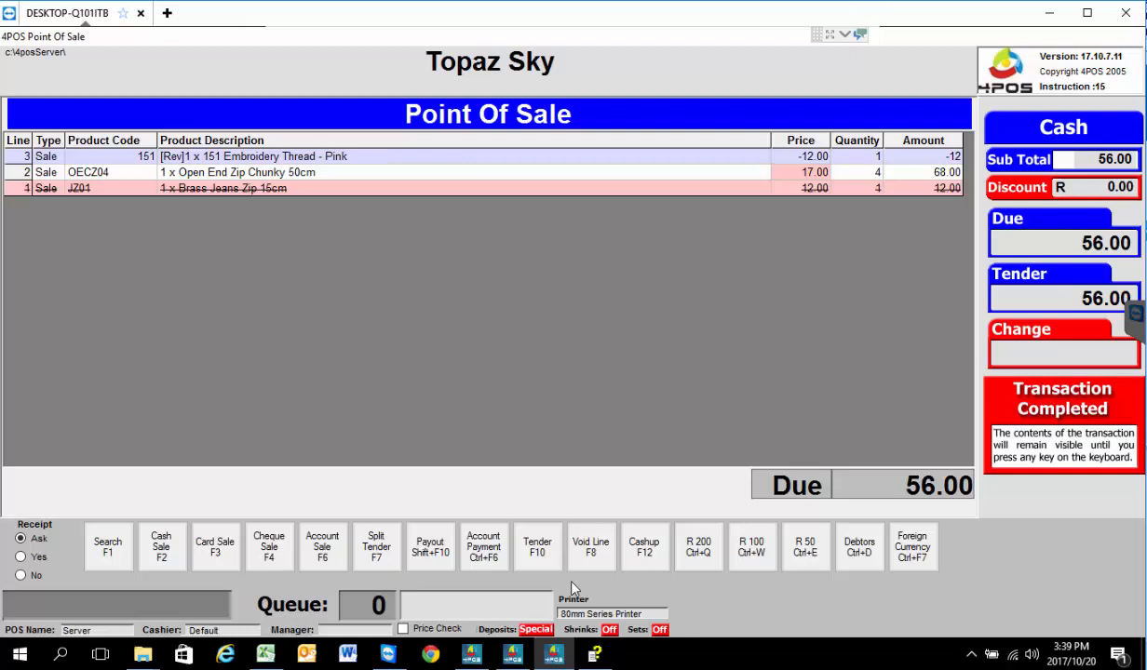
Clear the completed sale and open the Print Previous Transaction(s) function.
key("Escape")
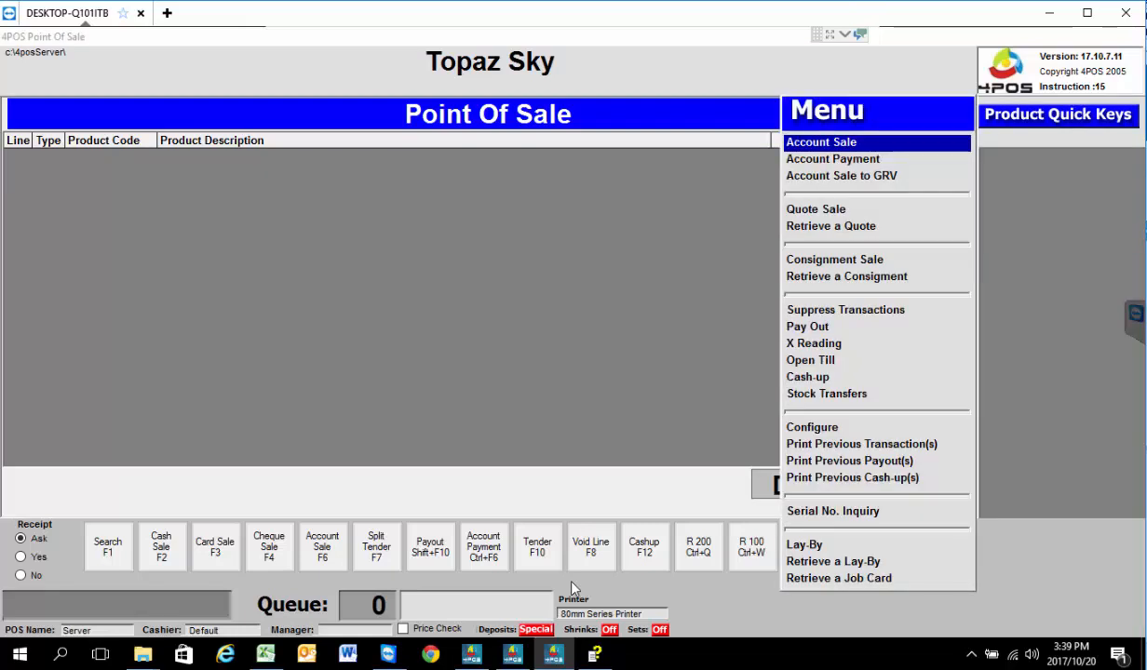
key("Down")
key("Down")
key("Down")
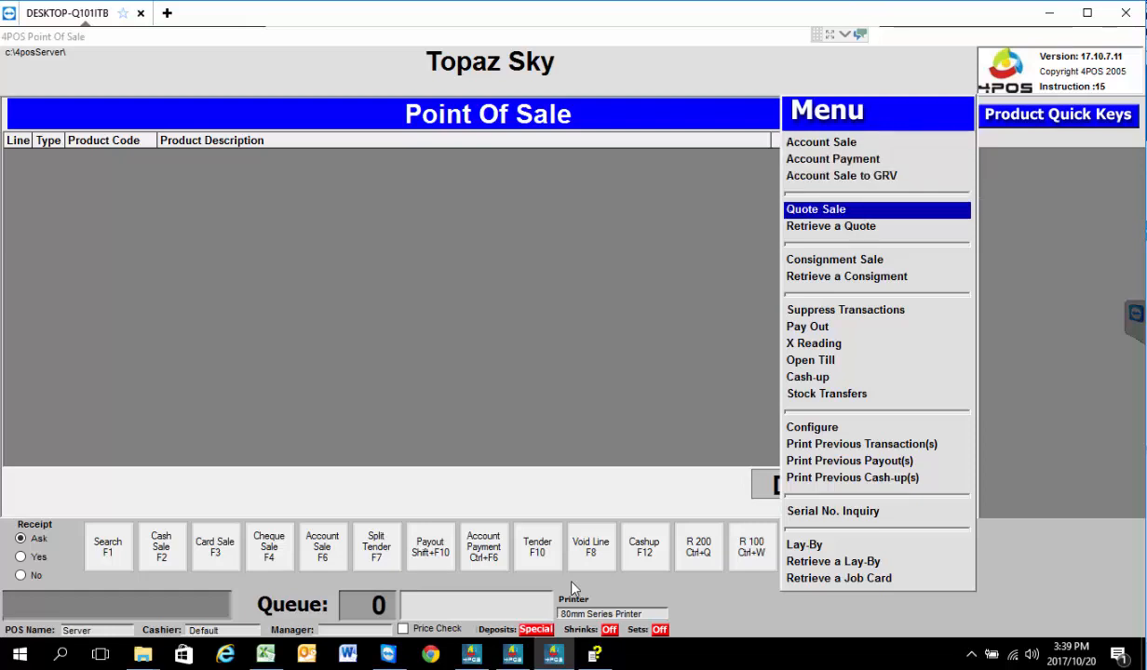
key("Down")
key("Down")
key("Down")
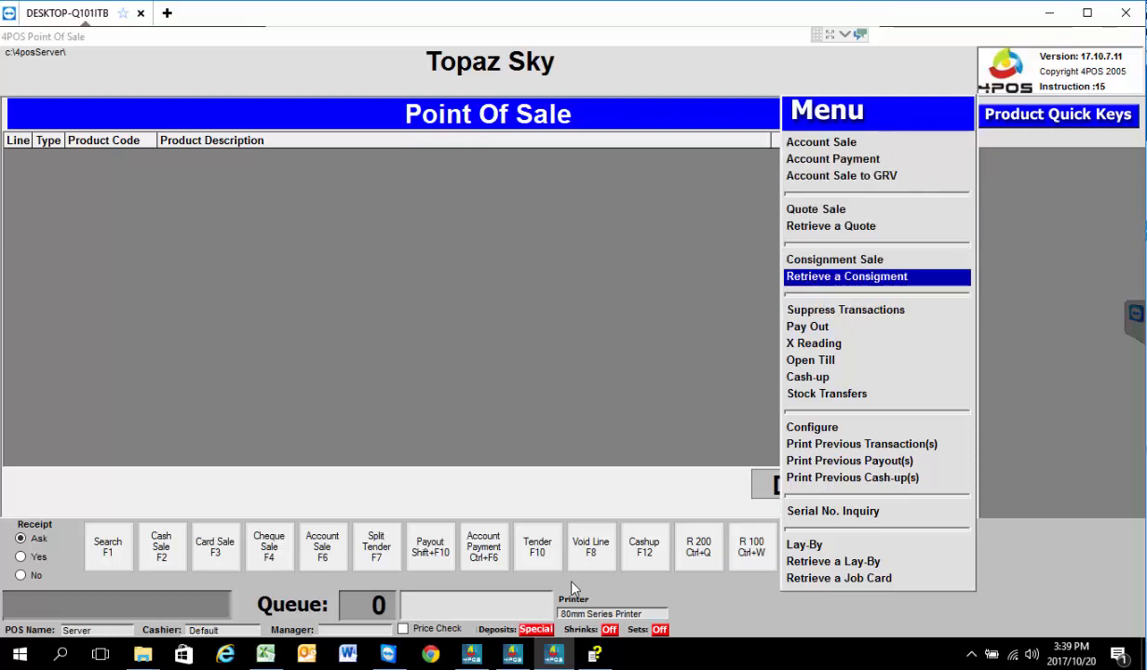
key("Down")
key("Down")
key("Down")
key("Down")
key("Down")
key("Down")
key("Down")
key("Down")
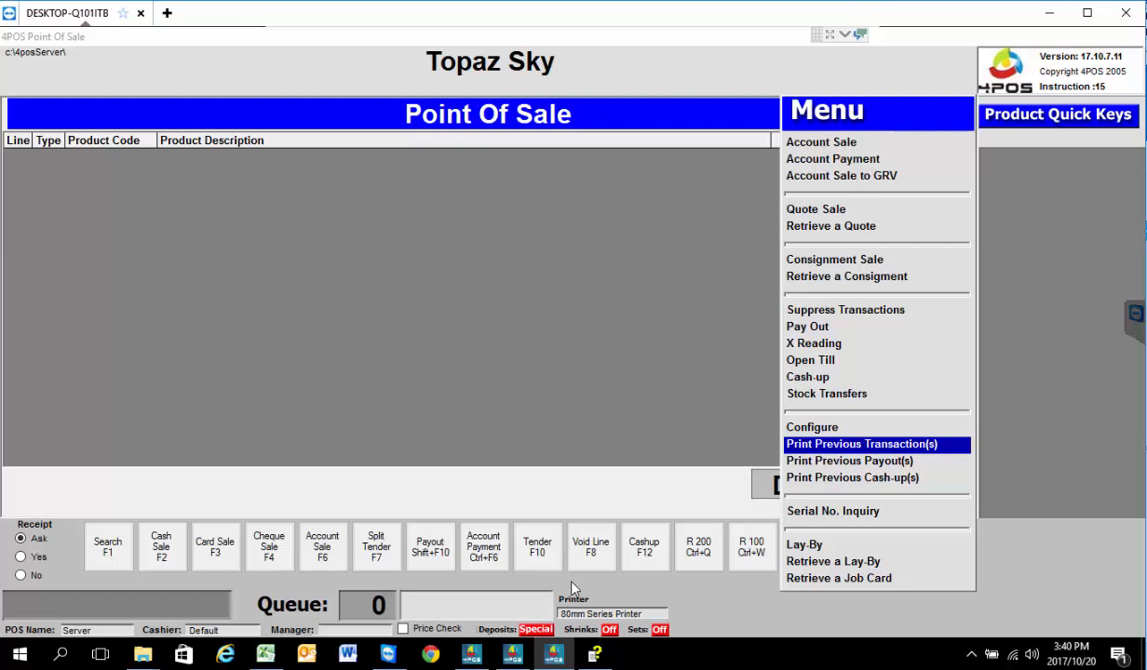
key("Return")
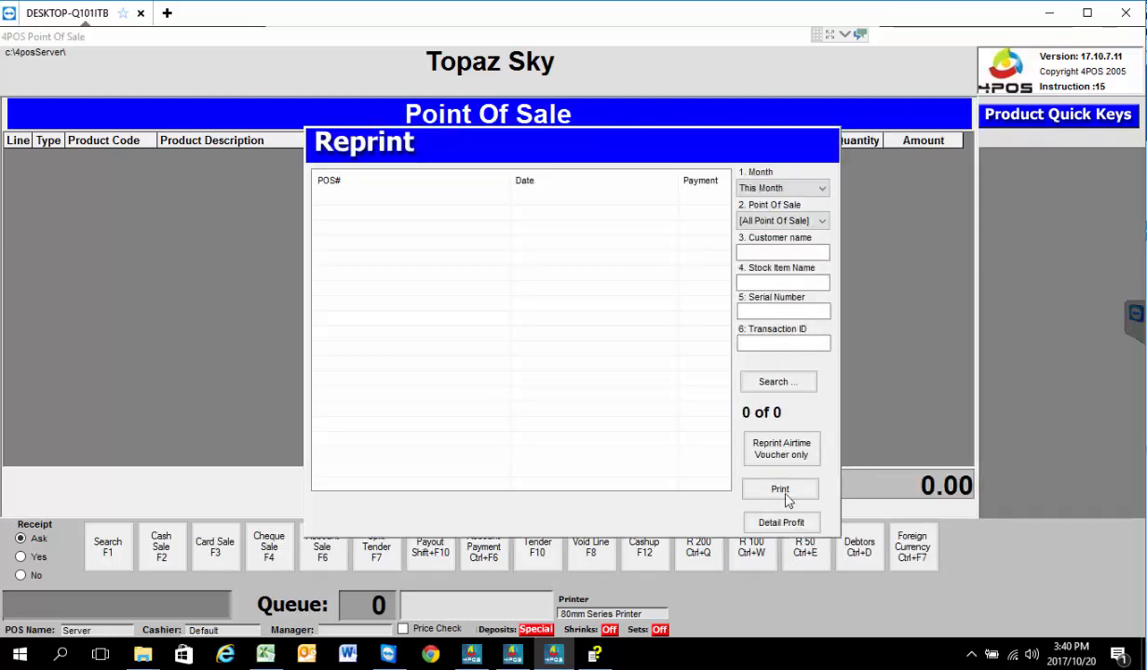
Search this month's transactions across all points of sale, inspect the search and print options, and close the Reprint window.
left_click(782, 391)
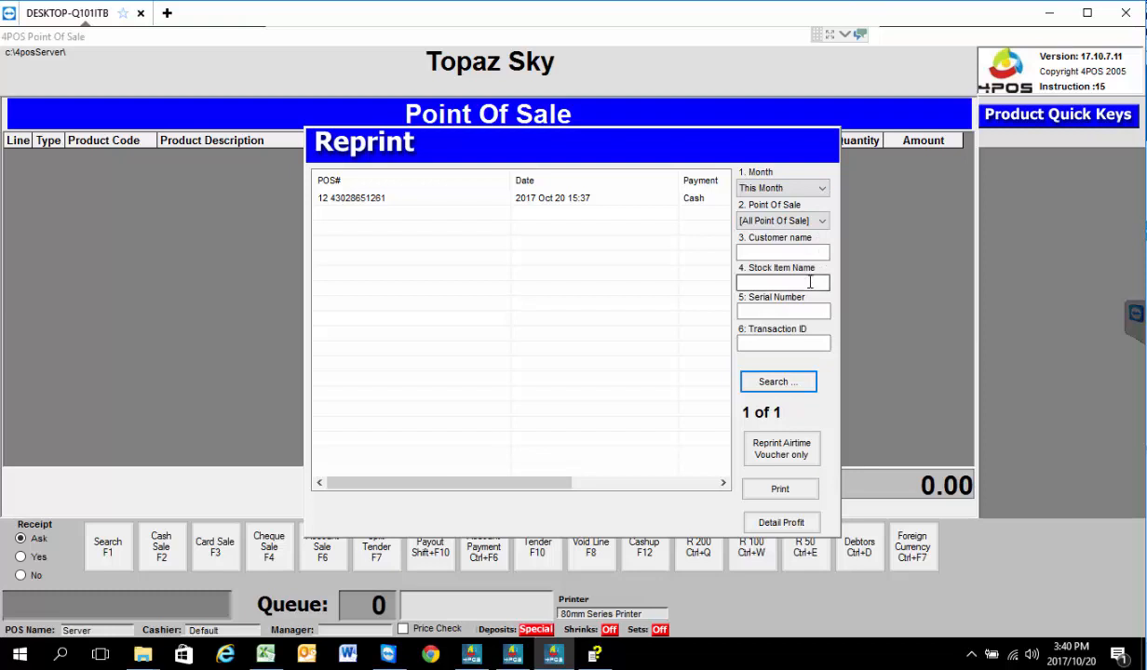
left_click(779, 342)
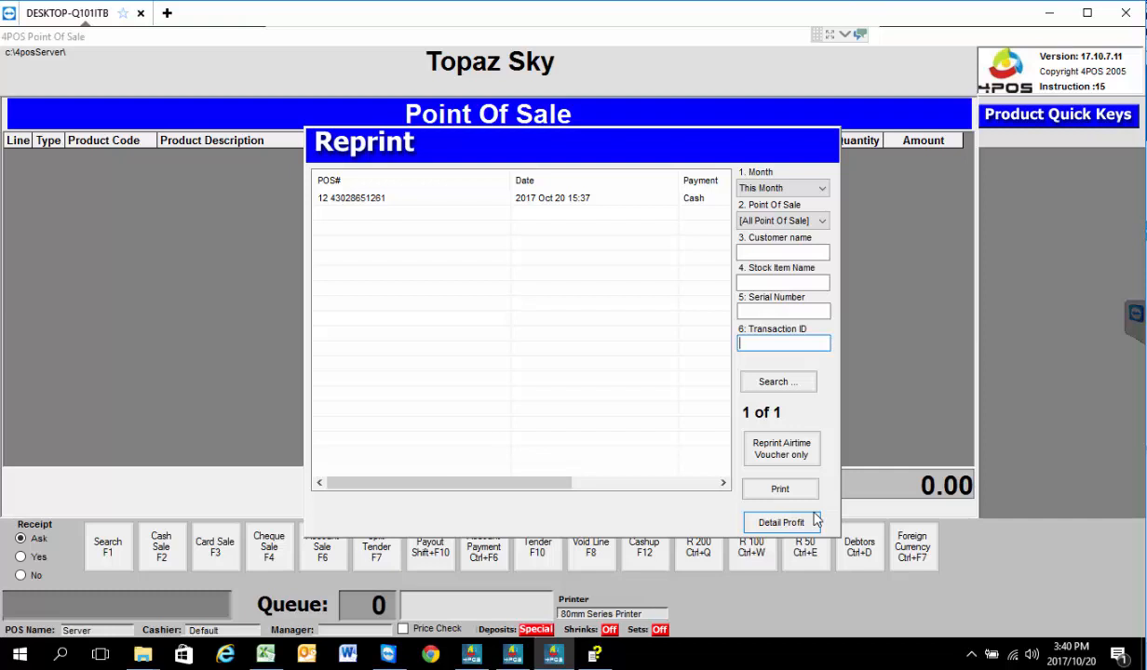
key("Escape")
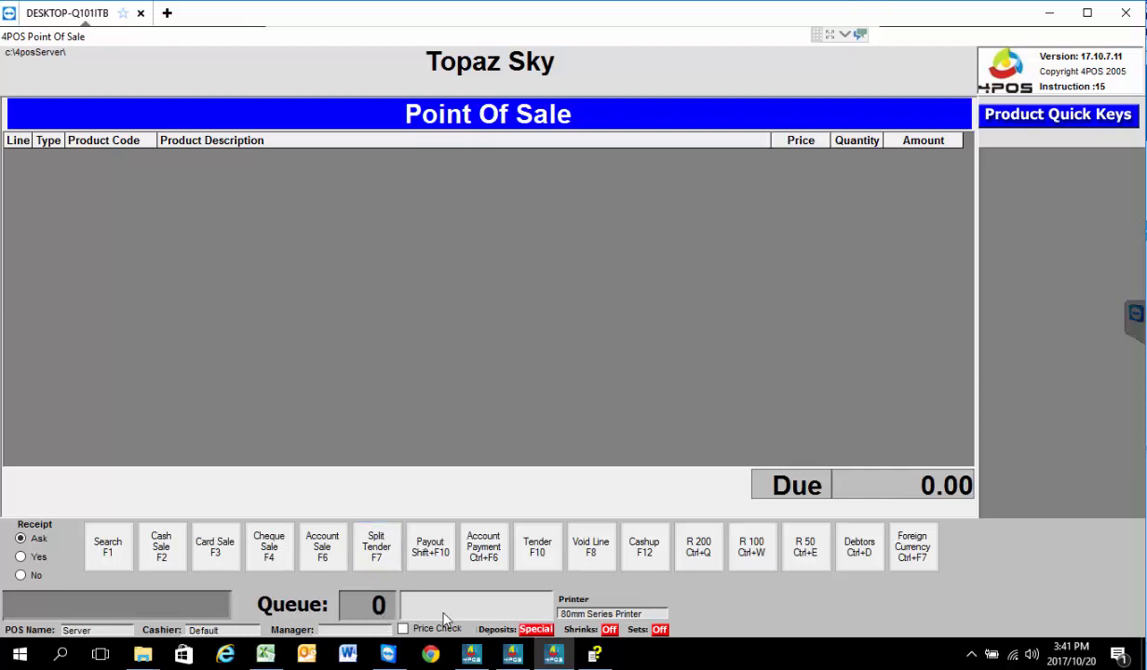
Switch to the 4POS Domain Controller to check the server's status, and minimize it again.
mouse_move(540, 649)
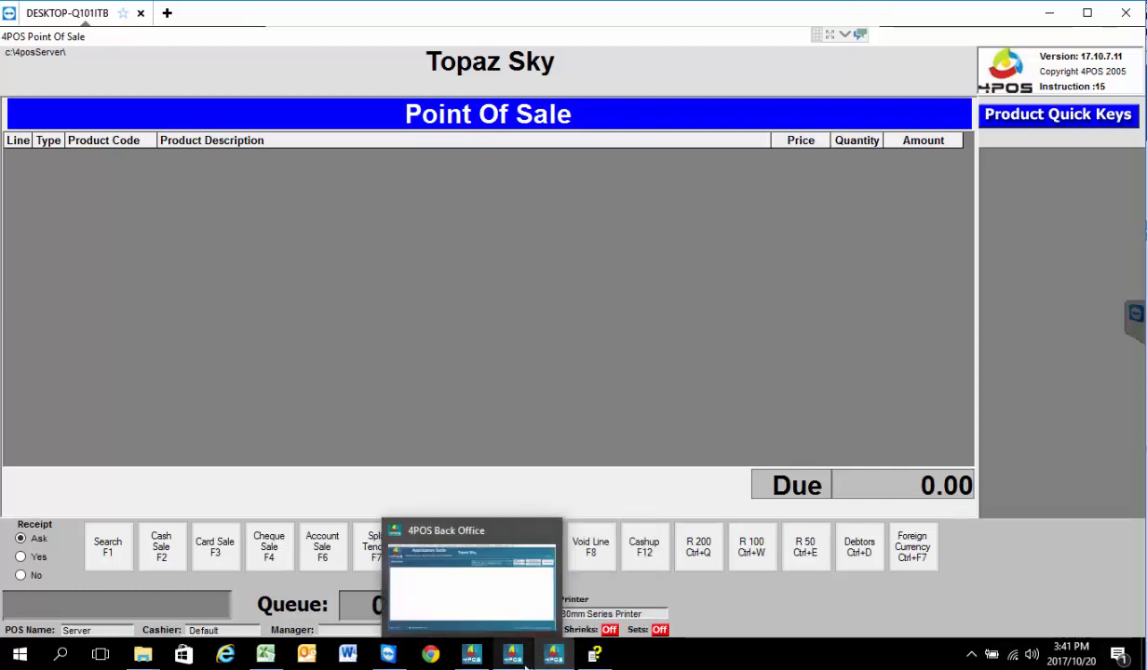
left_click(503, 630)
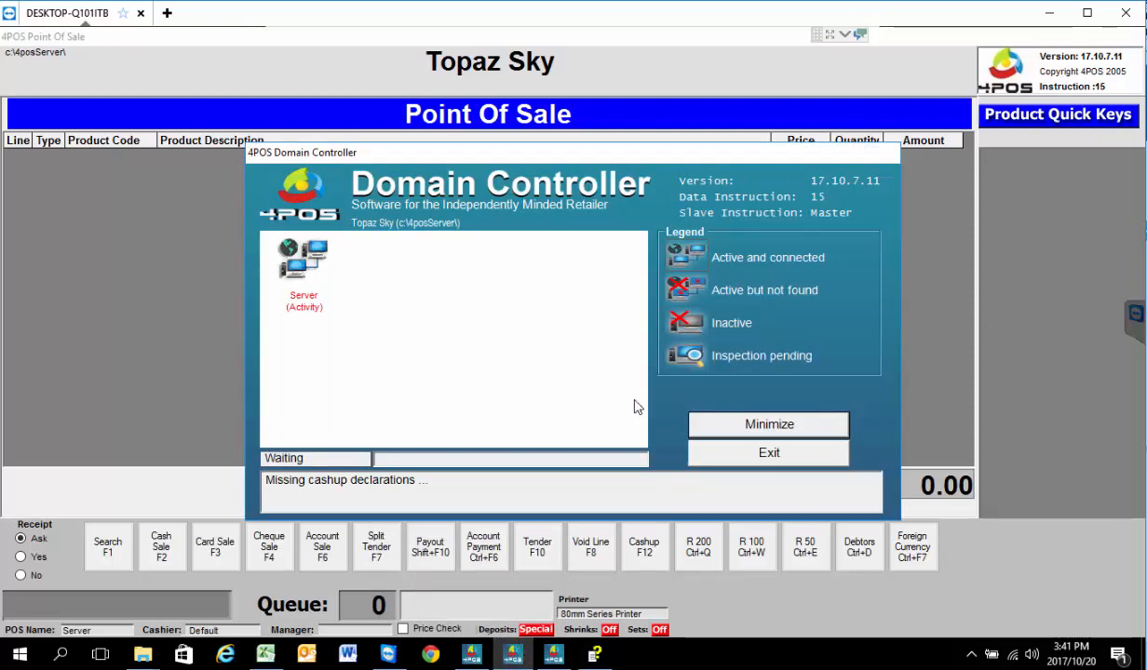
left_click(769, 425)
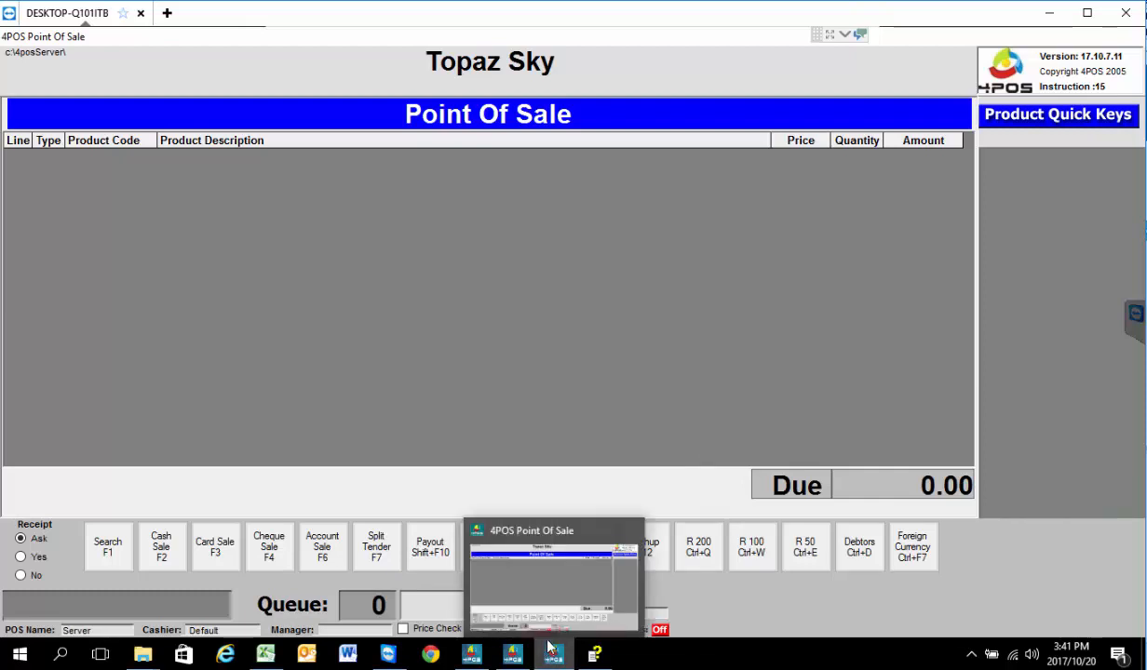
Switch to the Topaz Sky product list in Excel and copy the Schmetz Twin Needles Stretch 75 x 25mm description from row 590.
left_click(471, 652)
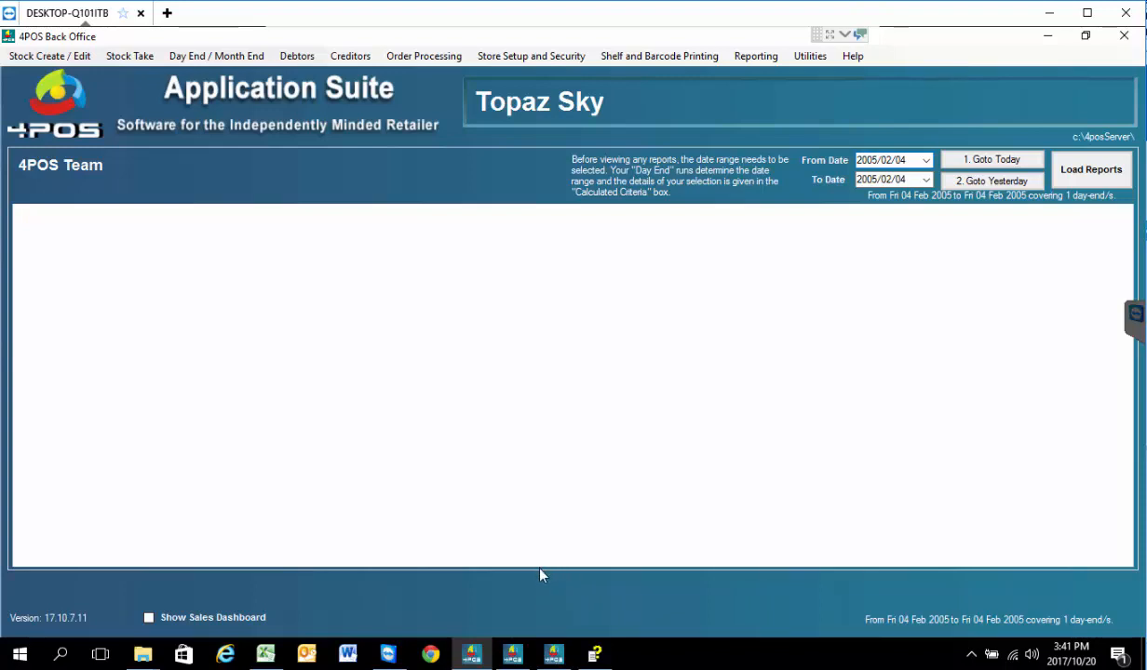
left_click(267, 655)
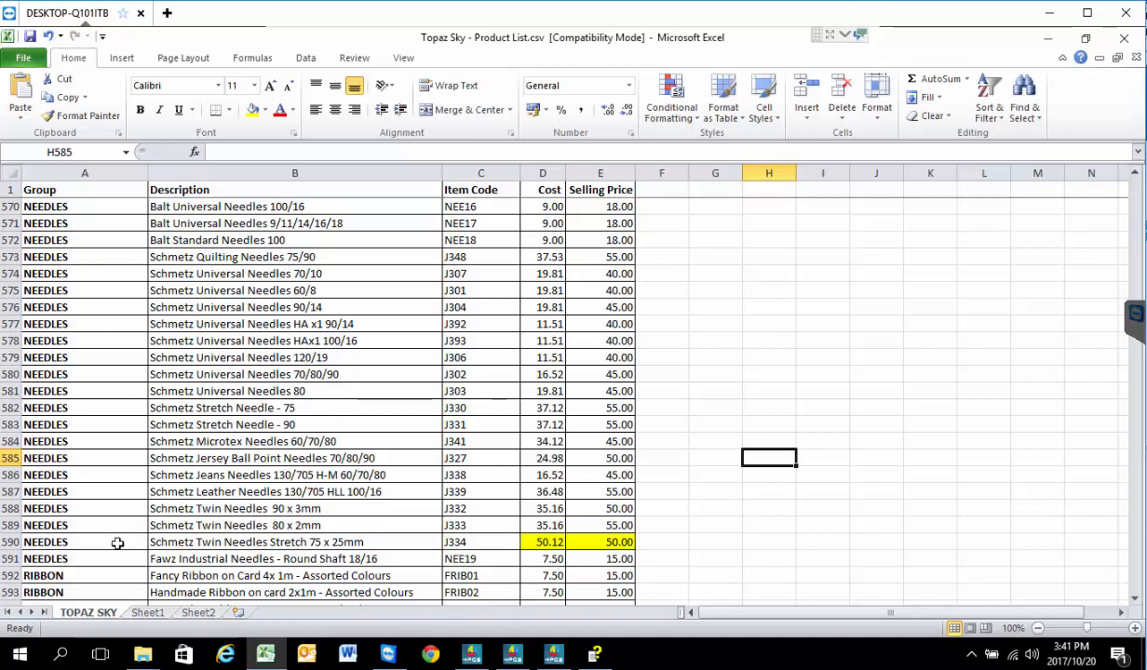
left_click(225, 543)
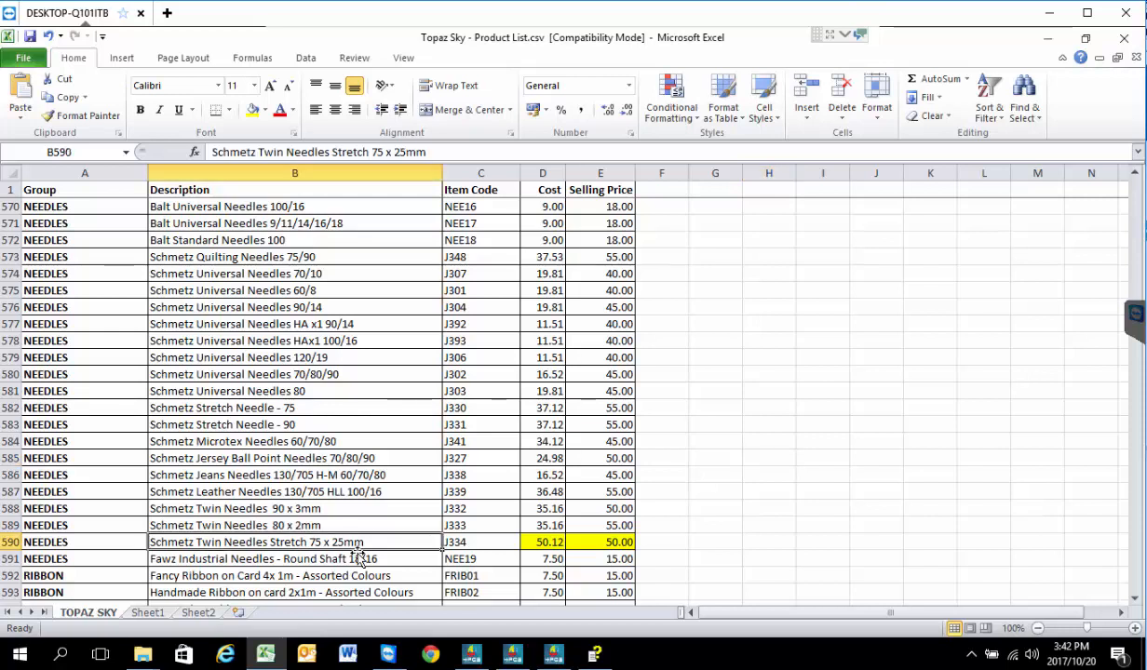
key("ctrl+c")
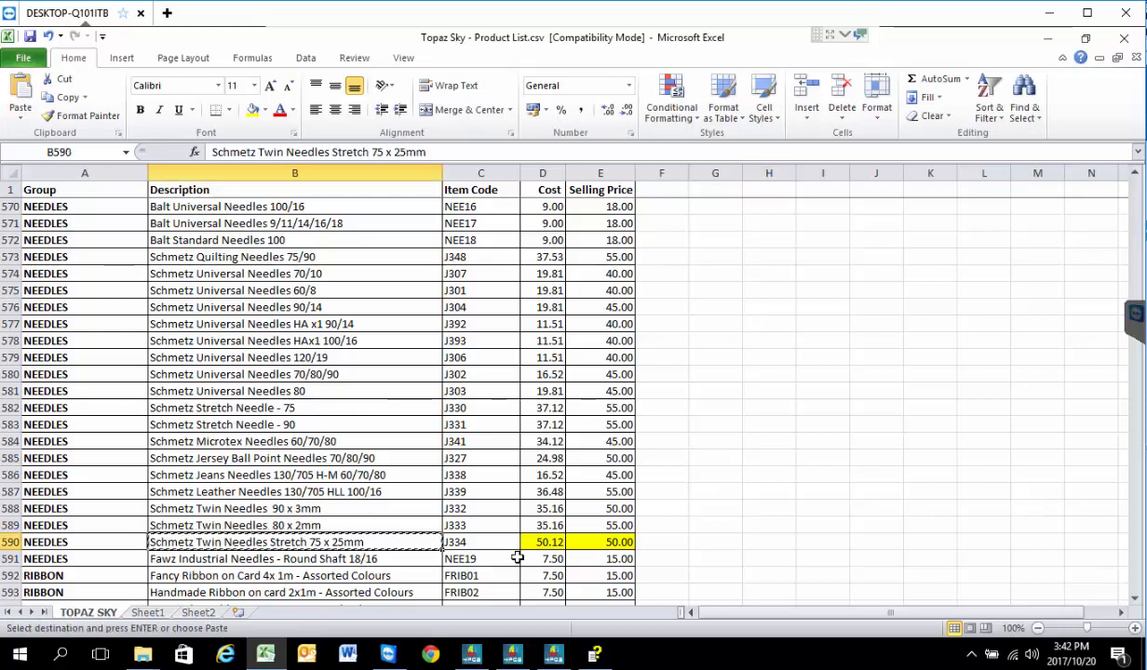
mouse_move(552, 657)
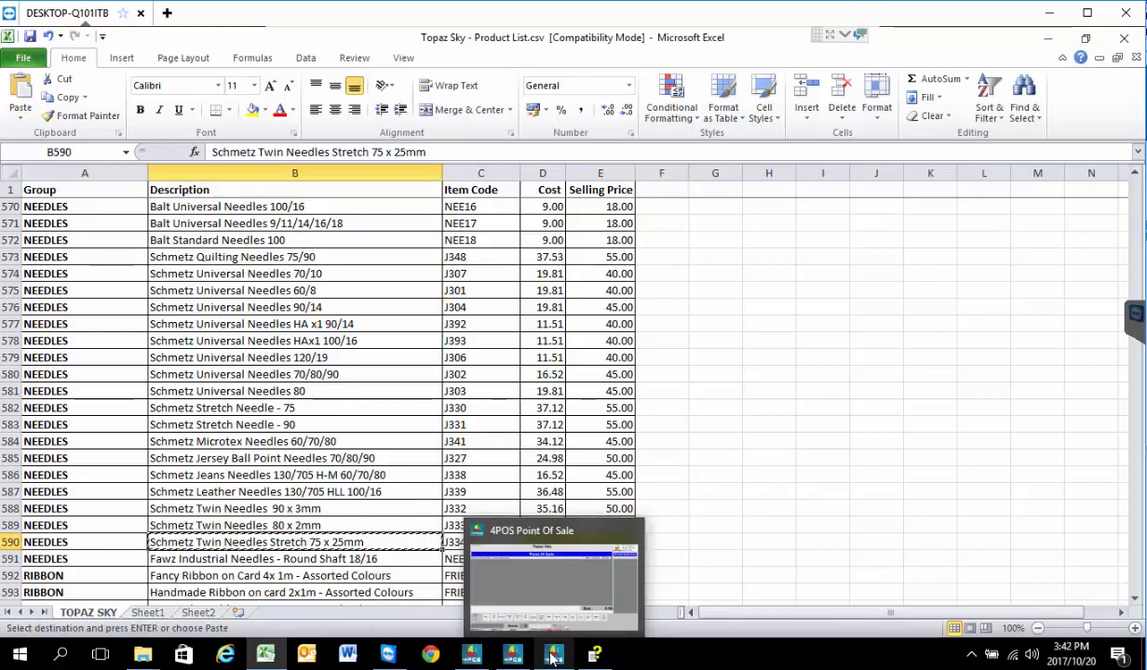
Switch to 4POS Back Office, start amending a stock item by detail, and search the stock items for "schm".
left_click(474, 657)
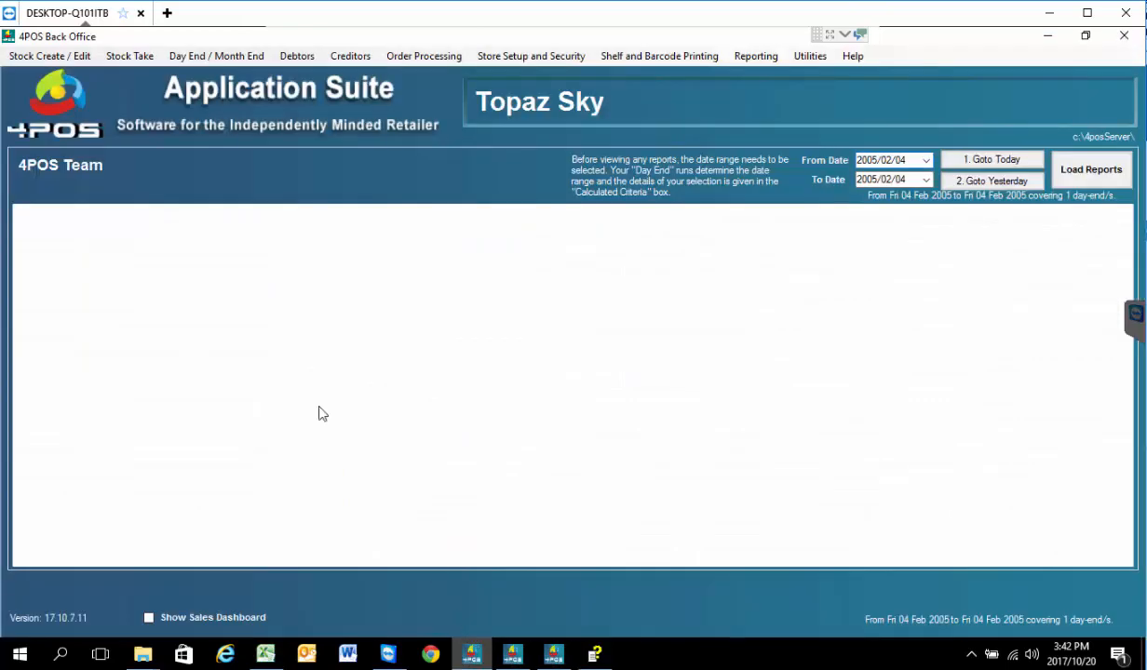
left_click(65, 57)
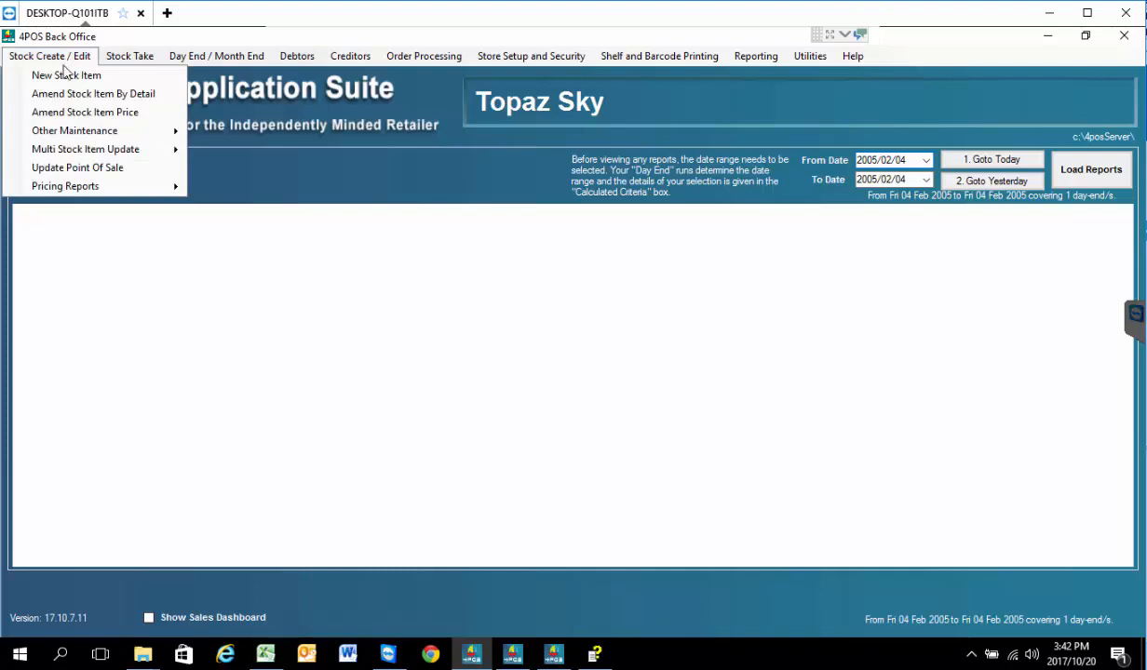
left_click(67, 95)
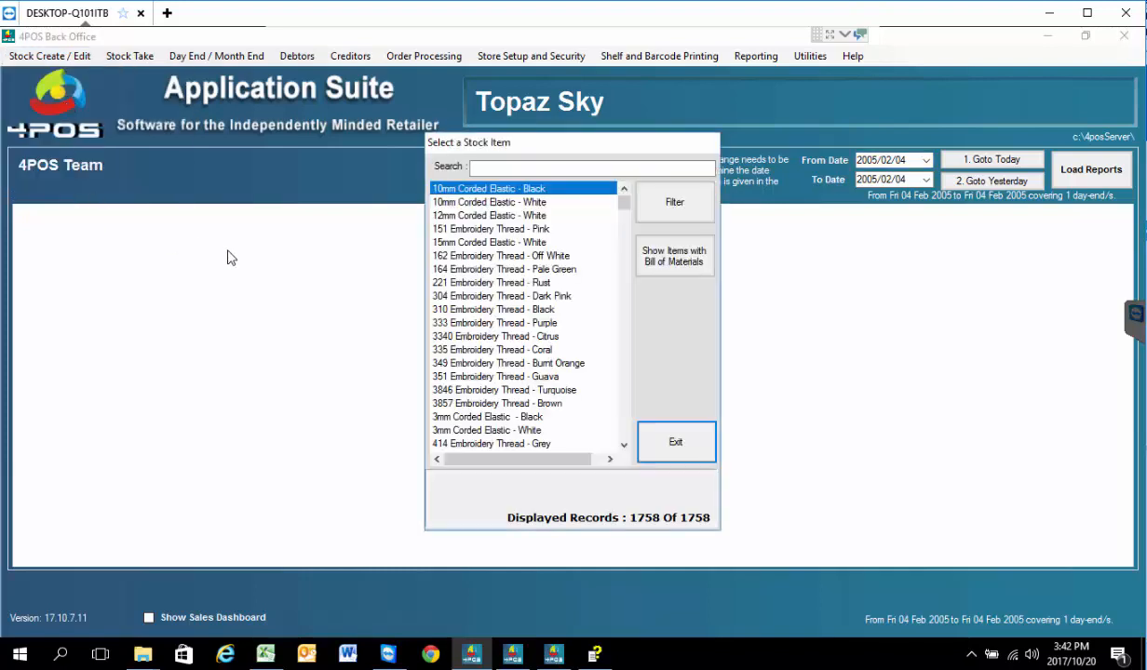
left_click(499, 168)
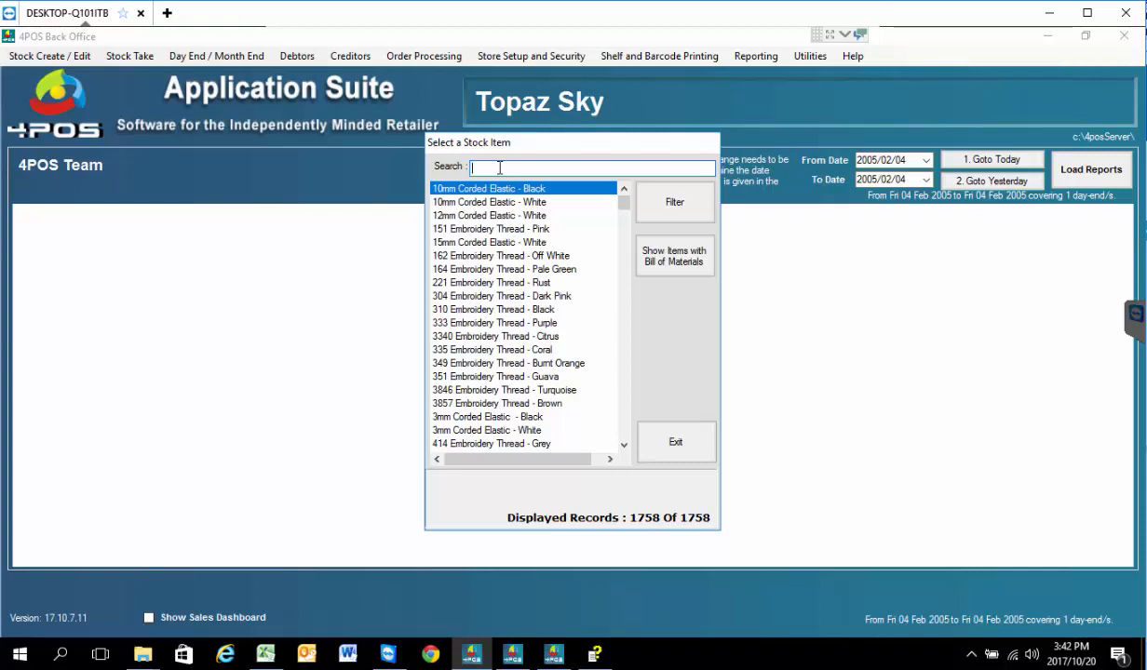
type("schm")
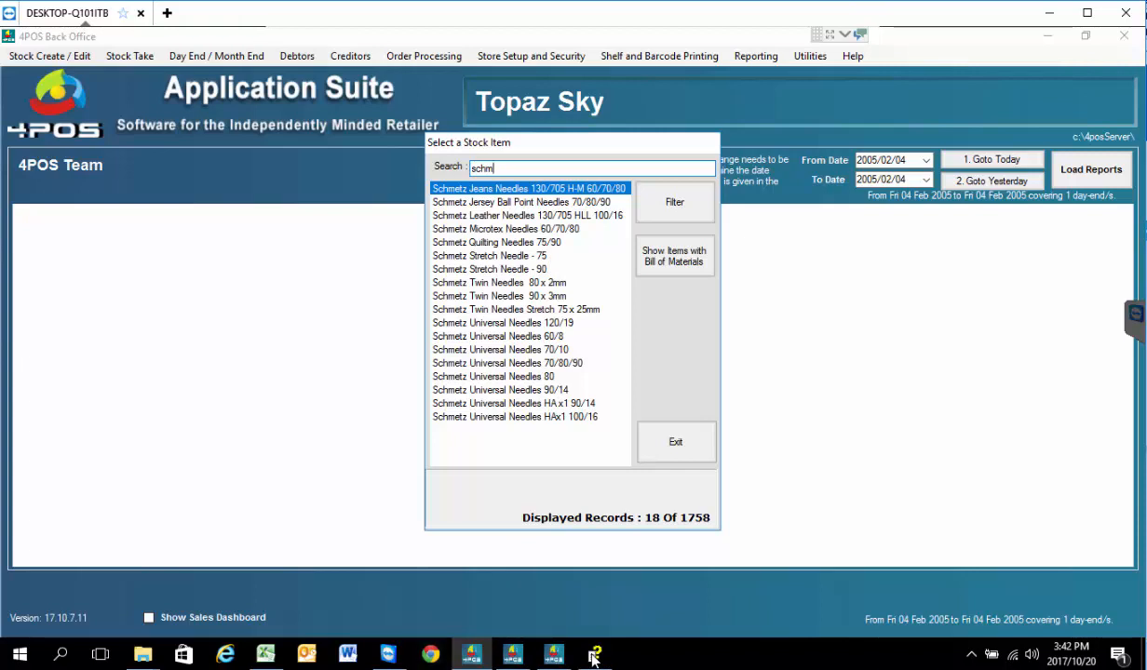
Open the stock item details of Schmetz Twin Needles Stretch 75 x 25mm.
key("Down")
key("Down")
key("Down")
key("Down")
key("Down")
key("Down")
key("Down")
key("Down")
key("Down")
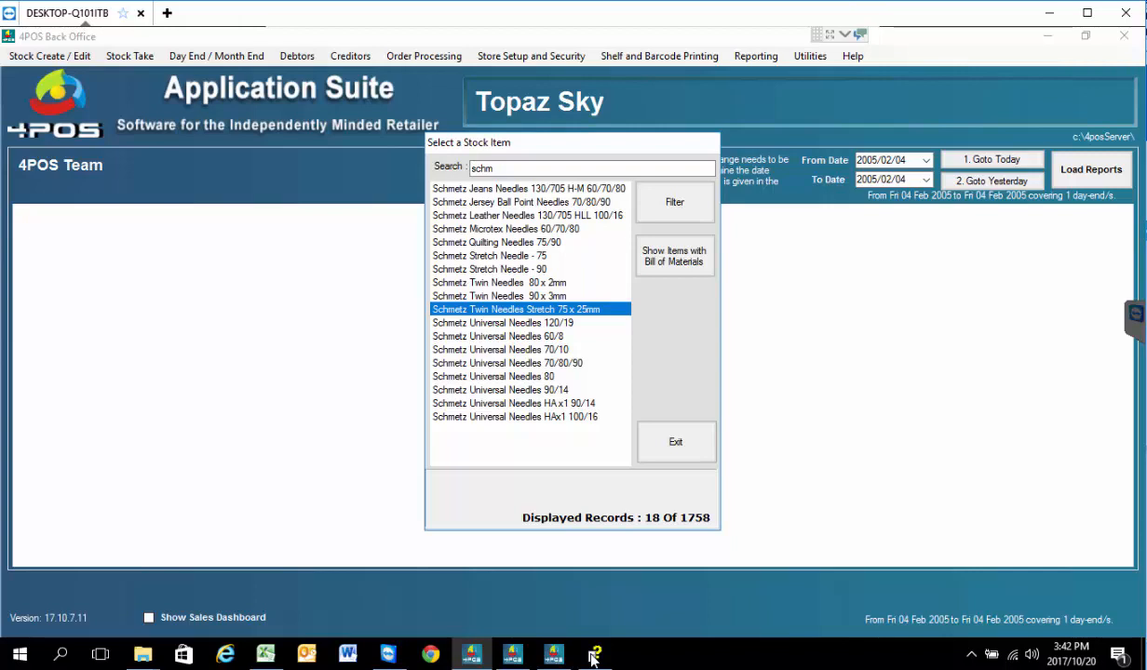
key("Return")
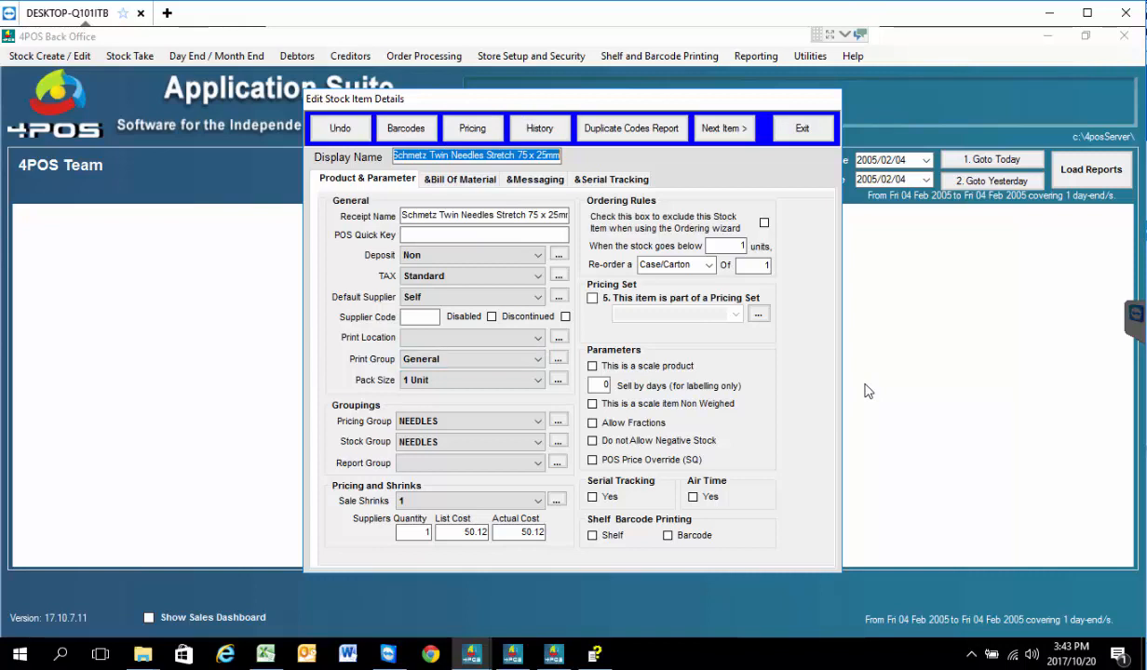
Open the needle item's pricing and set its override price to 60.00.
key("End")
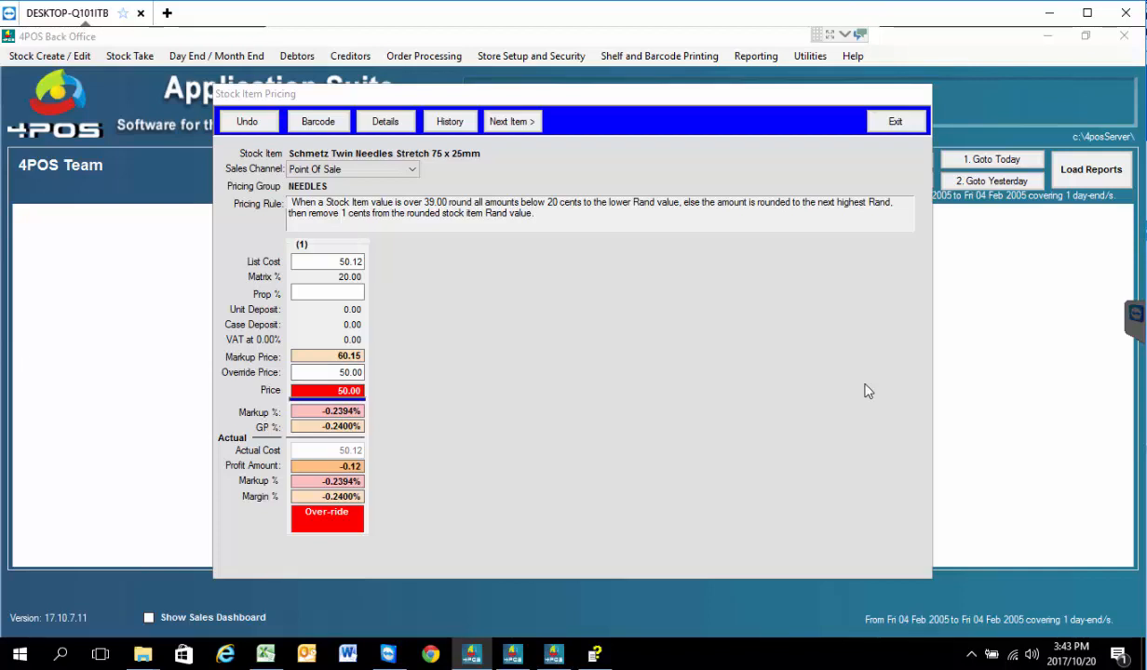
left_click(868, 391)
key("BackSpace")
key("BackSpace")
key("BackSpace")
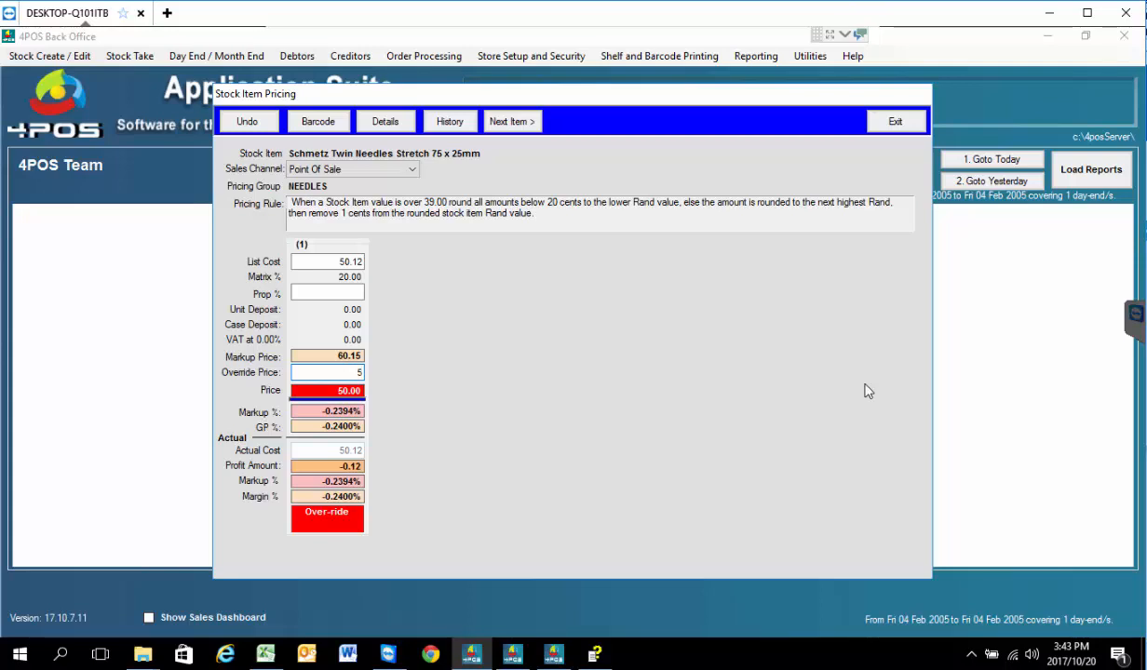
key("BackSpace")
type("60.00")
key("BackSpace")
key("BackSpace")
key("BackSpace")
type("00")
key("Return")
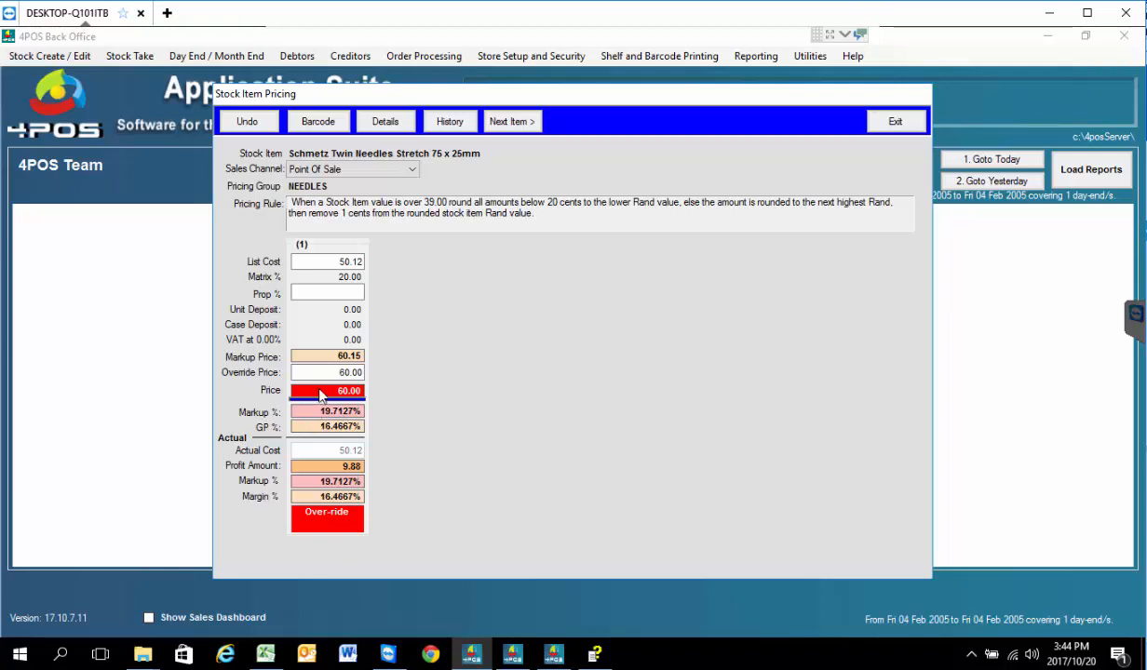
left_click(361, 373)
double_click(359, 373)
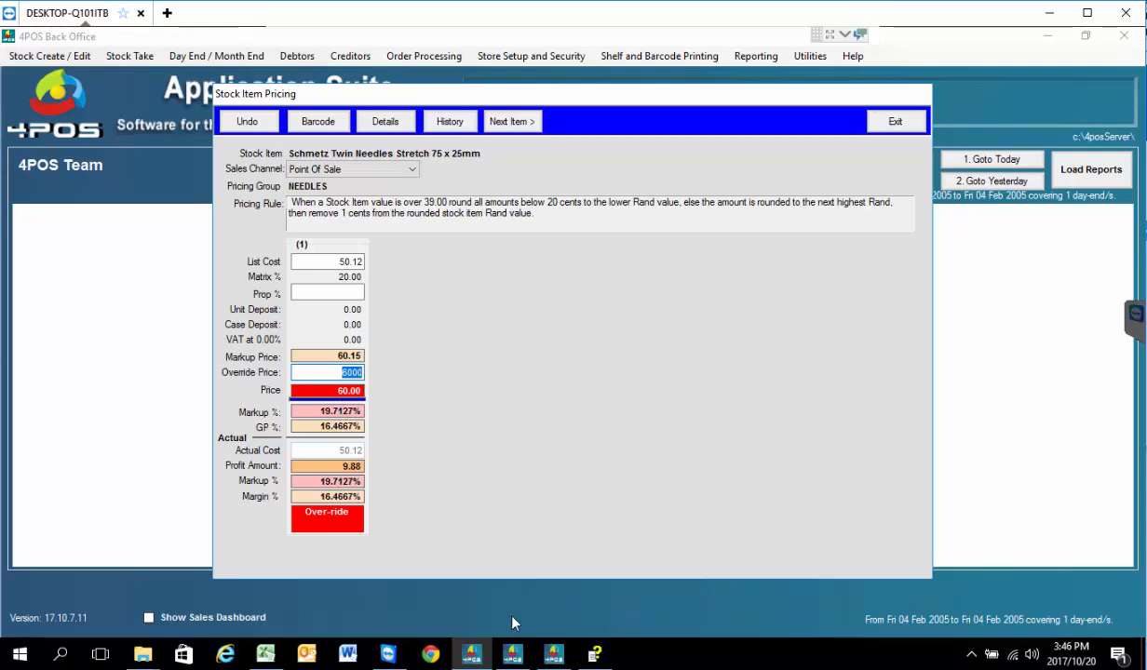
Switch to the 4POS Installation help and review the functions for finalising to Cheque or EFT and doing a cashup.
mouse_move(555, 657)
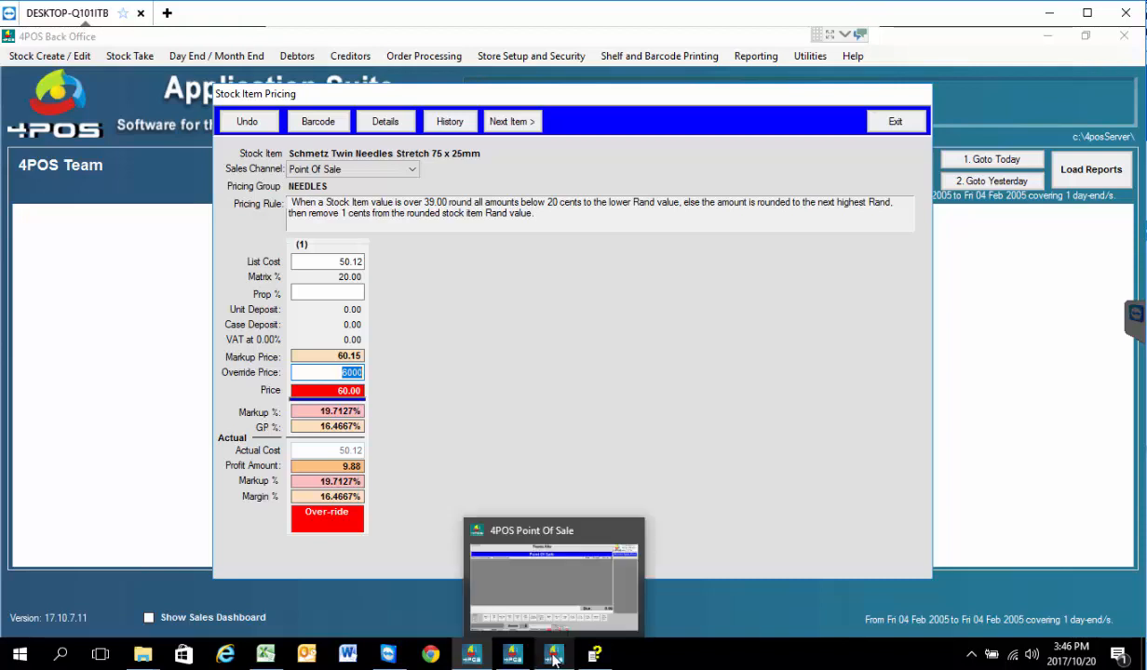
mouse_move(597, 658)
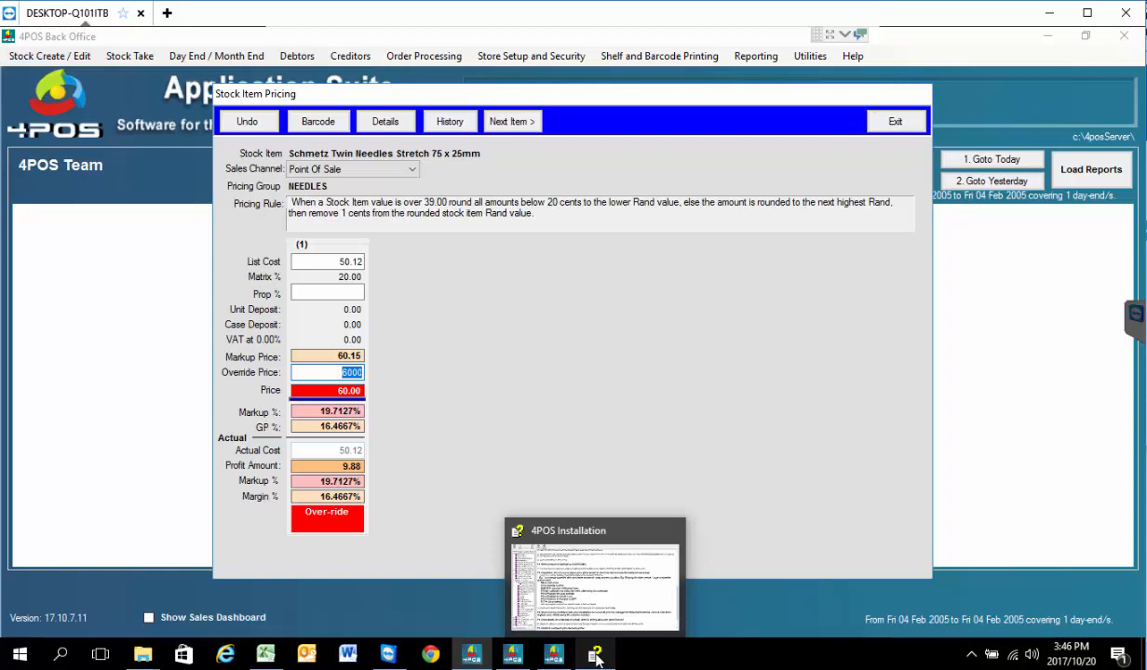
left_click(595, 657)
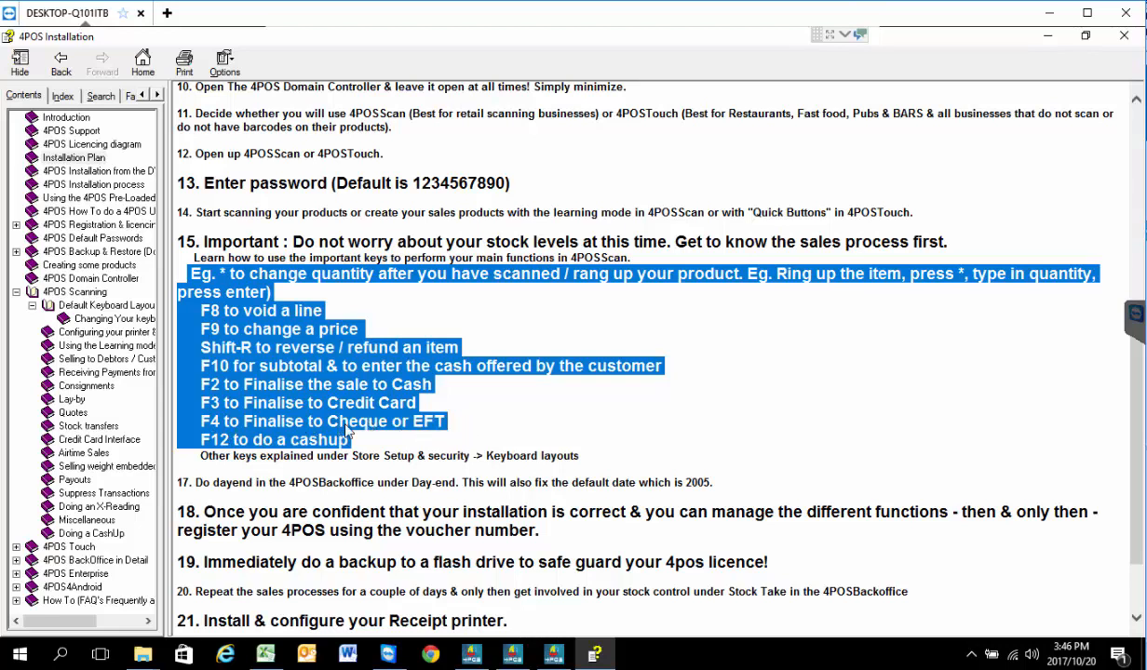
left_click(473, 407)
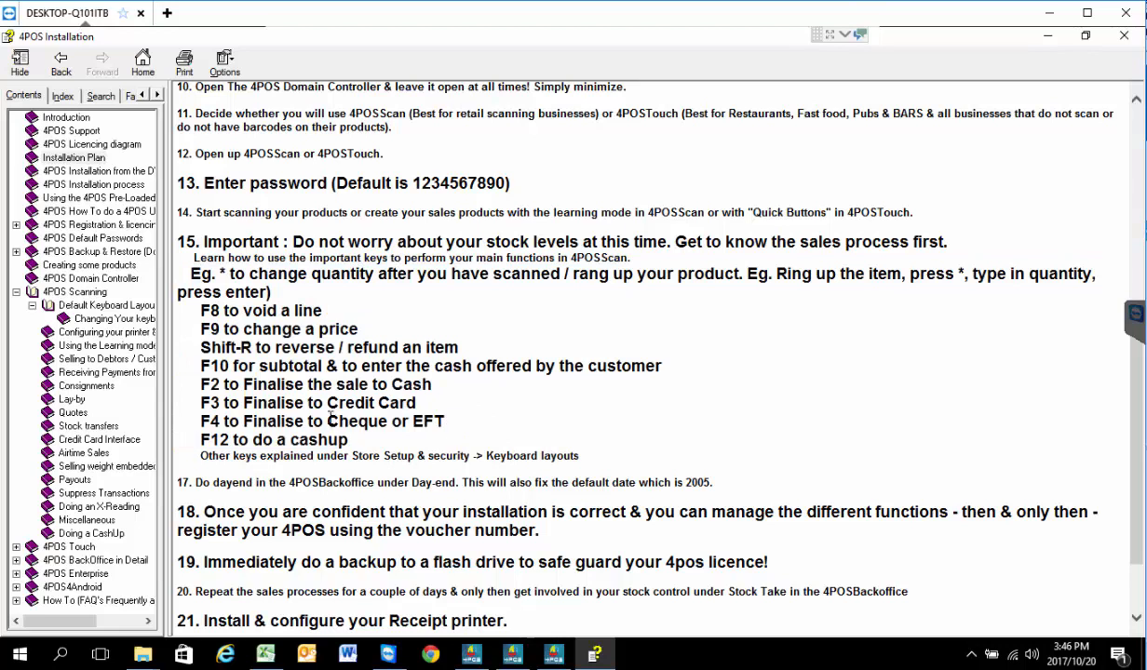
left_click_drag(328, 418, 449, 423)
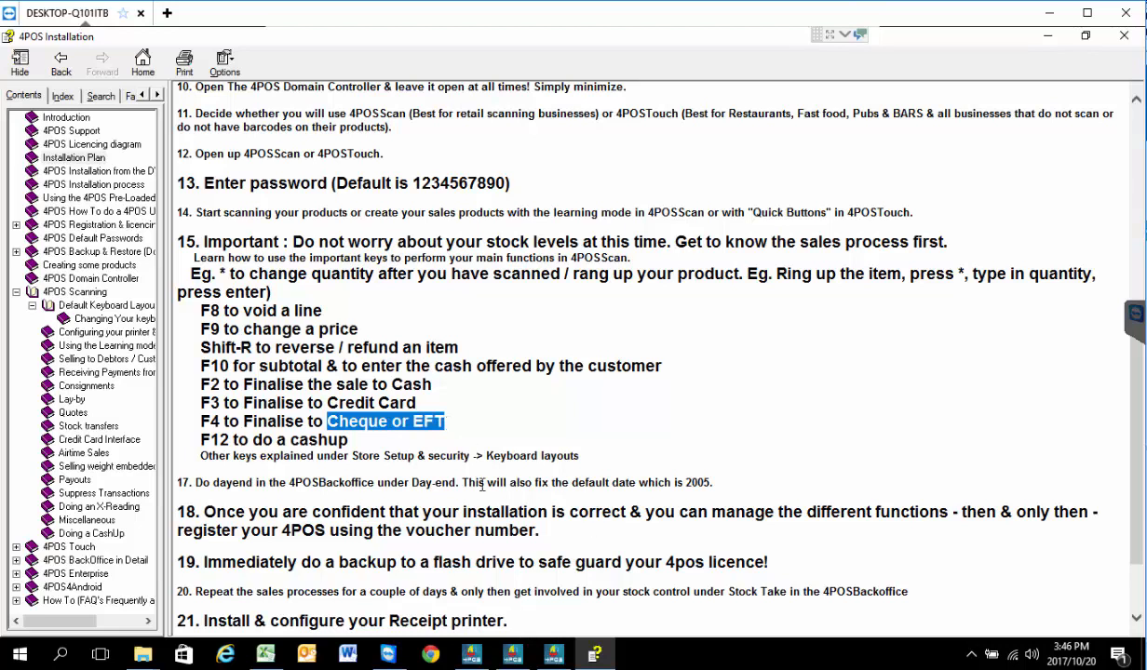
left_click(268, 437)
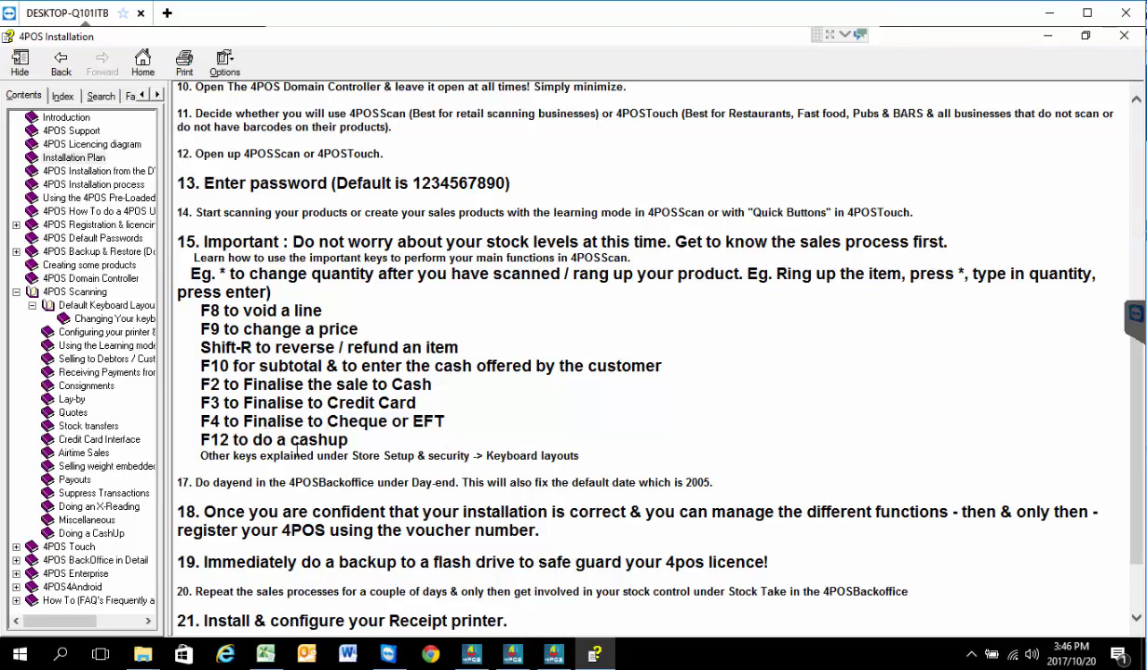
Switch to 4POS Point Of Sale and open the Cash-up window.
left_click(555, 656)
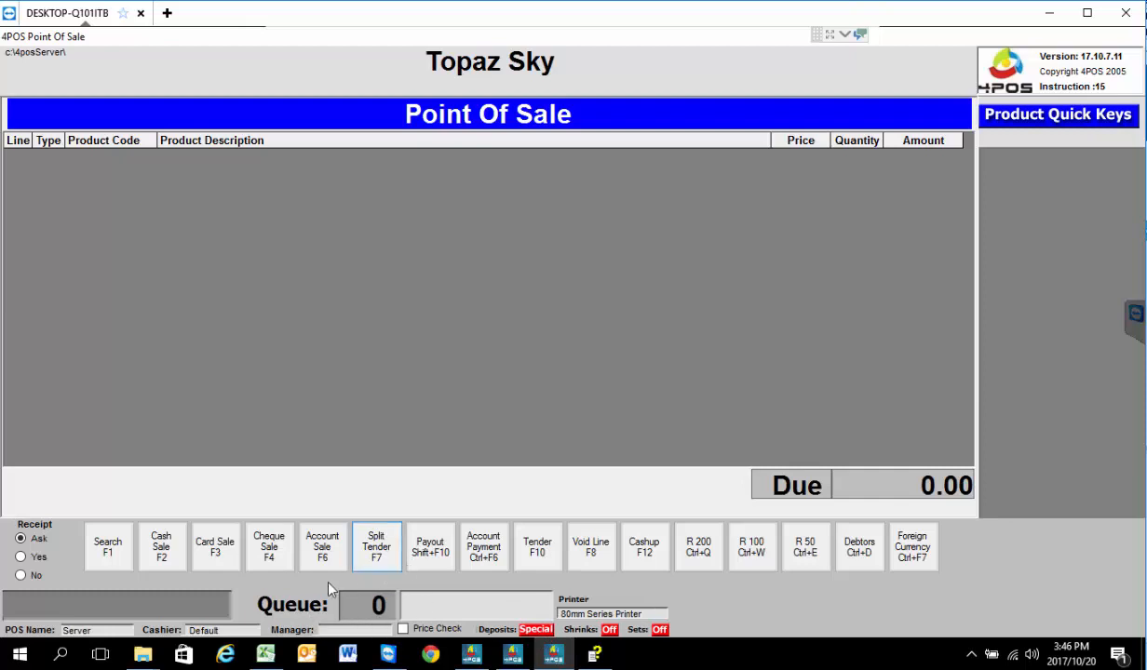
mouse_move(517, 657)
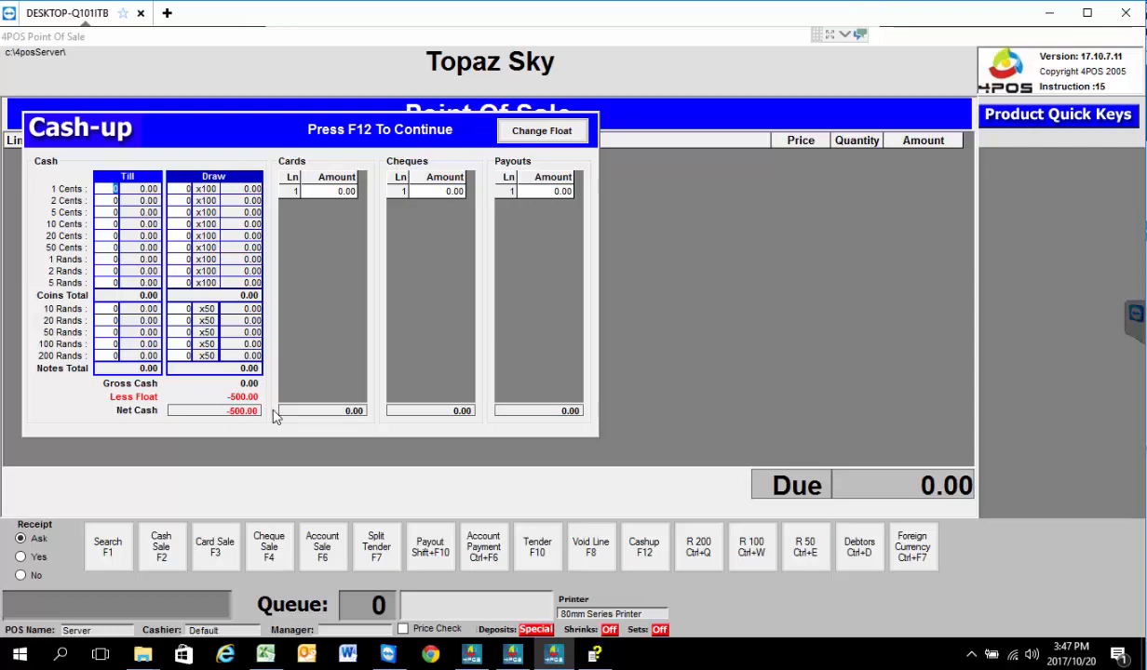
Return to 4POS Back Office and close the stock item pricing and the stock item selection.
left_click(472, 656)
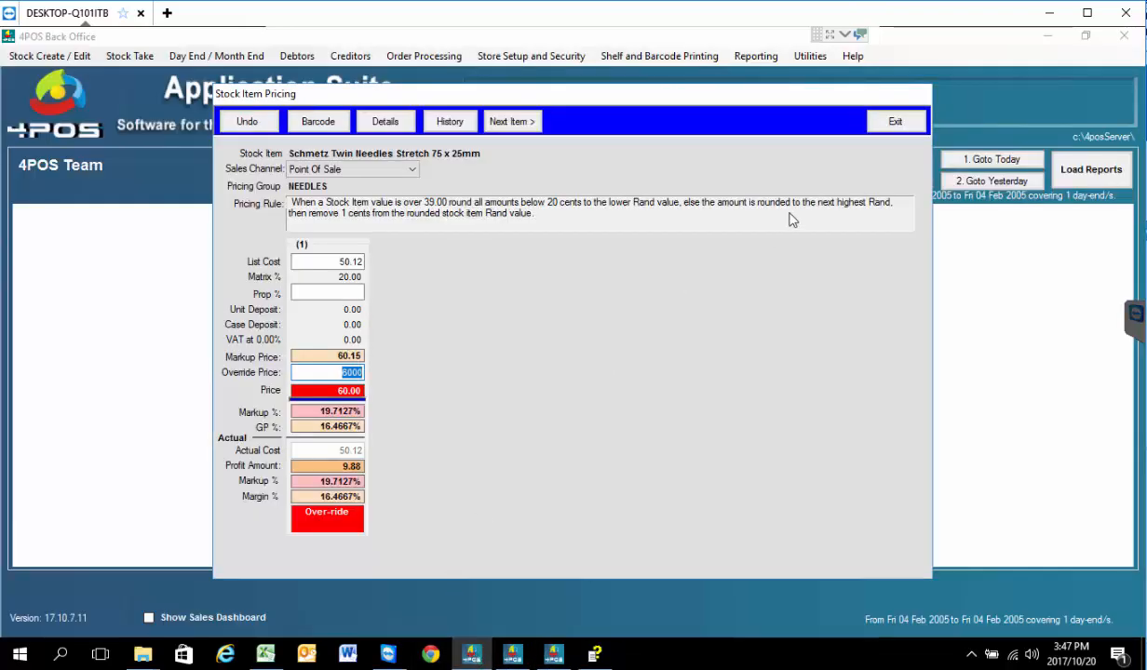
left_click(919, 124)
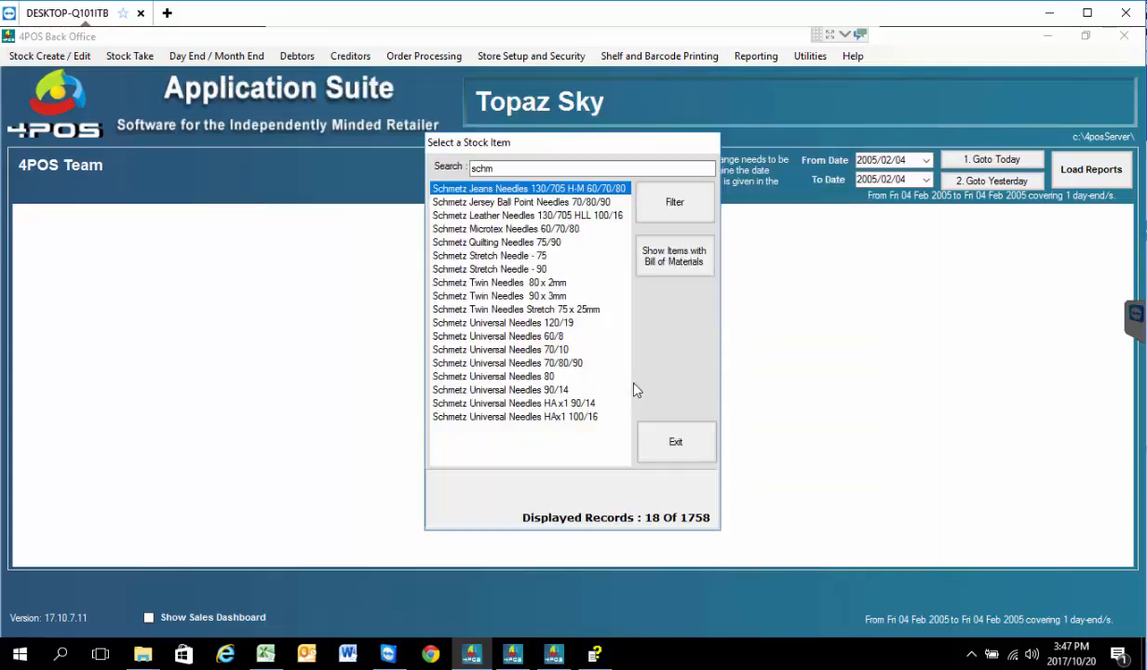
left_click(670, 430)
Open the Server point of sale's details from the store's point of sale setup.
left_click(508, 58)
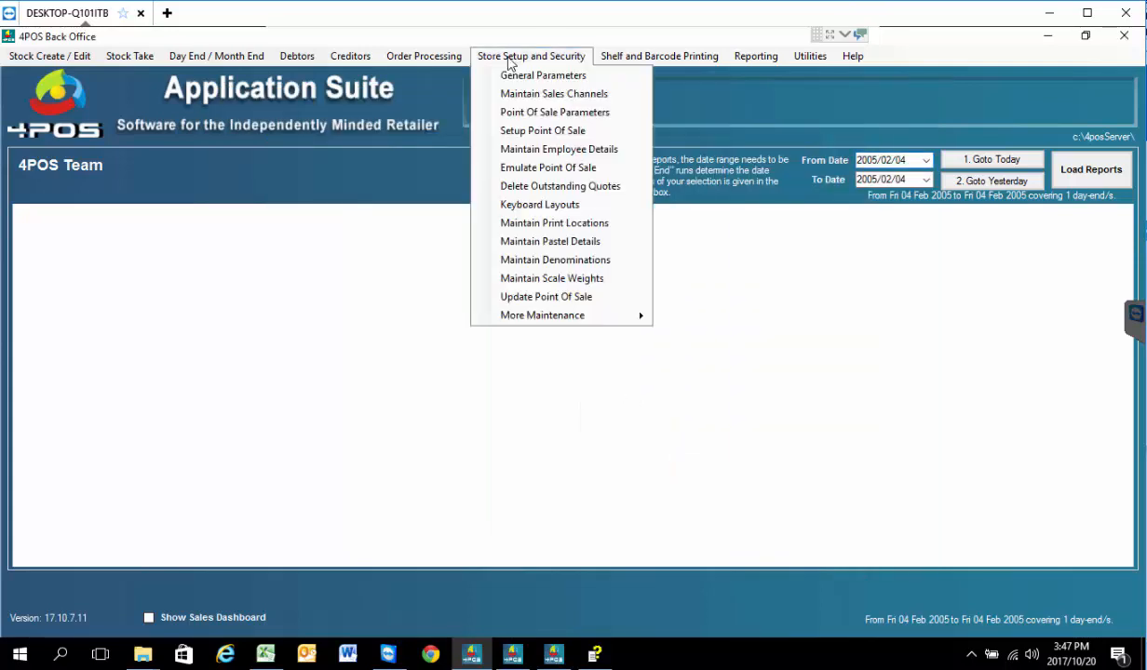
left_click(508, 57)
left_click(508, 59)
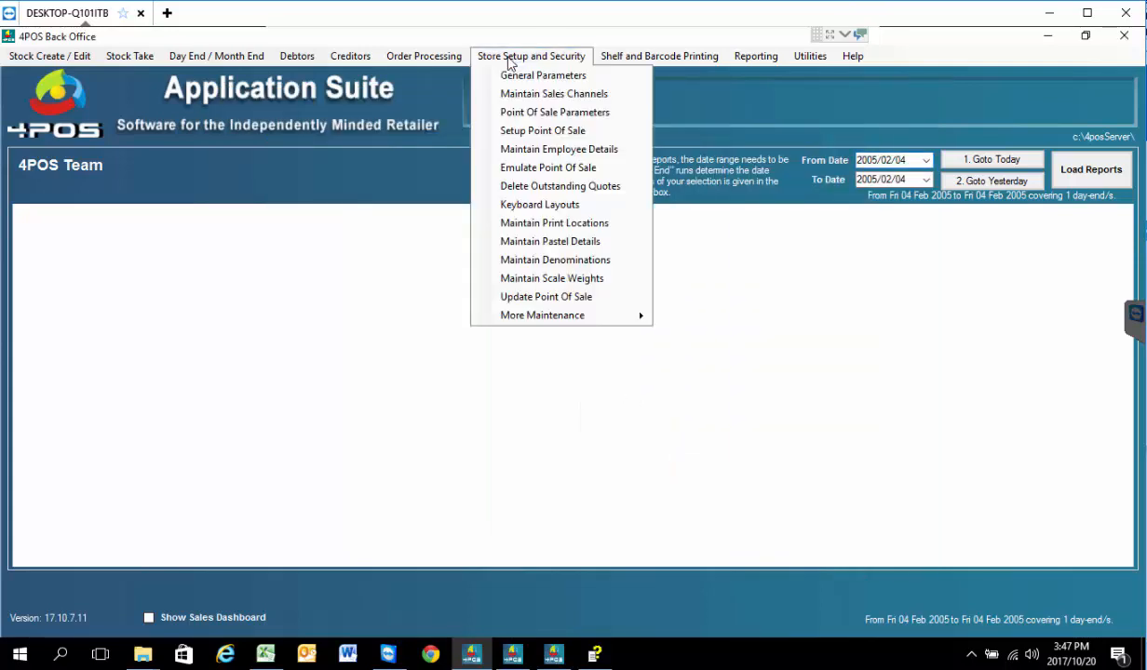
left_click(538, 136)
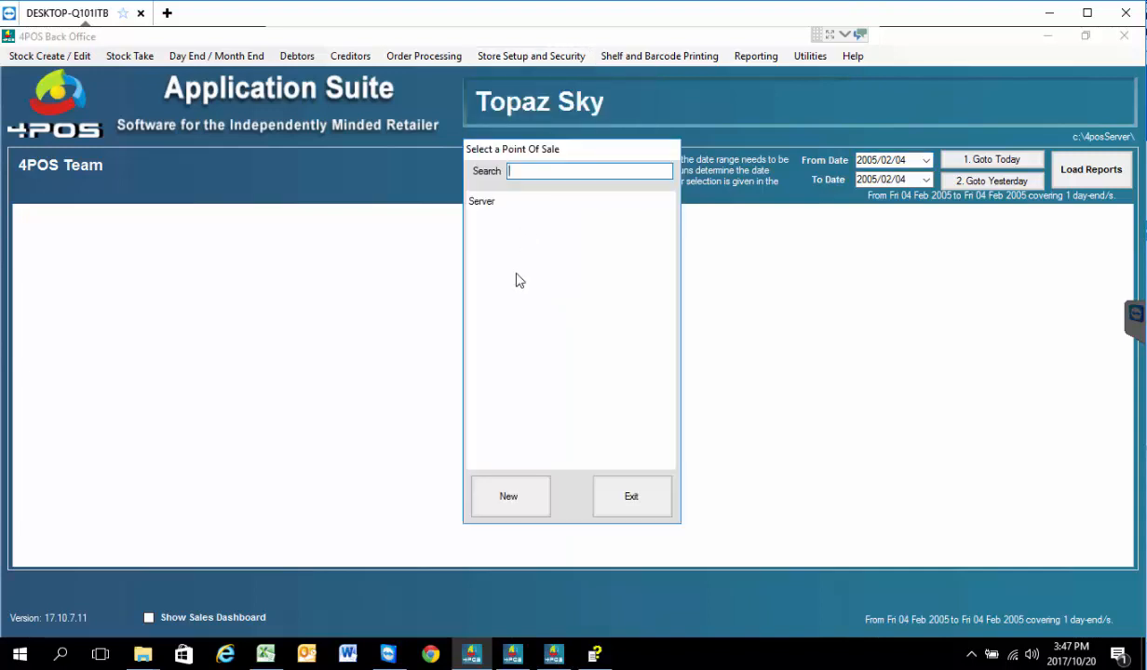
double_click(478, 199)
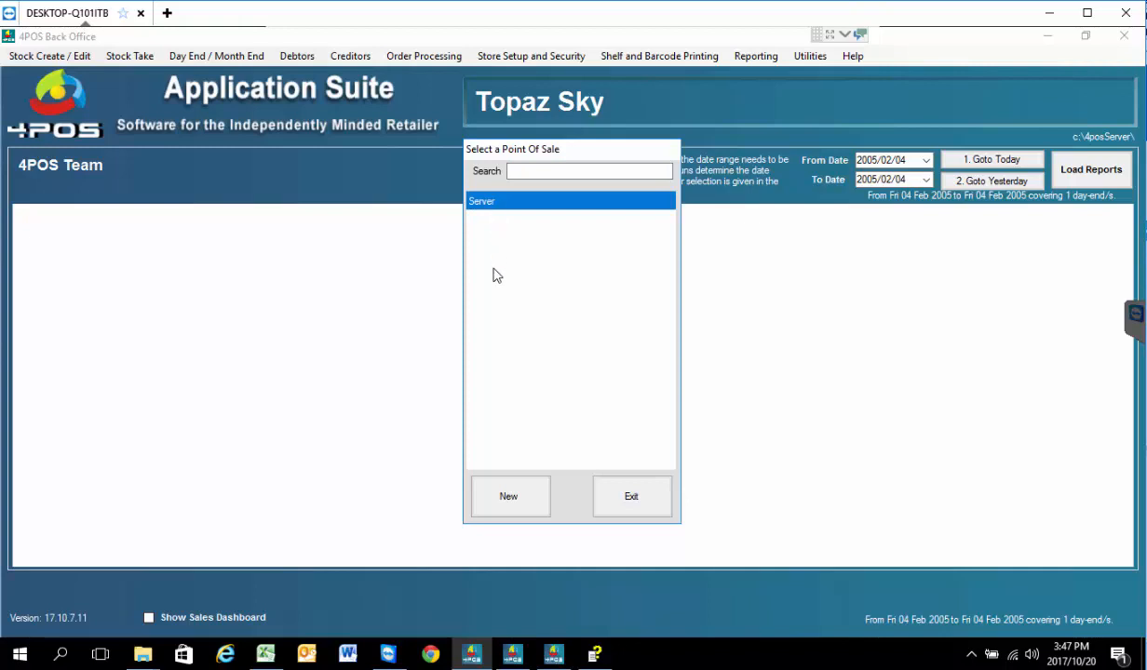
Set the Server point of sale's float to 1,000.00 and close the point of sale setup.
left_click_drag(505, 341, 553, 335)
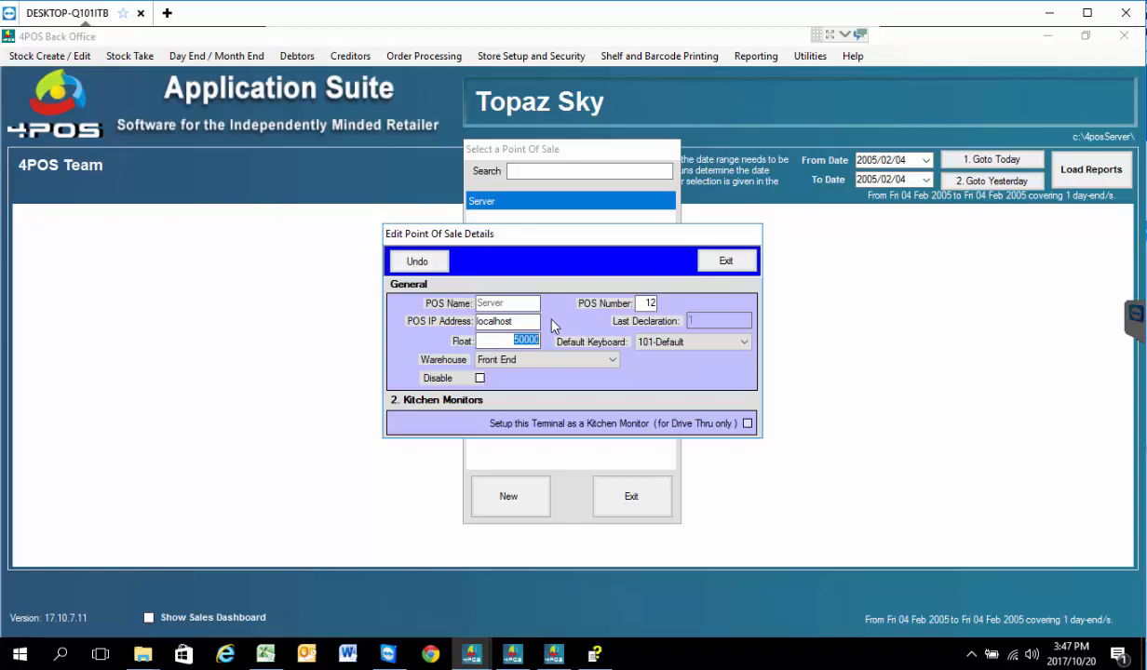
type("1000100")
key("BackSpace")
key("BackSpace")
key("BackSpace")
type("11000000")
key("Tab")
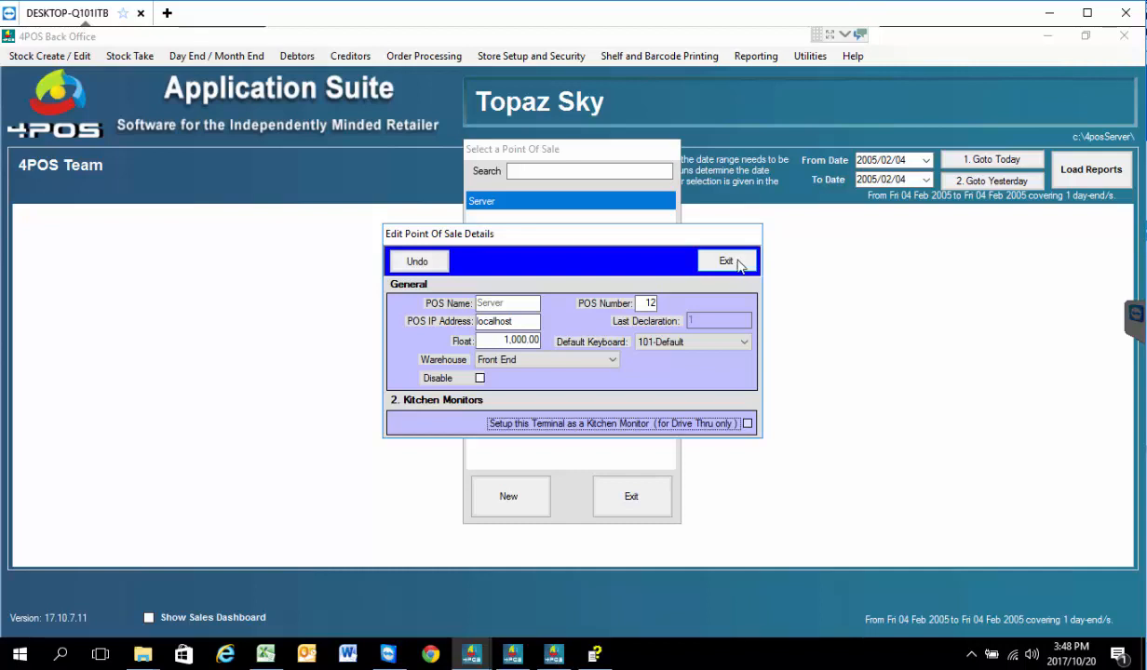
left_click(738, 264)
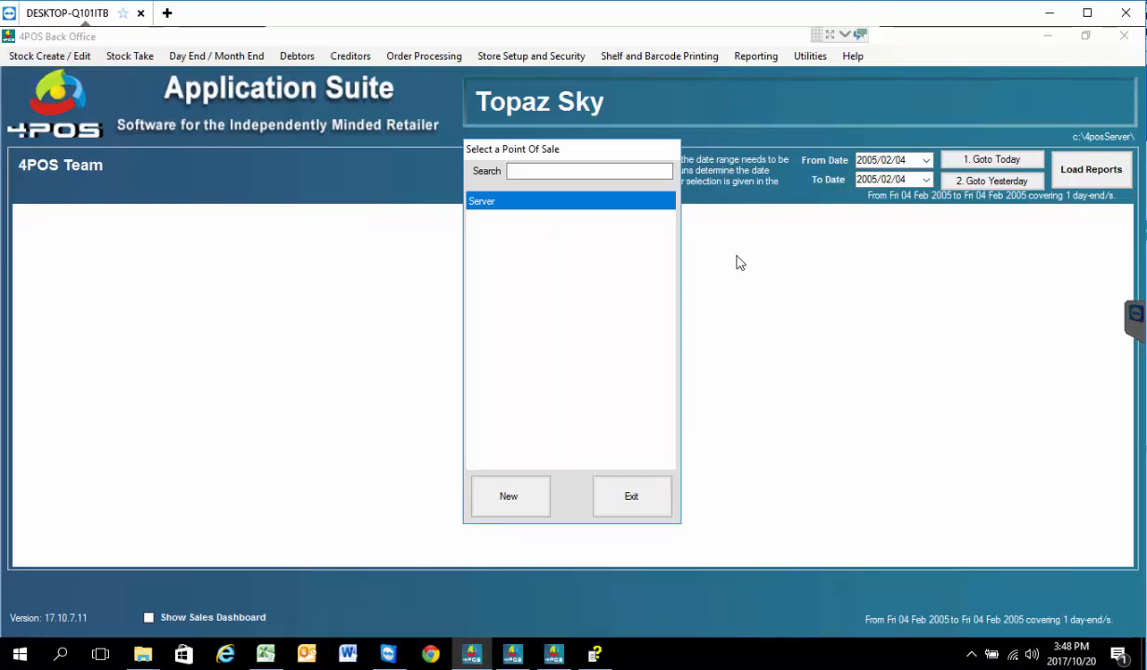
left_click(642, 503)
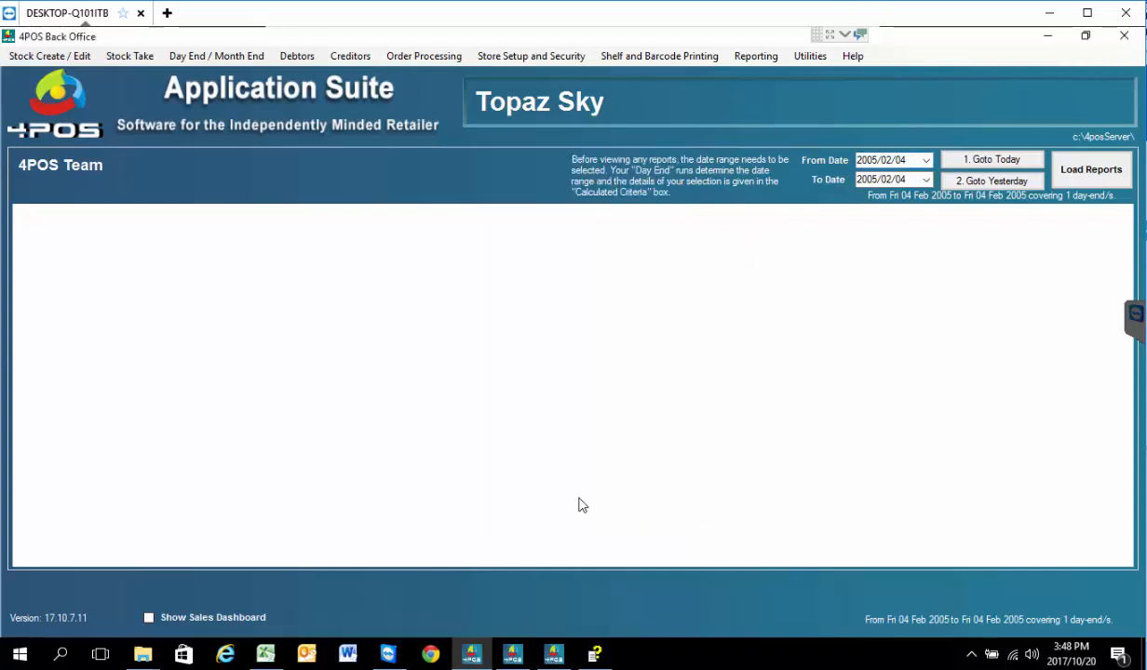
mouse_move(484, 659)
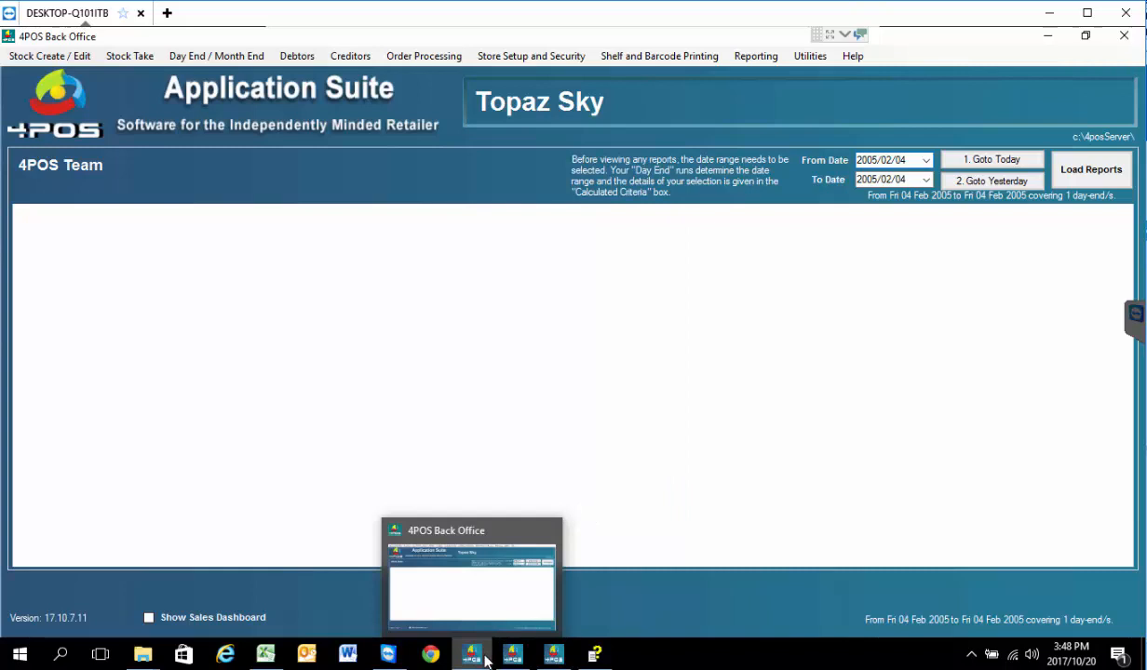
Switch to 4POS Point Of Sale and change the device's float to 1,000.00 in the Cash-up window.
left_click(553, 654)
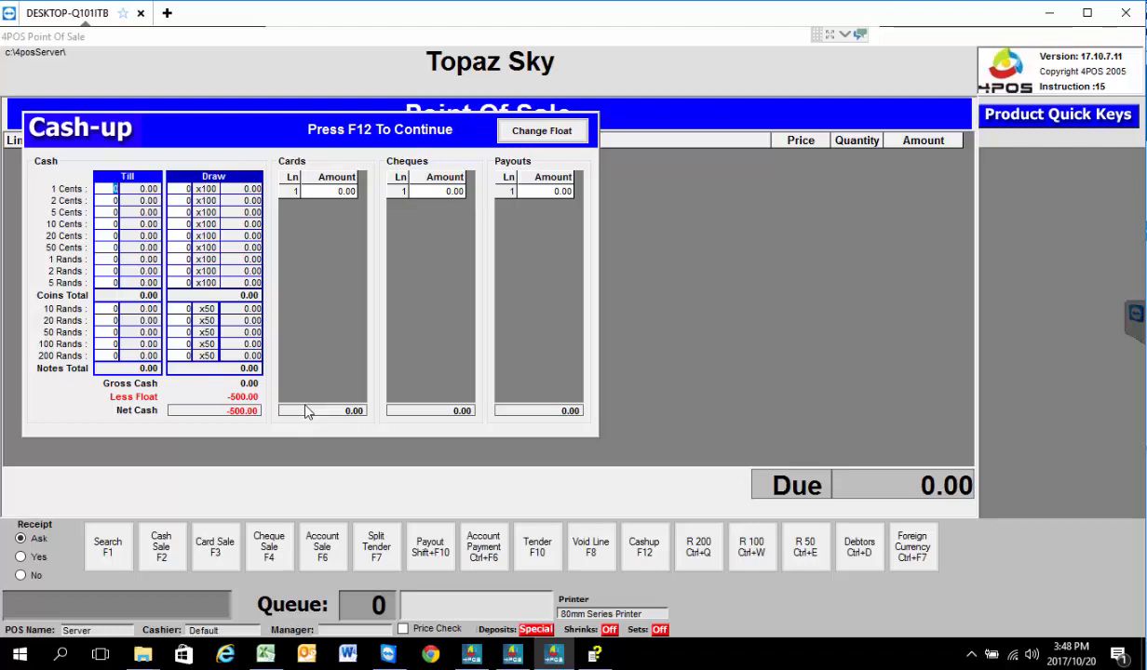
left_click(533, 132)
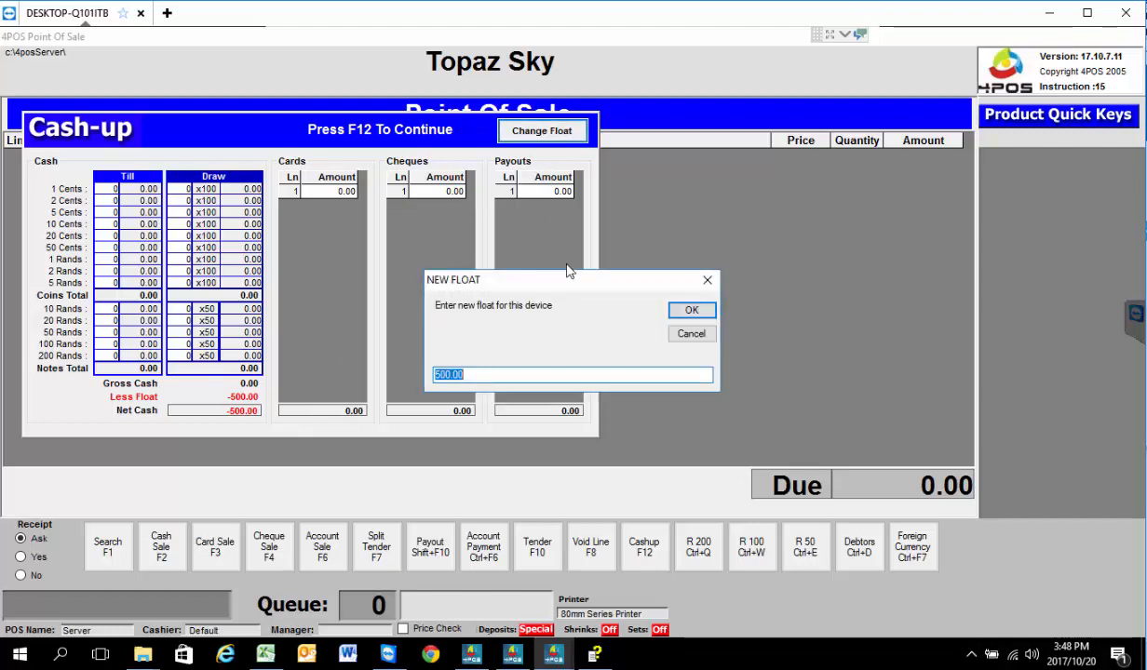
type("100000")
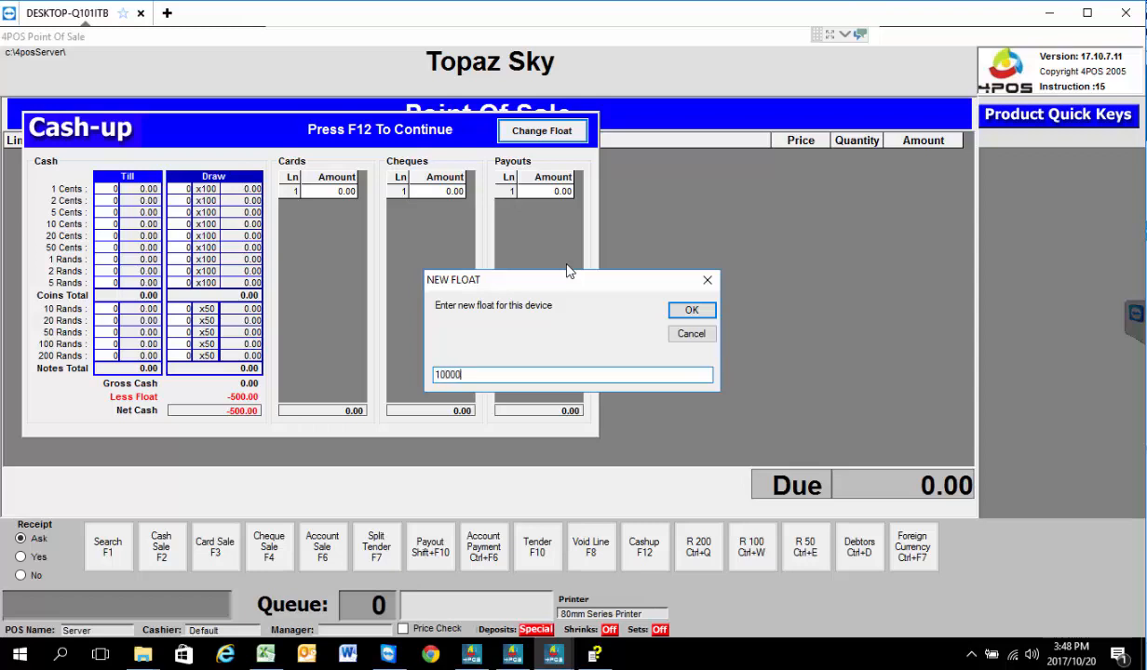
key("Tab")
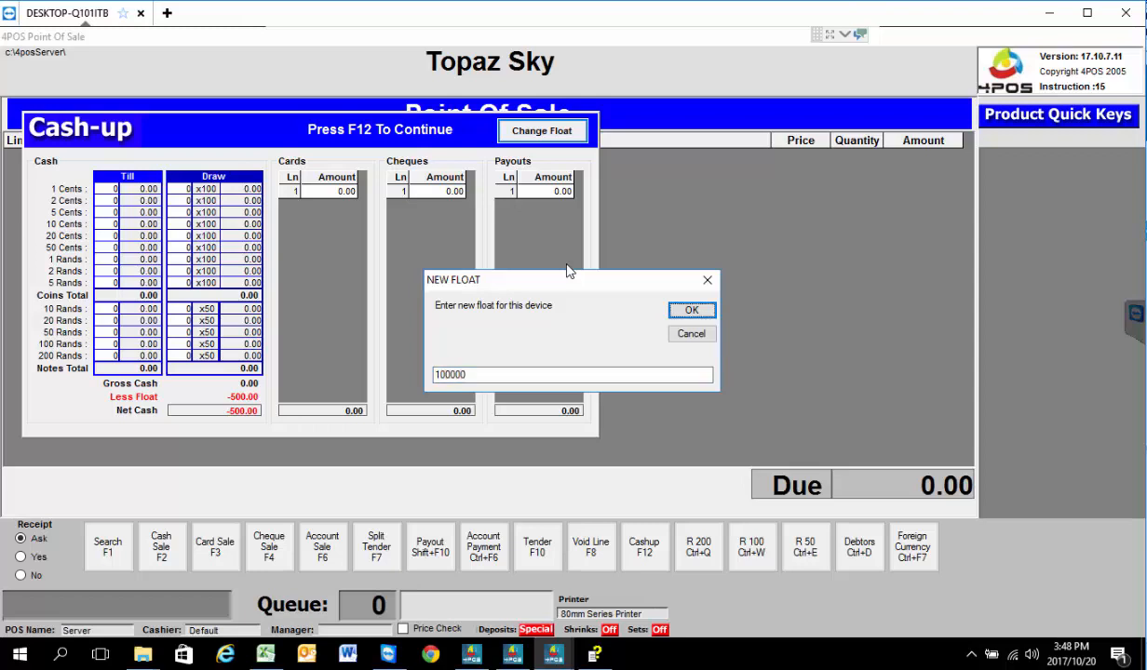
left_click(691, 310)
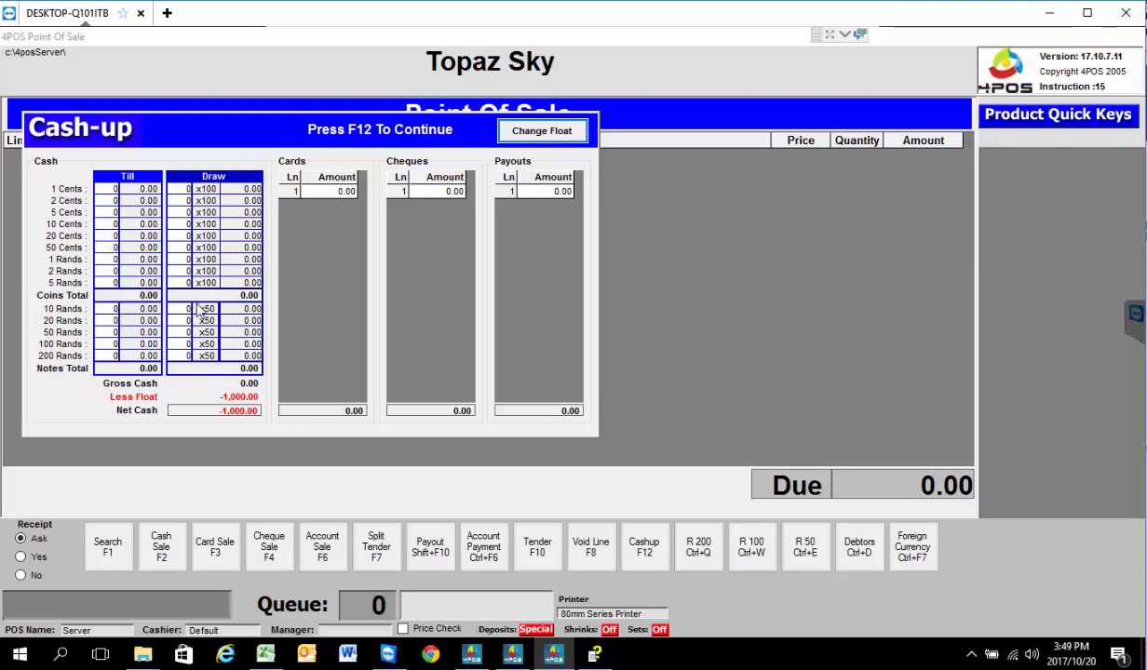
Enter the till note counts: 5 of 10 Rands, 7 of 20 Rands, 8 of 50 Rands, 8 of 100 Rands and 3 of 200 Rands.
left_click(121, 308)
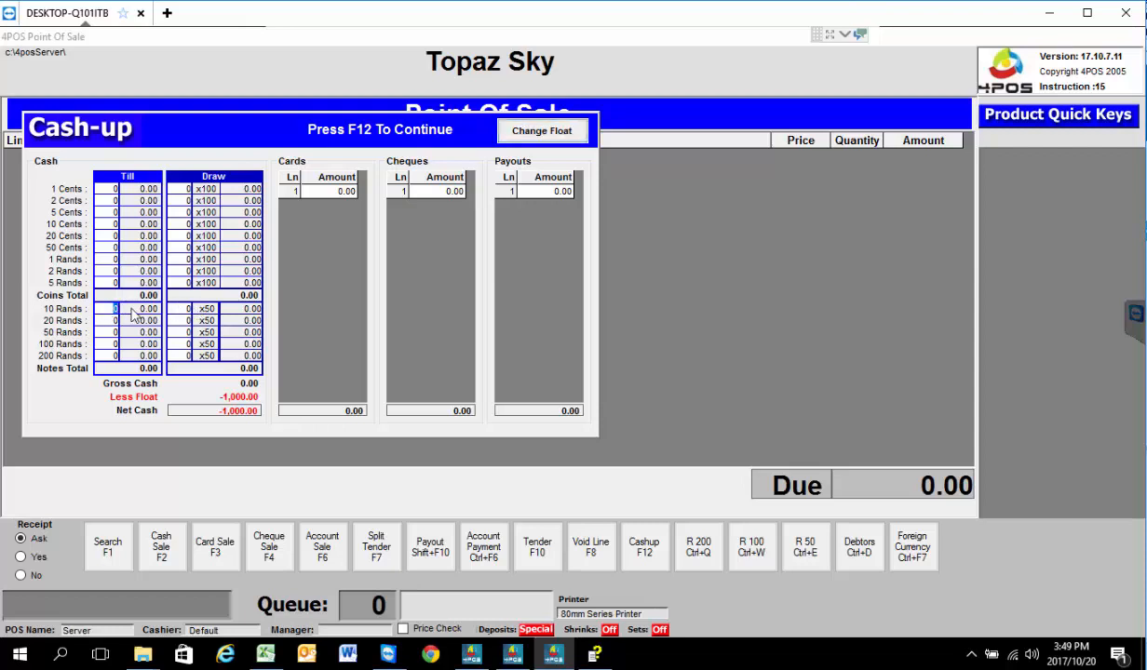
type("5")
key("Return")
type("7")
key("Return")
type("8")
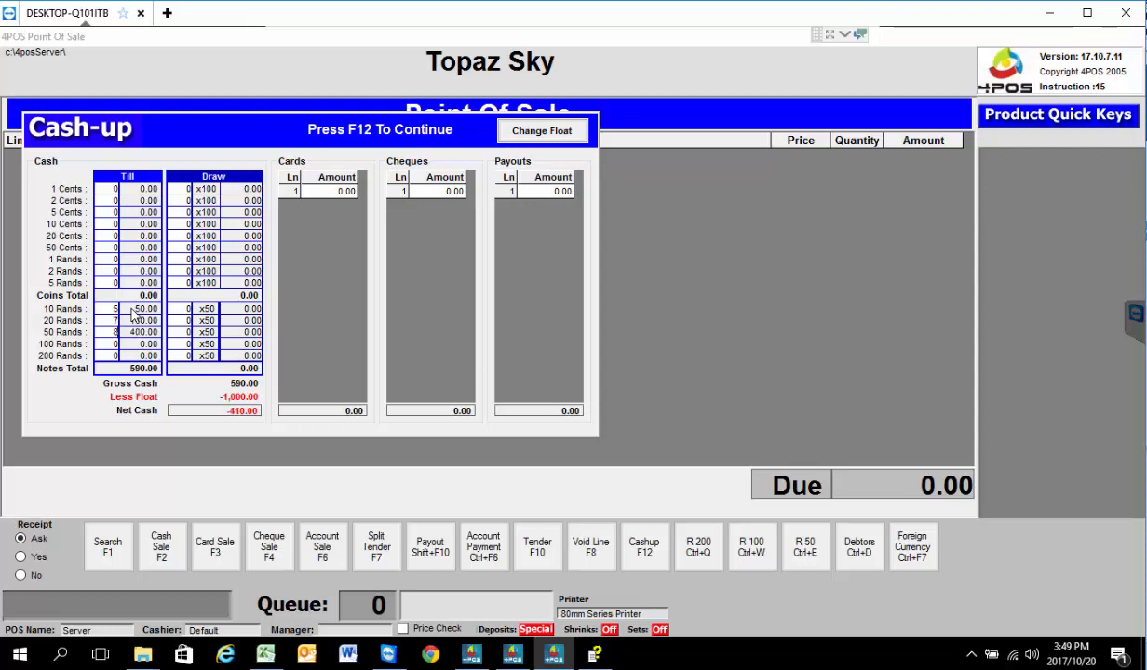
key("Return")
type("8")
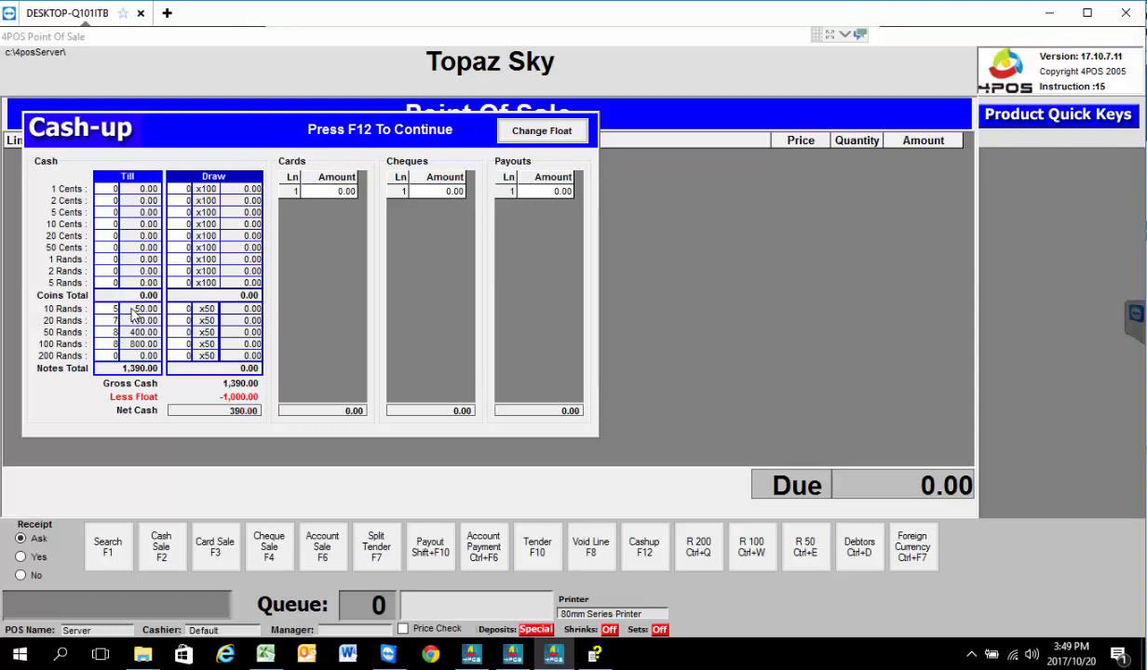
key("Return")
type("3")
key("Return")
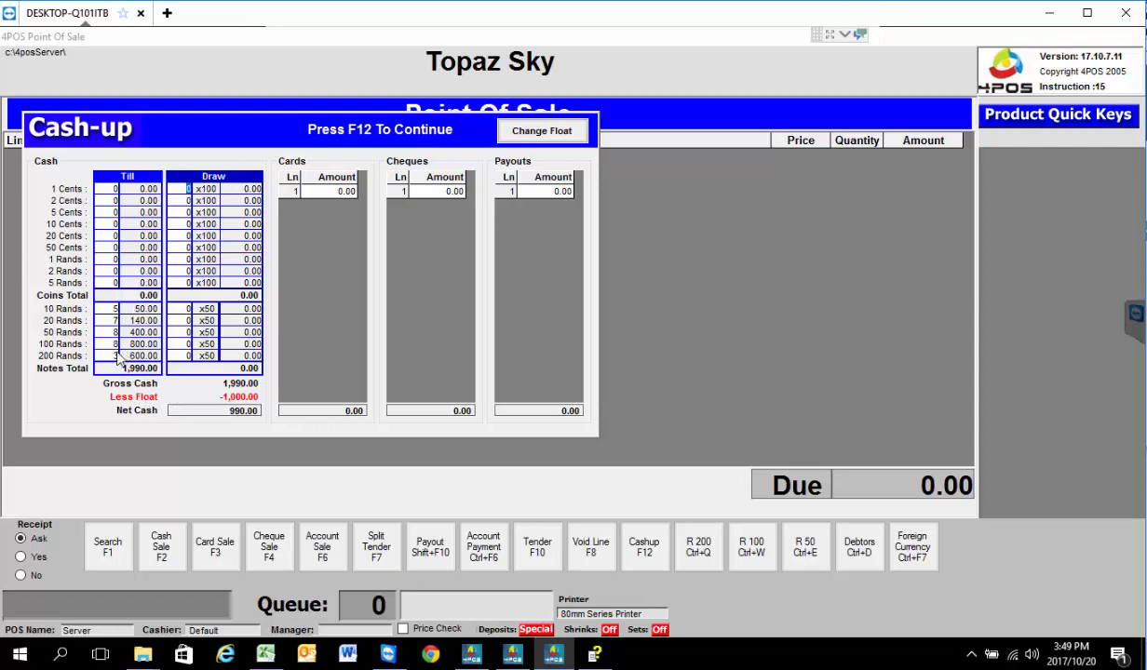
Enter till coin counts of 5 for 20 Cents and 7 for 50 Cents, and leave the cash-up without finalising it.
left_click(114, 236)
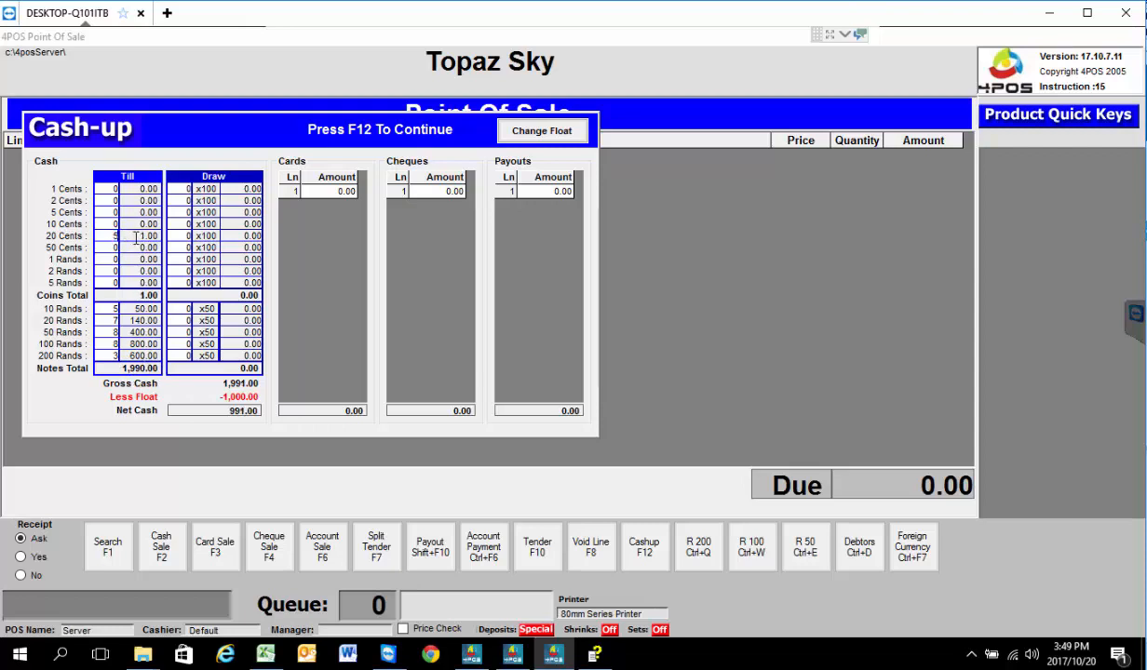
key("Return")
type("7")
key("Return")
left_click(536, 192)
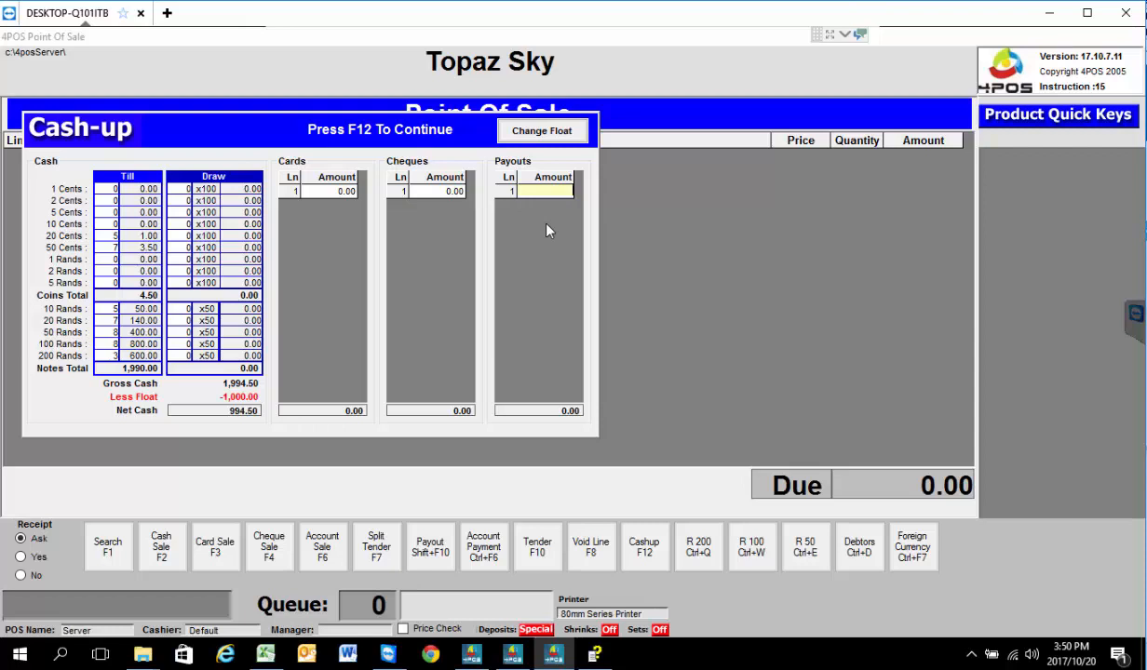
key("F12")
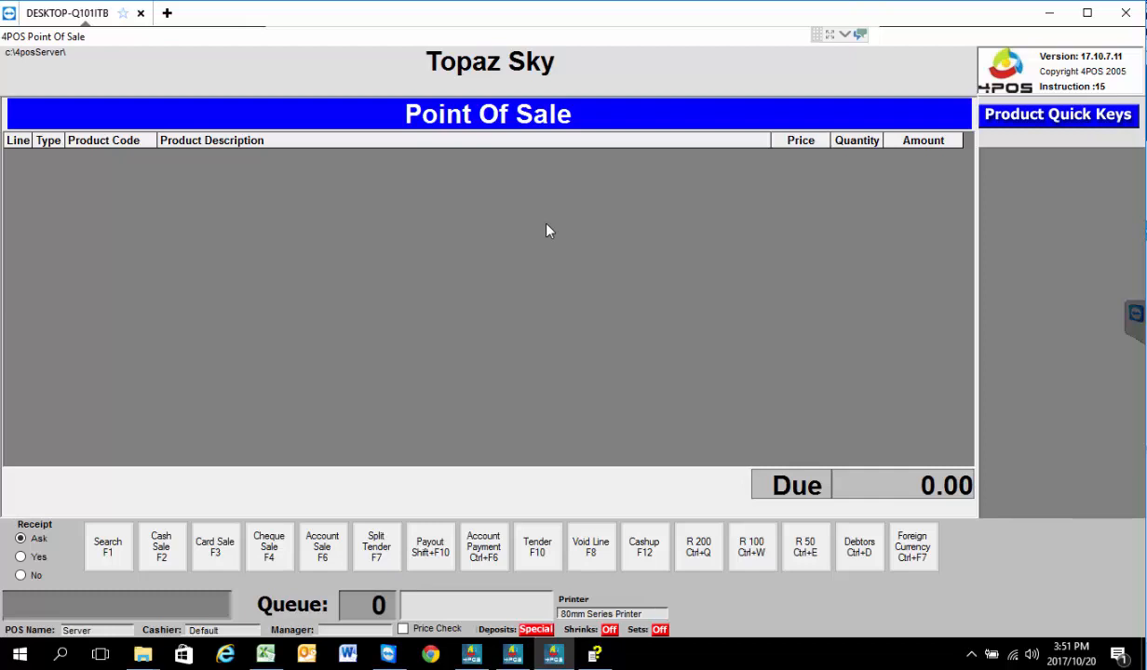
Record a payout of 20.00 with the narrative Milk and commit it.
key("shift+F10")
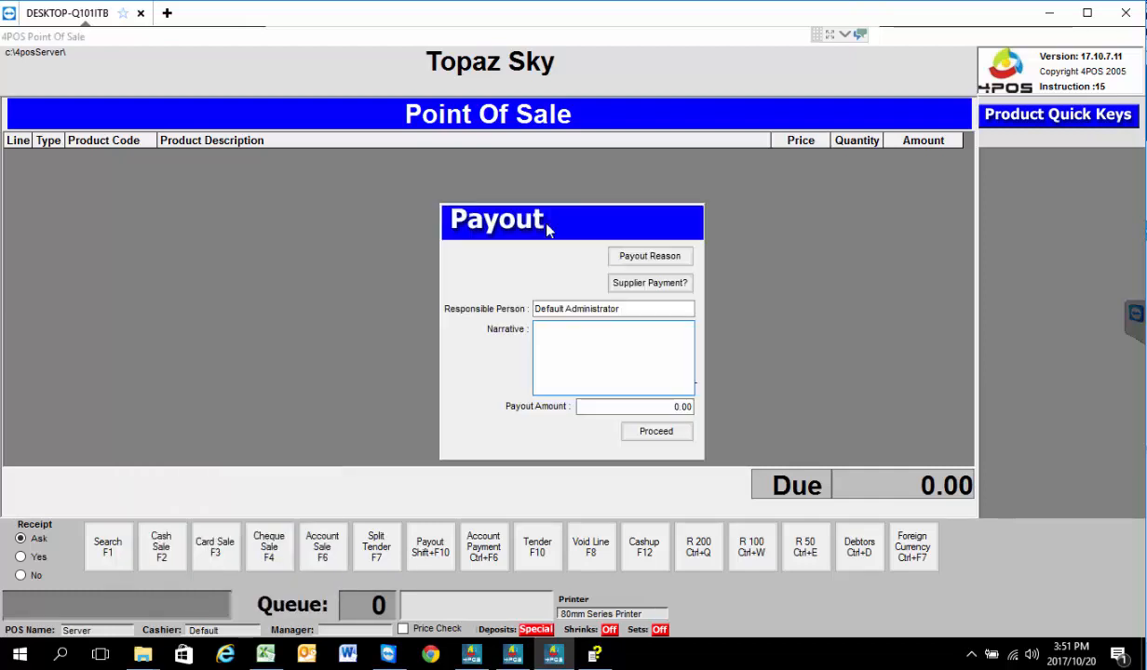
type("Milk")
key("Tab")
type("1")
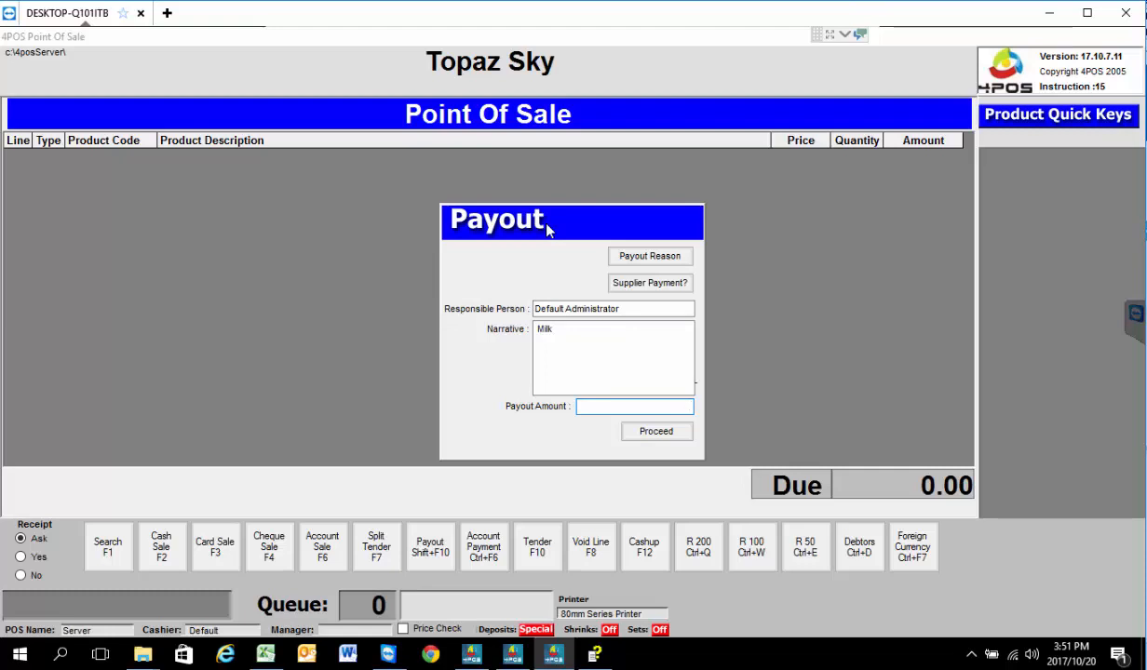
type("2000")
key("Tab")
key("Return")
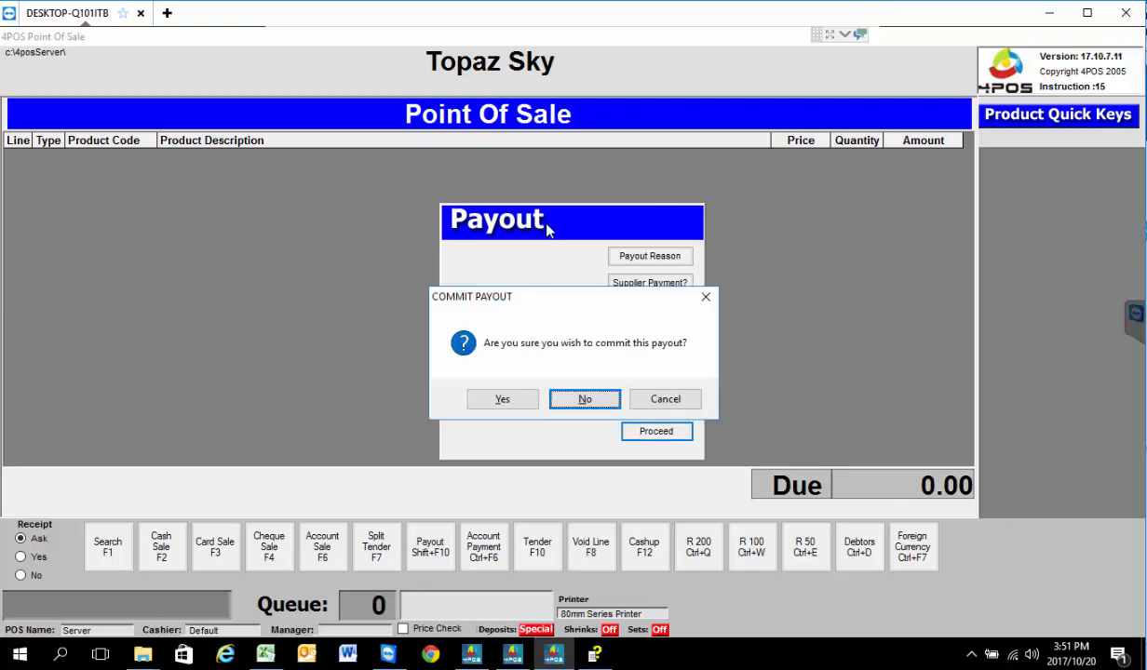
key("Return")
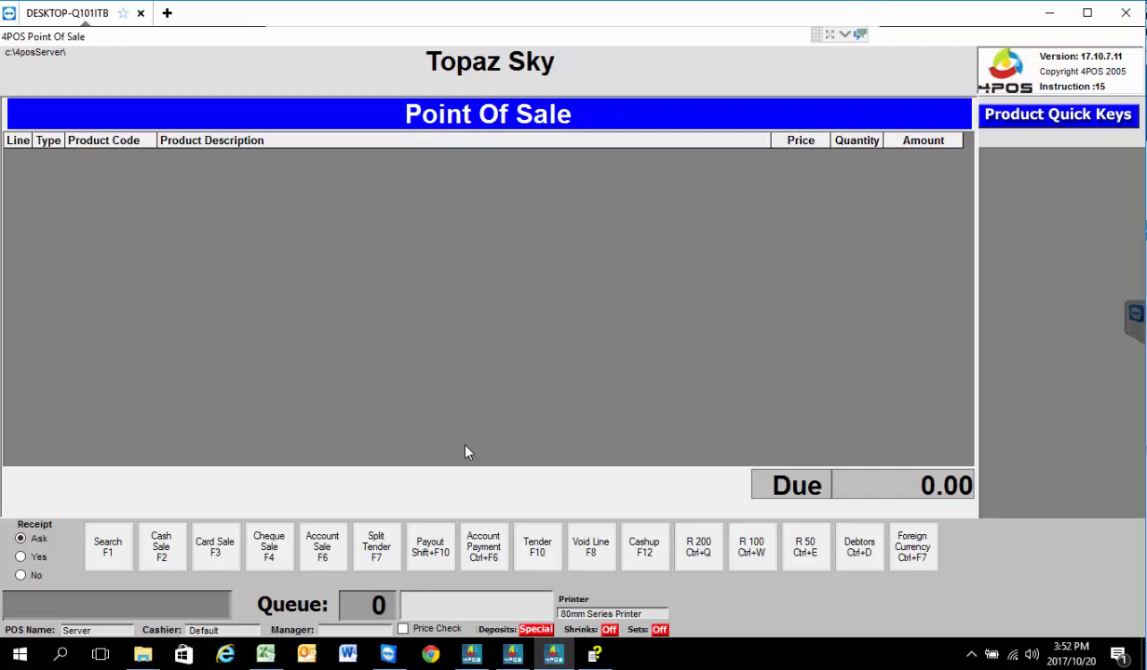
Reopen the cash-up and enter till coin counts of 7 for 20 Cents and 8 for 50 Cents.
key("F12")
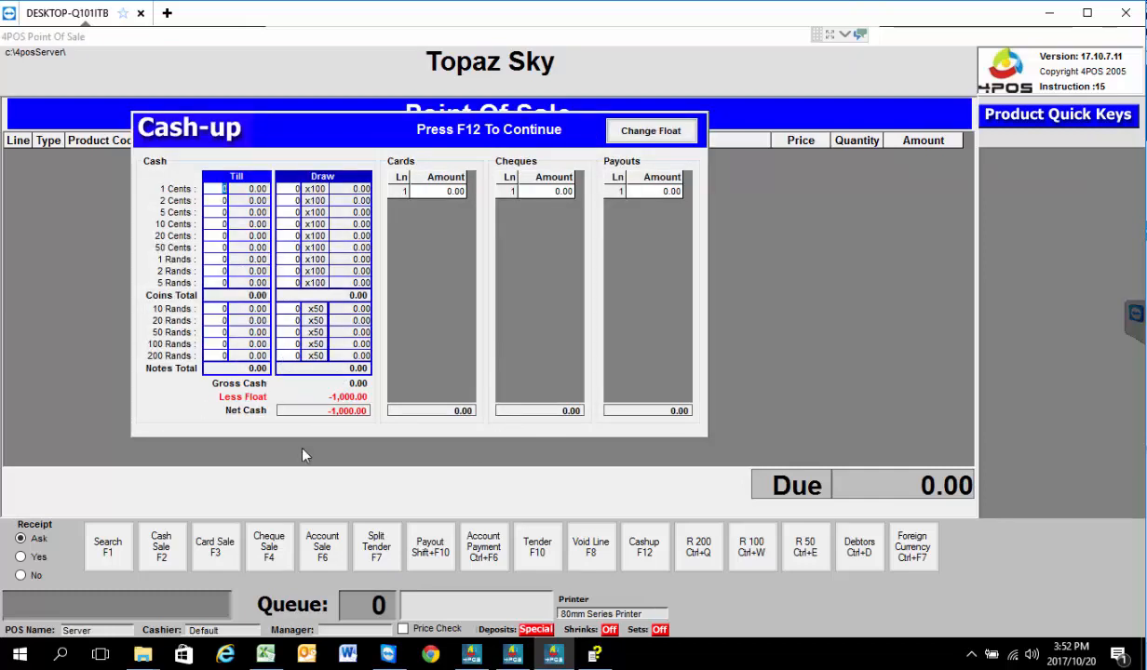
left_click(223, 236)
type("7")
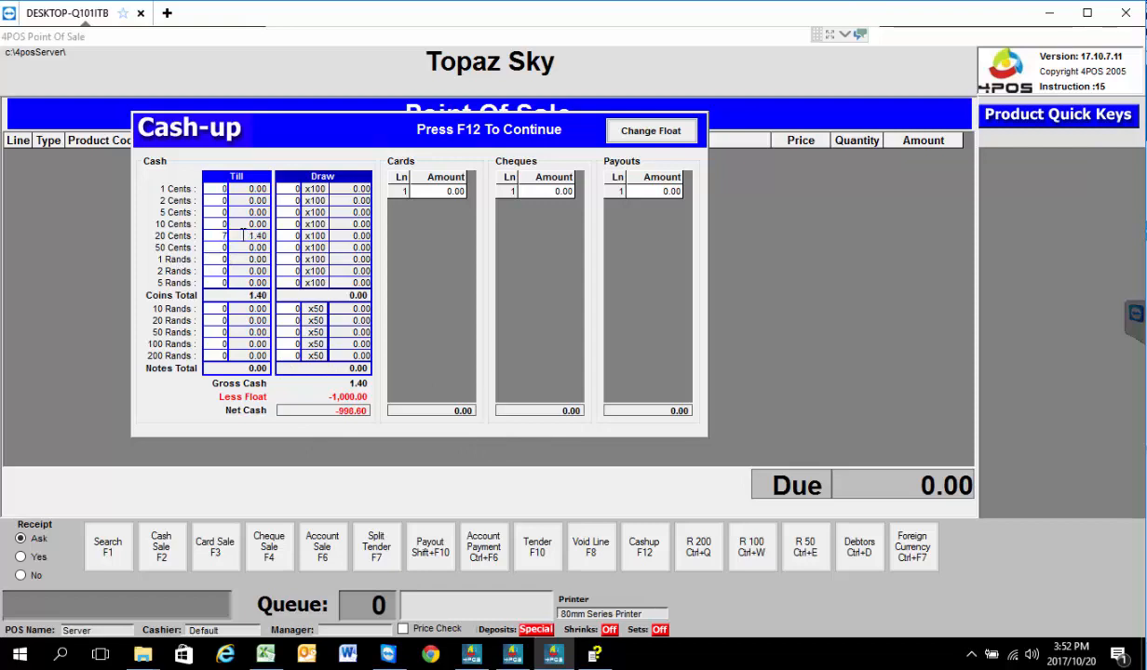
key("Return")
type("8")
key("Return")
Enter till note counts of 8 for 100 Rands and 9 for 200 Rands.
key("Return")
key("Return")
key("Return")
key("Return")
key("Return")
key("Return")
type("8")
key("Return")
type("9")
key("Return")
Leave the payout amount blank, examine the outages in the cash-up declaration, and return to the cash-up.
left_click(661, 191)
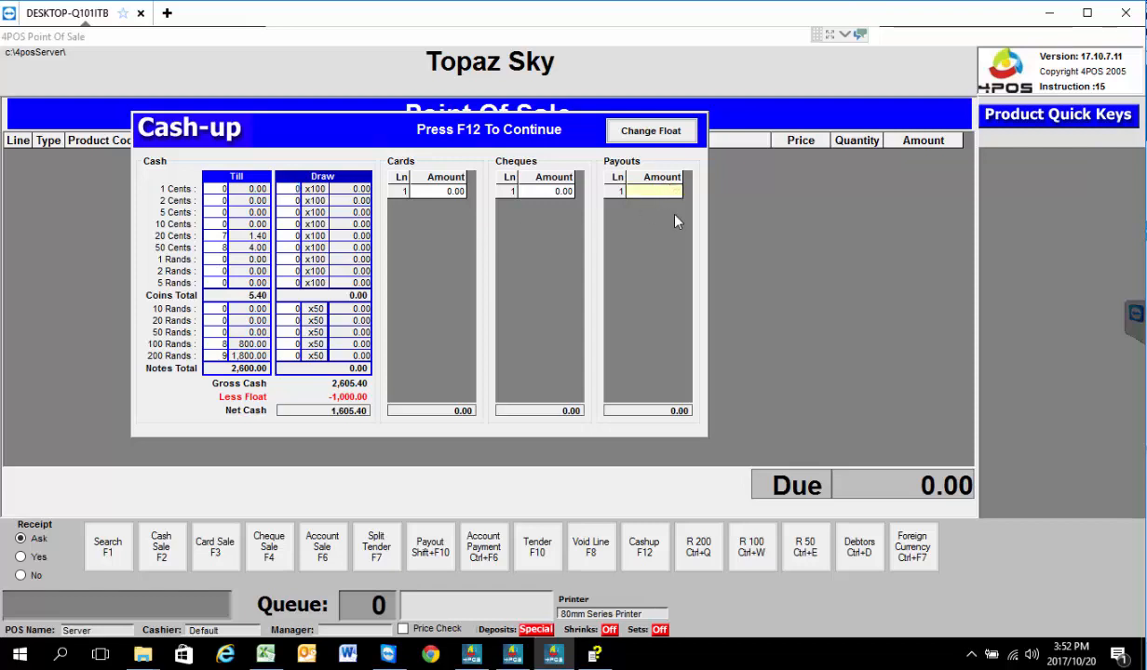
type("2000")
key("BackSpace")
key("BackSpace")
key("BackSpace")
key("BackSpace")
key("F12")
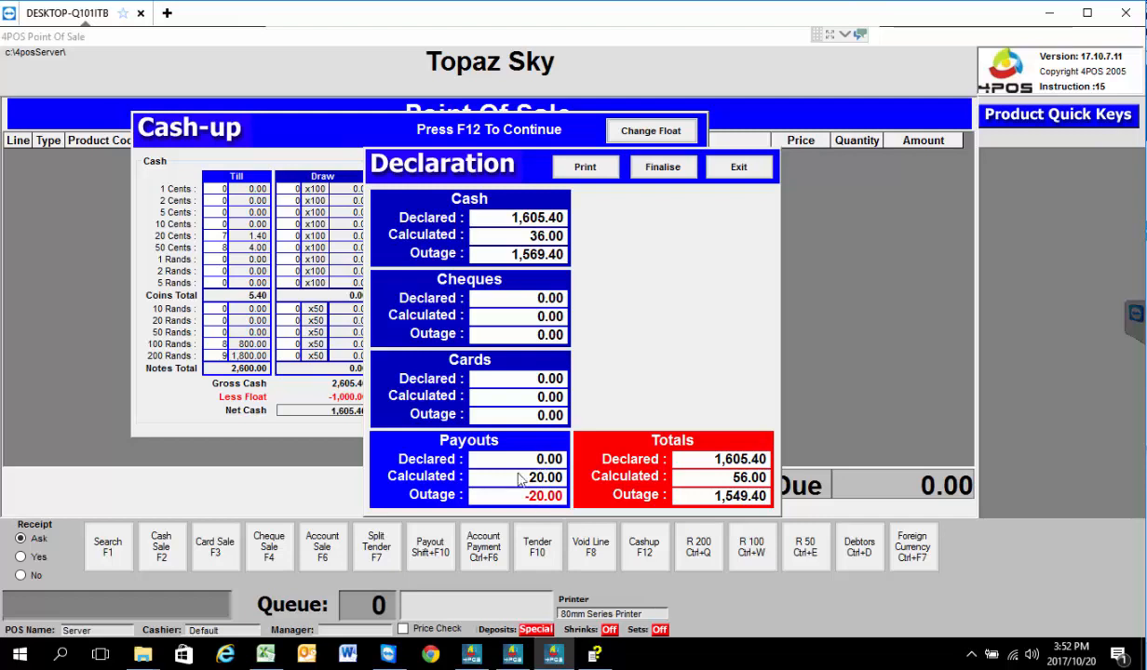
left_click(738, 175)
left_click(738, 170)
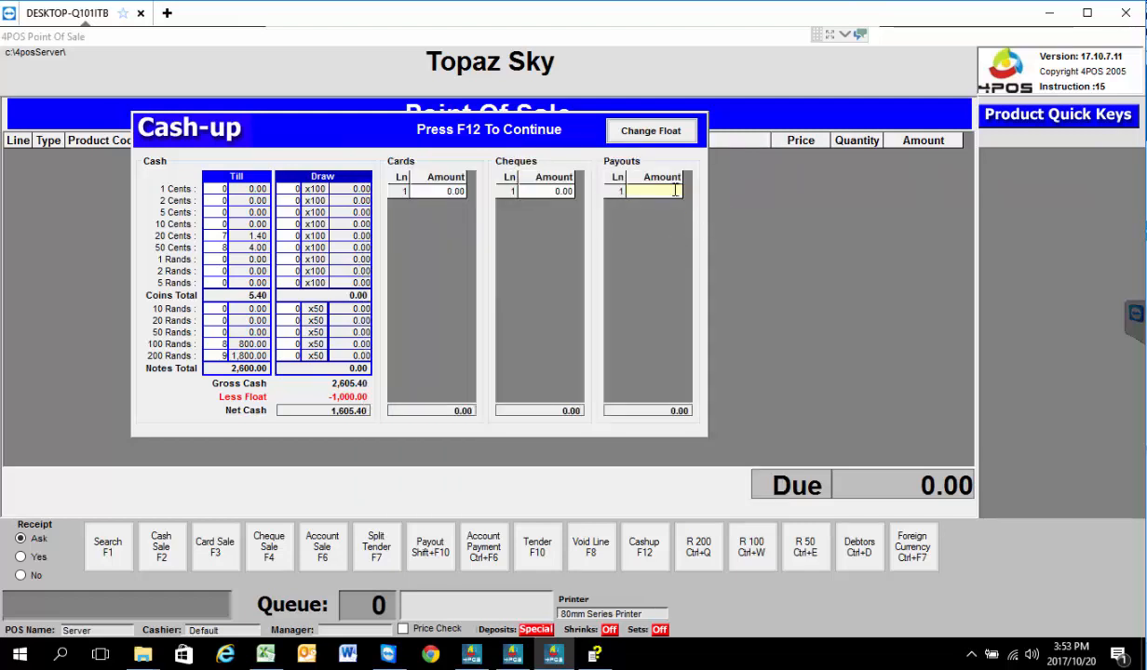
Declare a payout of 20.00, check the cash-up declaration, and return to the cash-up.
type("2000")
key("Return")
key("F12")
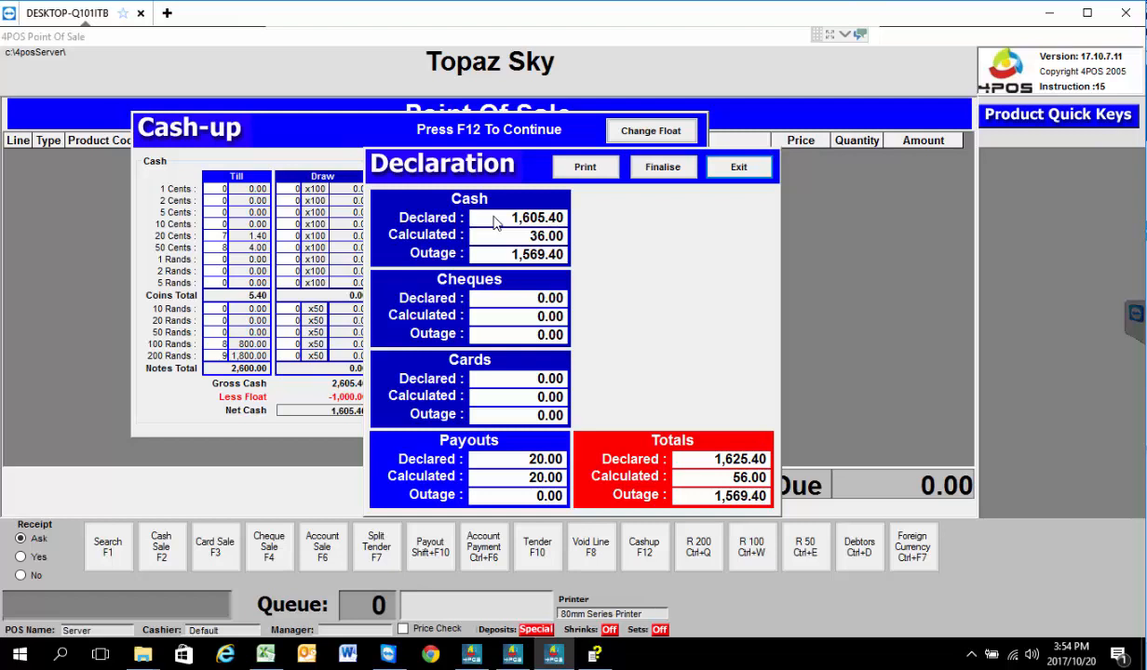
key("Escape")
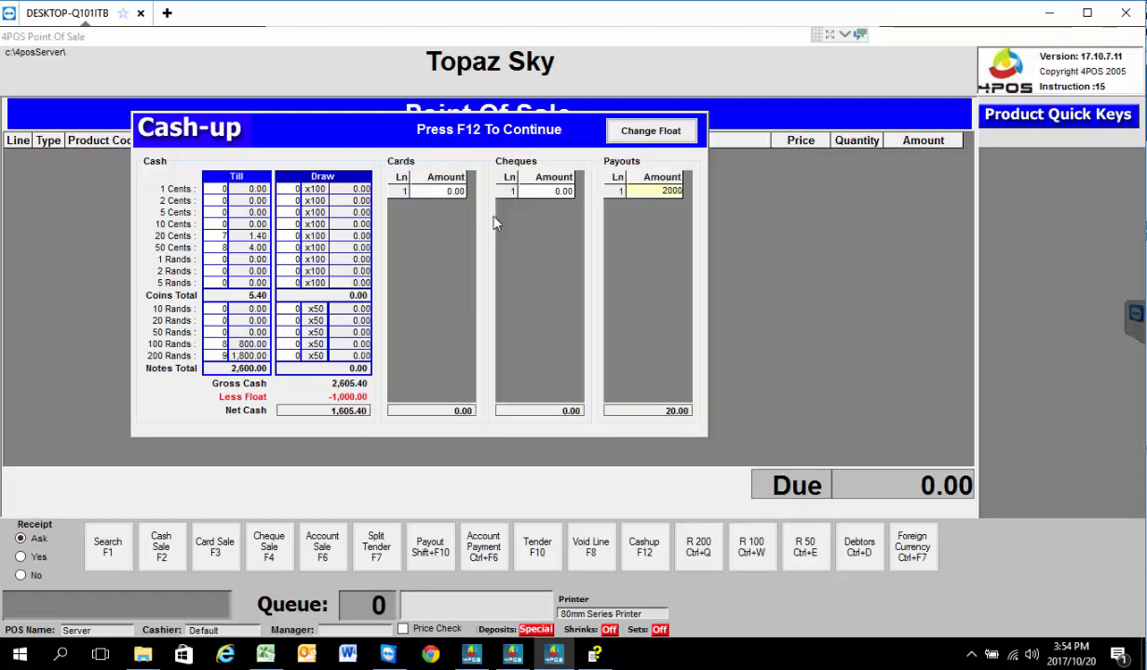
Set the till note counts to 0 for 200 Rands, 7 for 100 Rands and 3 for 50 Rands, and check the declaration.
left_click(229, 356)
type("0")
left_click(224, 344)
type("7")
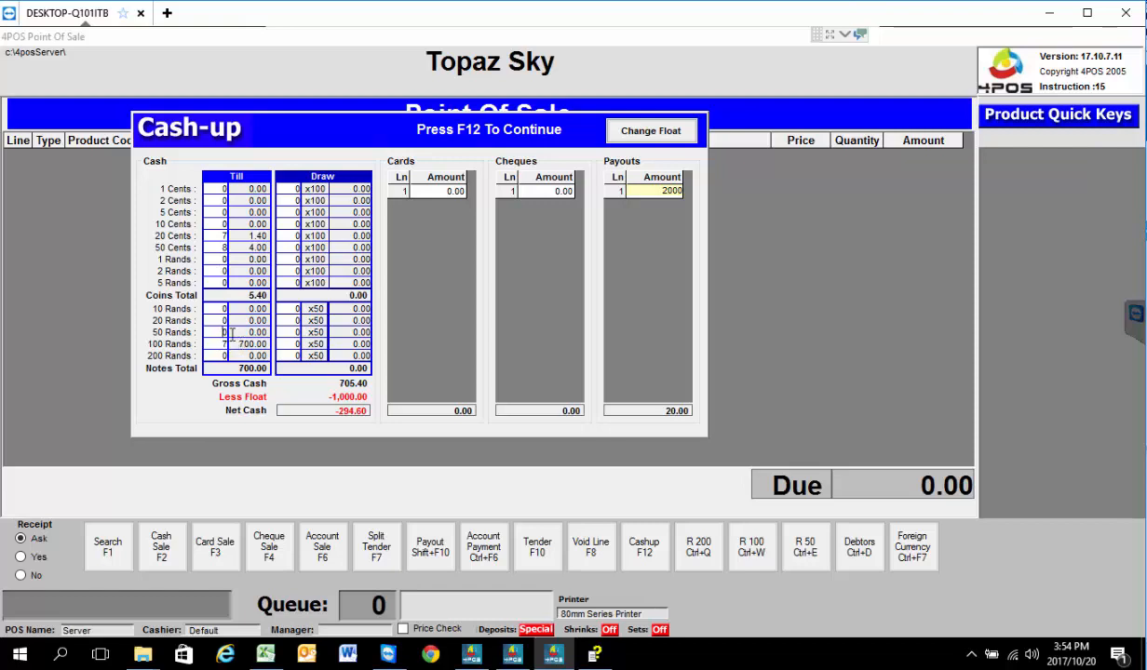
left_click(230, 331)
type("3")
left_click(233, 341)
key("F12")
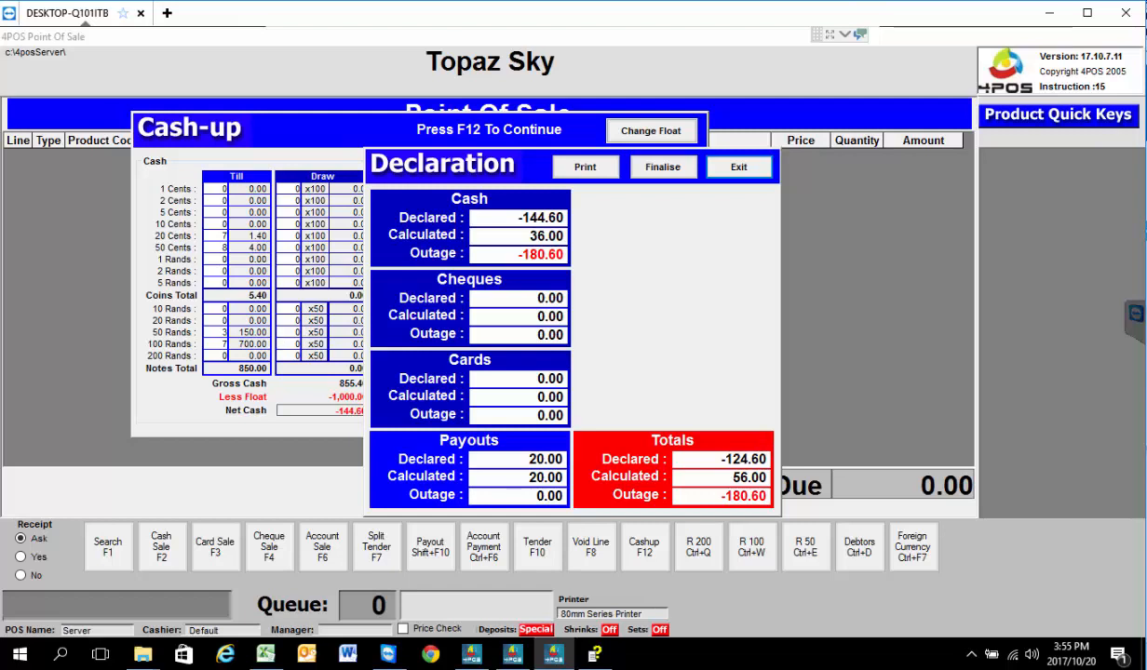
left_click(709, 169)
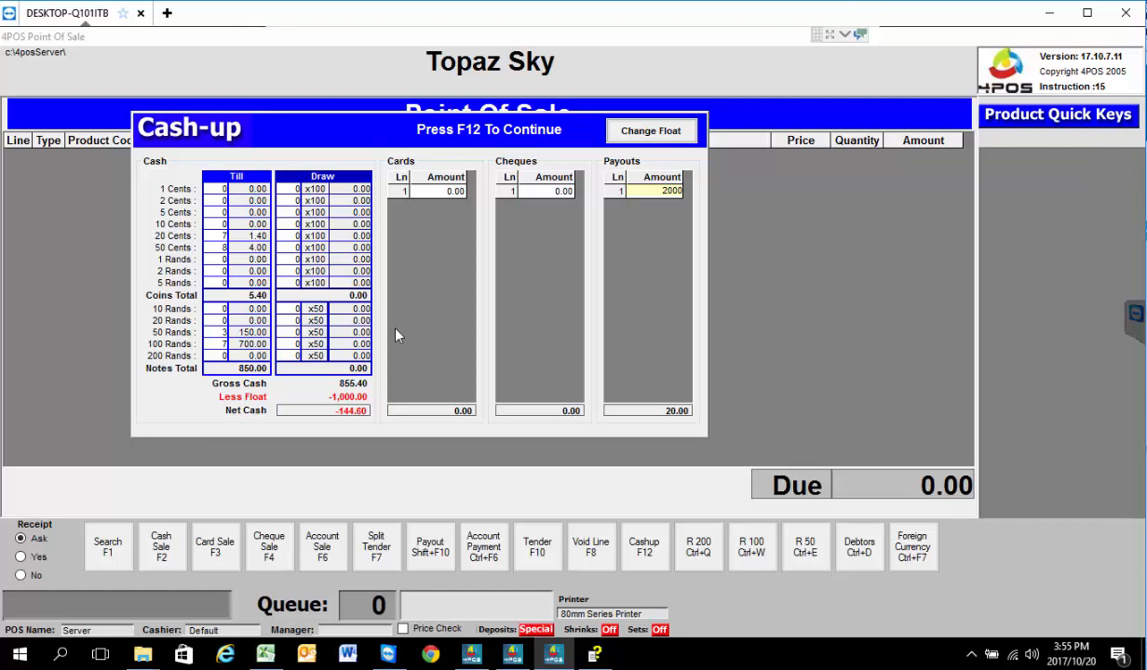
Look over the card and cheque amount entries in the cash-up and reopen the declaration.
left_click(459, 192)
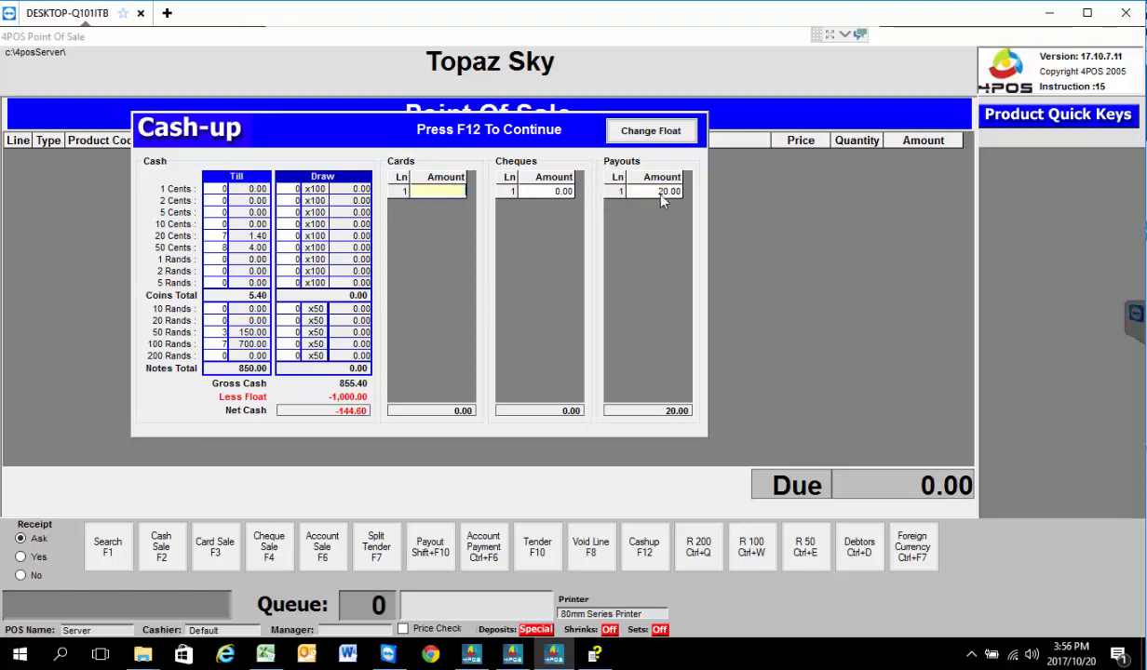
left_click(529, 185)
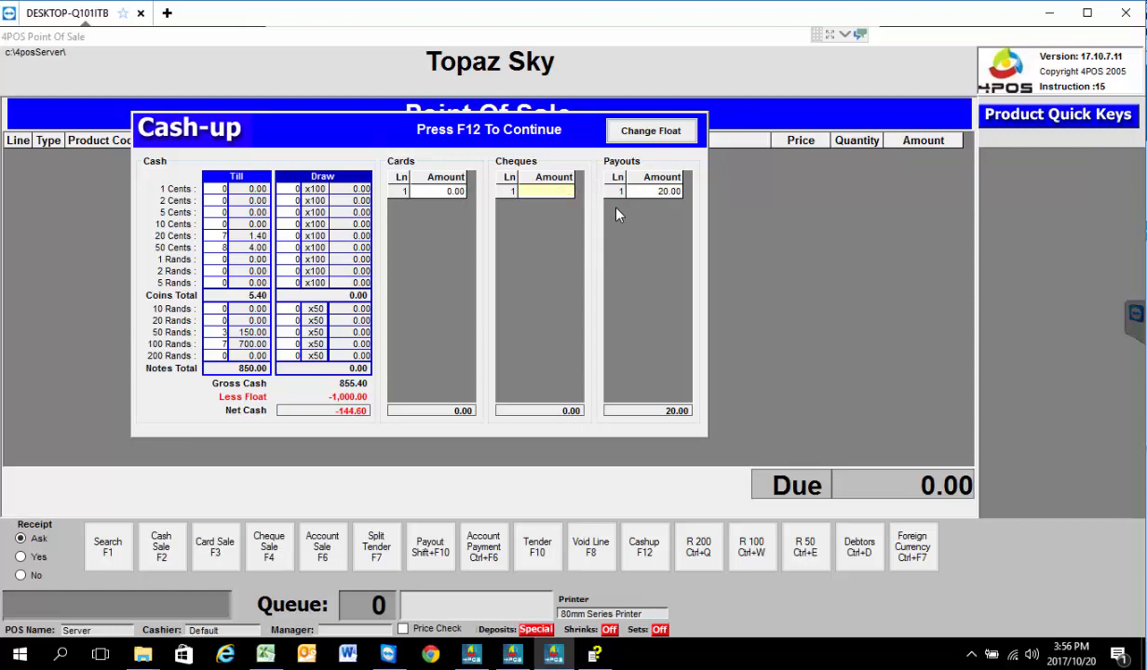
key("F12")
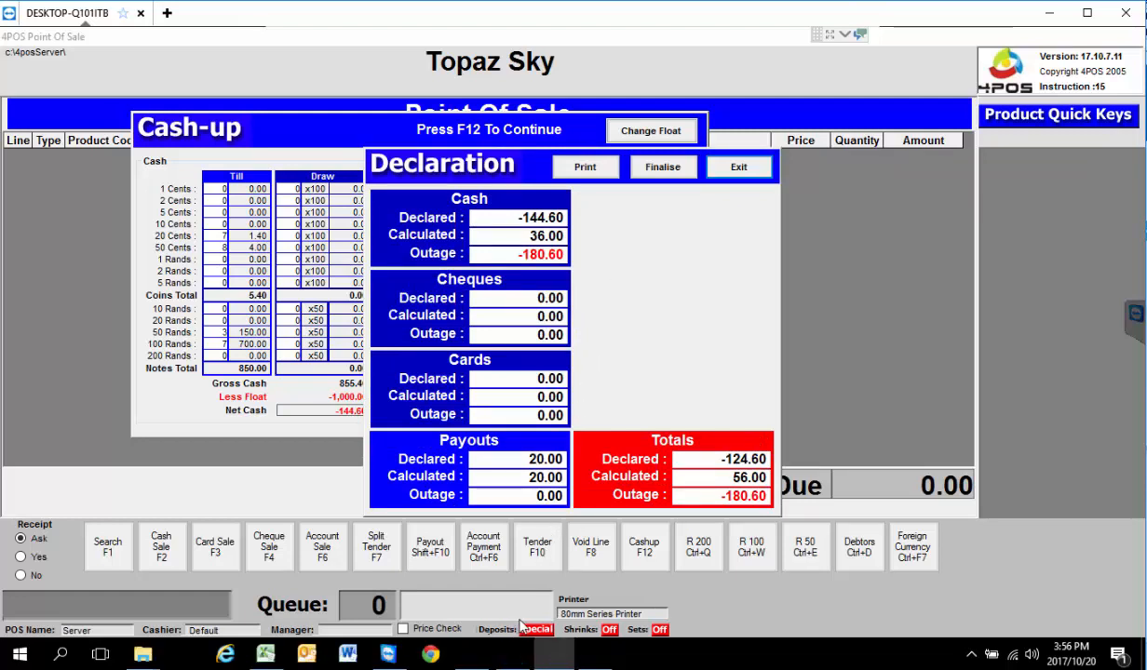
Switch to 4POS Back Office, turn on Blind Cashup in the Point Of Sale Parameters, and exit the parameters.
mouse_move(521, 657)
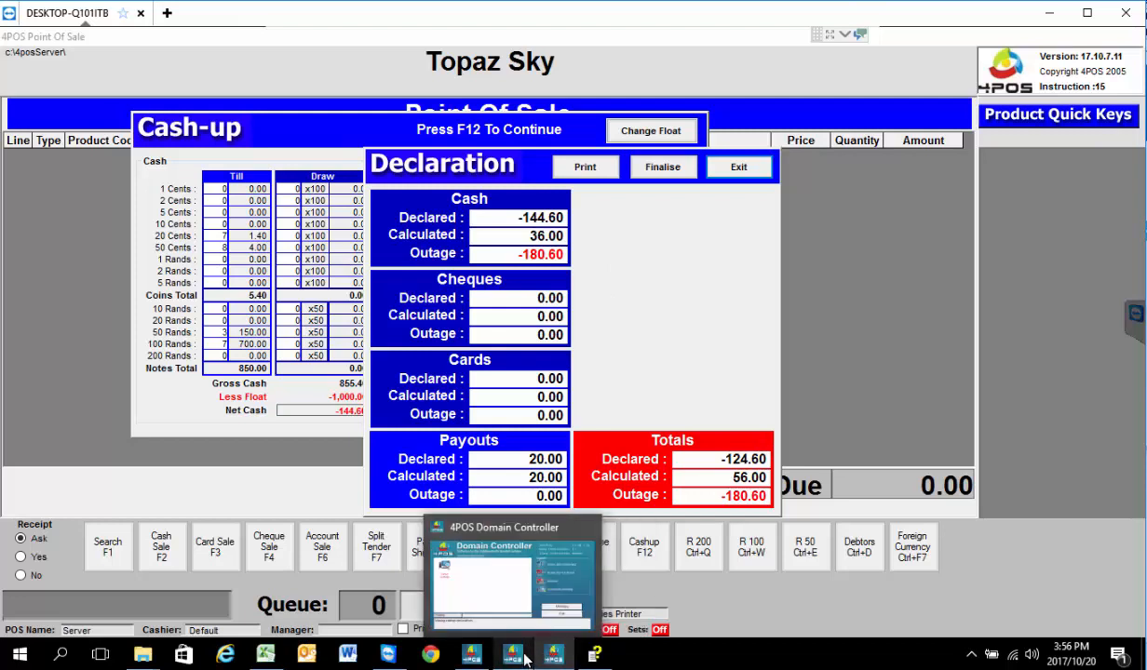
left_click(475, 655)
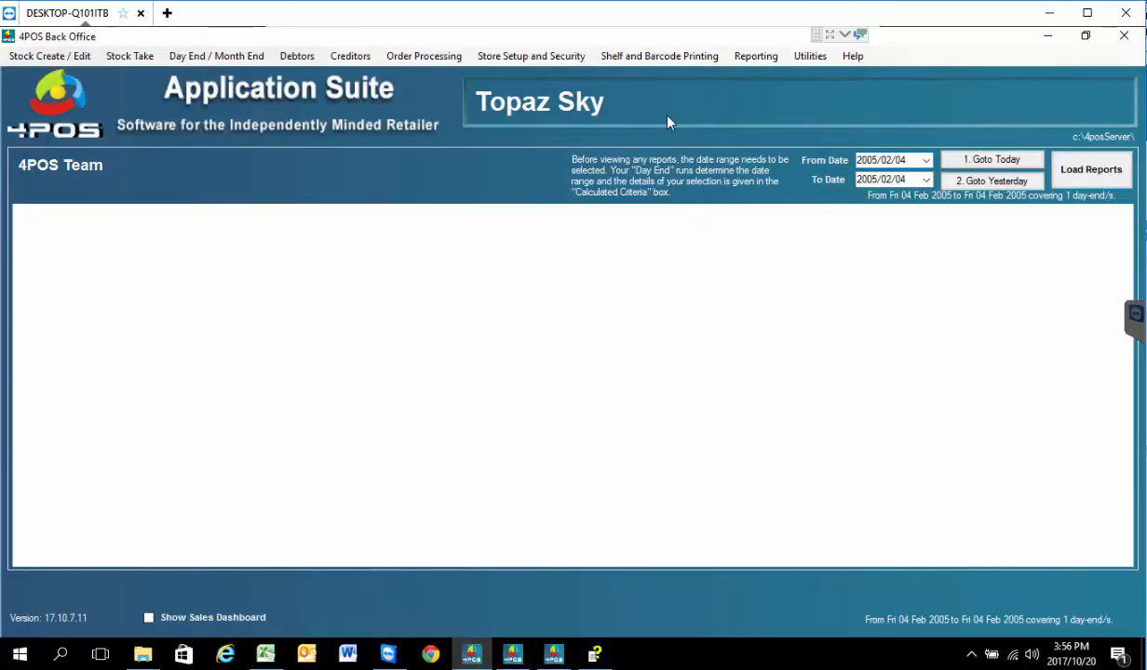
left_click(537, 64)
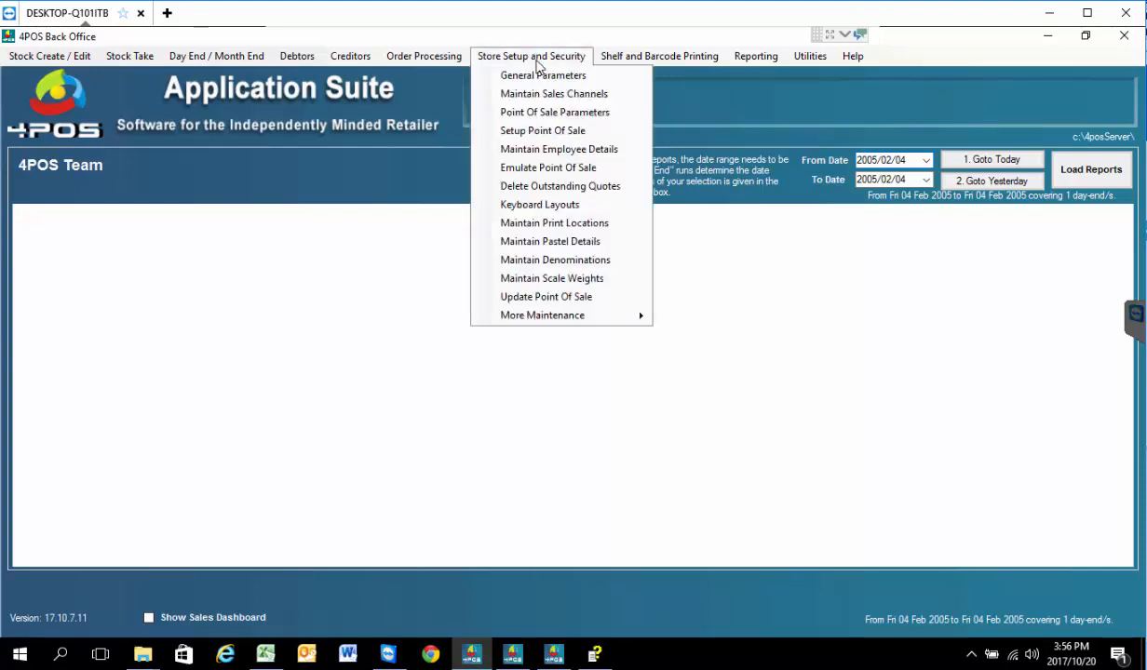
left_click(538, 65)
left_click(537, 63)
left_click(538, 65)
left_click(514, 62)
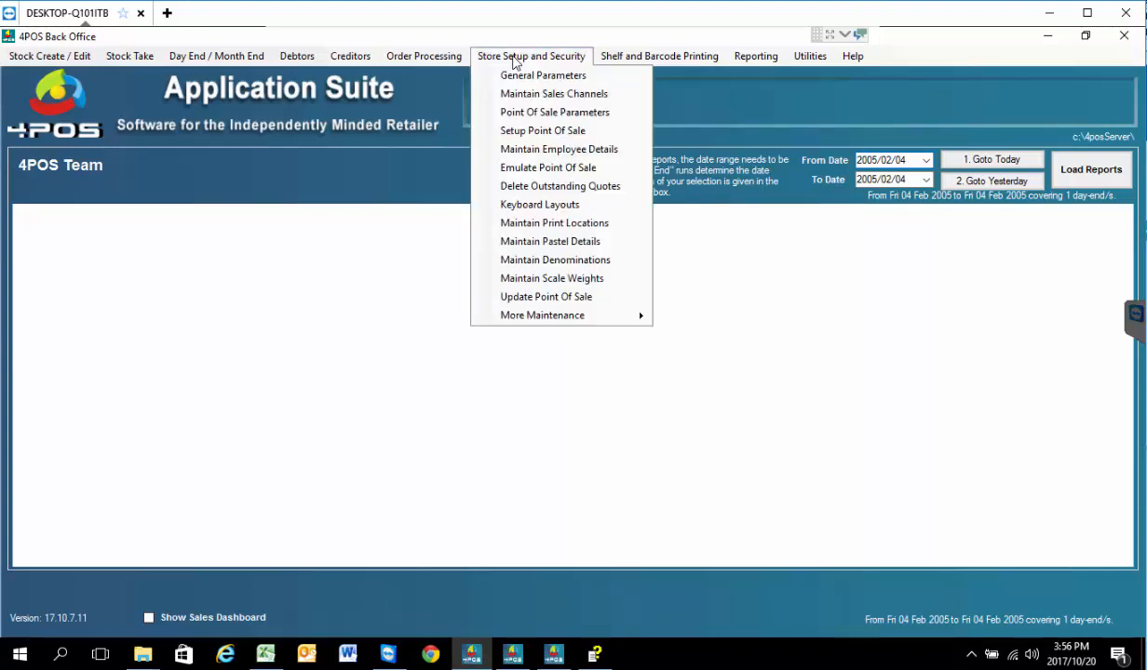
left_click(517, 113)
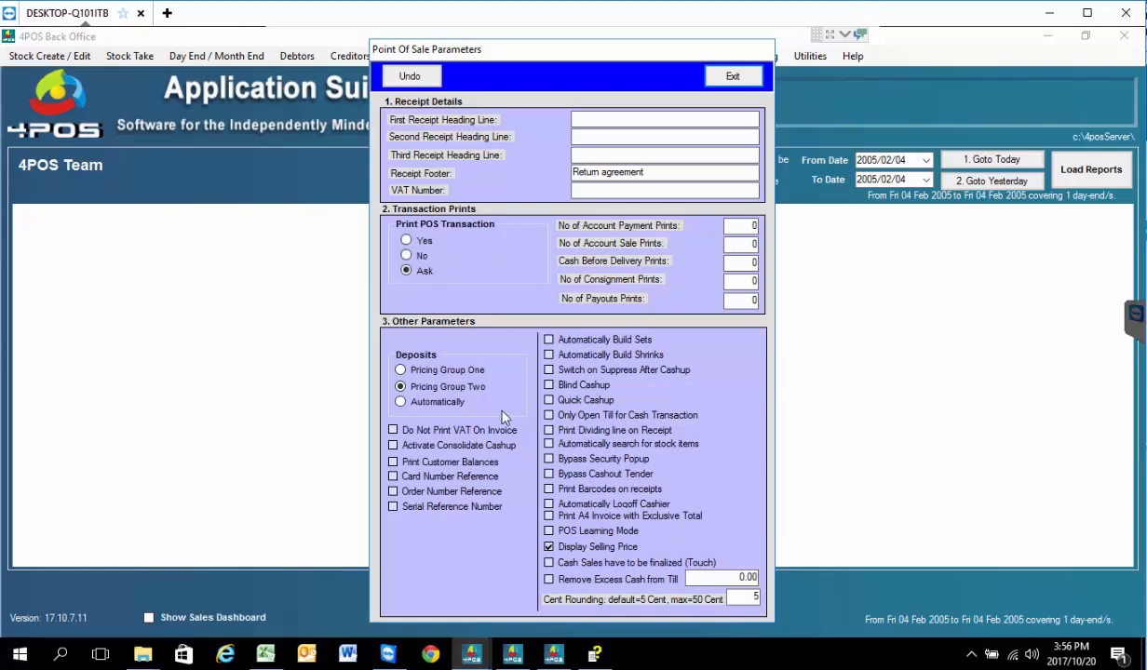
left_click(548, 385)
left_click(733, 76)
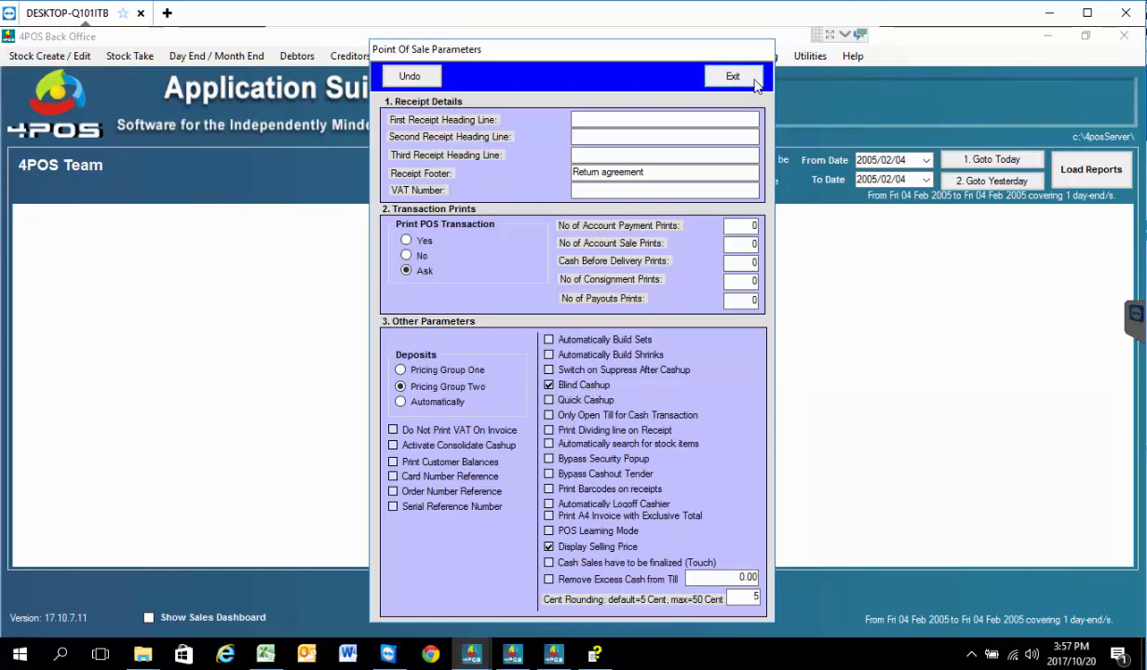
Run an Update All of the Point Of Sale, continuing past the catalogue price warning.
left_click(46, 56)
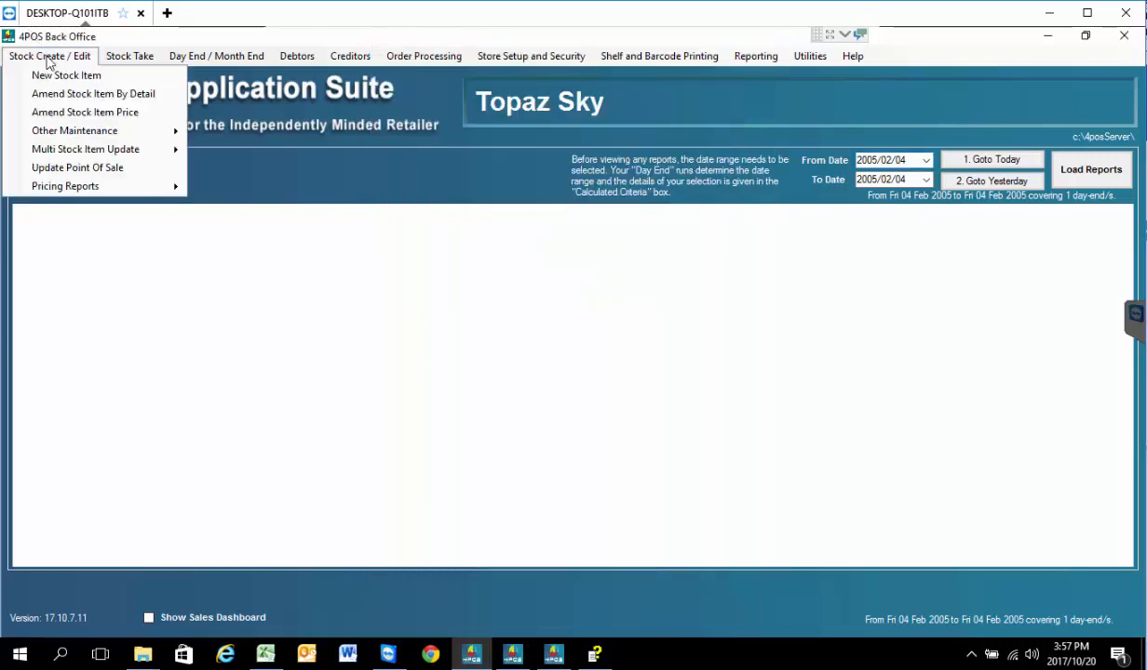
left_click(91, 172)
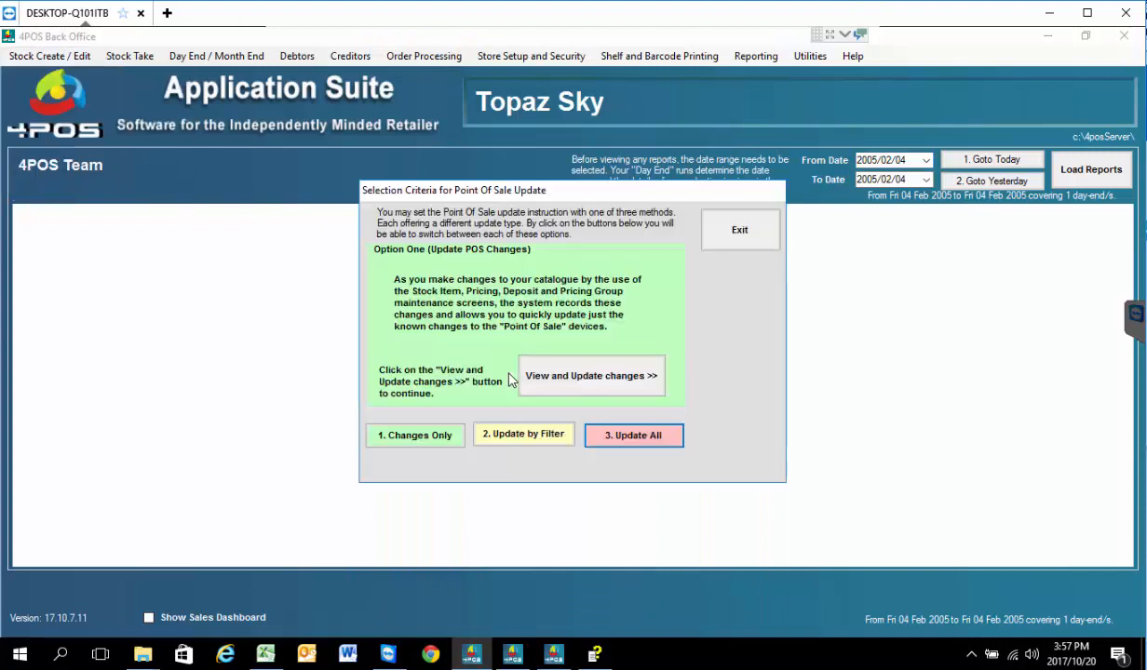
left_click(635, 437)
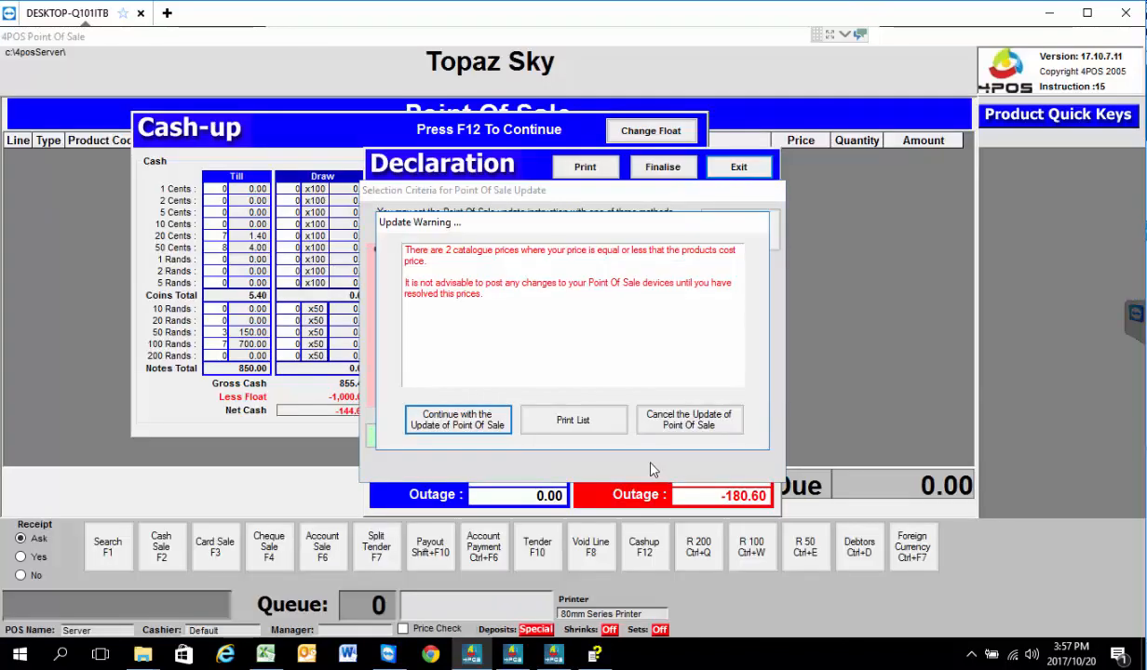
left_click(460, 406)
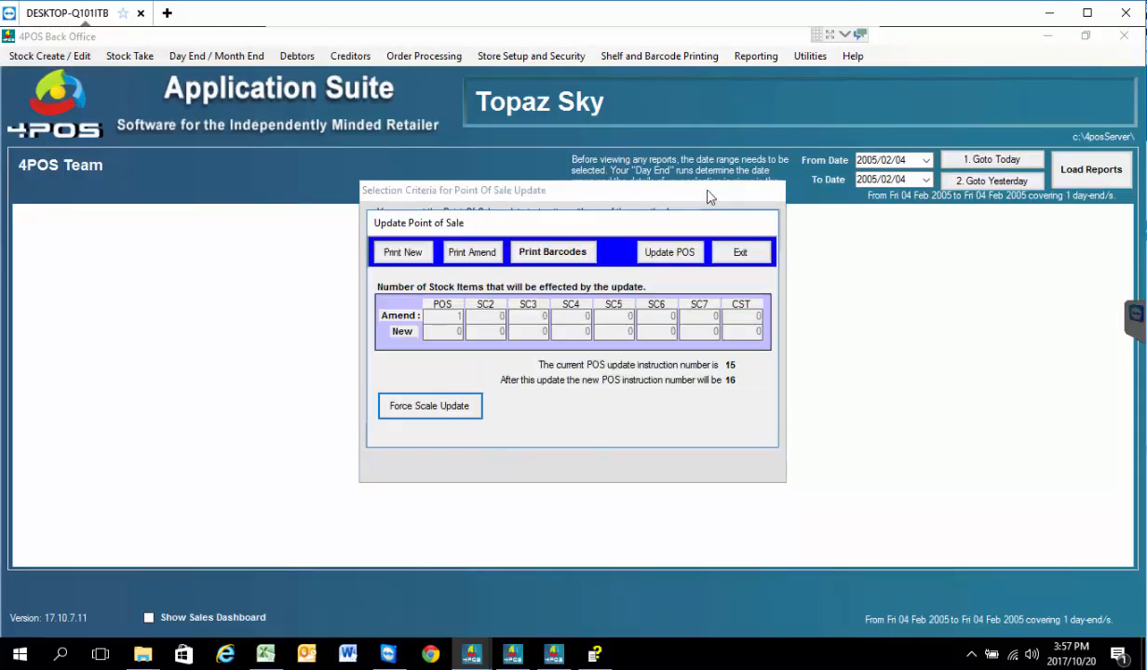
left_click(659, 253)
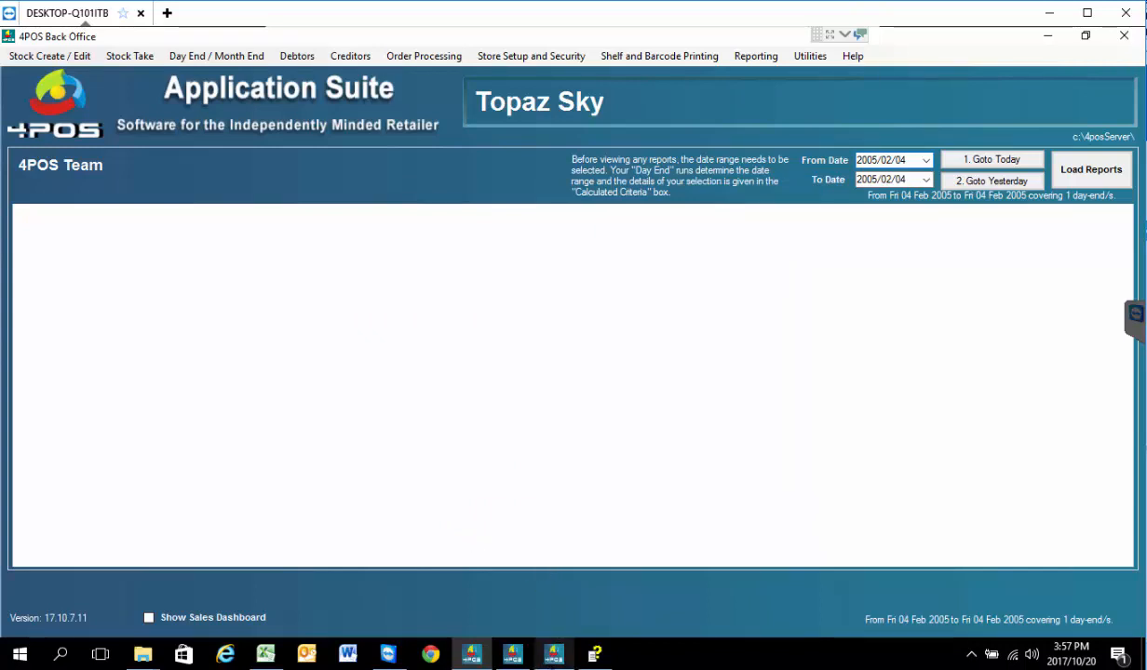
Switch to 4POS Point Of Sale, exit the open declaration and start a fresh cash-up.
left_click(562, 657)
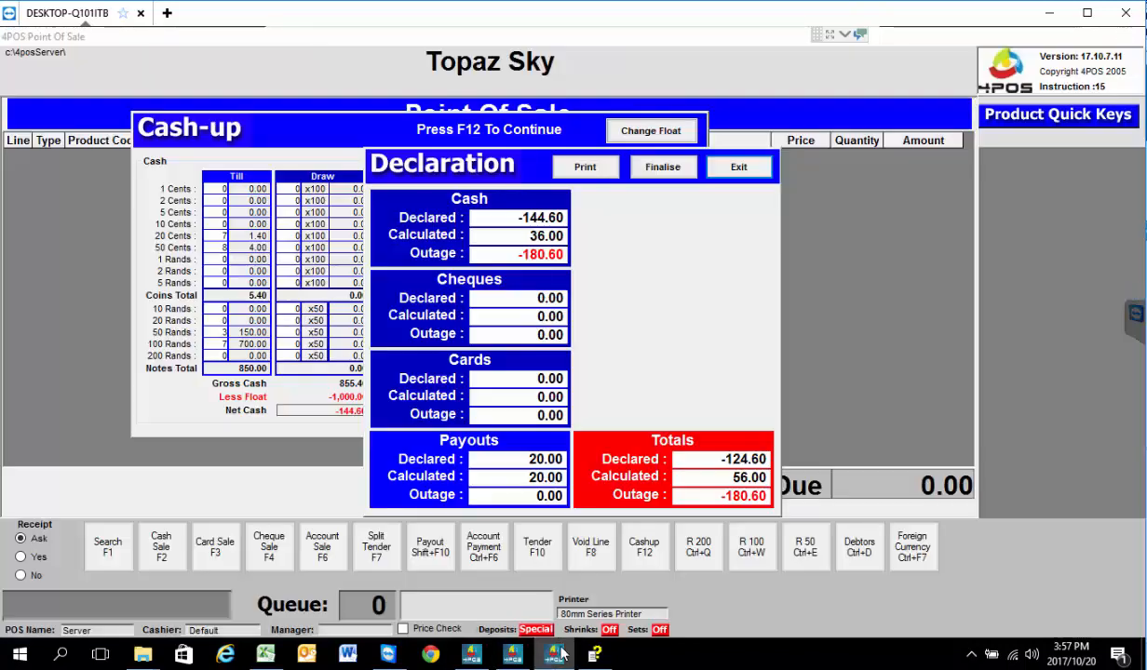
left_click(741, 169)
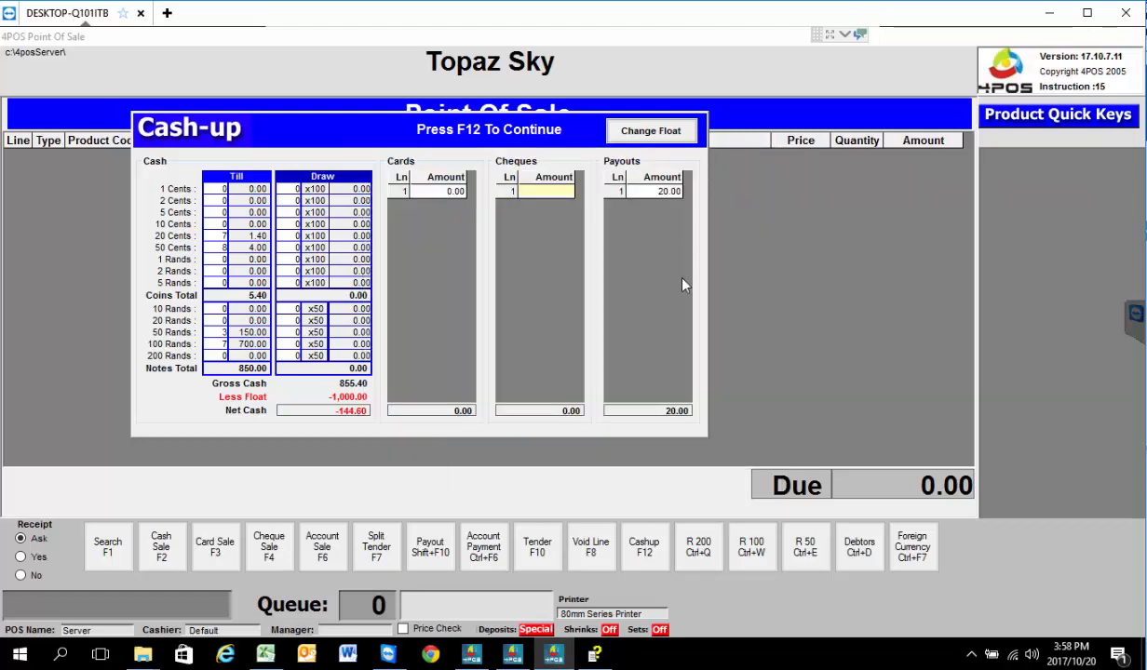
key("F12")
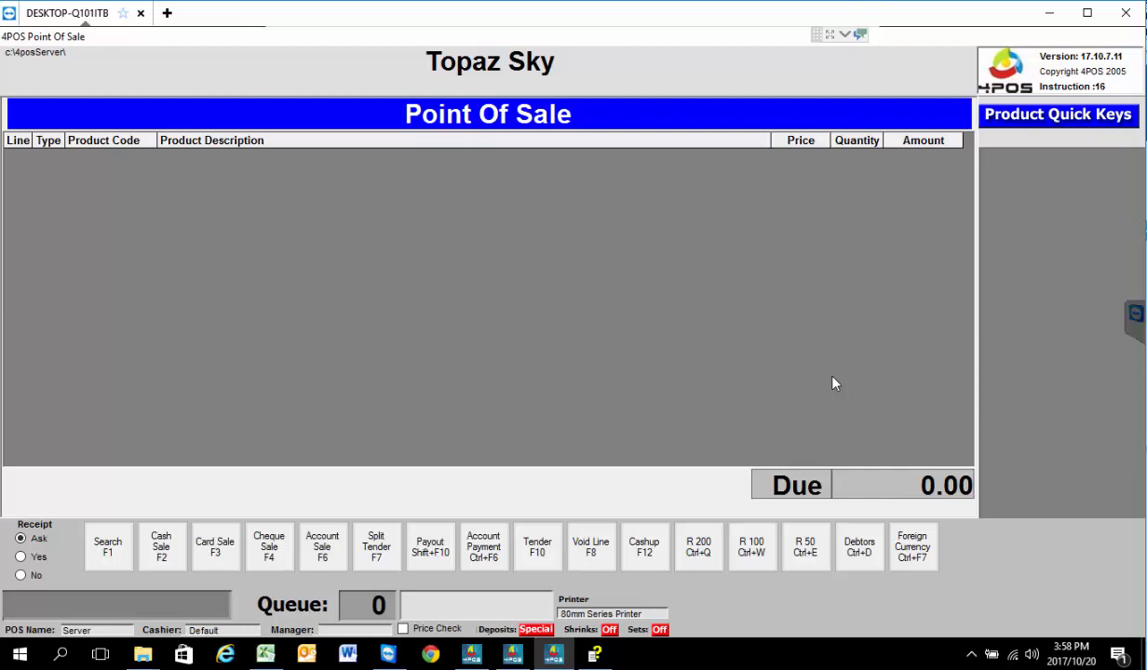
key("F12")
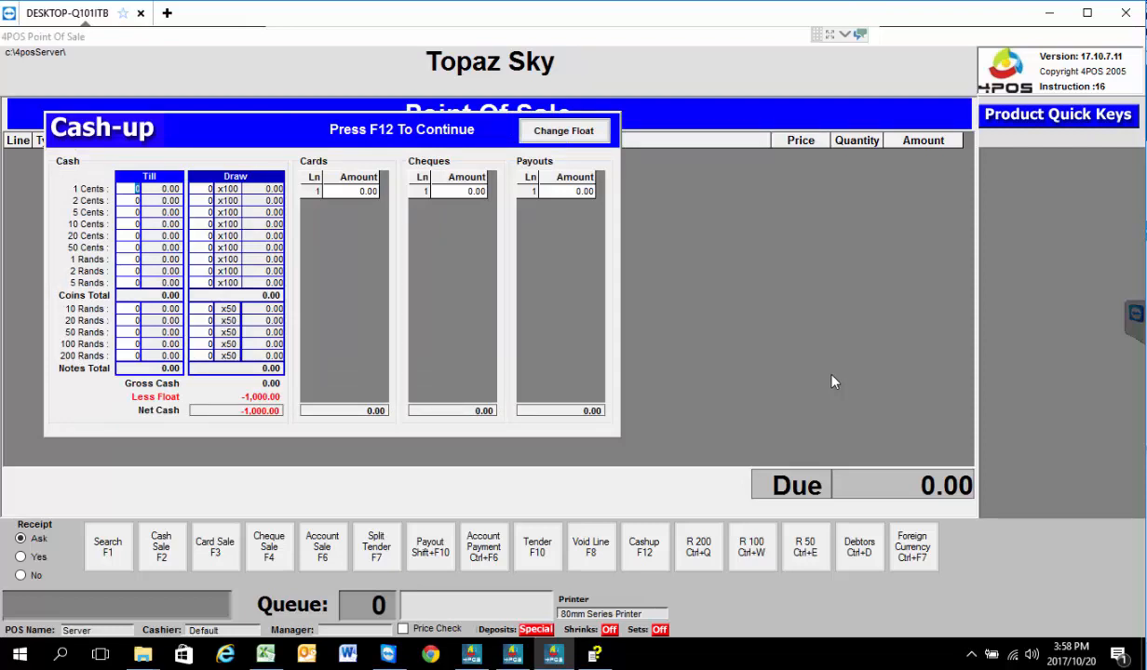
Set the till coin counts to 1 for 1 Cents and 2 for 2 Cents, leaving the other coins at 0.
type("1")
key("Return")
type("2")
key("Return")
key("Return")
key("Return")
key("Return")
key("Return")
key("Return")
key("Return")
key("Return")
key("Return")
Set the till note counts to 2 for 20 Rands, 4 for 50 Rands, 7 for 100 Rands and 3 for 200 Rands.
type("2")
key("Return")
type("4")
key("Return")
type("7")
key("Return")
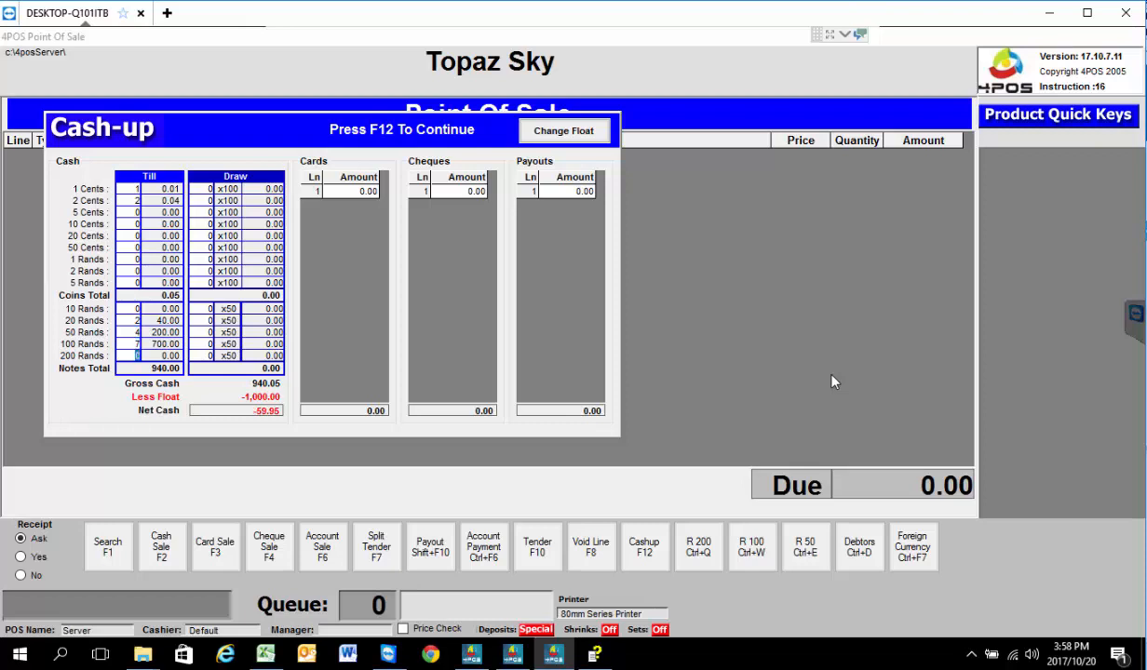
type("3")
key("Return")
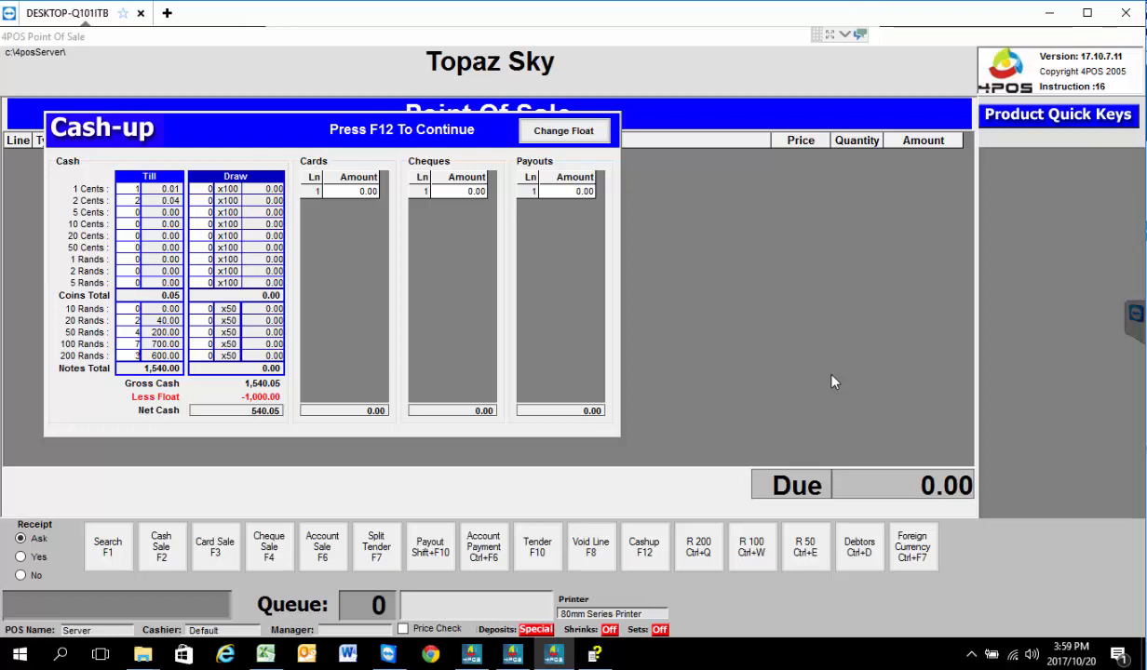
Open the blind cash-up declaration, finalise it and accept its figures as complete and binding.
key("F12")
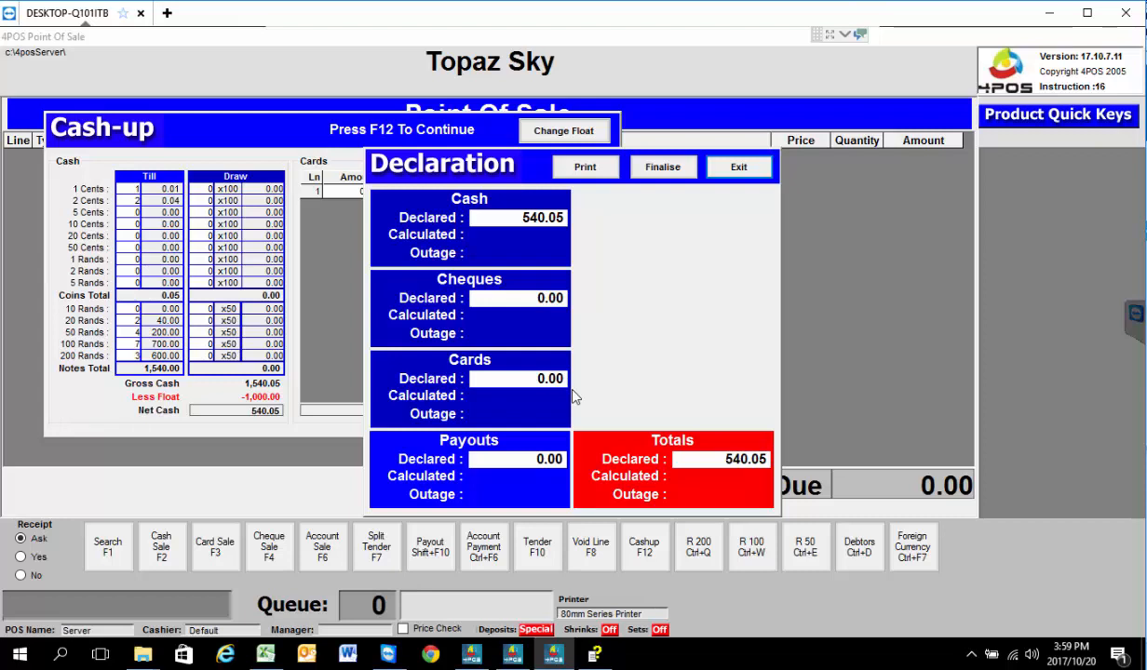
key("F12")
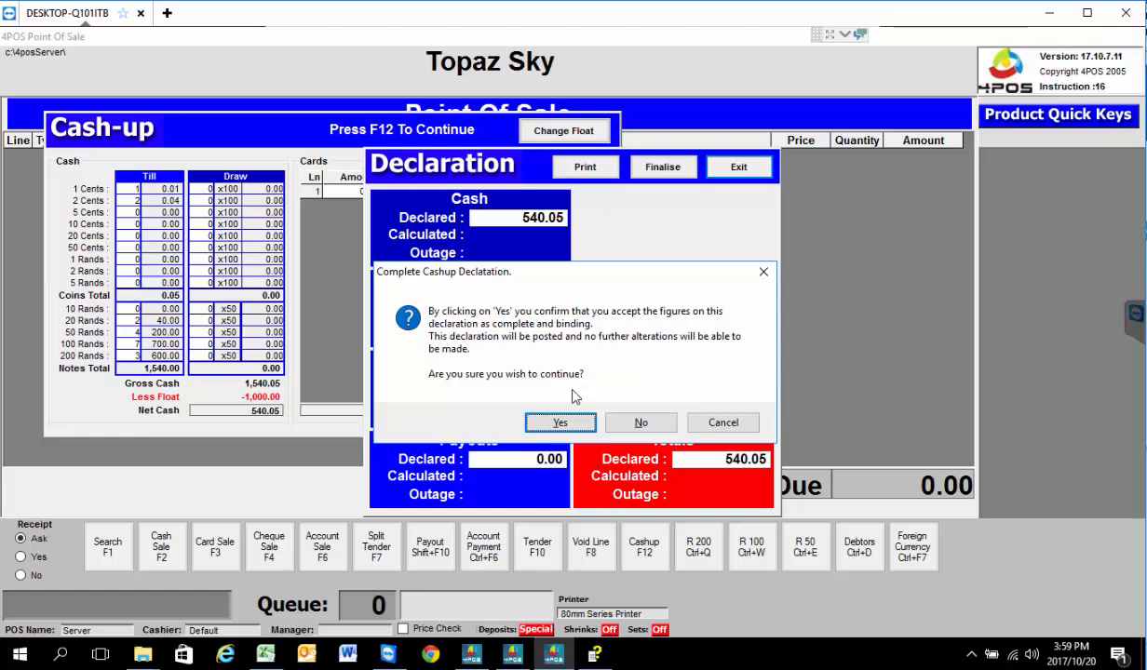
key("Return")
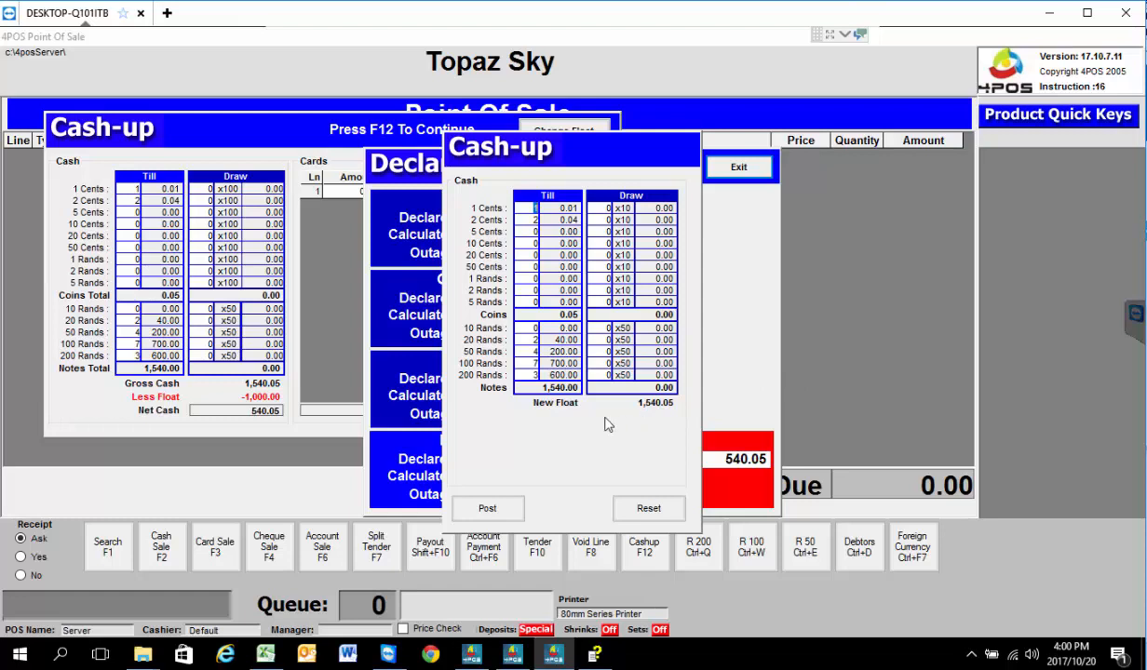
Set the new float's till counts to 0 for 200 Rands, 0 for 100 Rands and 5 for 50 Rands.
left_click(529, 375)
type("0")
left_click(533, 364)
type("0")
left_click(533, 352)
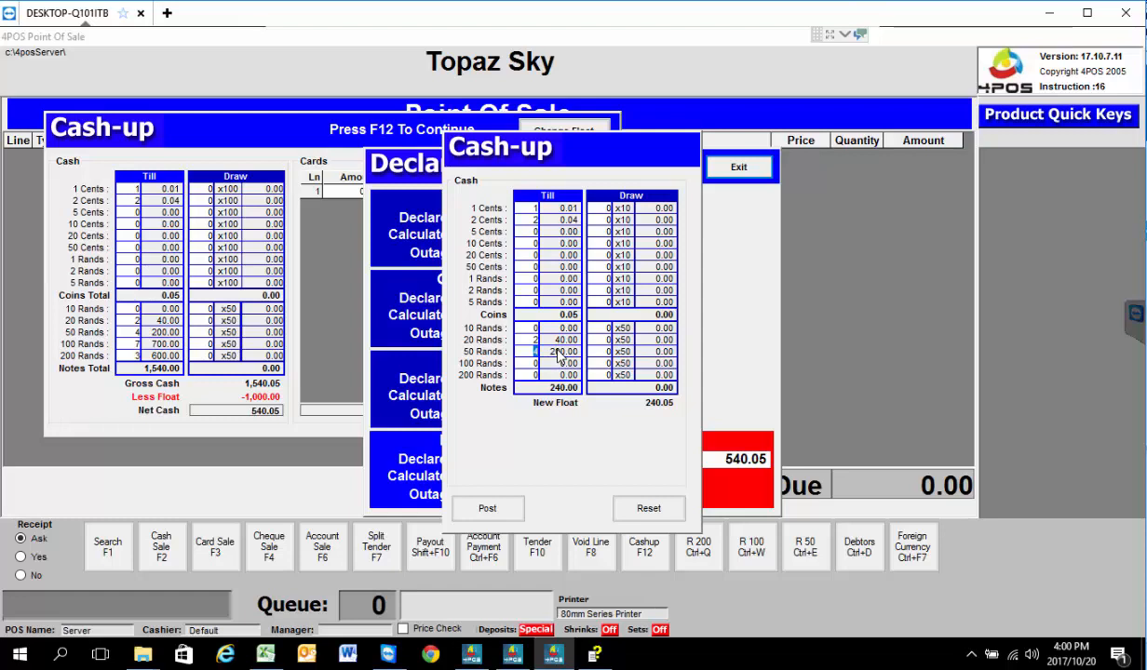
type("5")
Set the new float's 100 Rands till count to 5 and 50 Rands draw count to 0, and post the float.
key("Tab")
type("50")
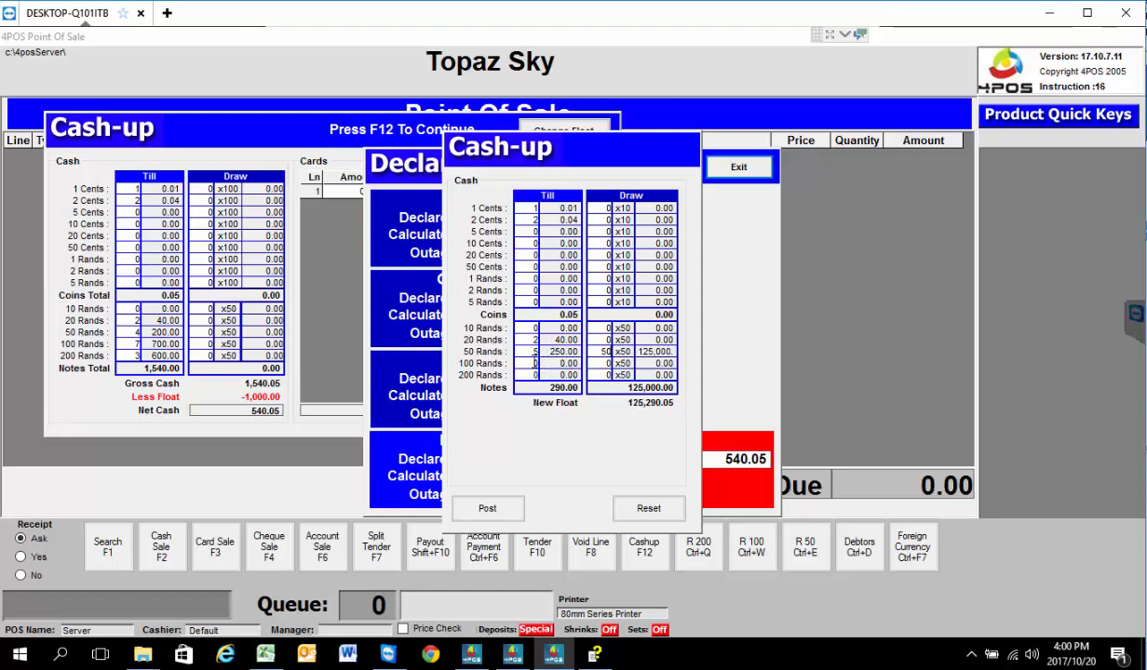
left_click_drag(528, 363, 543, 363)
type("5")
left_click(612, 353)
type("0")
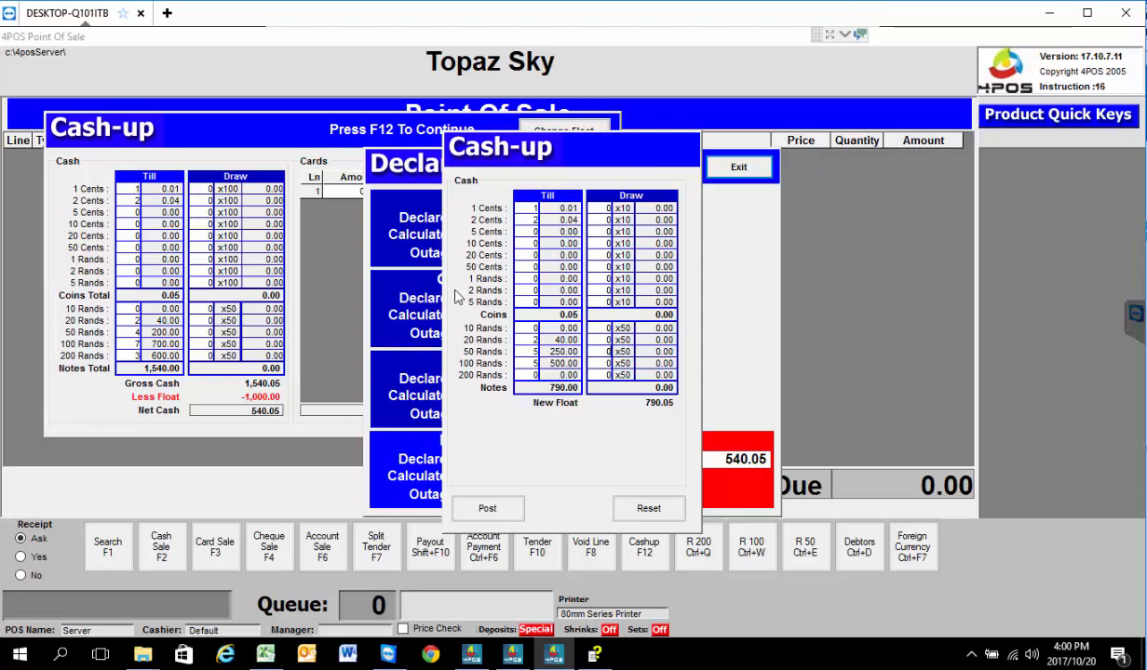
left_click(510, 517)
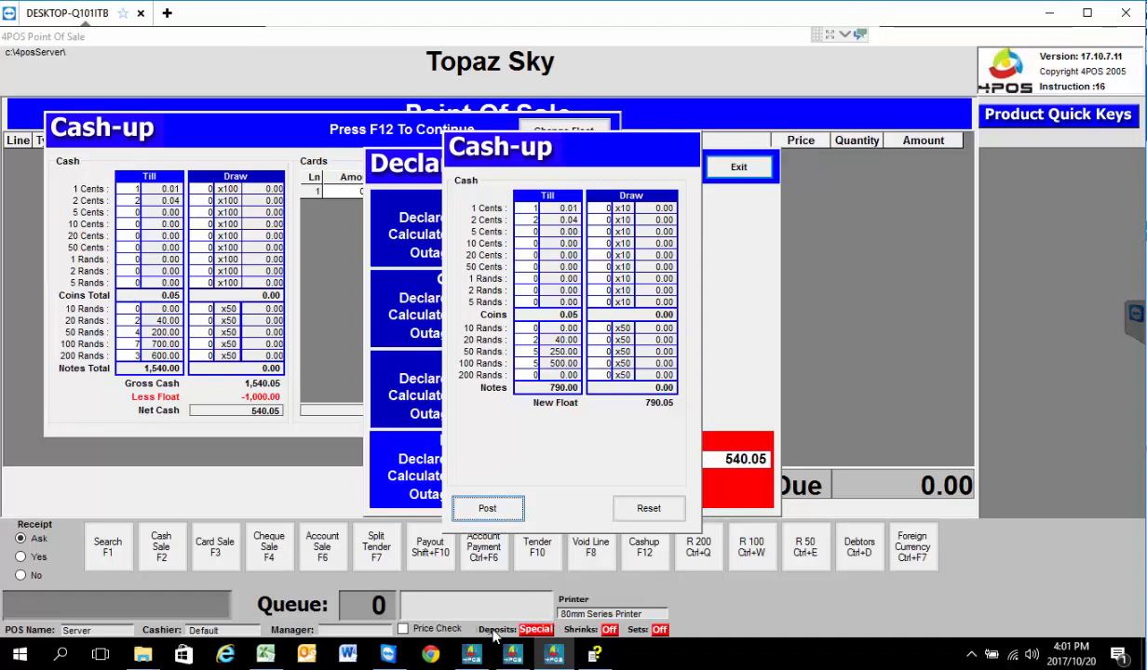
Switch to 4POS Back Office and remove the Override Float permission from the Default Administrator's Point Of Sale permissions.
mouse_move(473, 662)
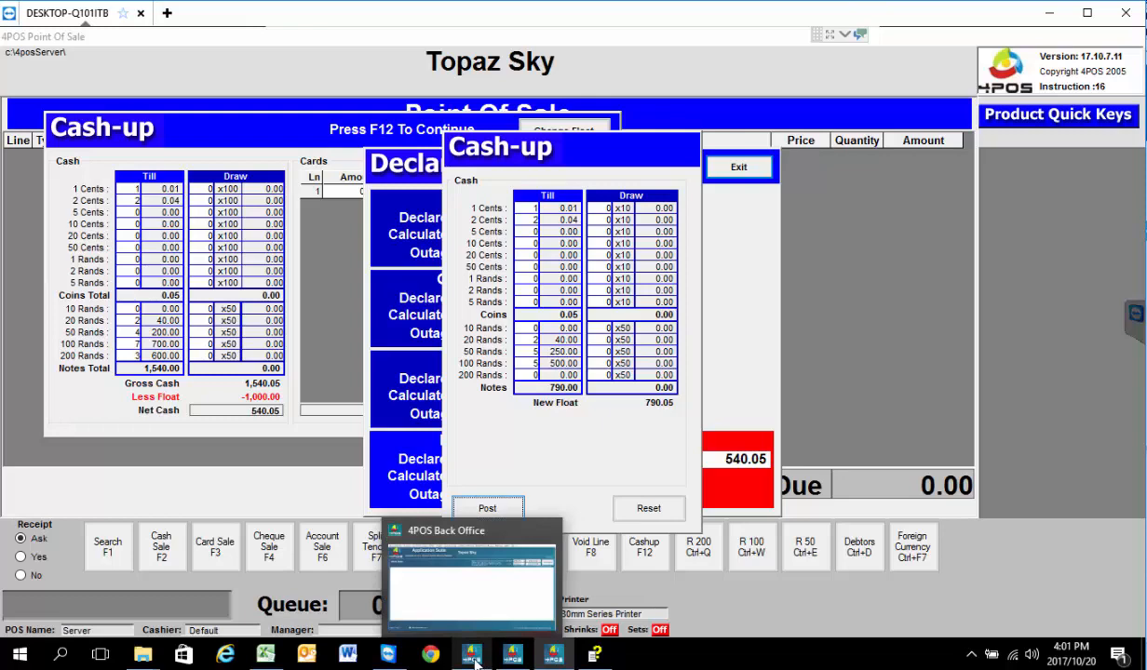
left_click(475, 659)
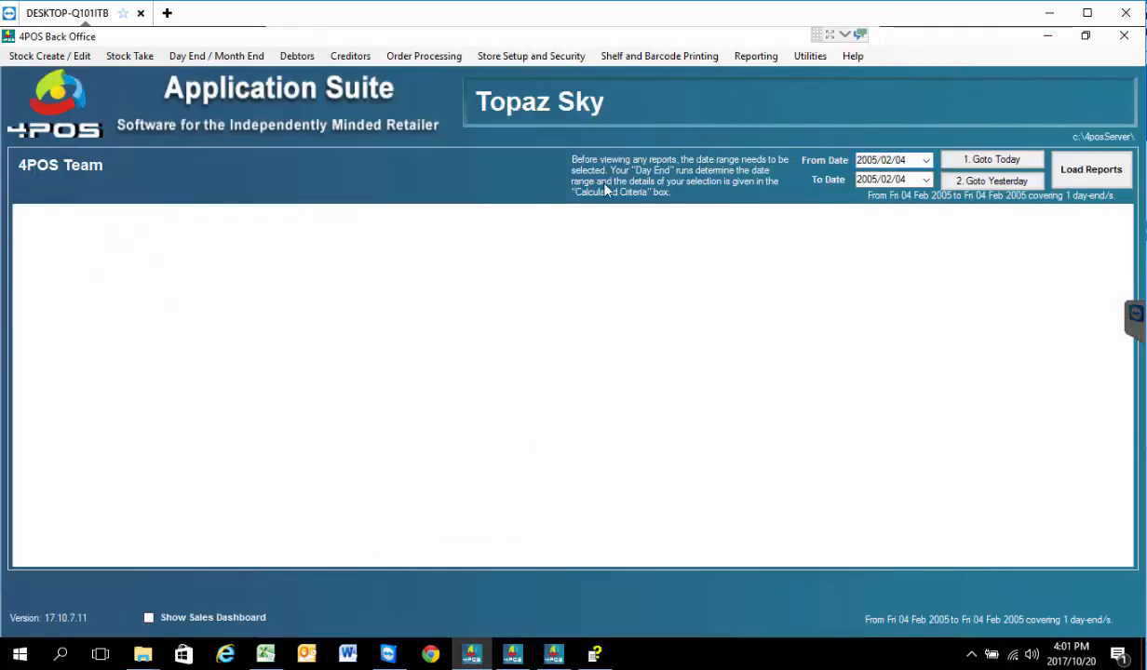
left_click(518, 58)
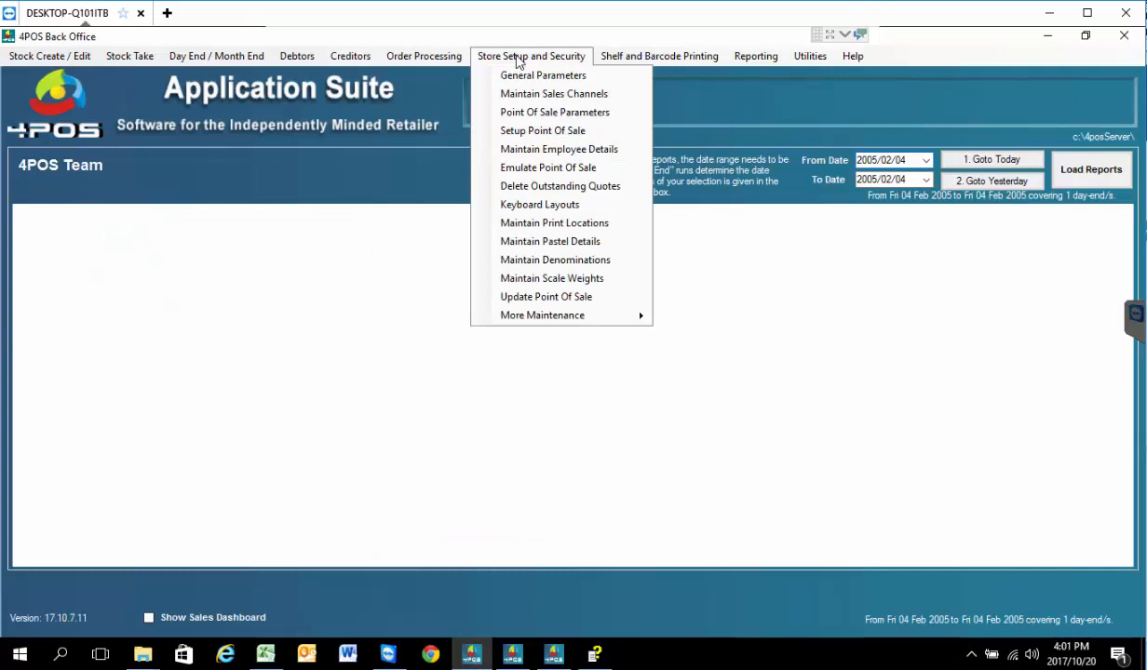
left_click(537, 152)
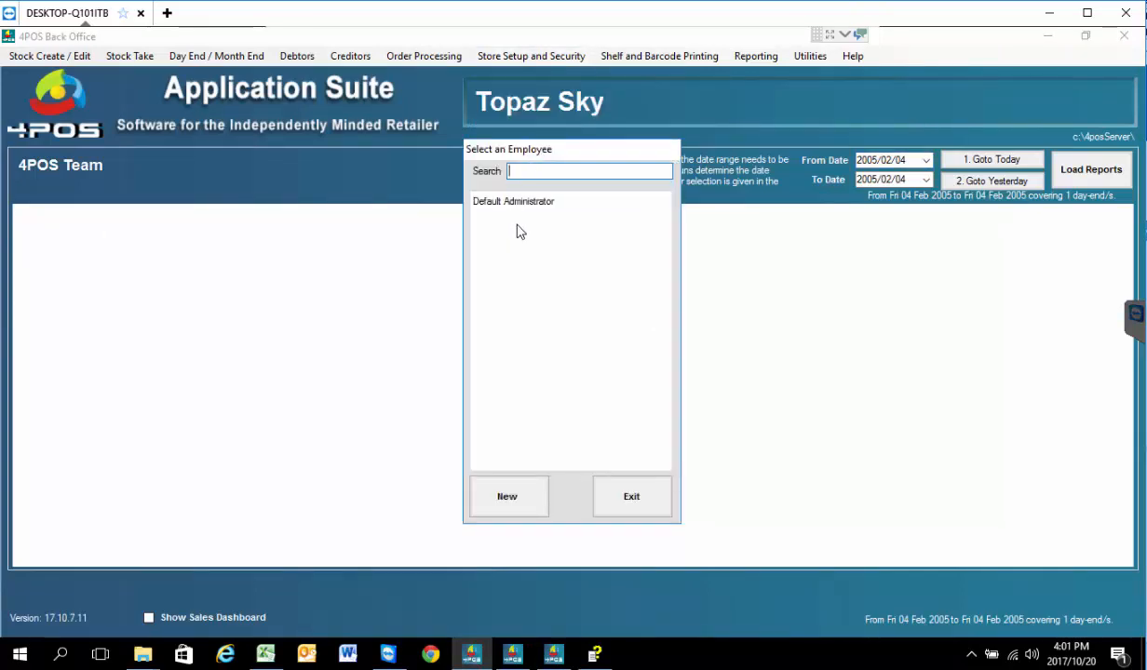
double_click(501, 210)
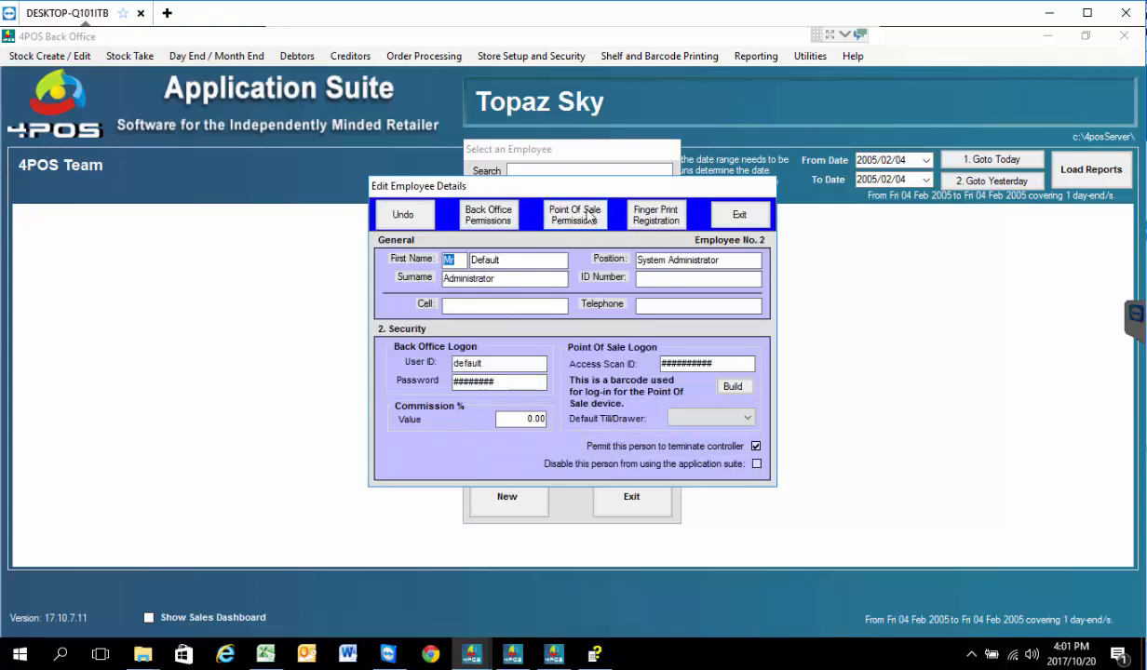
left_click(564, 206)
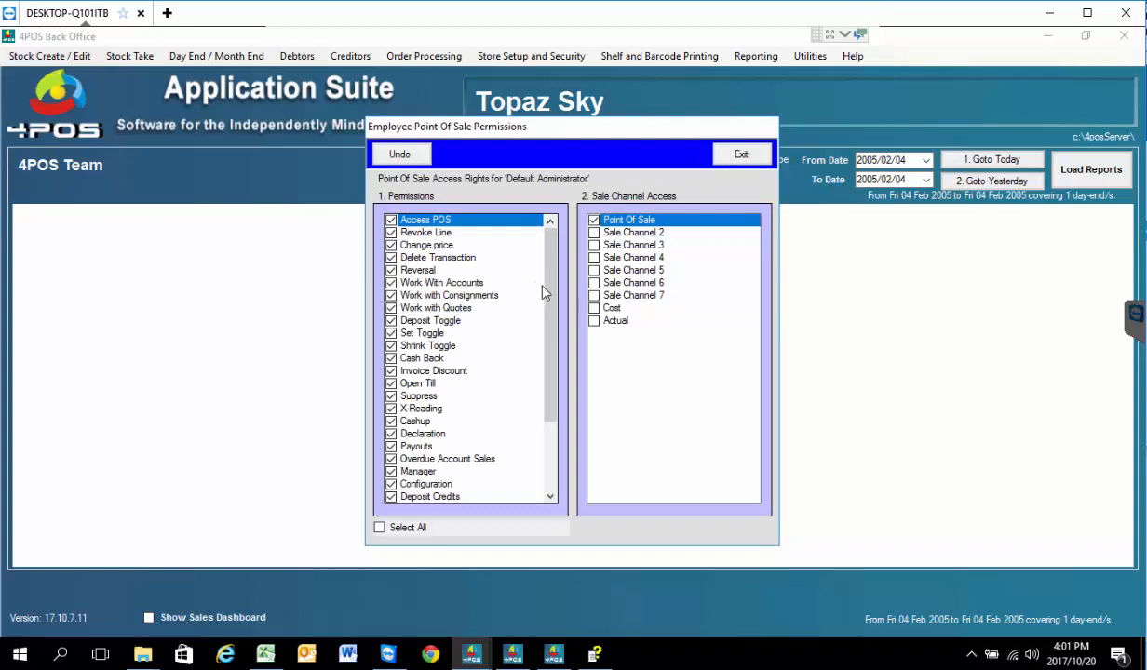
left_click_drag(553, 292, 556, 341)
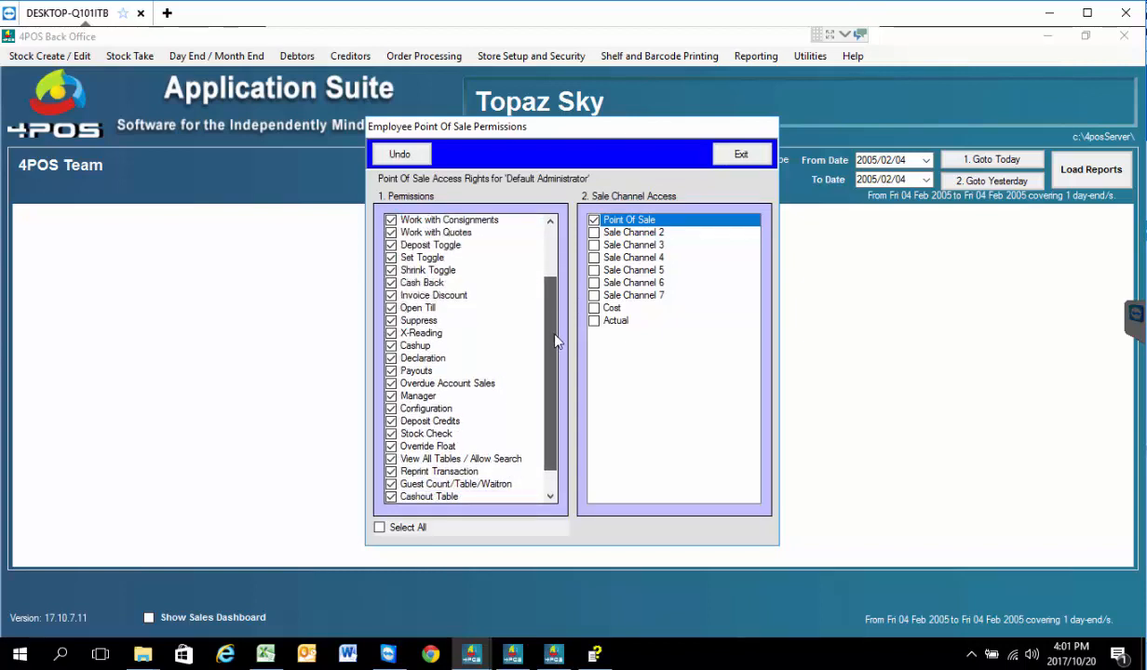
left_click(391, 446)
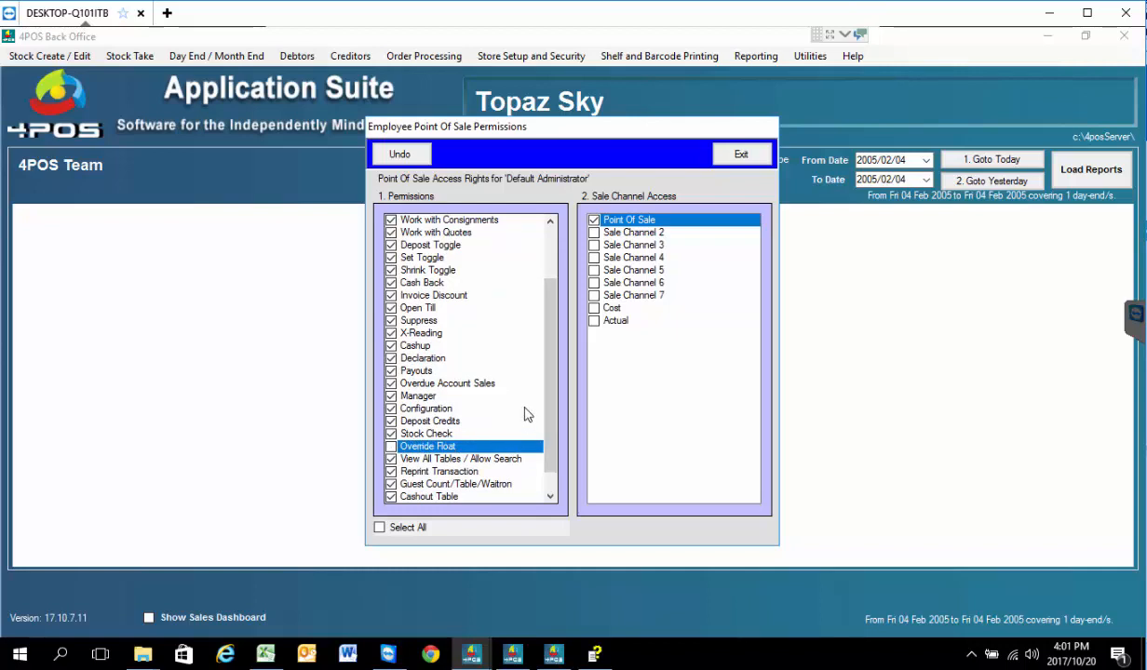
left_click(742, 155)
left_click(734, 216)
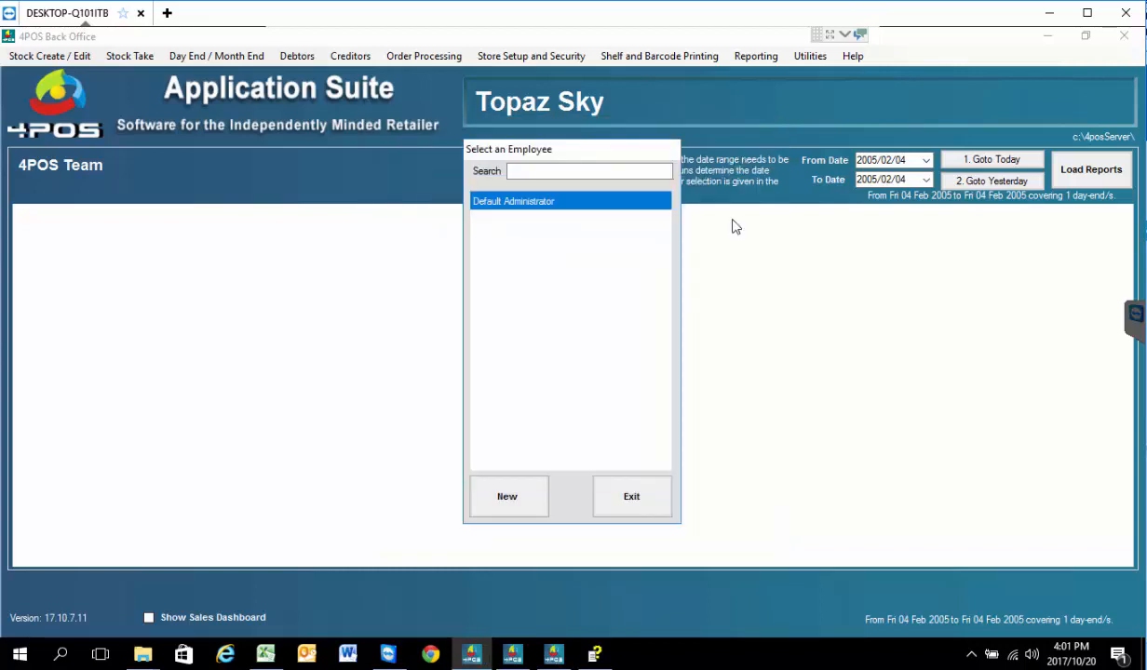
left_click(652, 484)
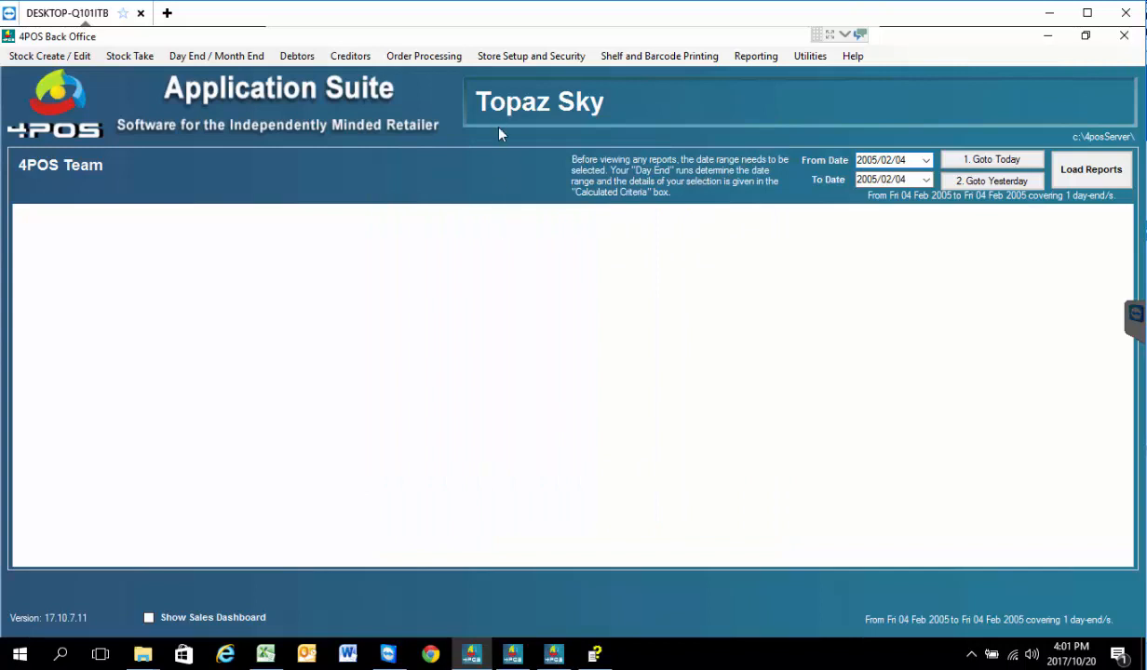
Set the float of the Server point of sale to 1,000.00, exit its setup and switch to 4POS Point Of Sale.
left_click(495, 57)
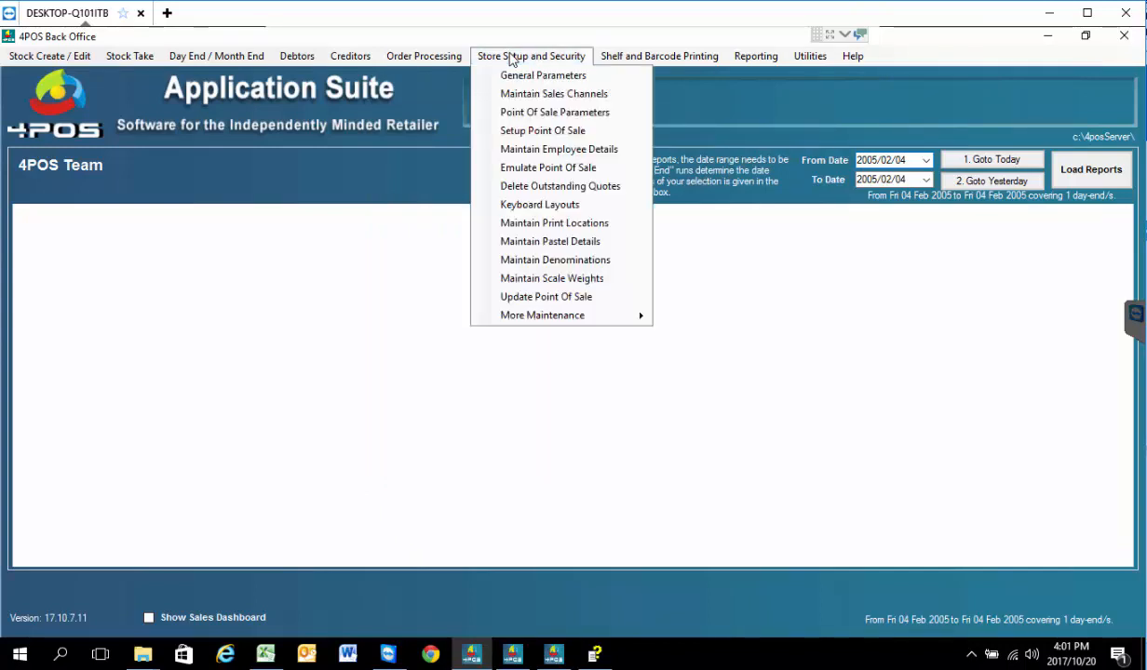
left_click(517, 130)
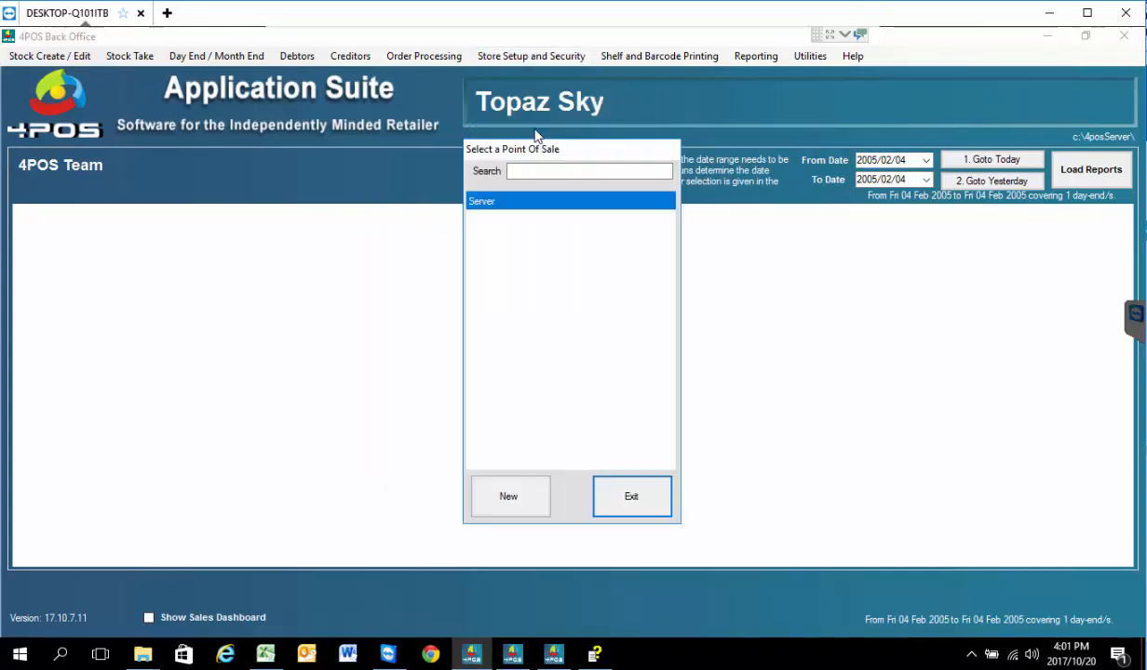
double_click(509, 216)
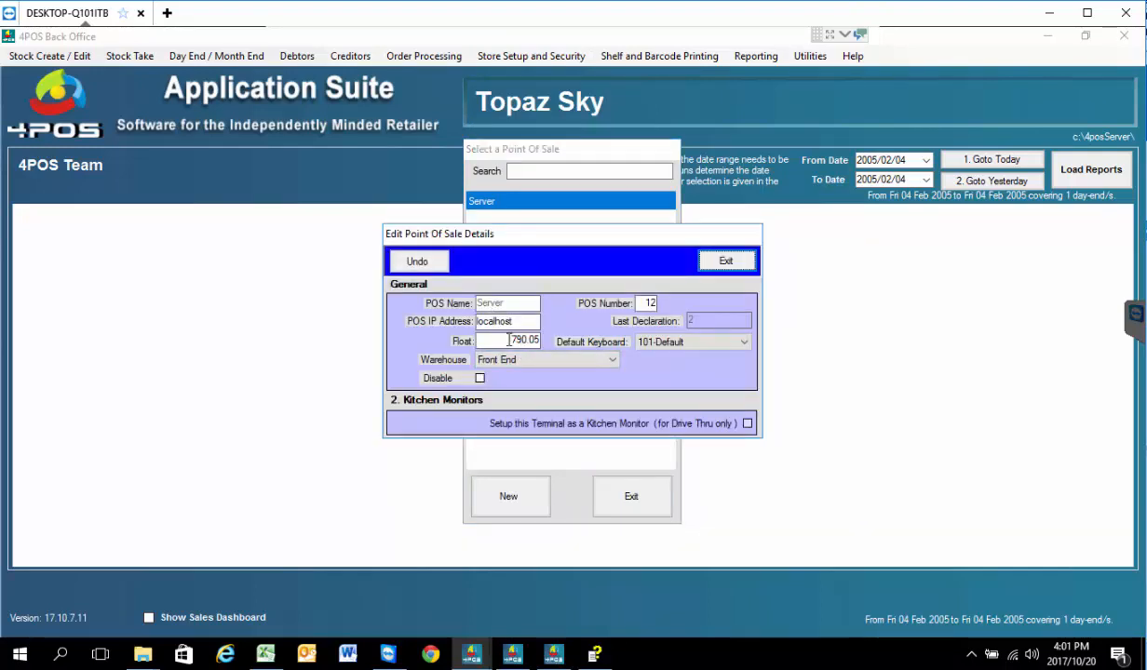
type("1,0")
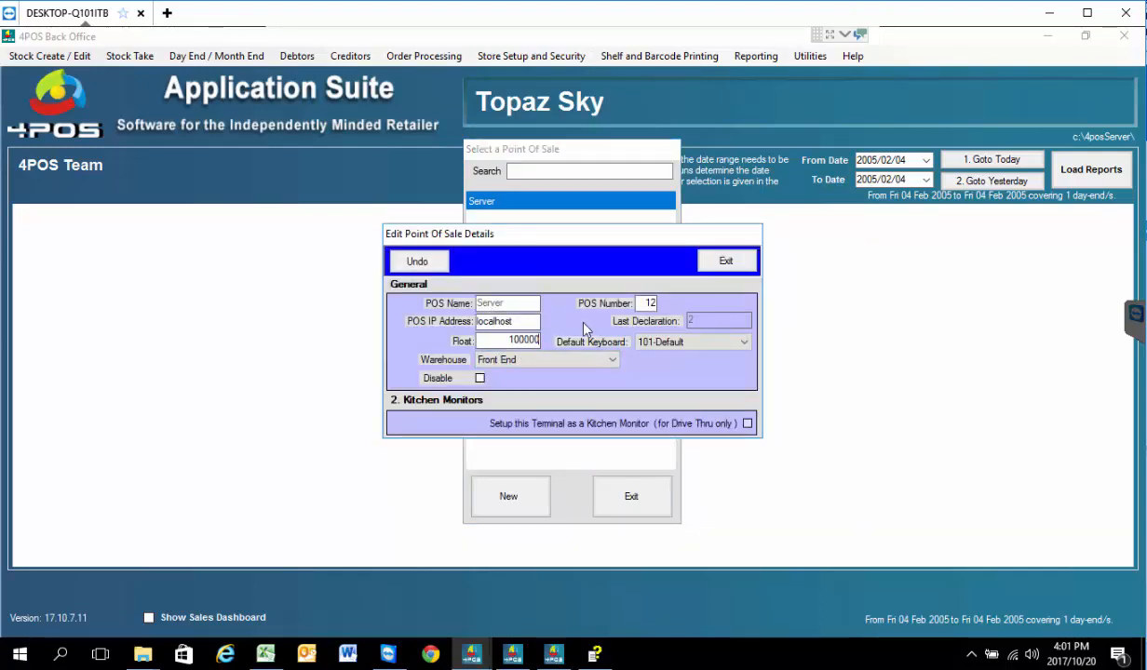
type("00.00")
key("Tab")
left_click(726, 260)
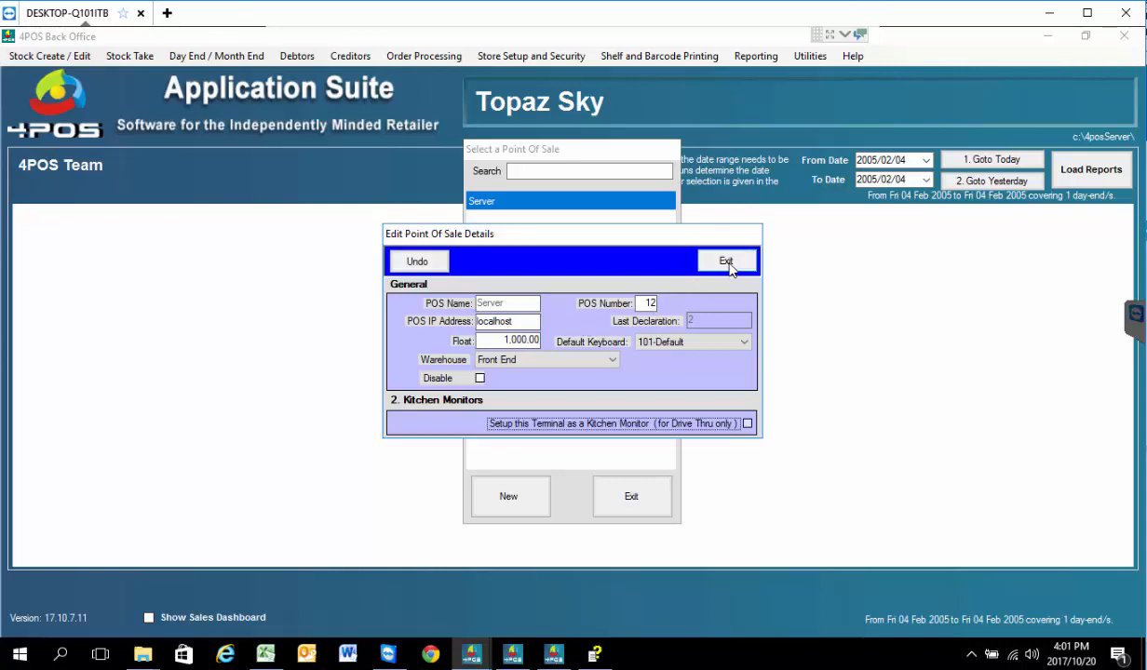
left_click(633, 499)
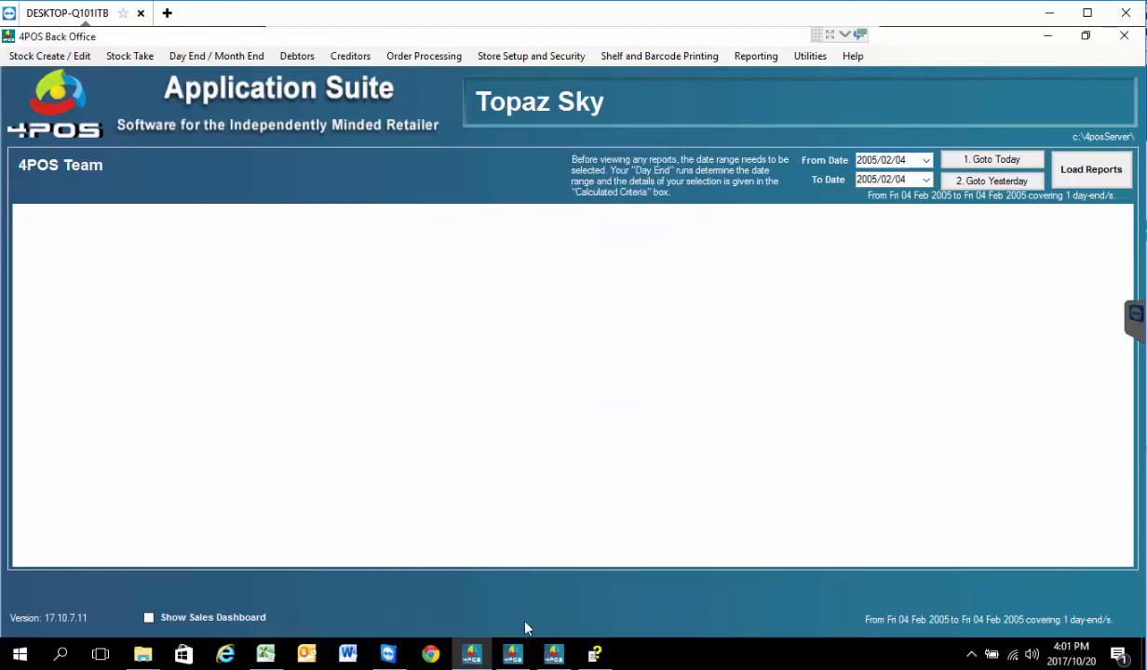
left_click(570, 657)
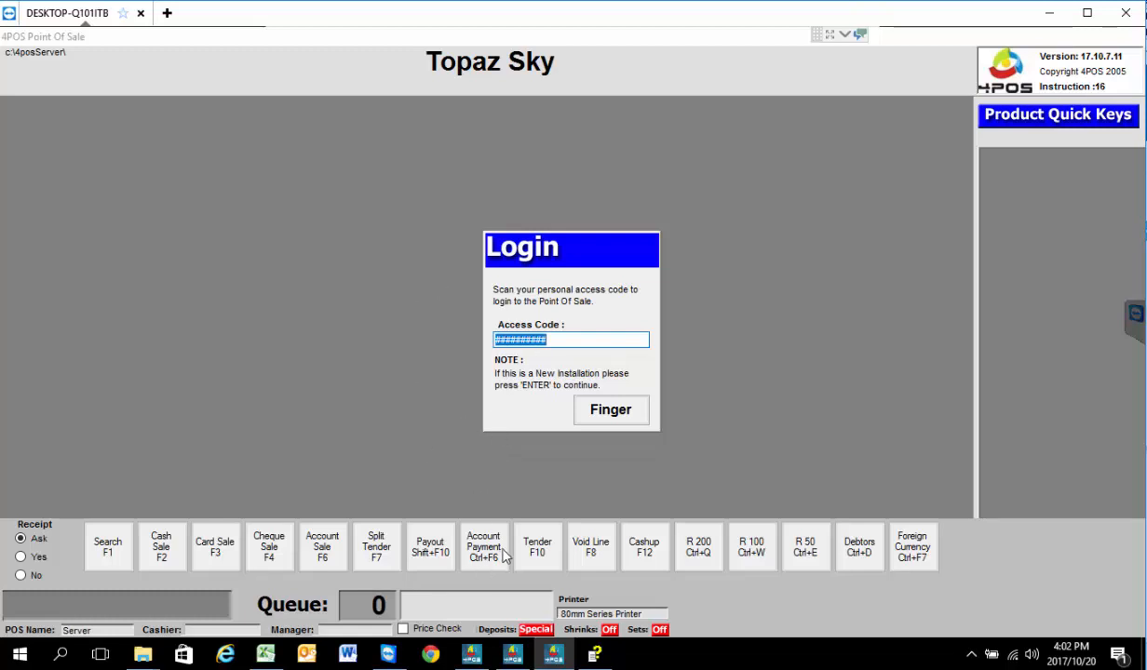
Switch to 4POS Back Office and start a Day End Run for 20 October 2017.
left_click(473, 658)
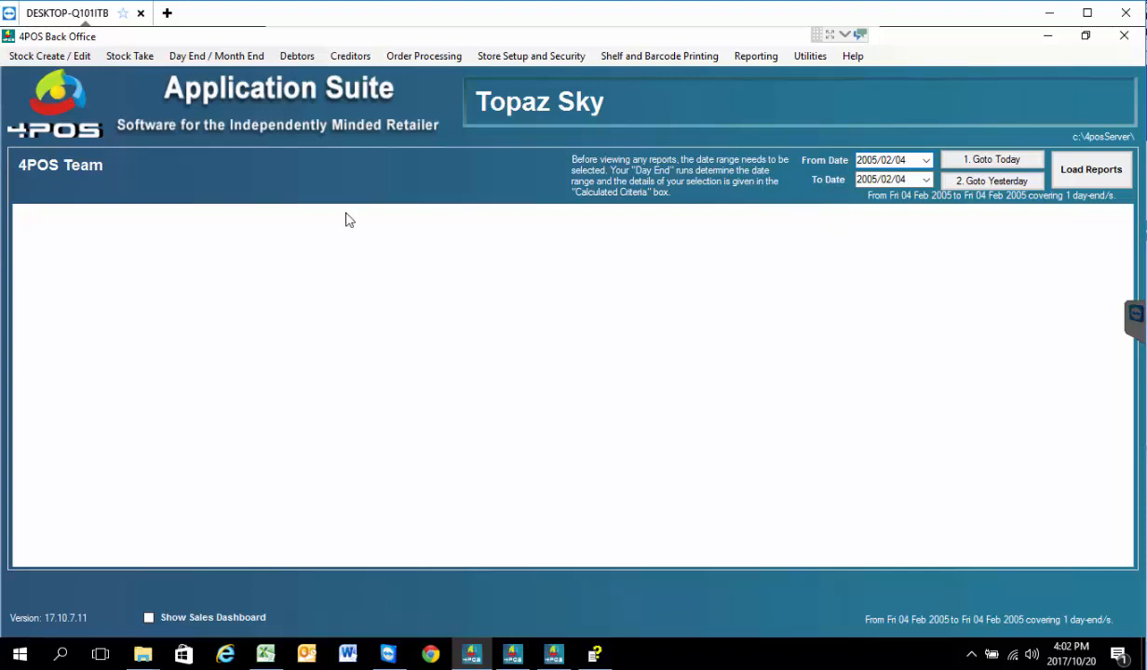
left_click(213, 58)
left_click(212, 58)
left_click(205, 55)
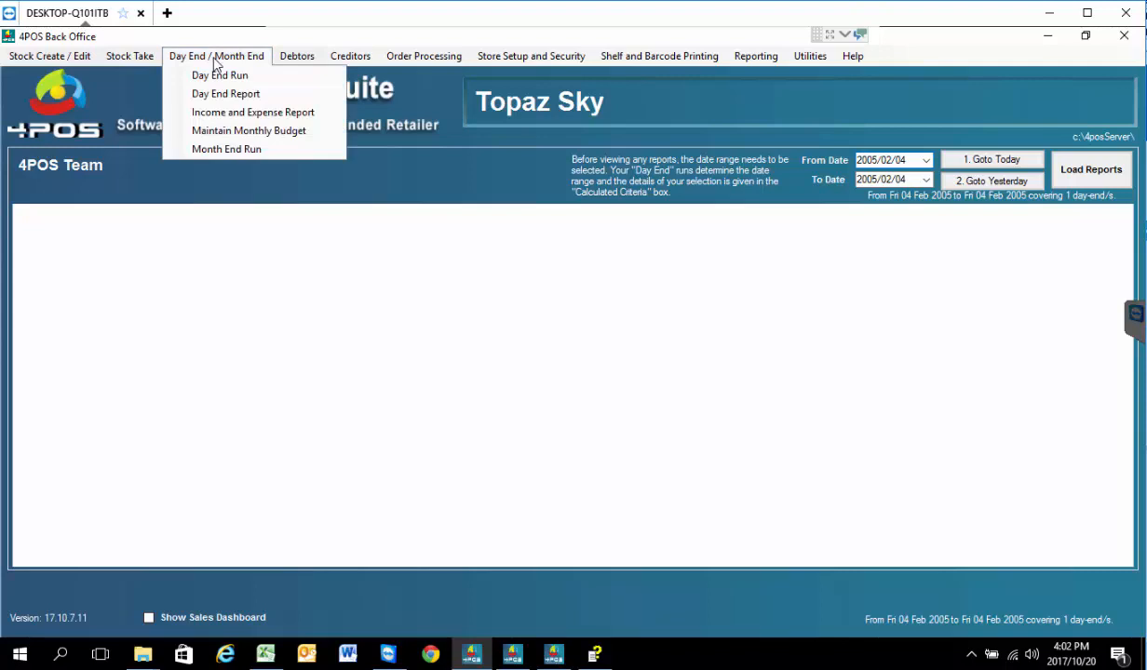
left_click(224, 75)
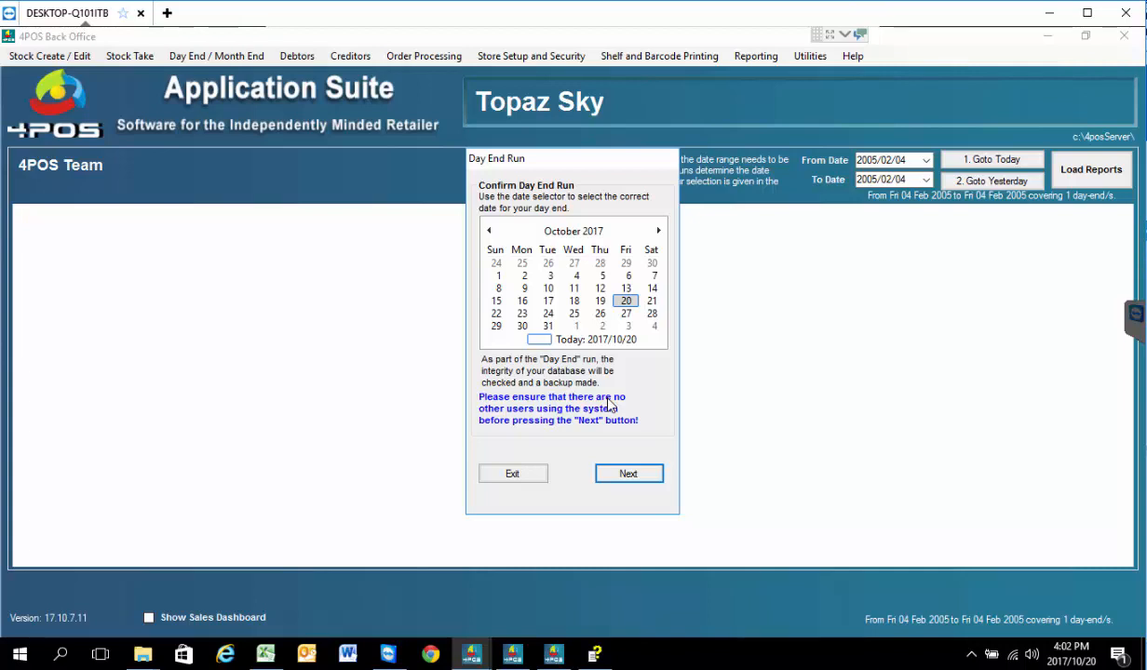
left_click(601, 301)
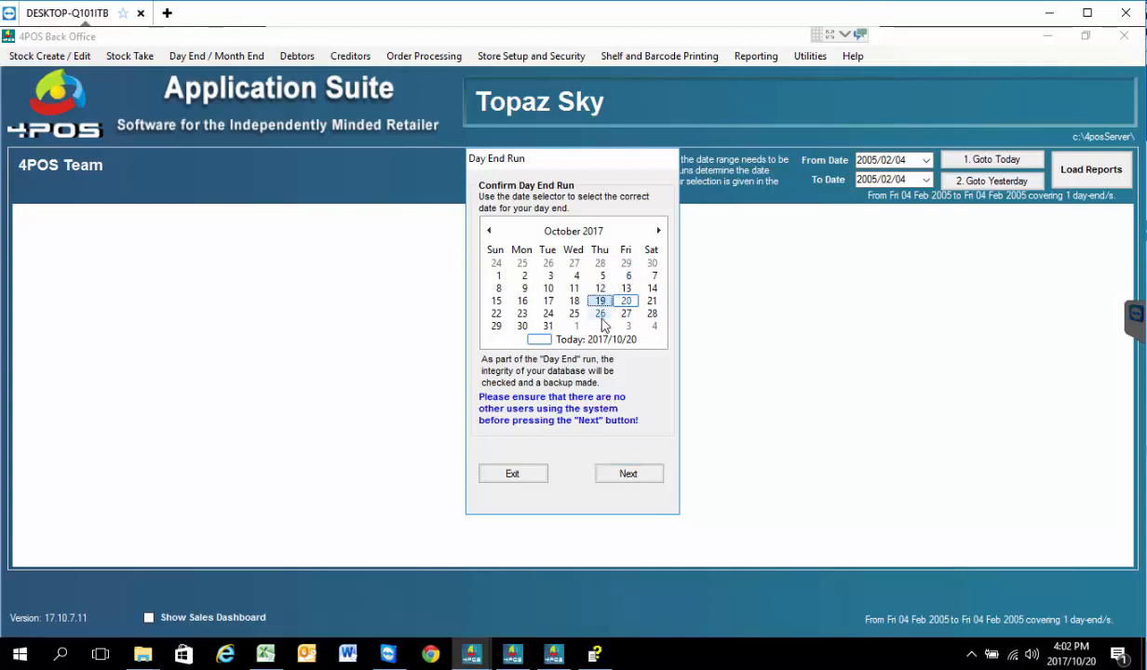
left_click(620, 299)
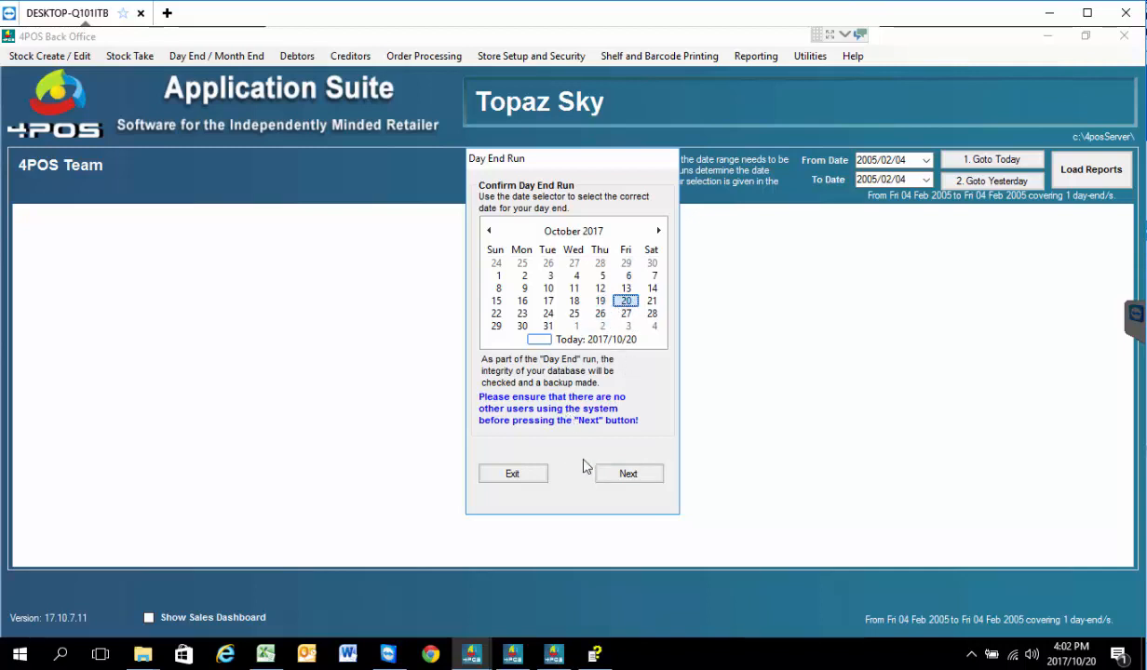
left_click(630, 473)
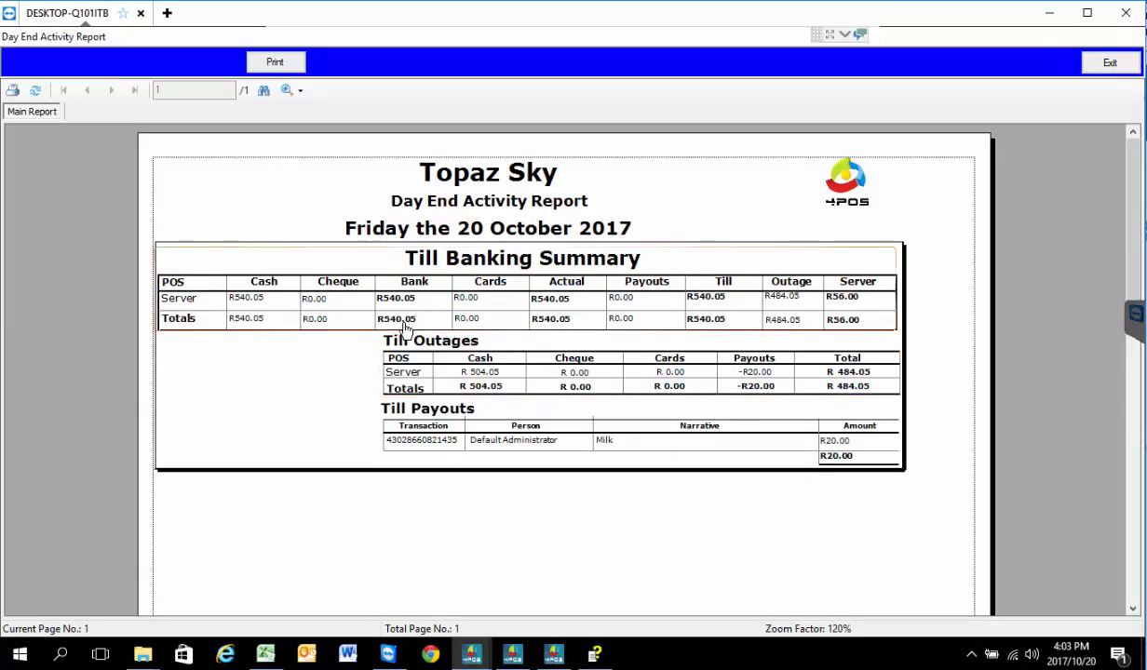
Look through the whole Day End Activity Report, and exit both the report and the Day End Run.
left_click(1137, 576)
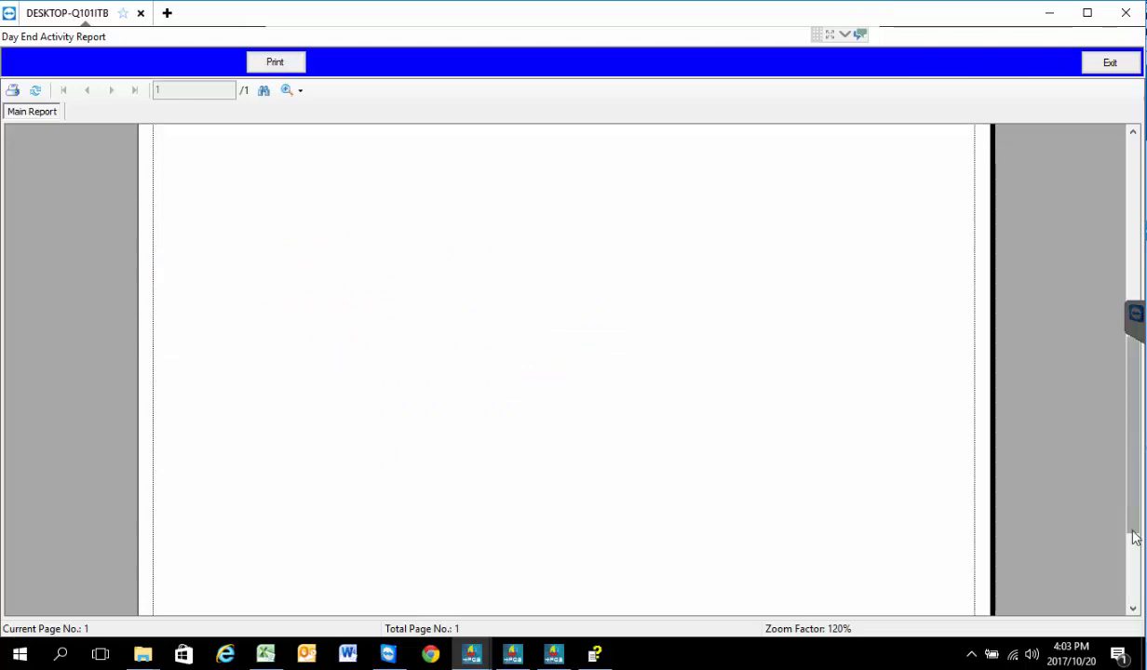
left_click(1128, 214)
left_click(1129, 214)
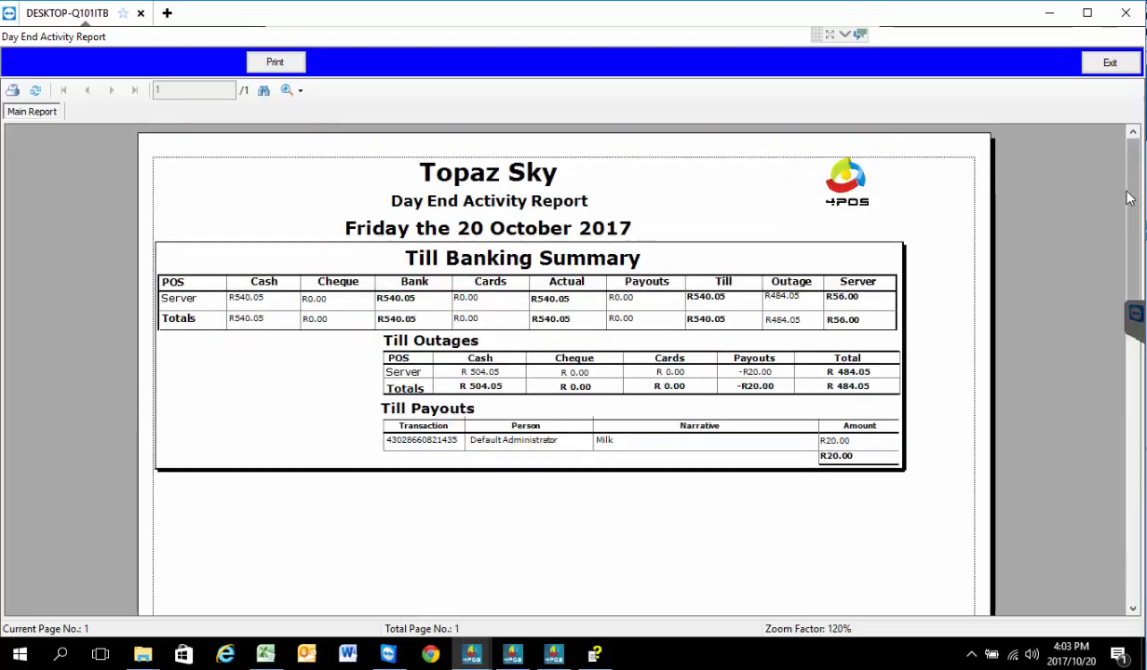
left_click(1106, 65)
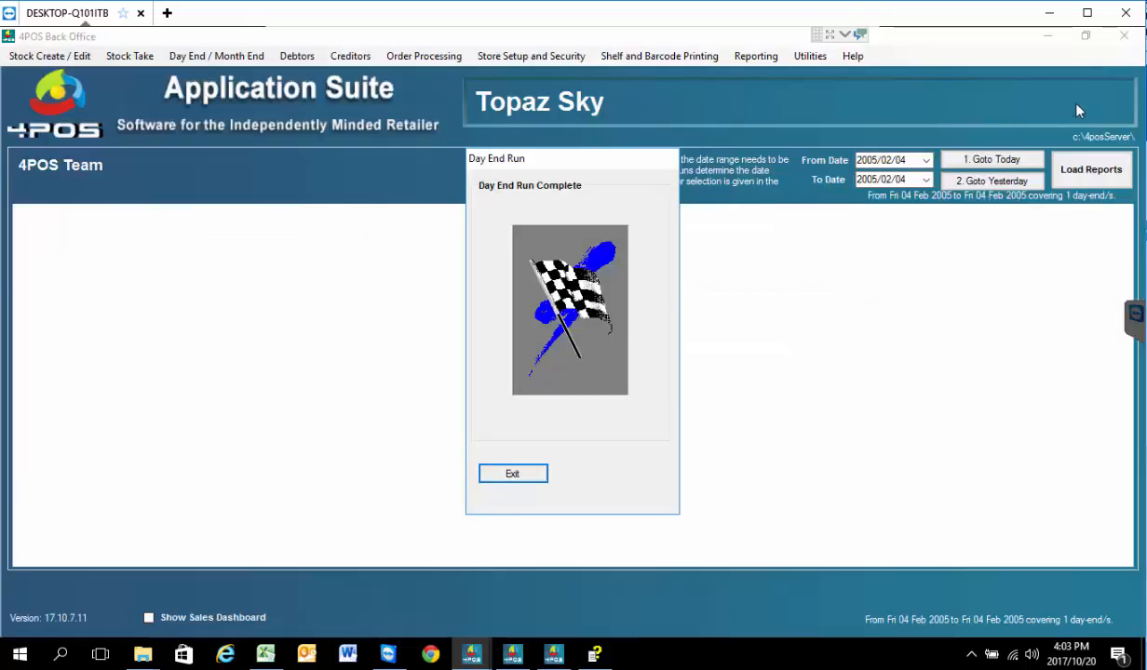
left_click(512, 474)
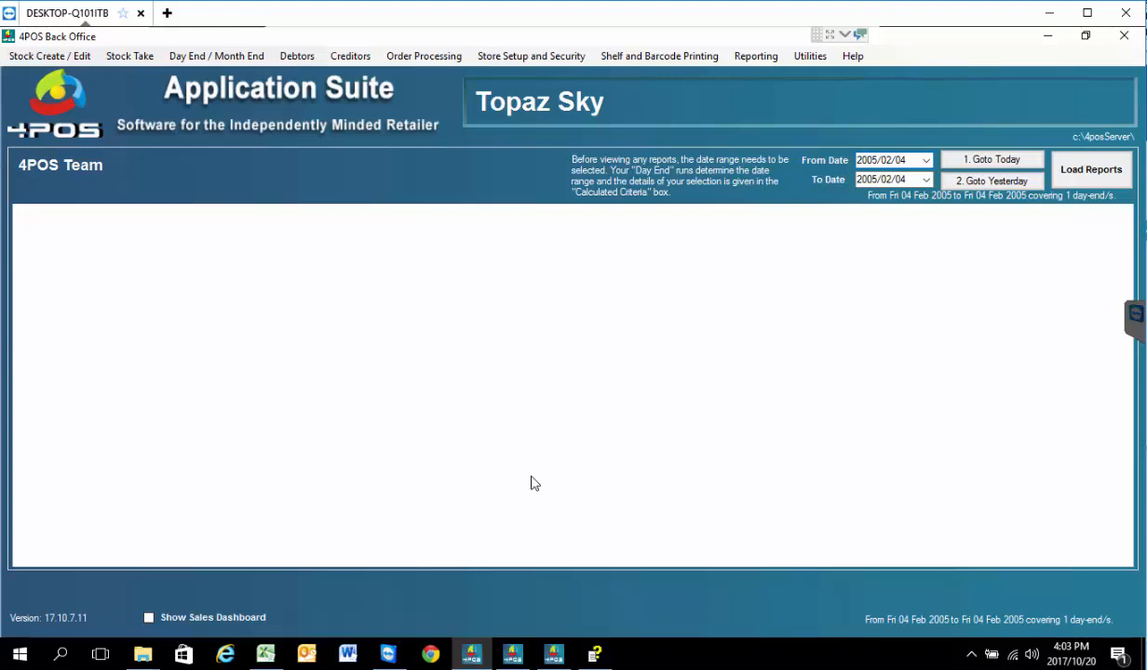
Set the report date range to yesterday's day end, 2017/10/20, and load the reports.
left_click(1011, 166)
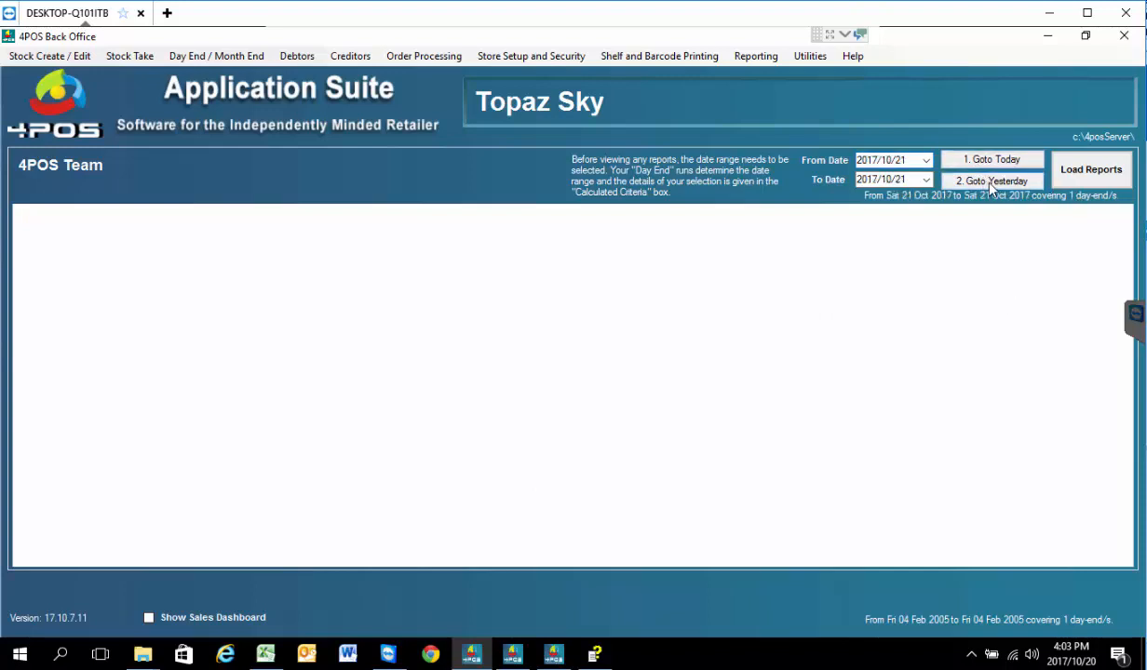
left_click(992, 184)
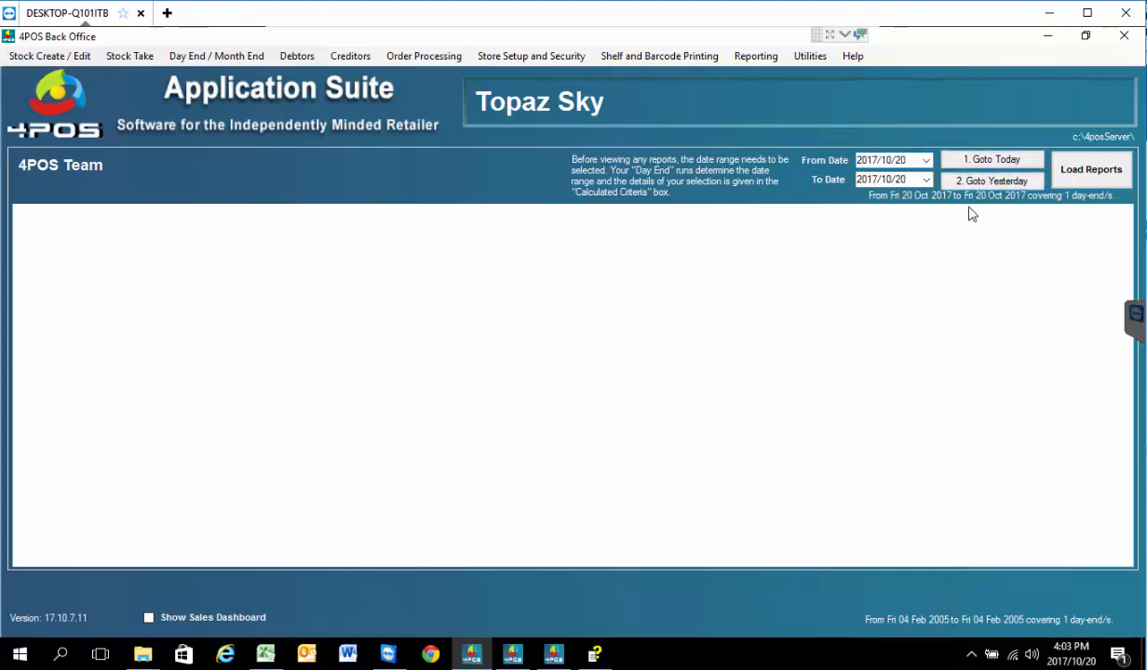
left_click(1104, 172)
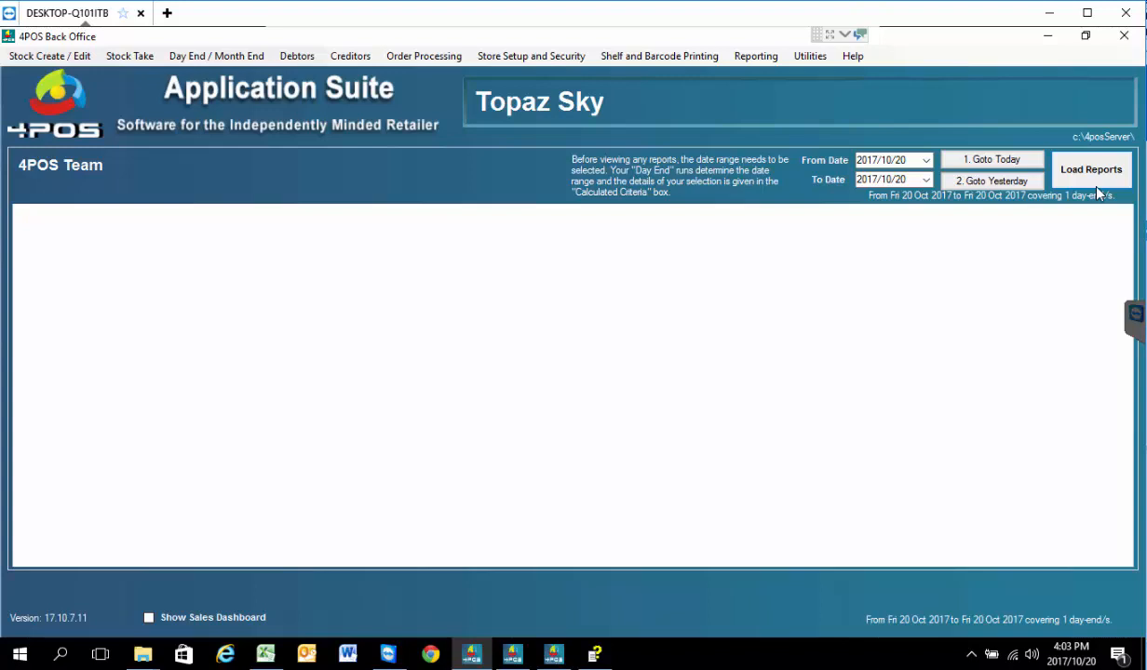
left_click(927, 162)
left_click(928, 164)
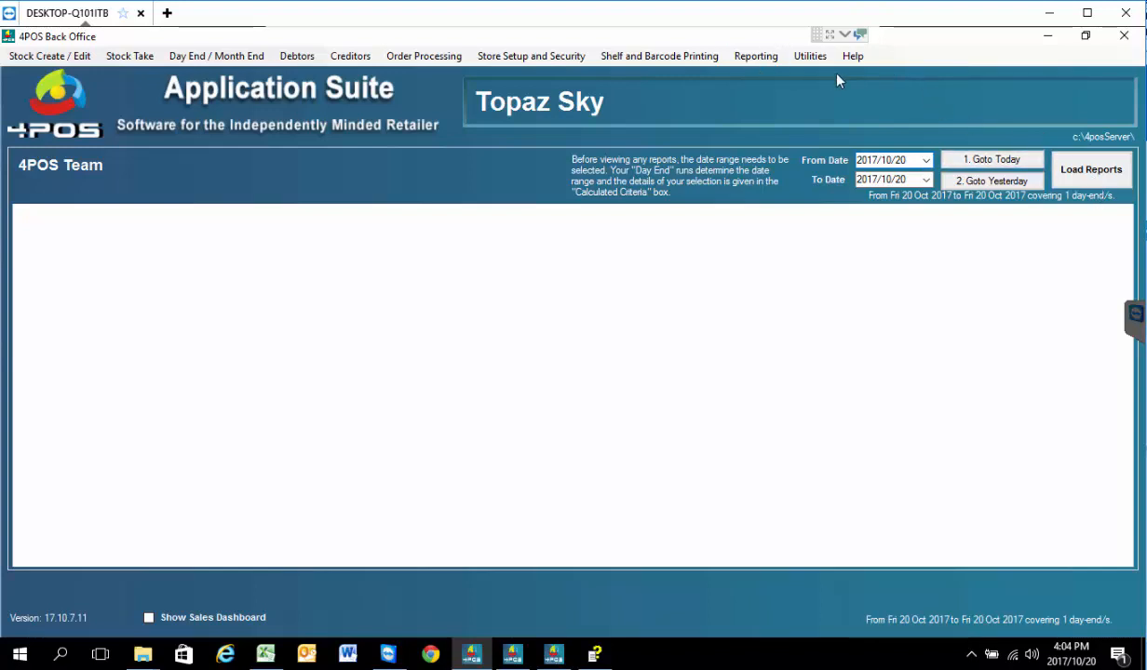
Open the Sales Dashboard report for the loaded date range.
left_click(760, 56)
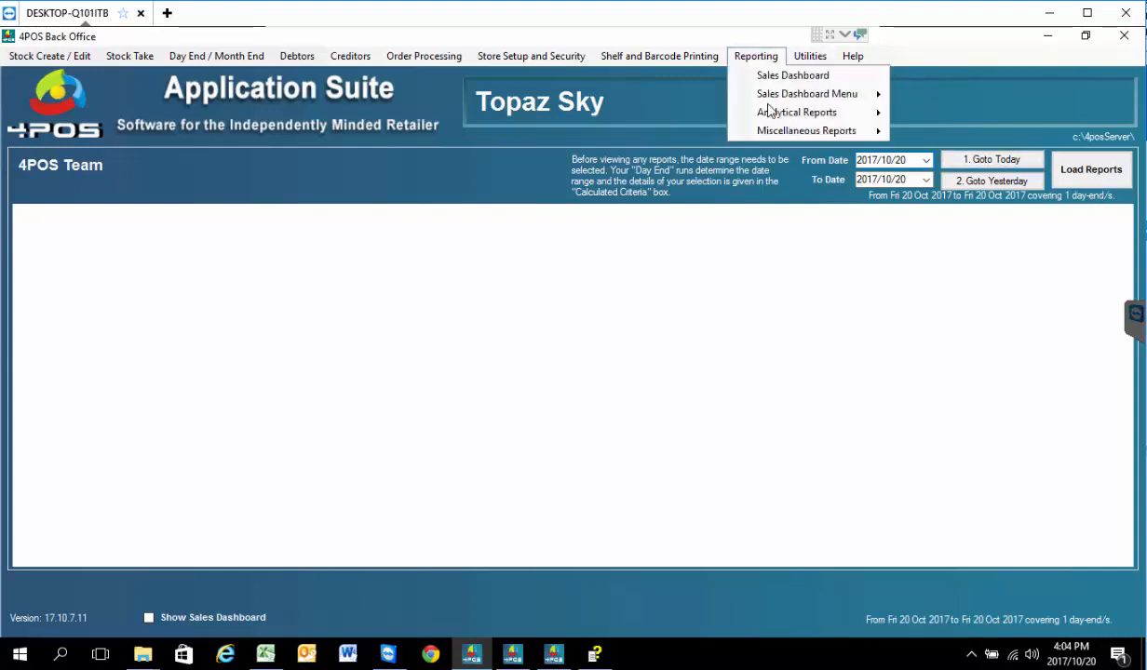
mouse_move(785, 138)
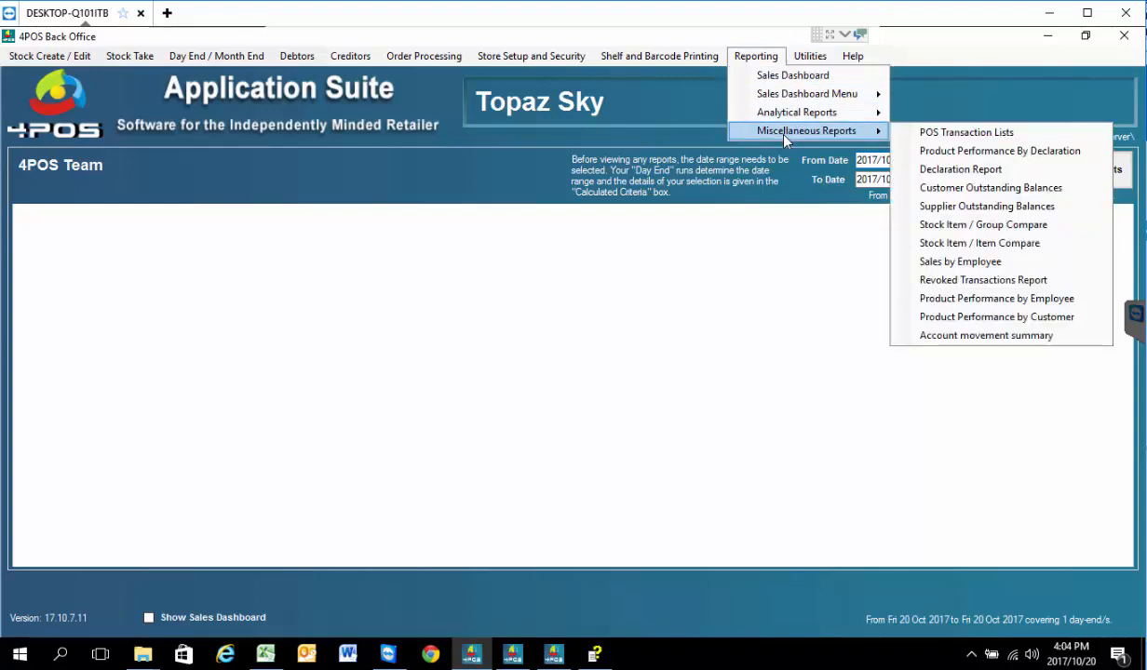
left_click(816, 78)
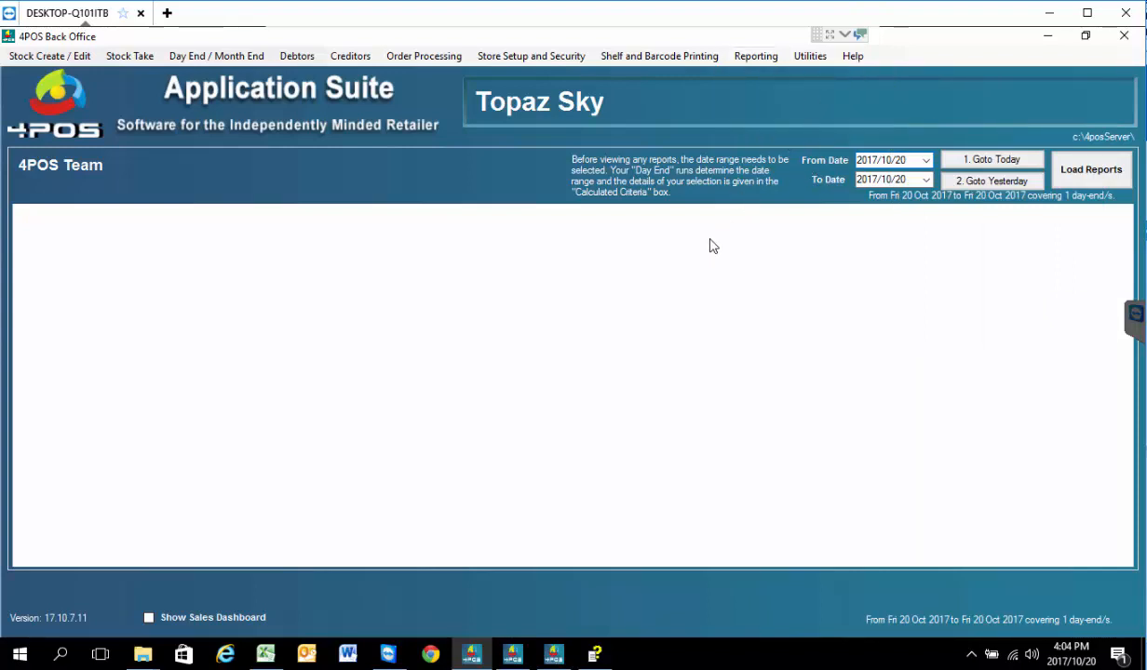
Switch to the 4POS Installation help and collapse the Default Keyboard Layouts and 4POS Scanning topics in its contents.
left_click(591, 650)
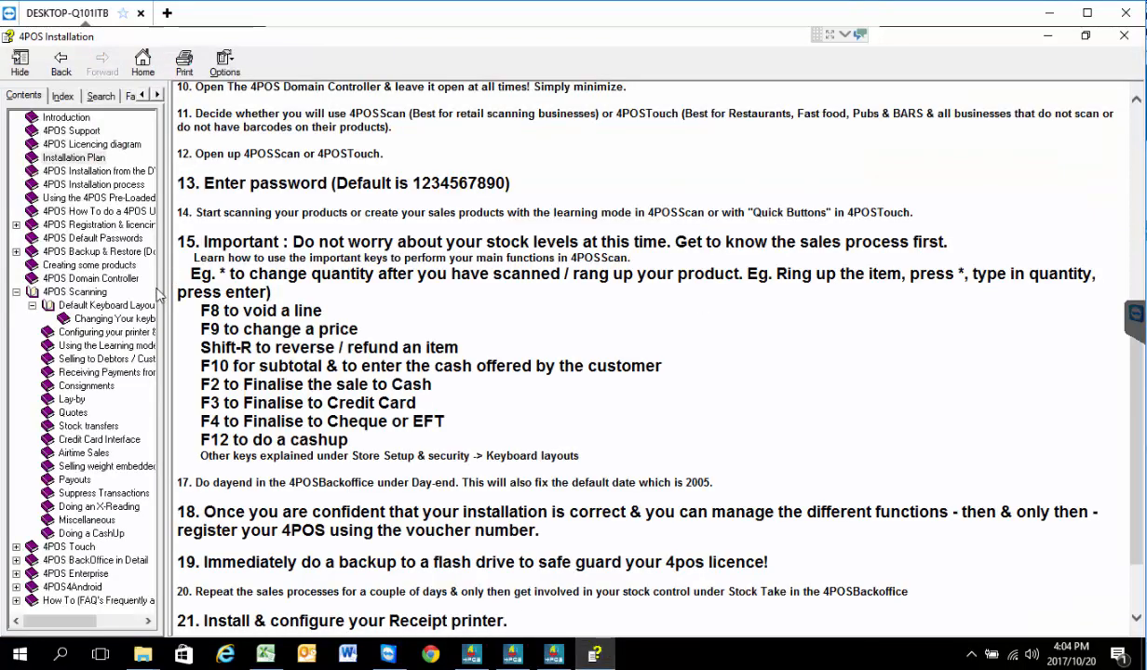
scroll(101, 456, "right", 1)
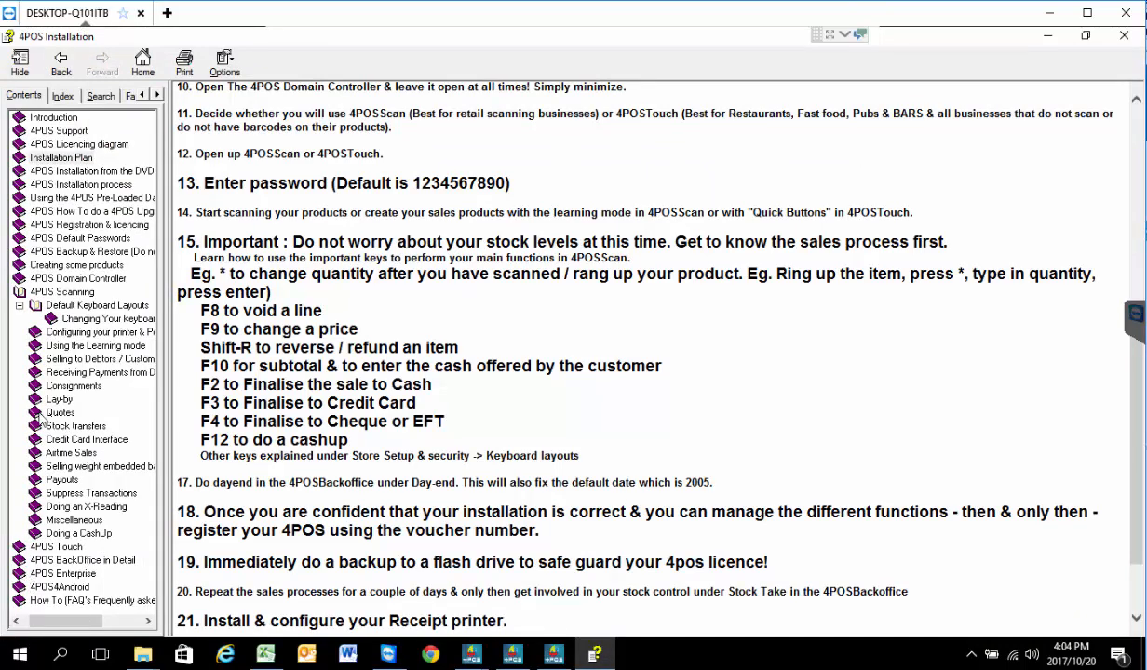
left_click(80, 621)
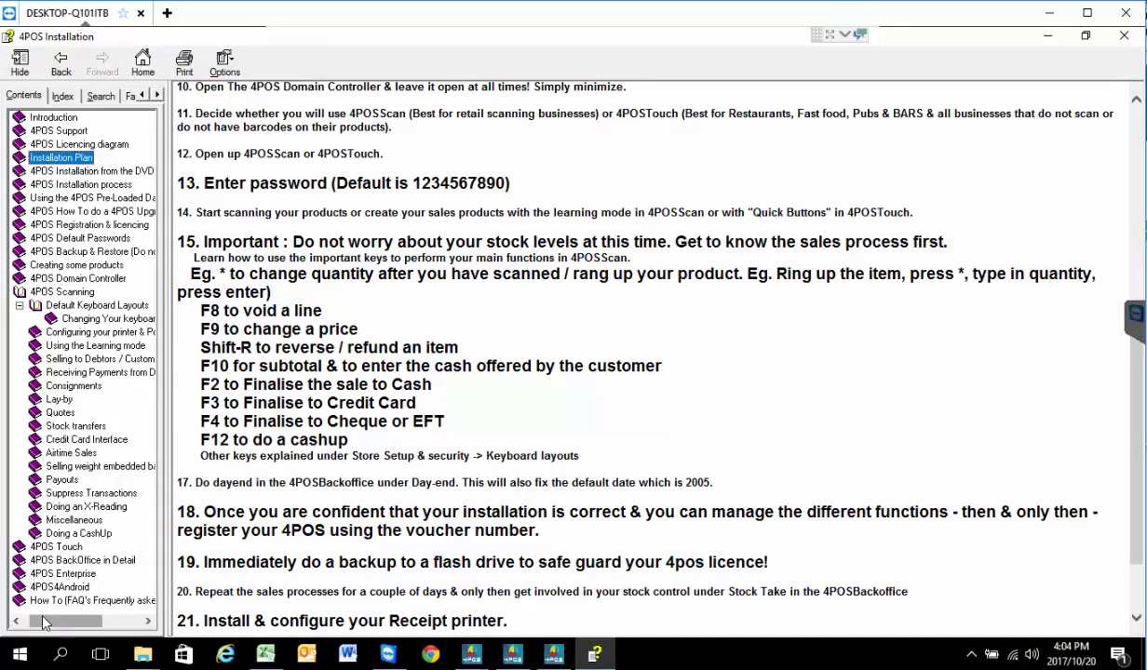
left_click(20, 306)
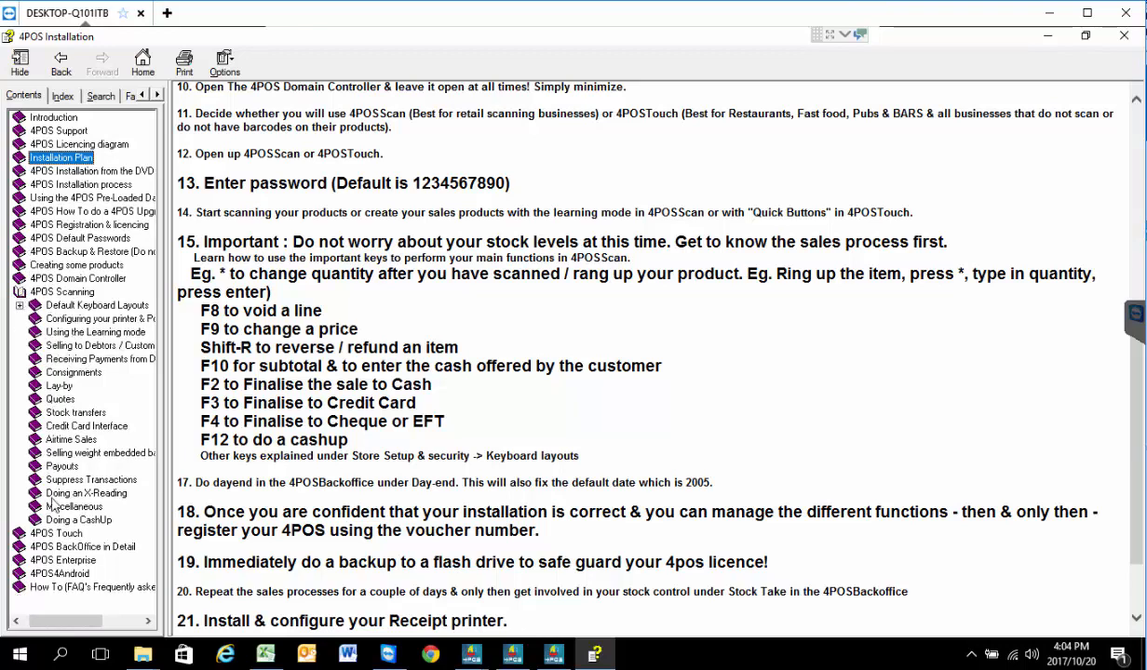
left_click_drag(59, 622, 52, 622)
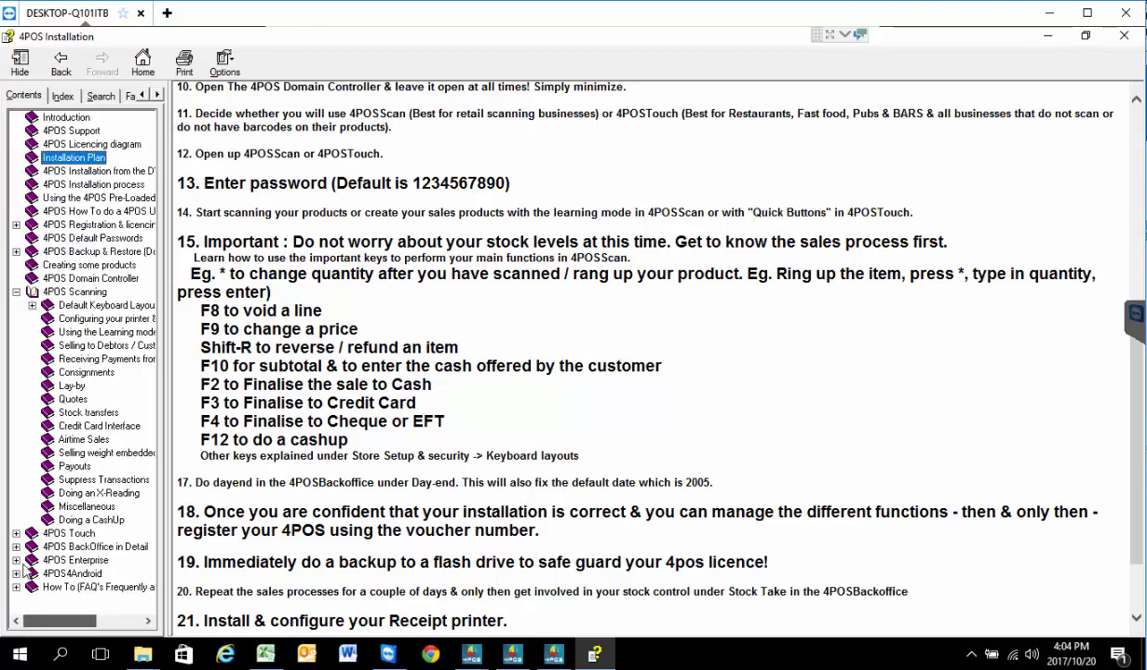
left_click(16, 292)
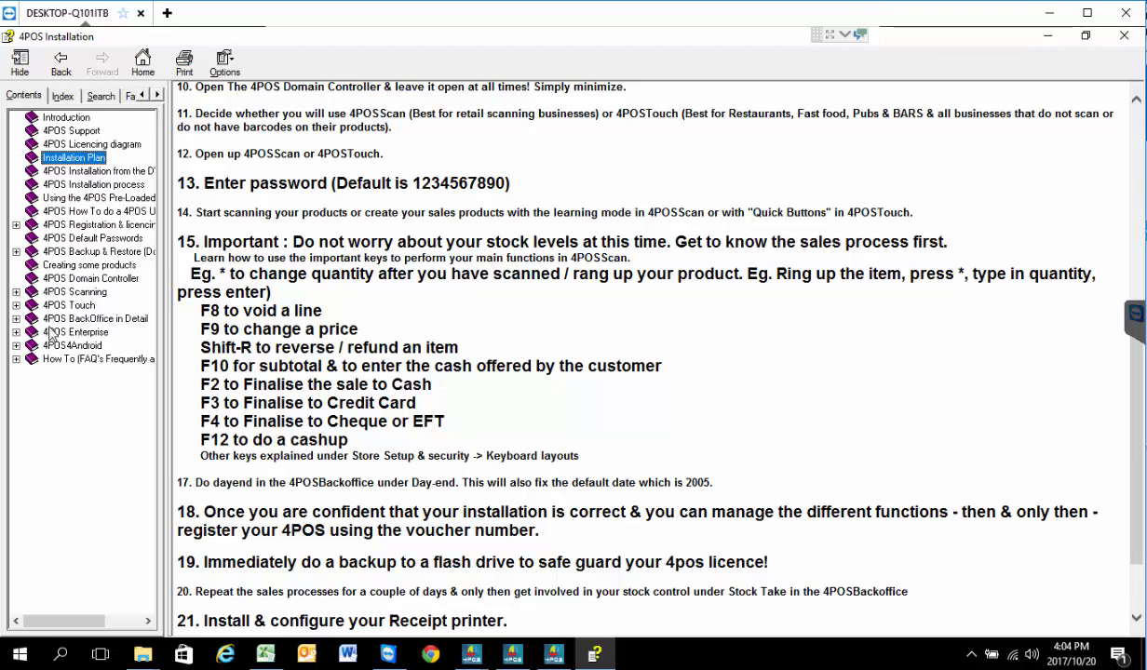
Open the Sales Dashboard help topic in the Reporting section of 4POS BackOffice in Detail and examine its sample report.
left_click(16, 319)
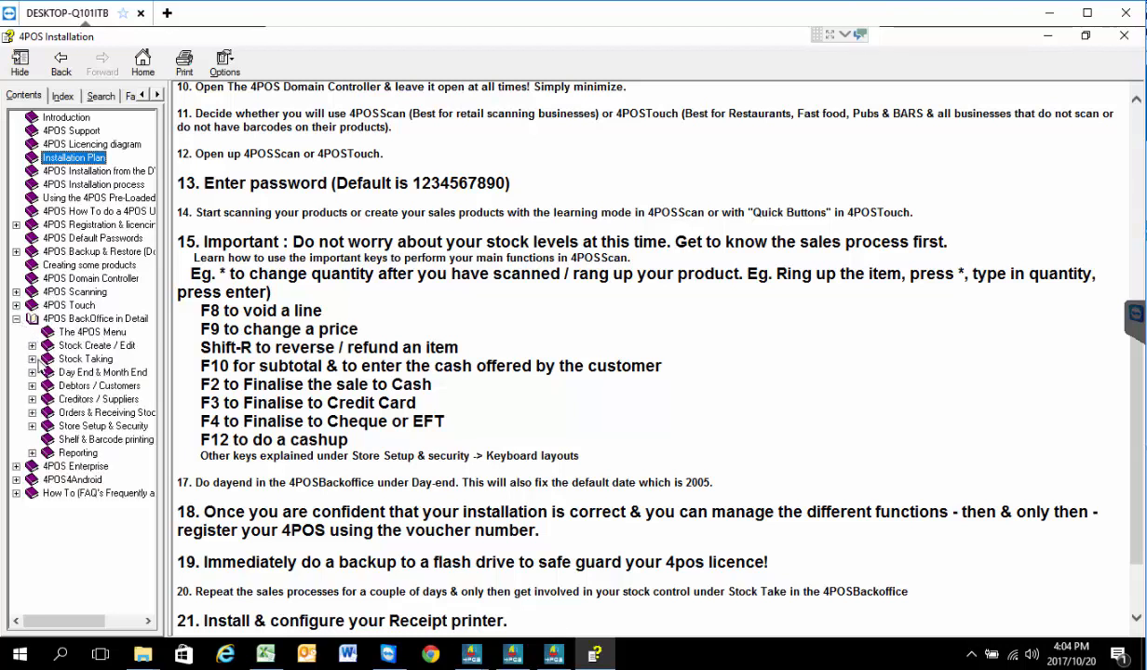
left_click(32, 453)
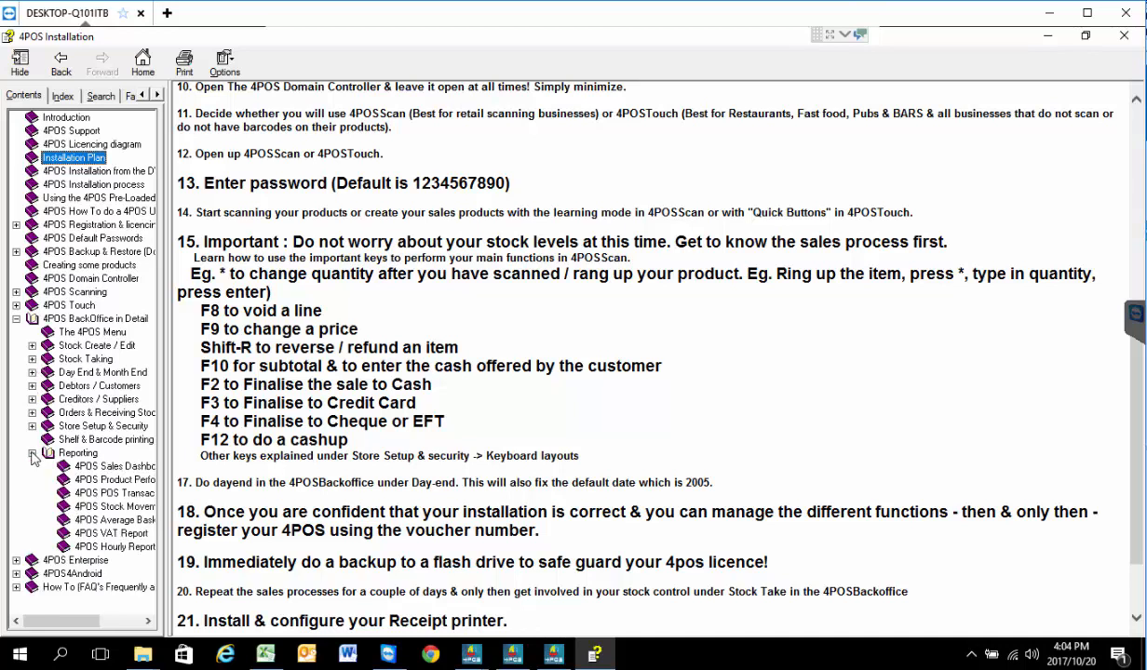
left_click(103, 467)
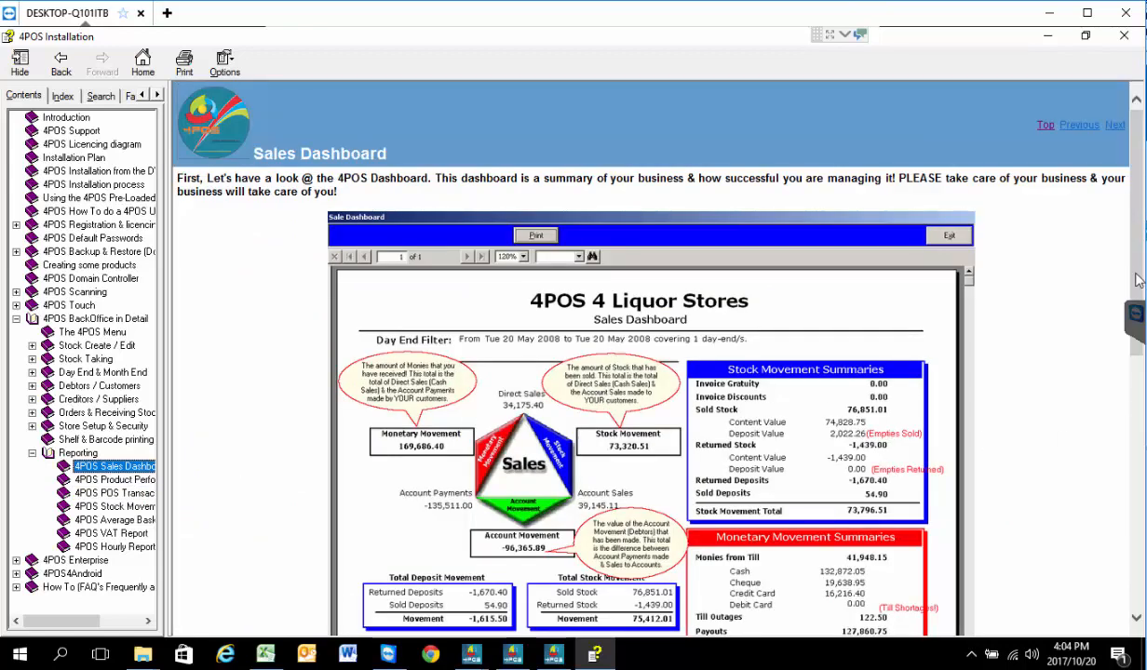
scroll(1138, 281, "down", 3)
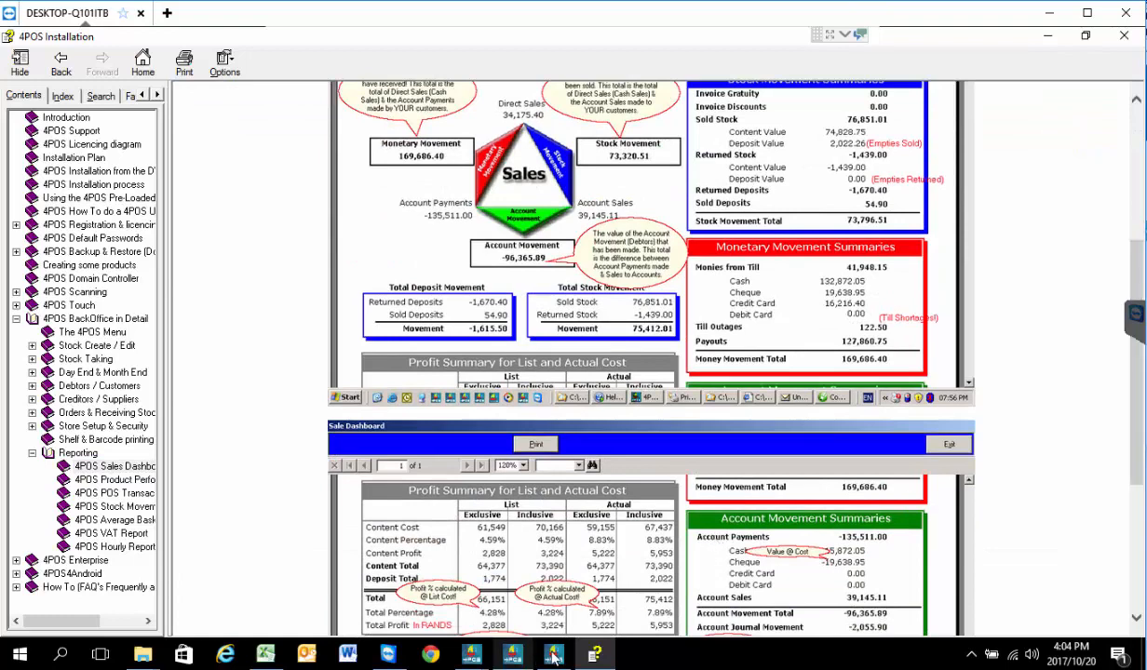
Switch back to the Sale Dashboard report window of 4POS Back Office.
left_click(553, 655)
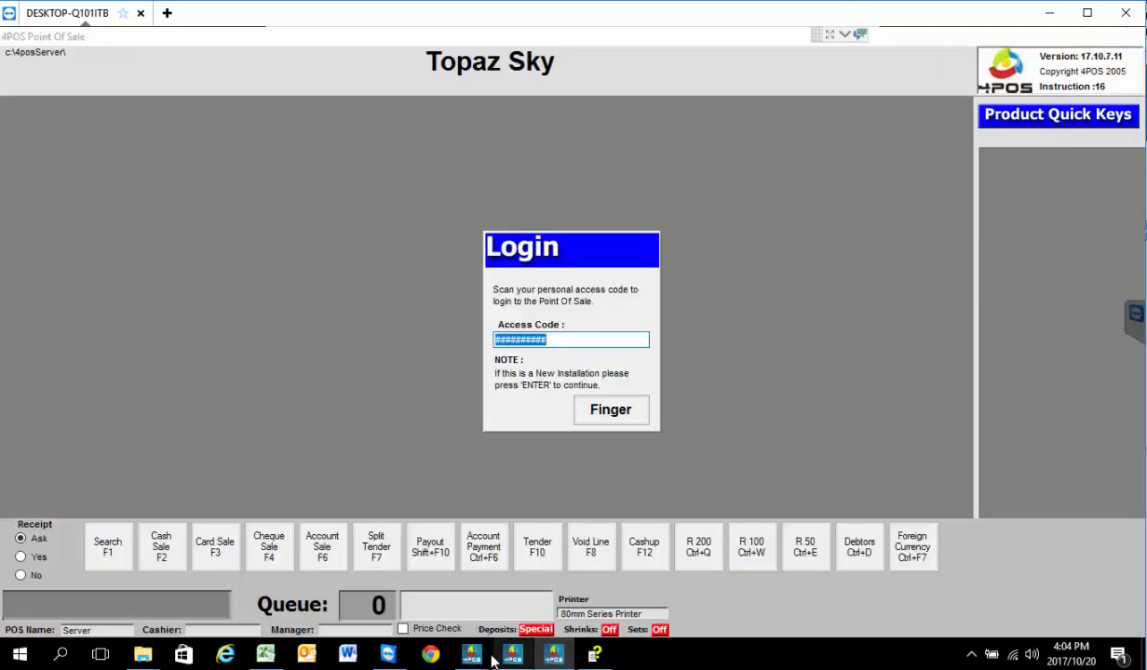
left_click(472, 655)
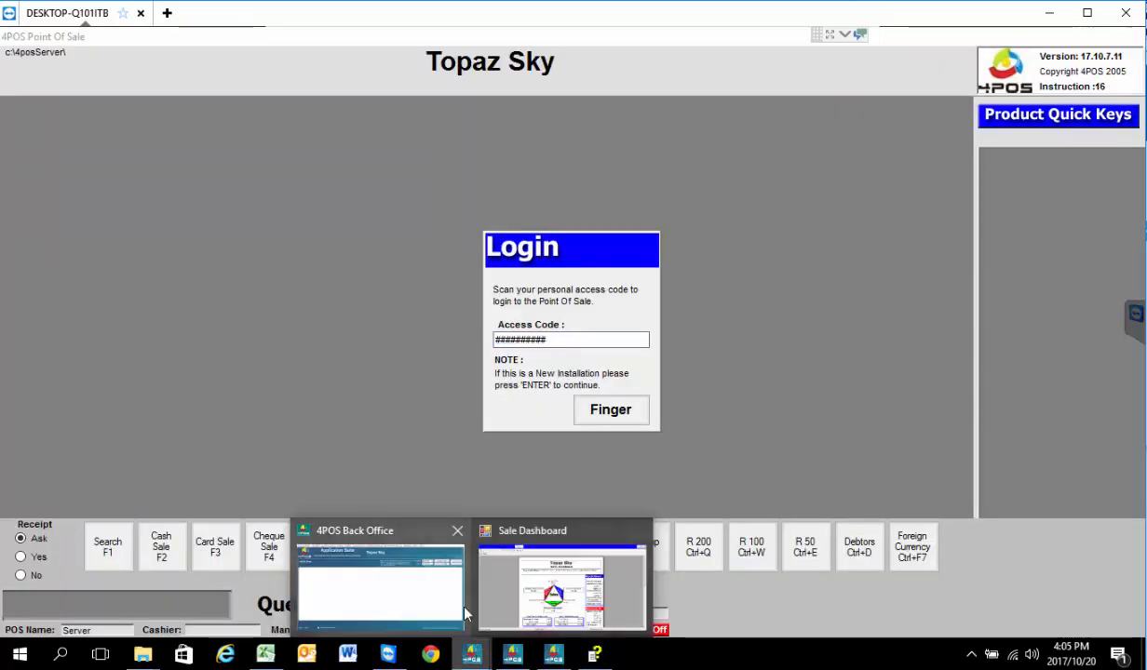
left_click(555, 587)
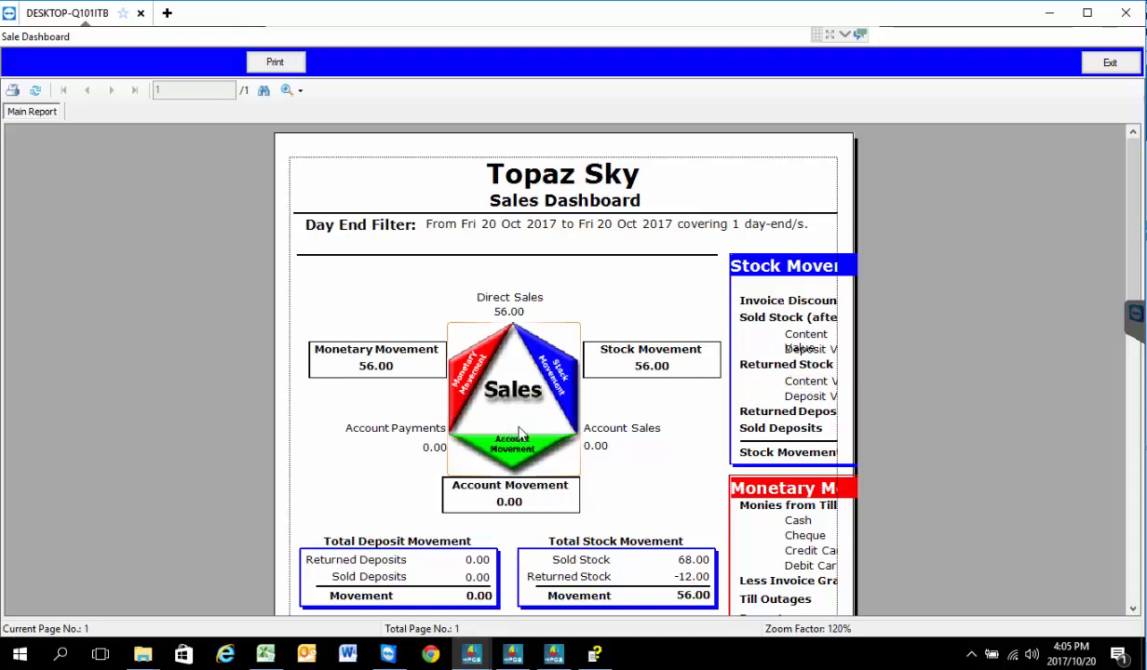
Open Devices and Printers in the Windows Control Panel and select the HP Deskjet 4640 series (Copy 1) printer.
left_click(21, 658)
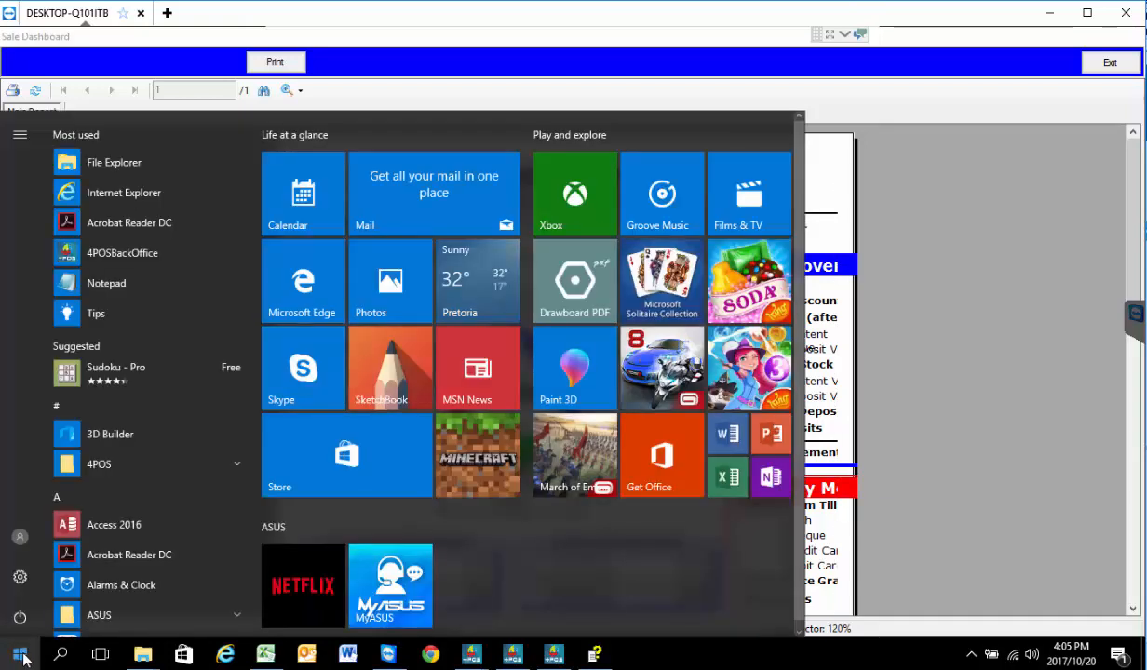
right_click(20, 659)
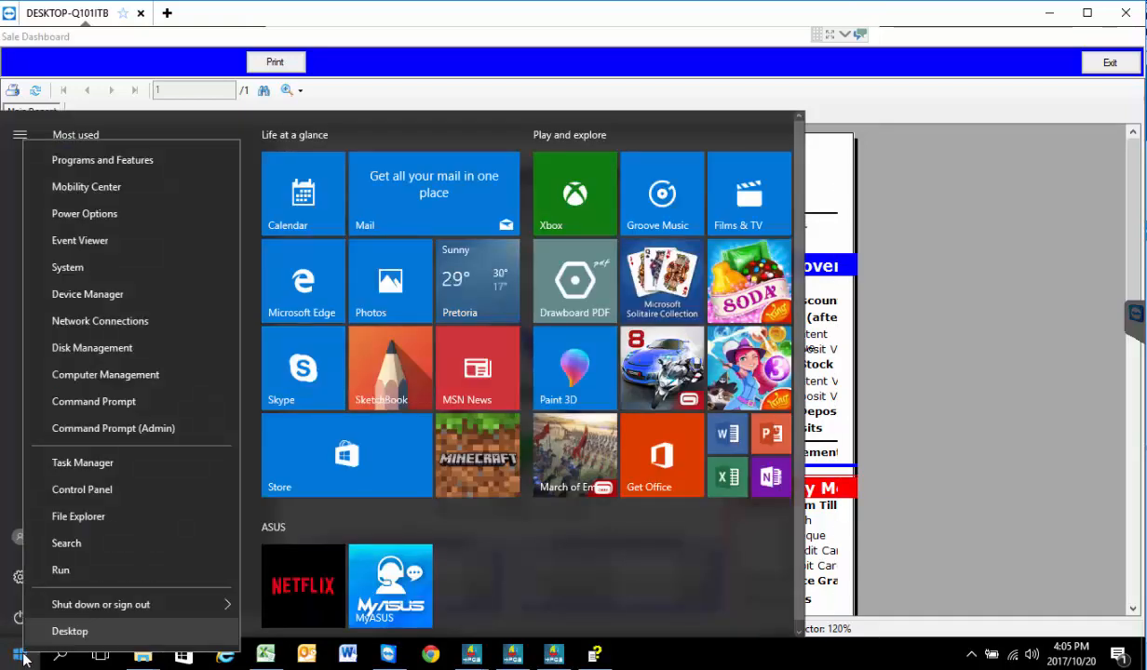
left_click(118, 489)
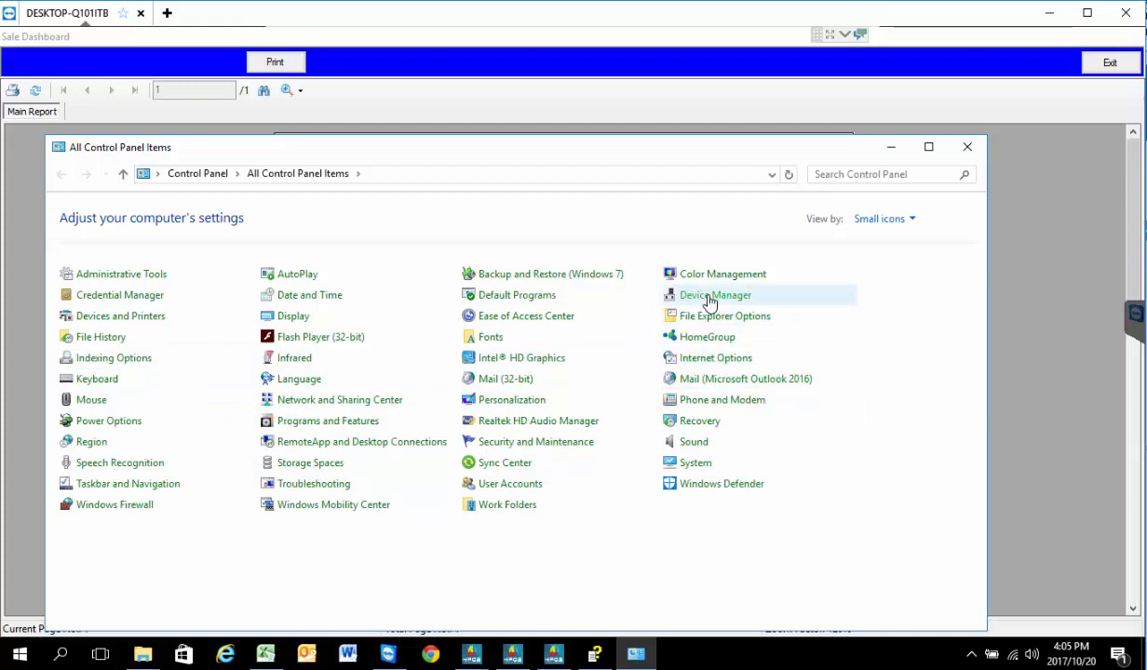
left_click(116, 317)
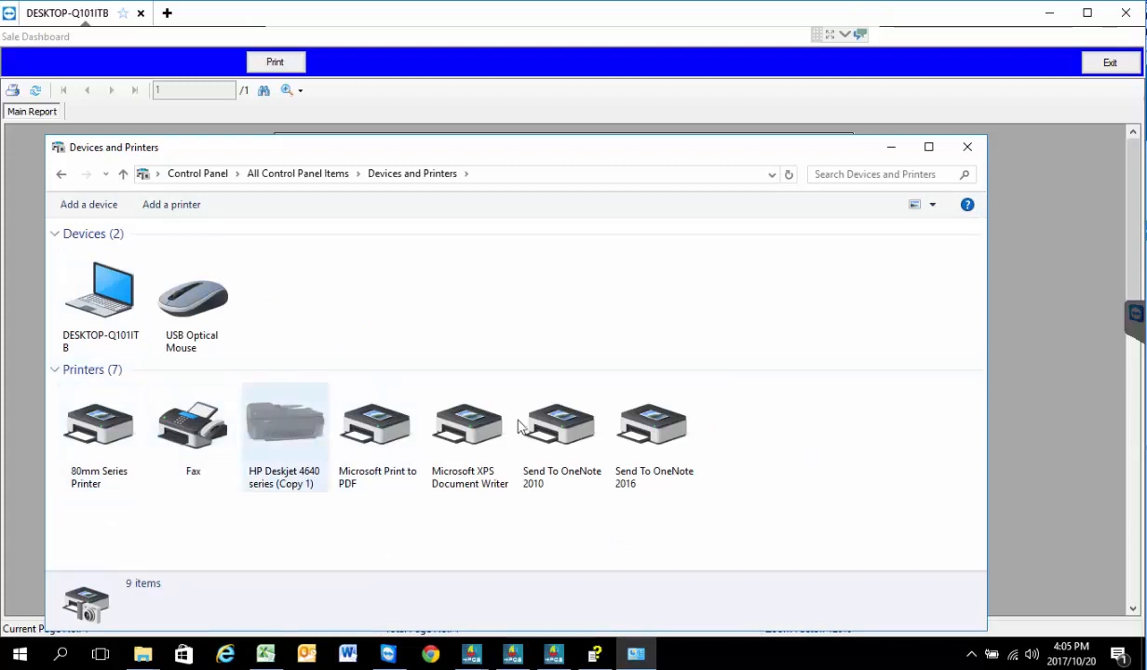
left_click(288, 429)
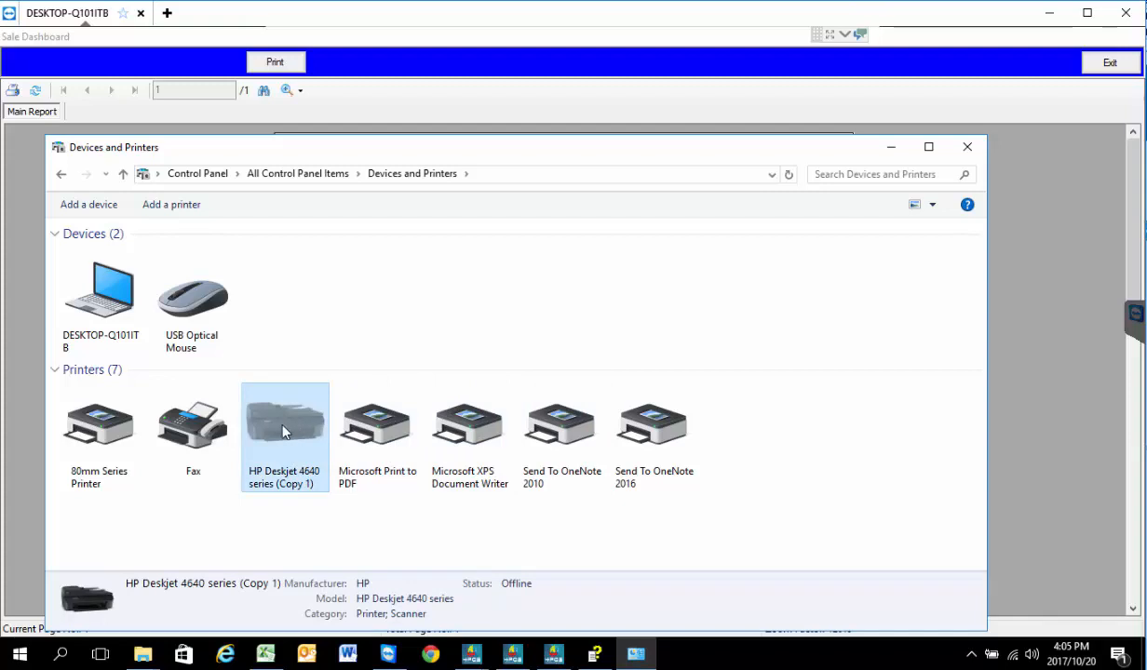
Set the HP Deskjet 4640 series as the Windows default printer and accept that Windows stops managing the default.
right_click(280, 427)
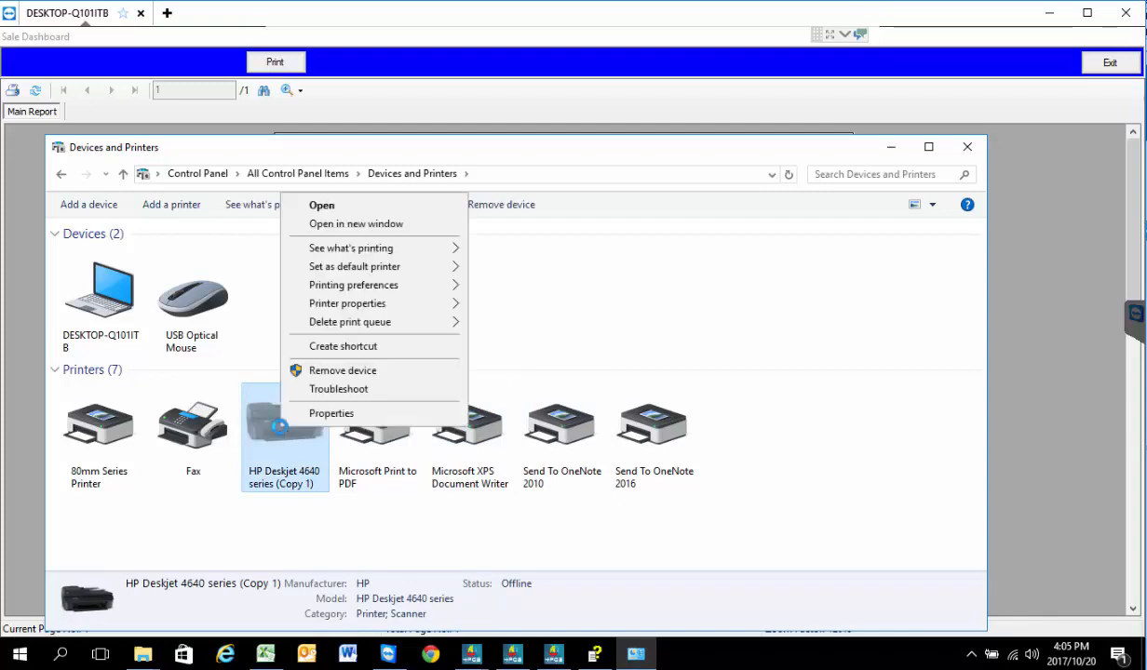
mouse_move(371, 271)
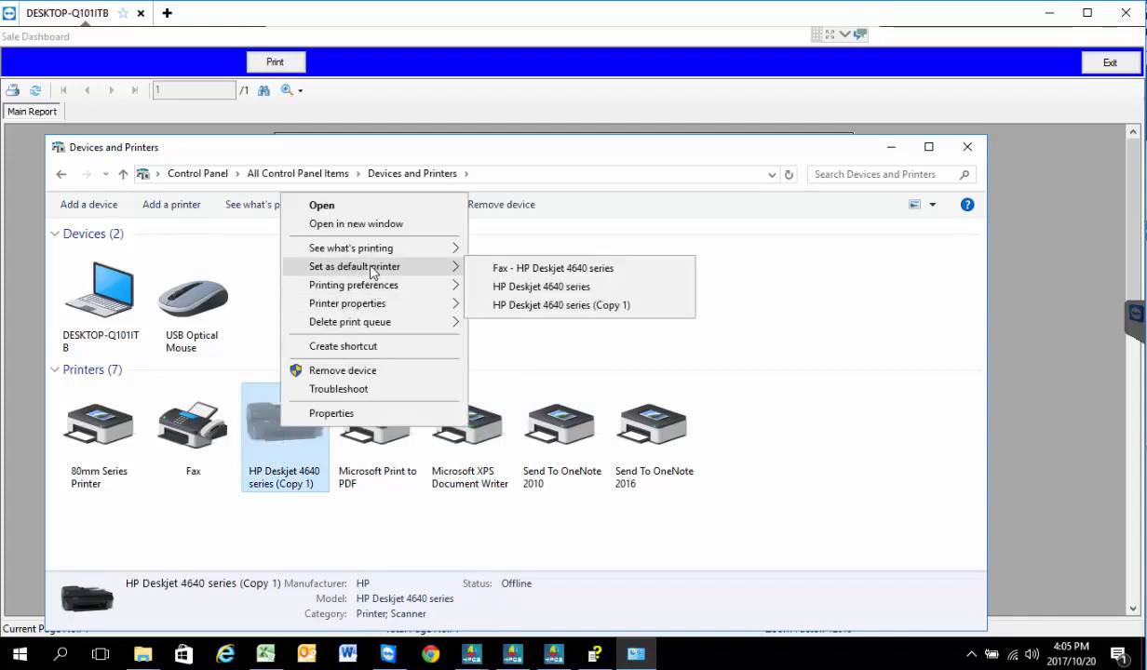
left_click(555, 288)
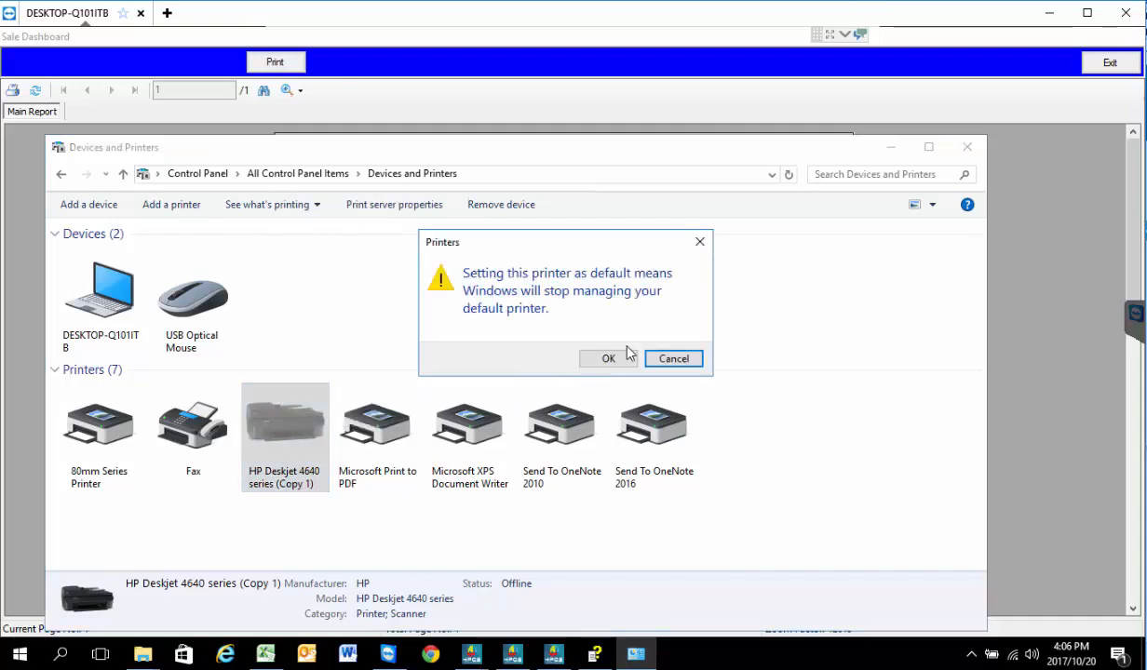
left_click(613, 361)
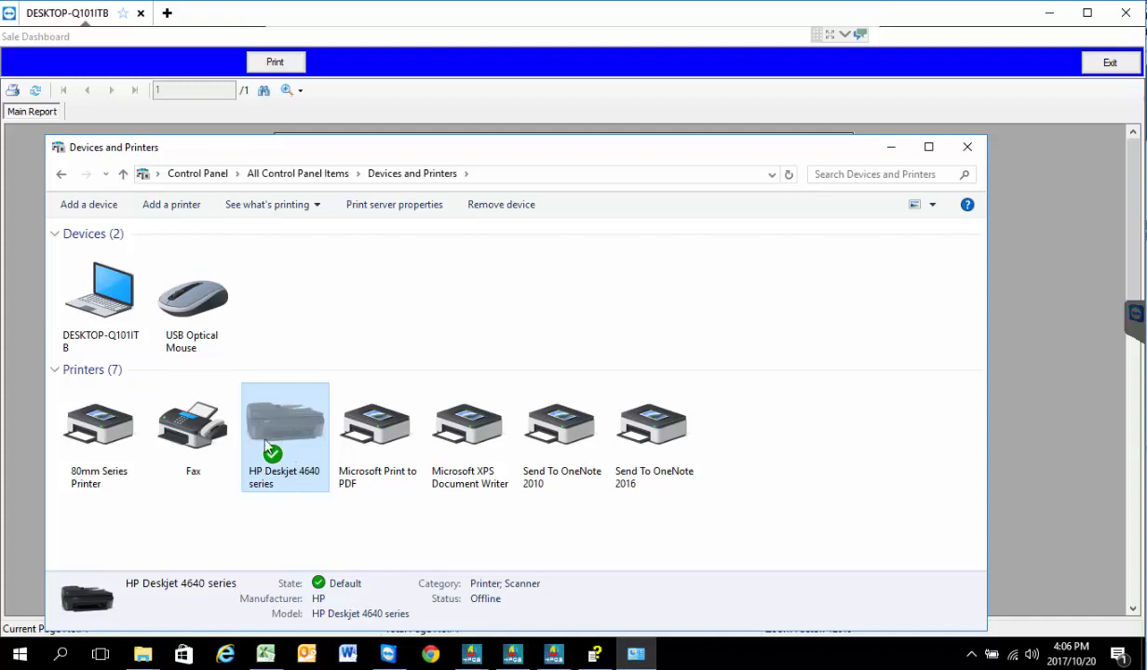
mouse_move(283, 424)
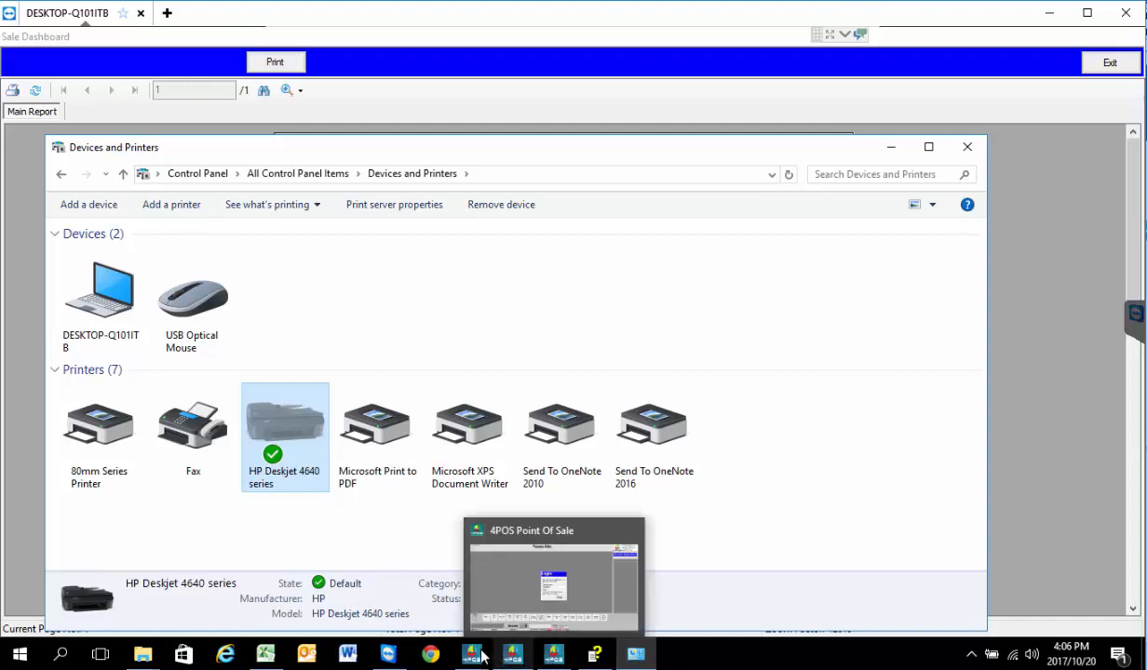
Switch to 4POS Back Office, close the open Sale Dashboard report and generate the Sales Dashboard again.
mouse_move(471, 652)
left_click(531, 594)
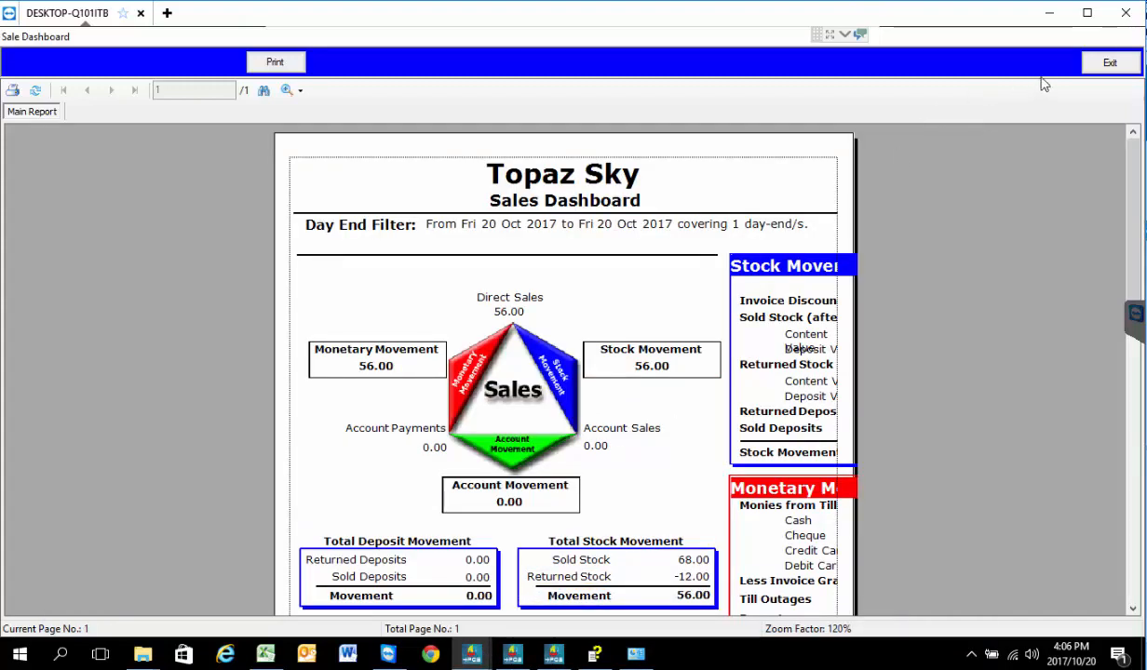
left_click(1104, 64)
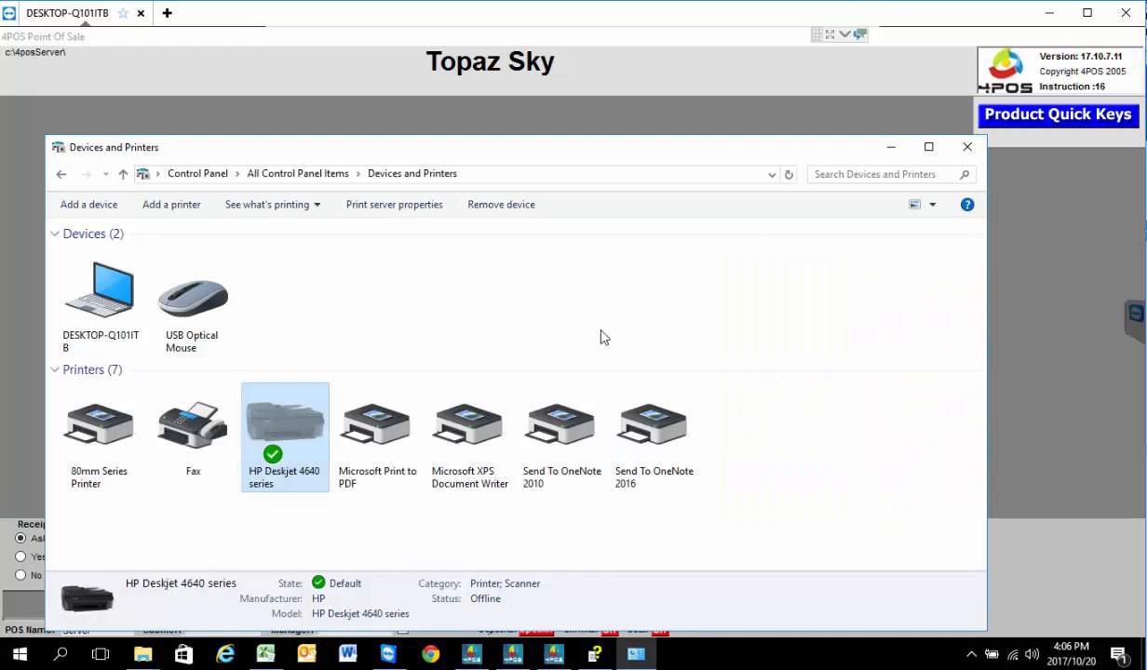
mouse_move(473, 657)
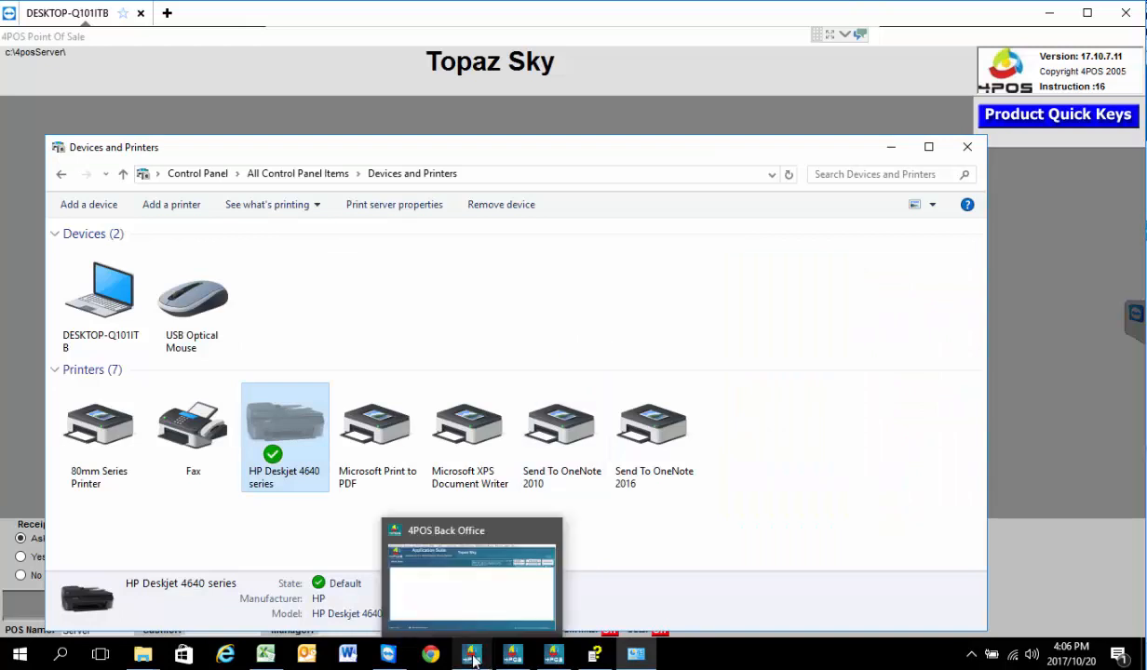
left_click(479, 598)
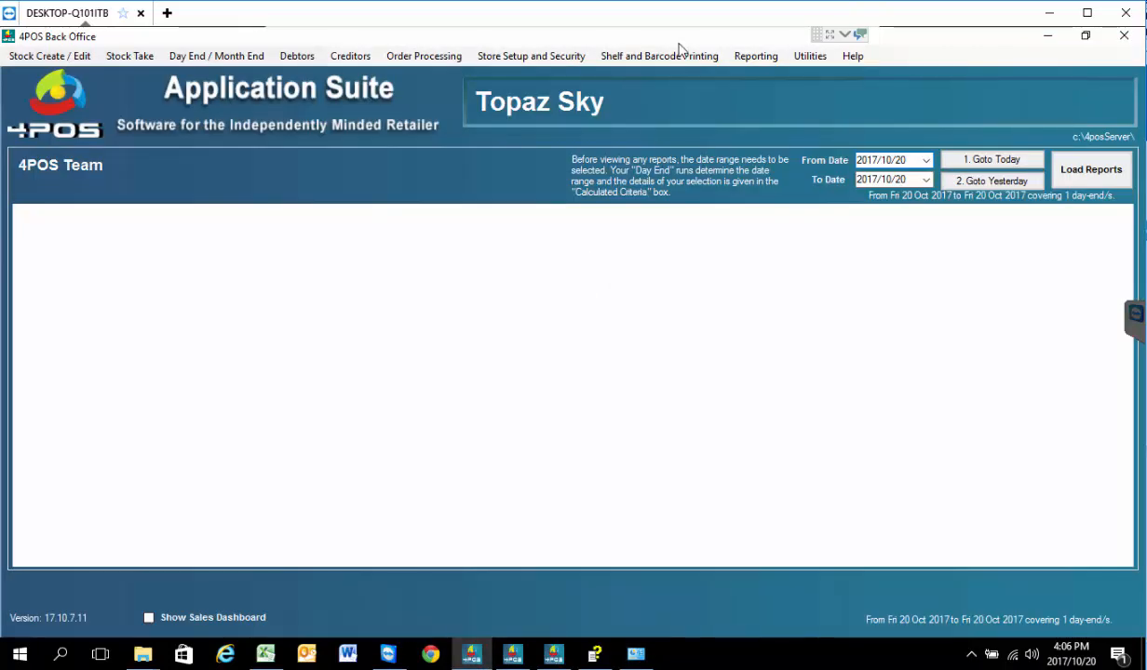
left_click(745, 58)
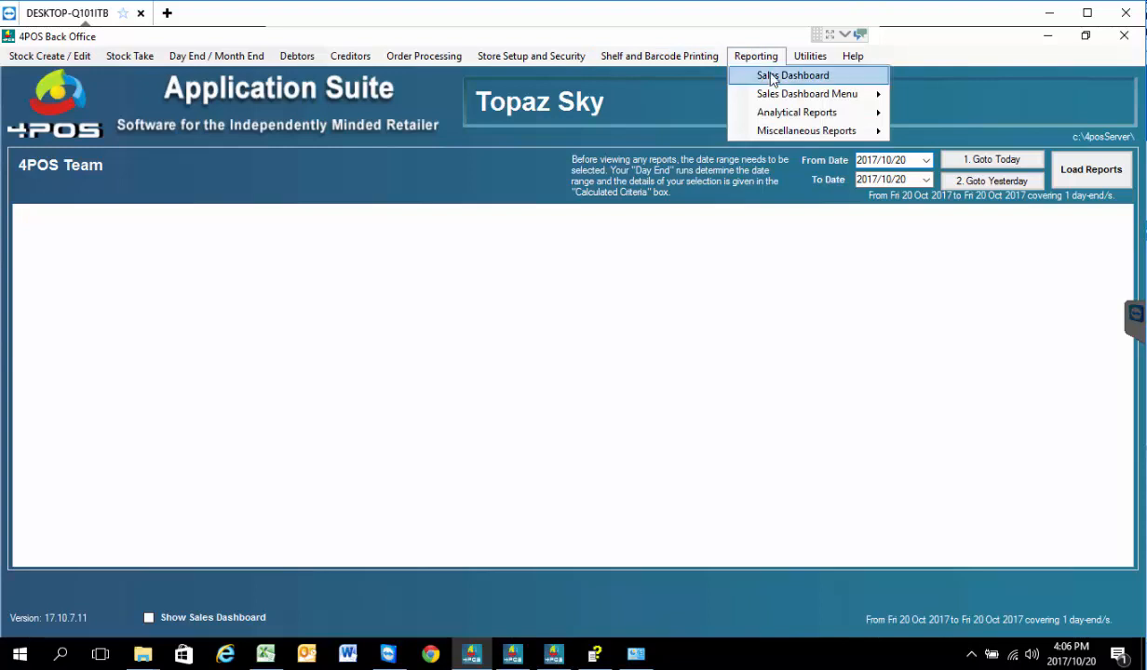
left_click(767, 74)
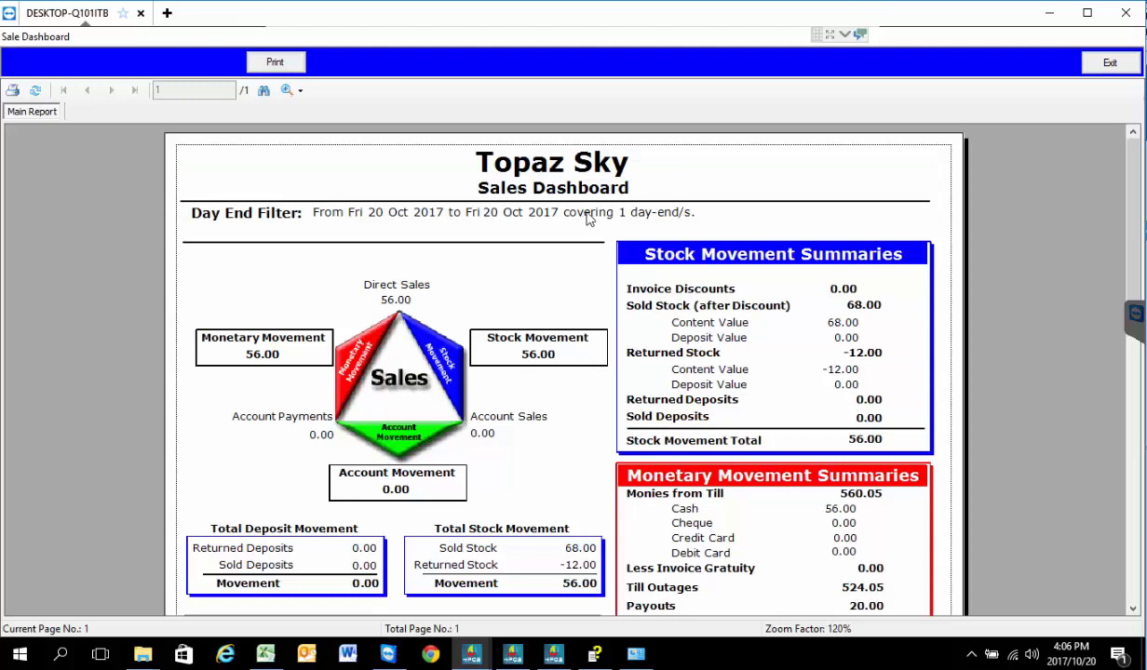
Compare the Stock Movement and Monetary Movement totals, and examine sold stock, returned stock, monies from till and till outages in their summaries.
left_click(517, 359)
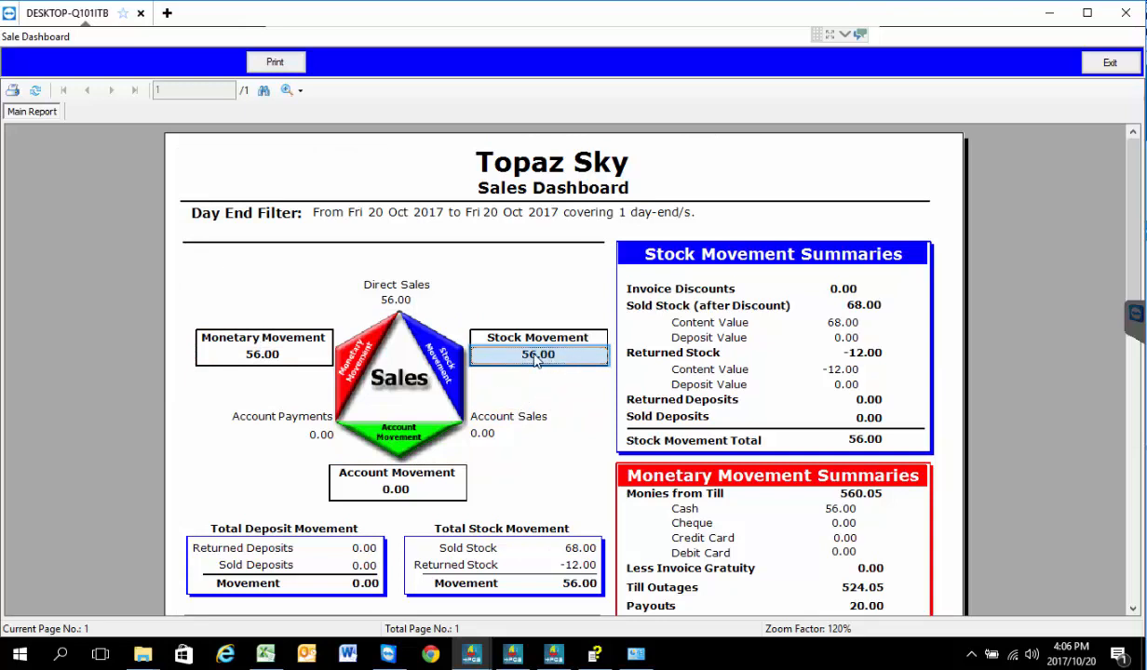
left_click(259, 354)
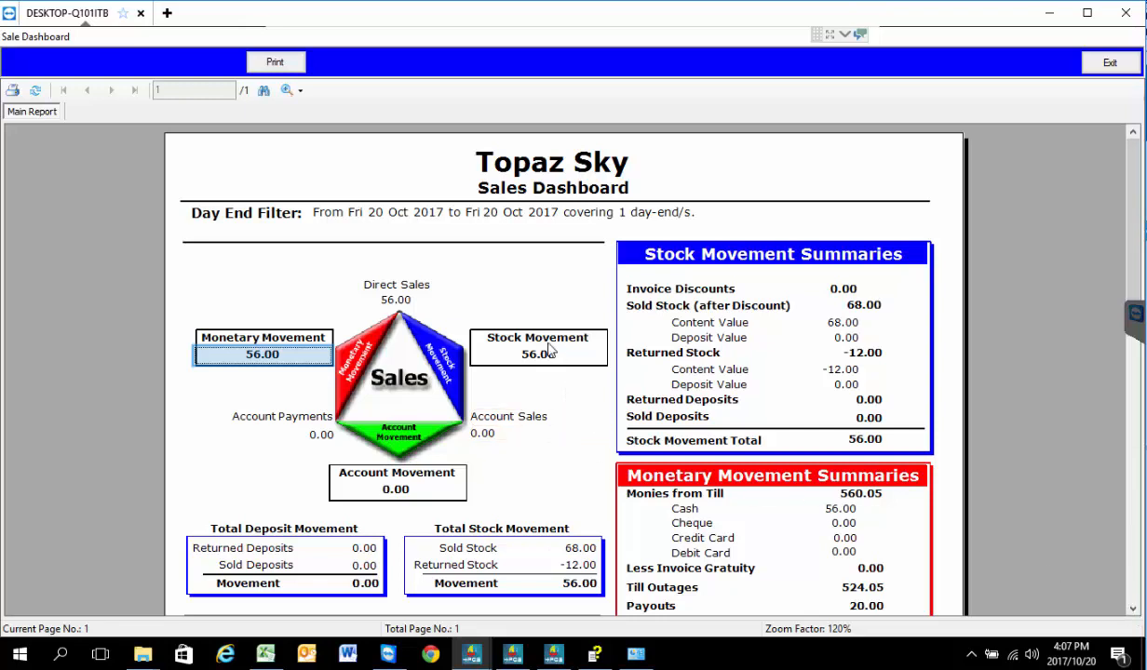
left_click(522, 351)
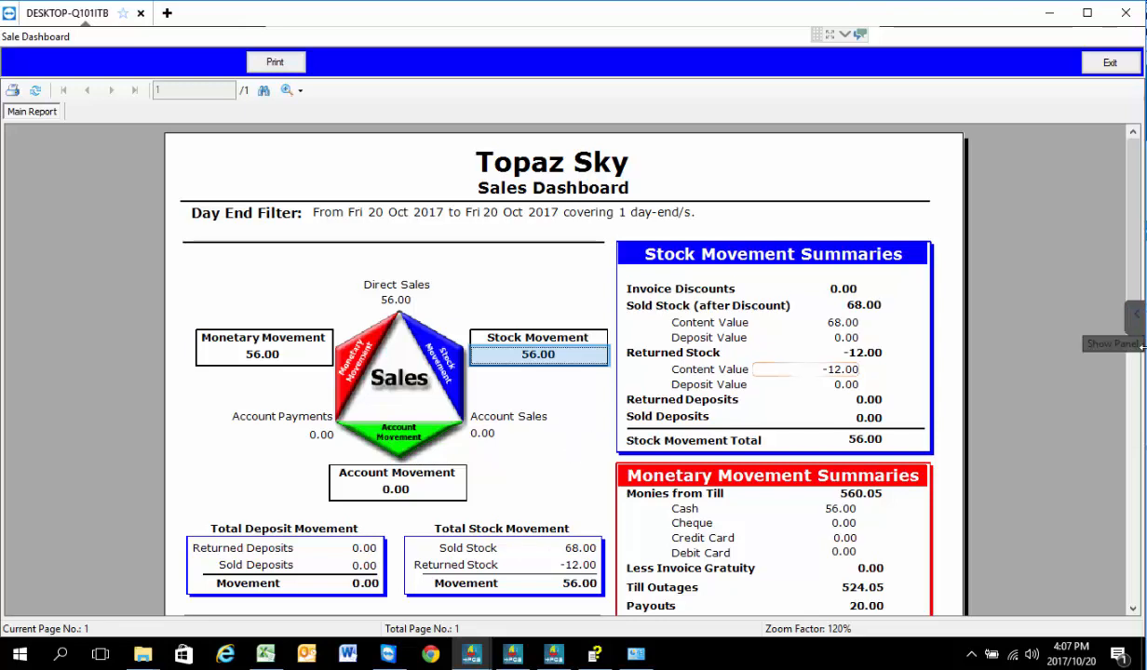
left_click(1134, 612)
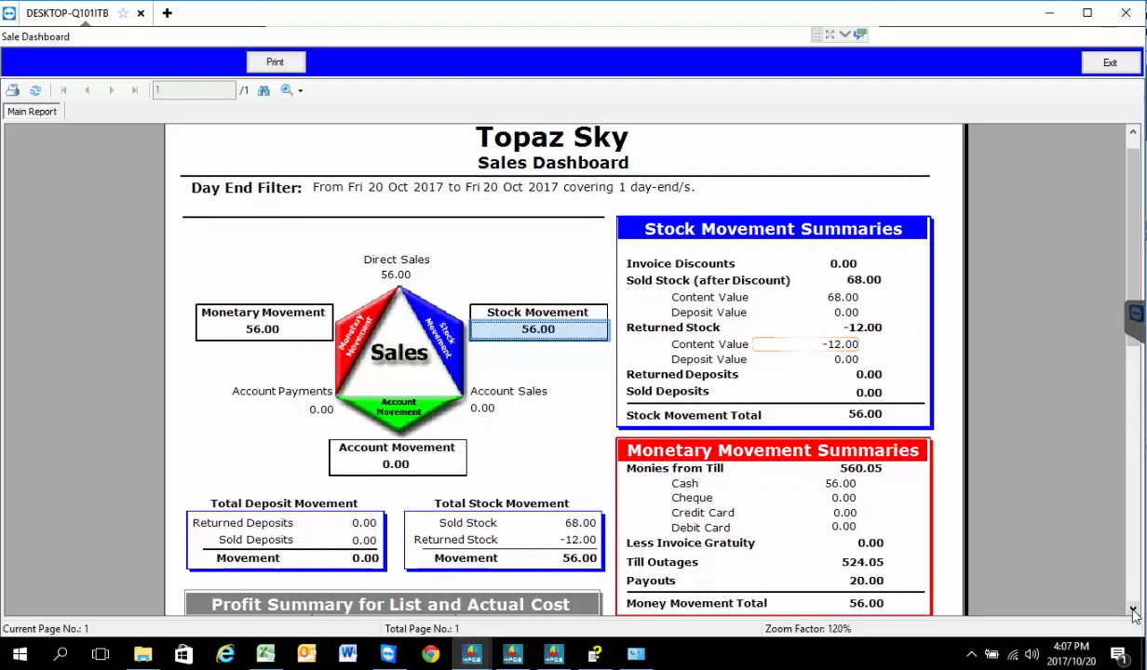
left_click(1134, 611)
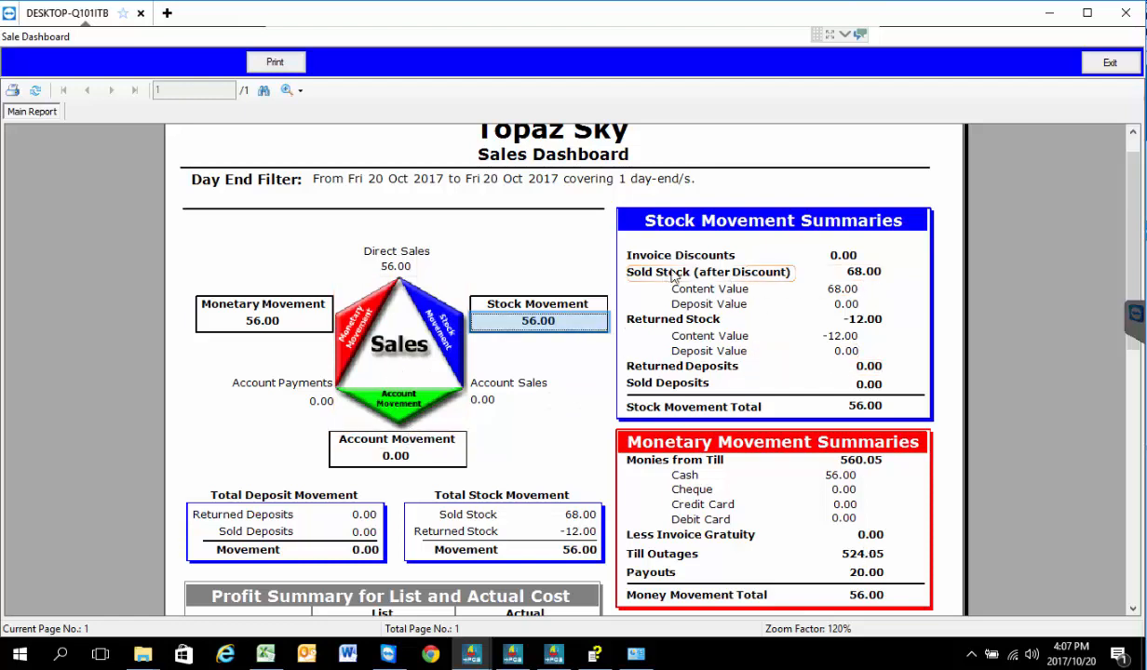
left_click(831, 269)
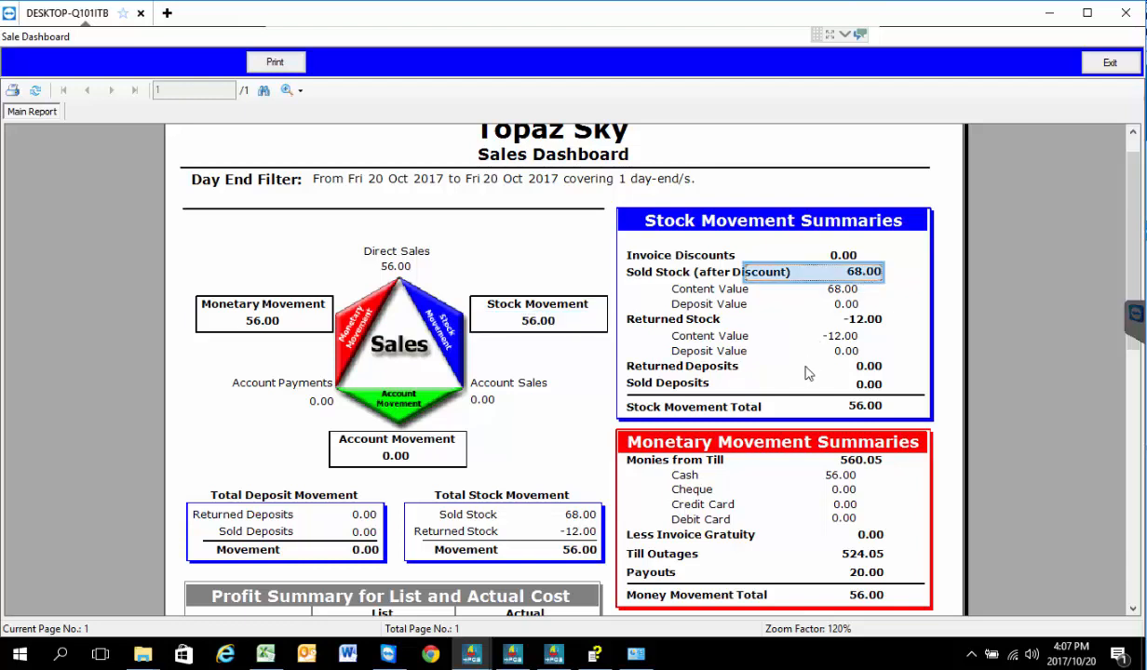
left_click(849, 320)
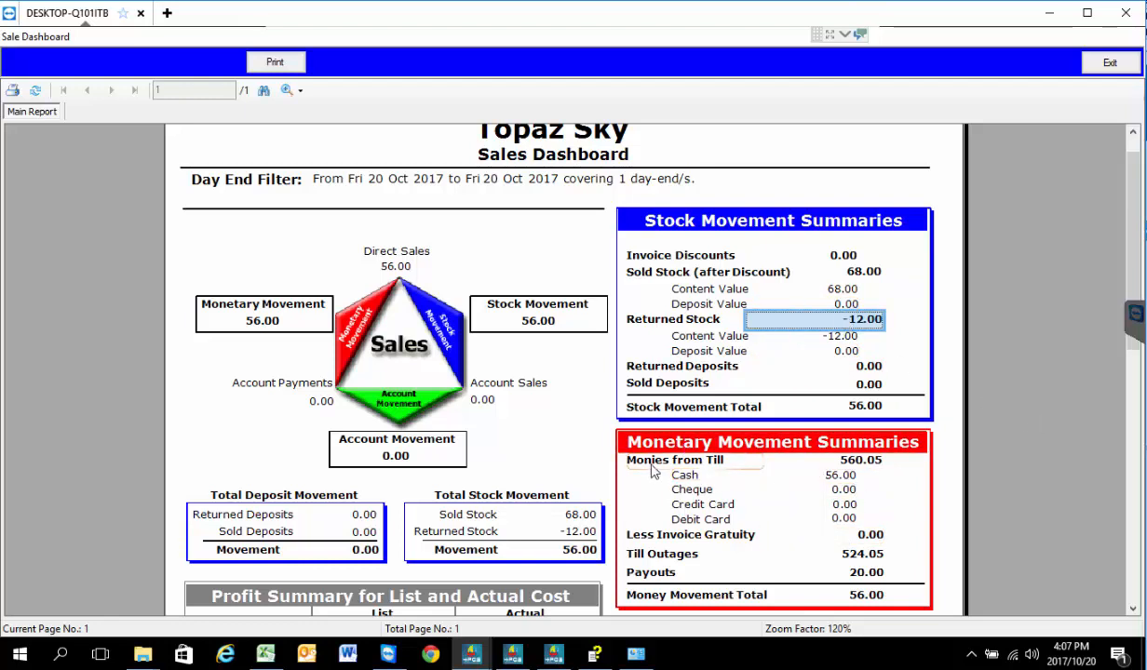
left_click(820, 455)
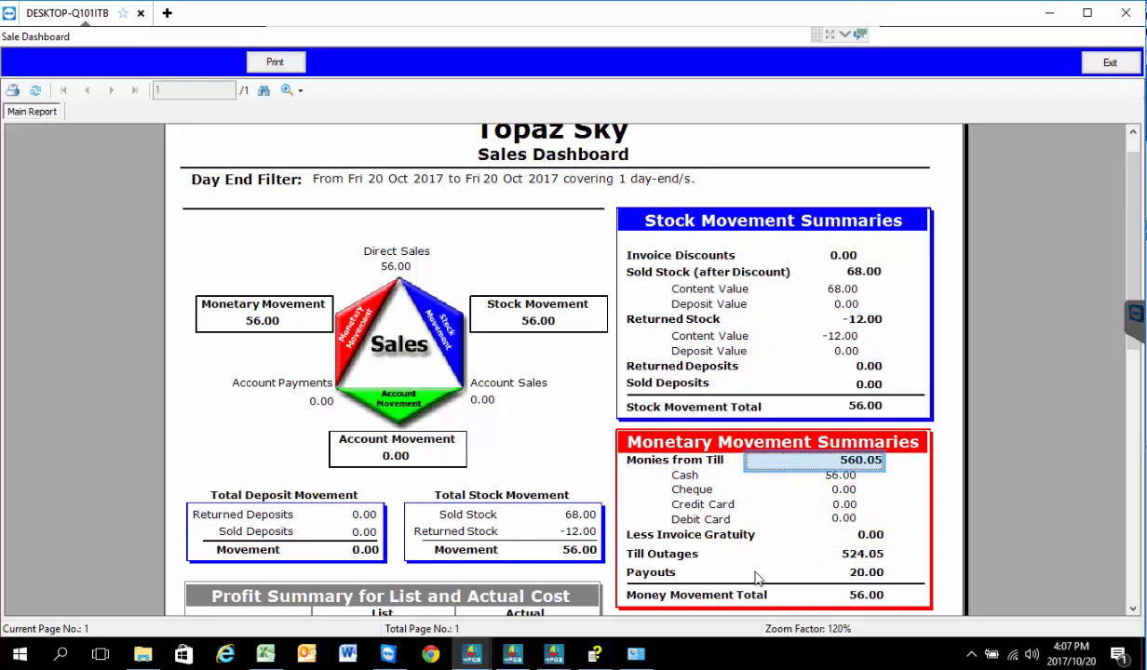
left_click(858, 555)
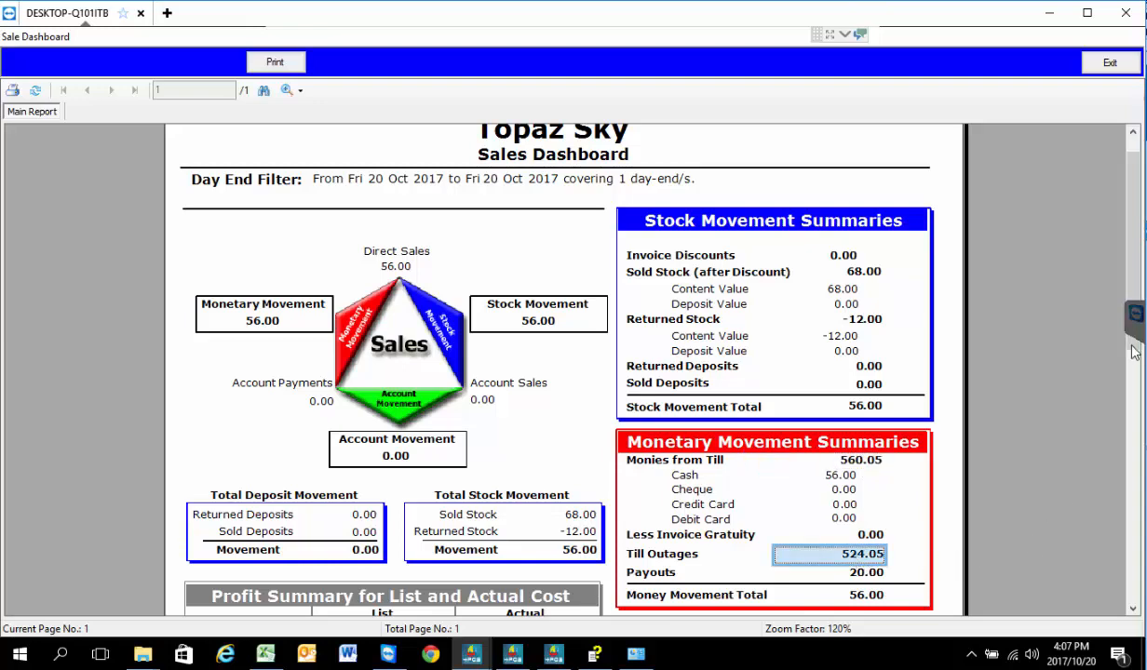
Examine the Profit Summary, the opening, sold and closing stock in Stock Transfer Details, and the POS figure in Sale Channel Activities.
mouse_move(1135, 352)
left_mouse_down()
mouse_move(1134, 485)
mouse_move(1134, 475)
left_mouse_up()
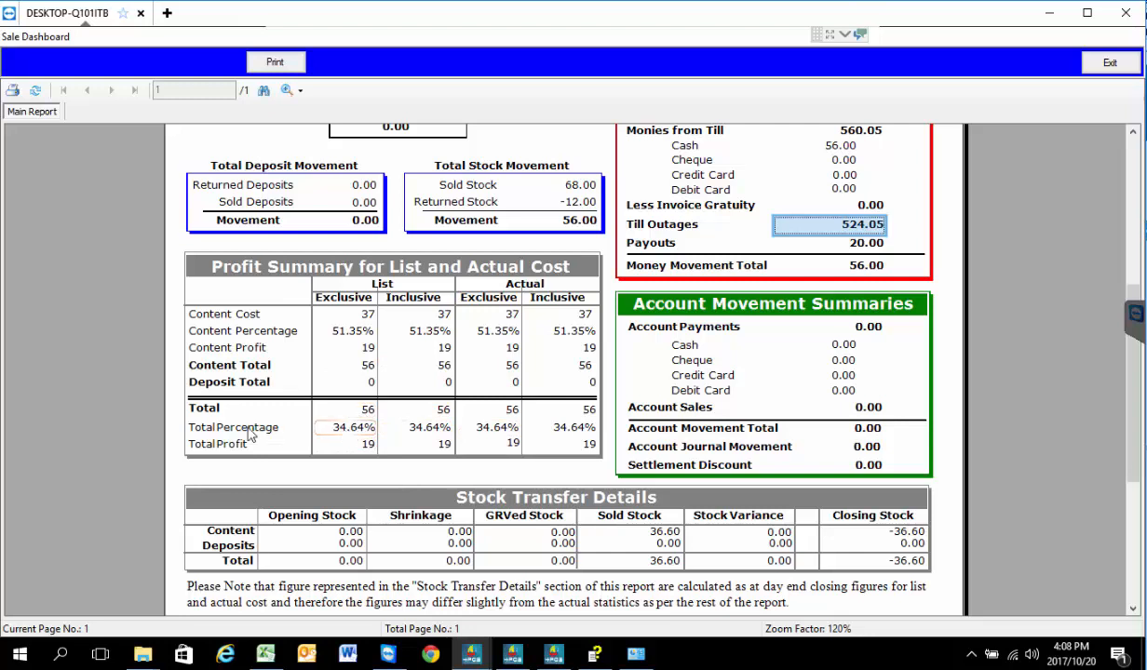
left_click(354, 430)
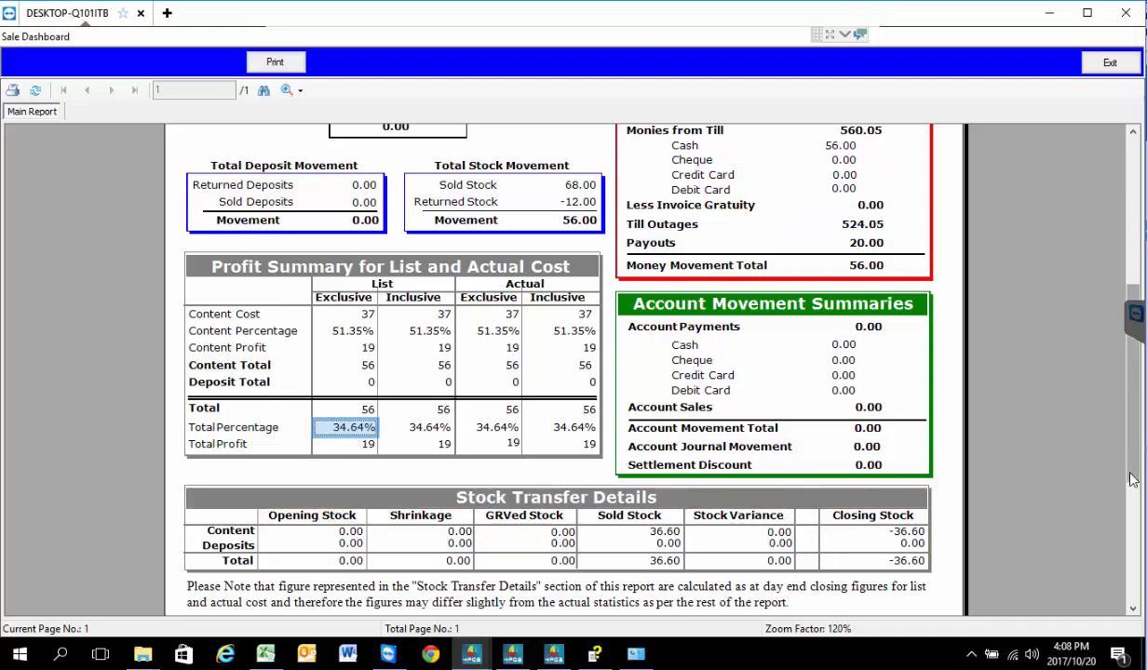
left_click_drag(1130, 474, 1130, 588)
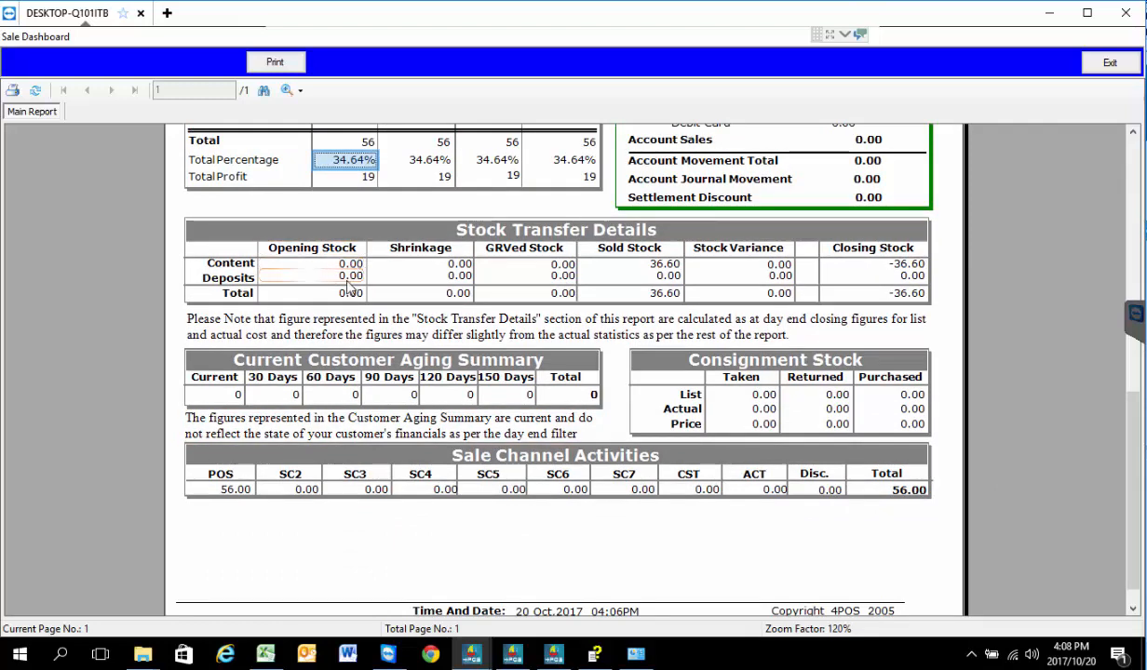
left_click(350, 265)
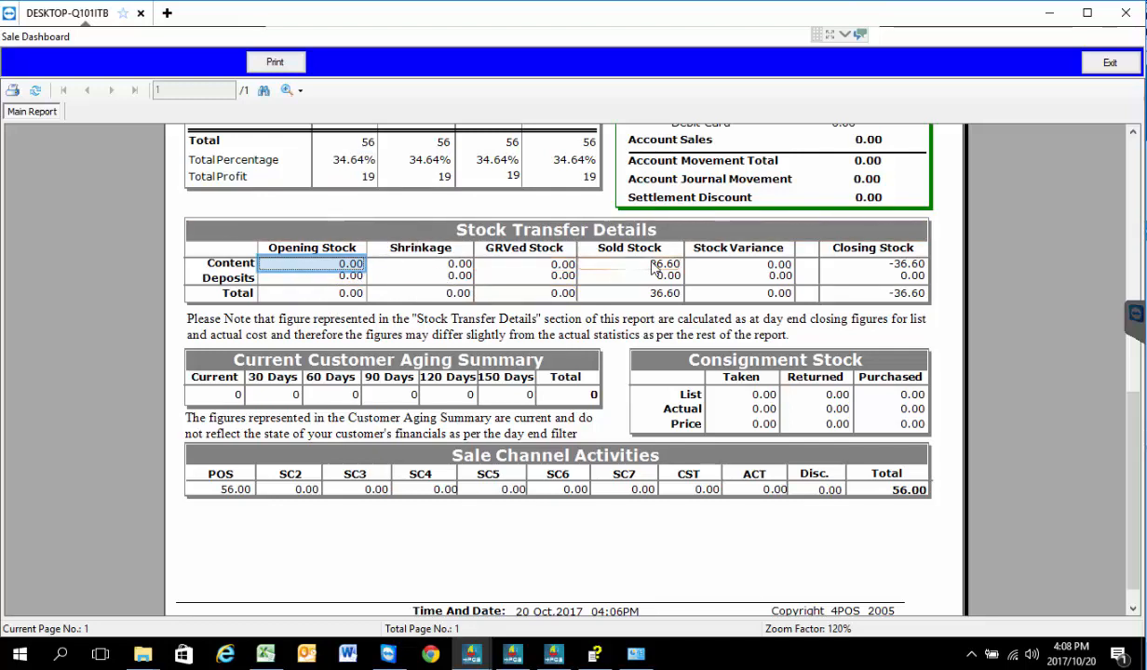
left_click(668, 267)
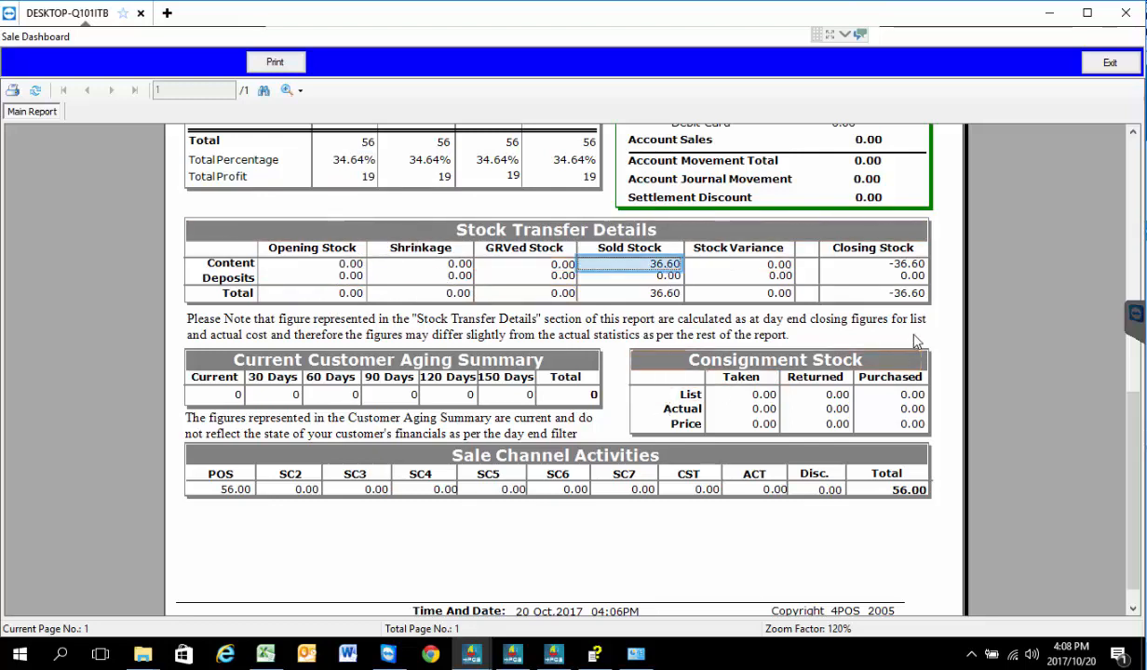
left_click(911, 268)
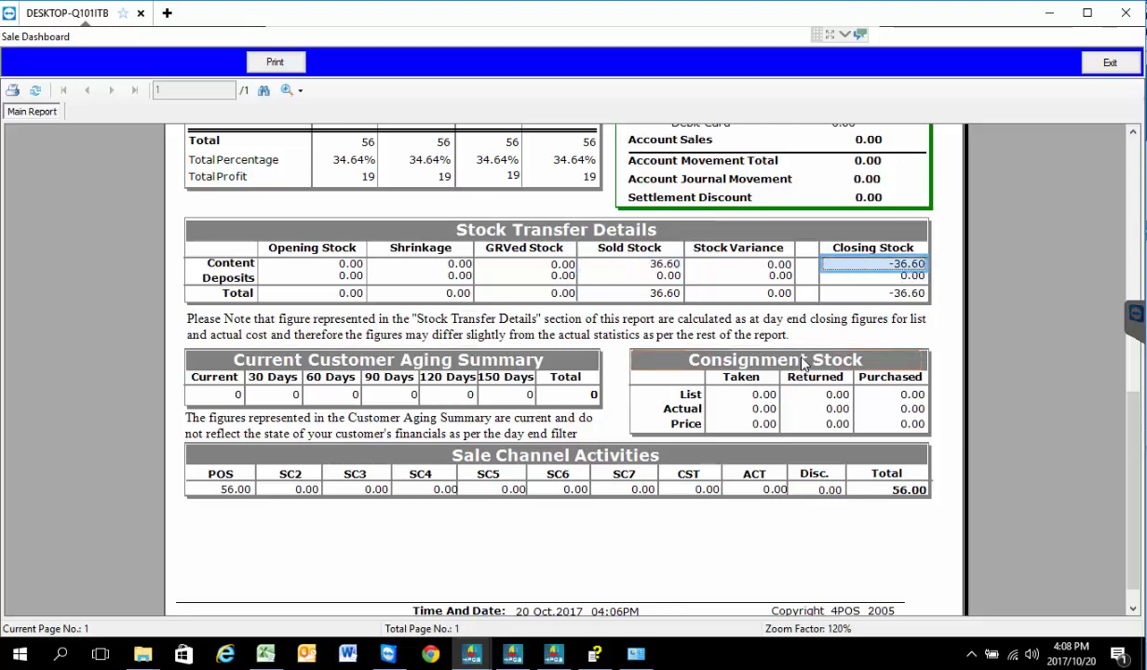
scroll(799, 363, "up", 5)
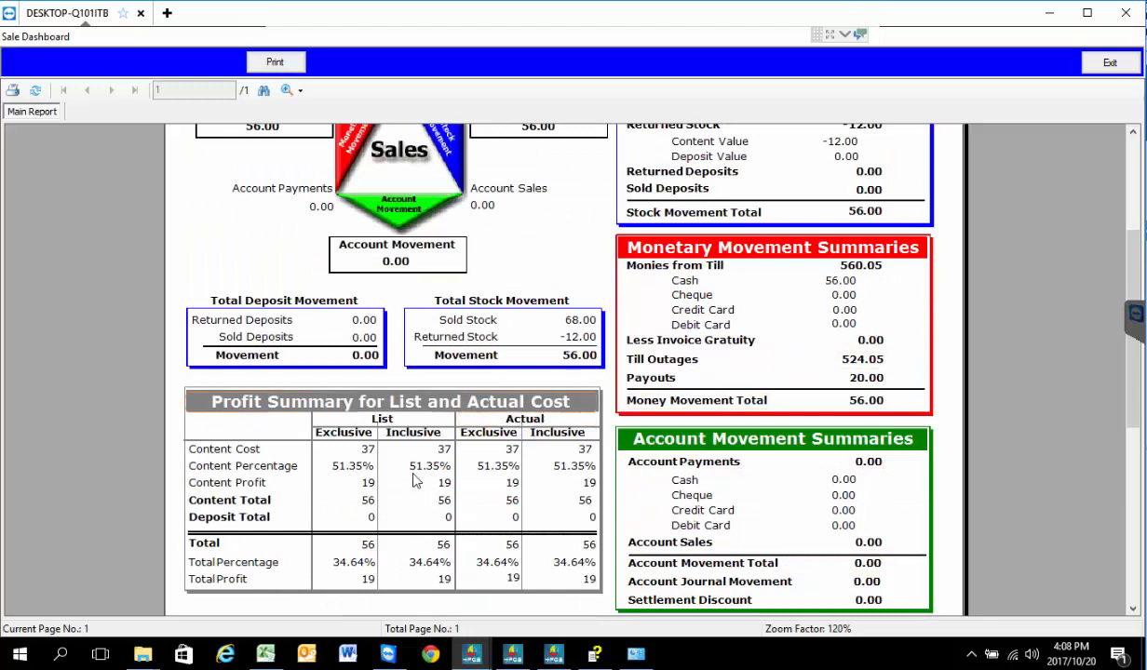
left_click(358, 486)
left_click(368, 503)
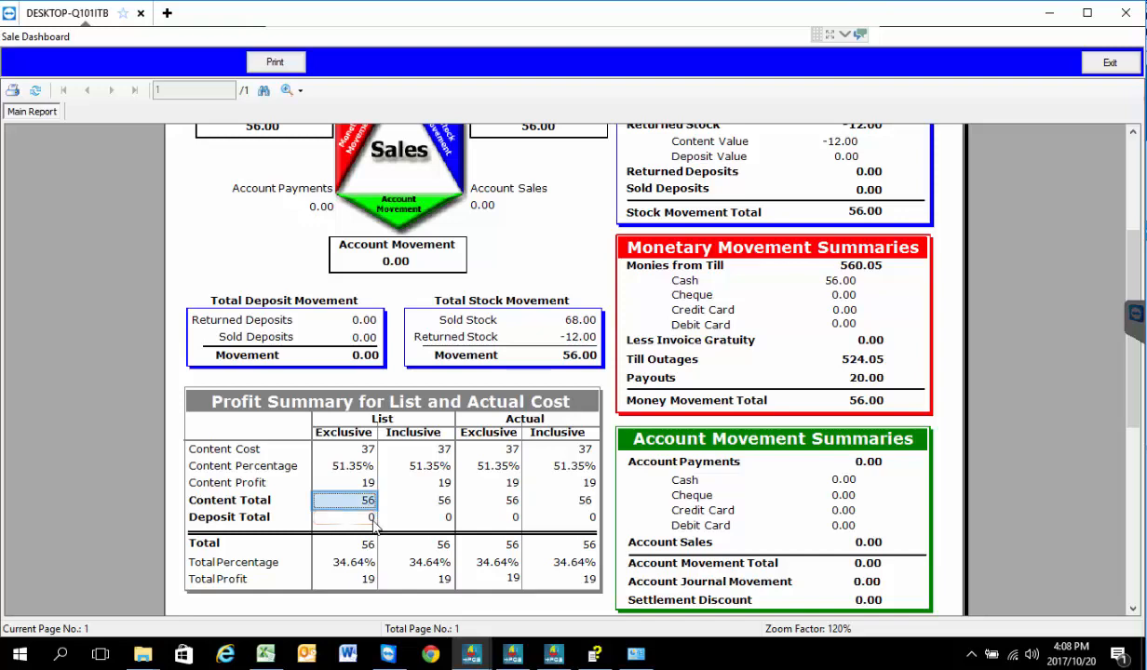
scroll(367, 510, "down", 4)
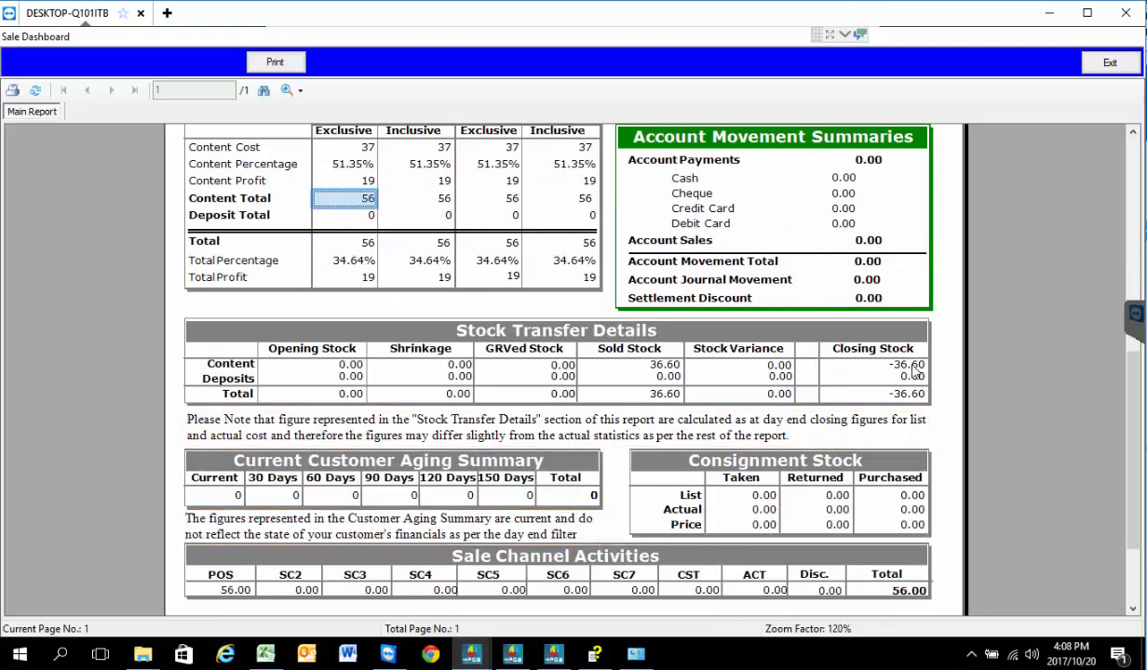
left_click(880, 363)
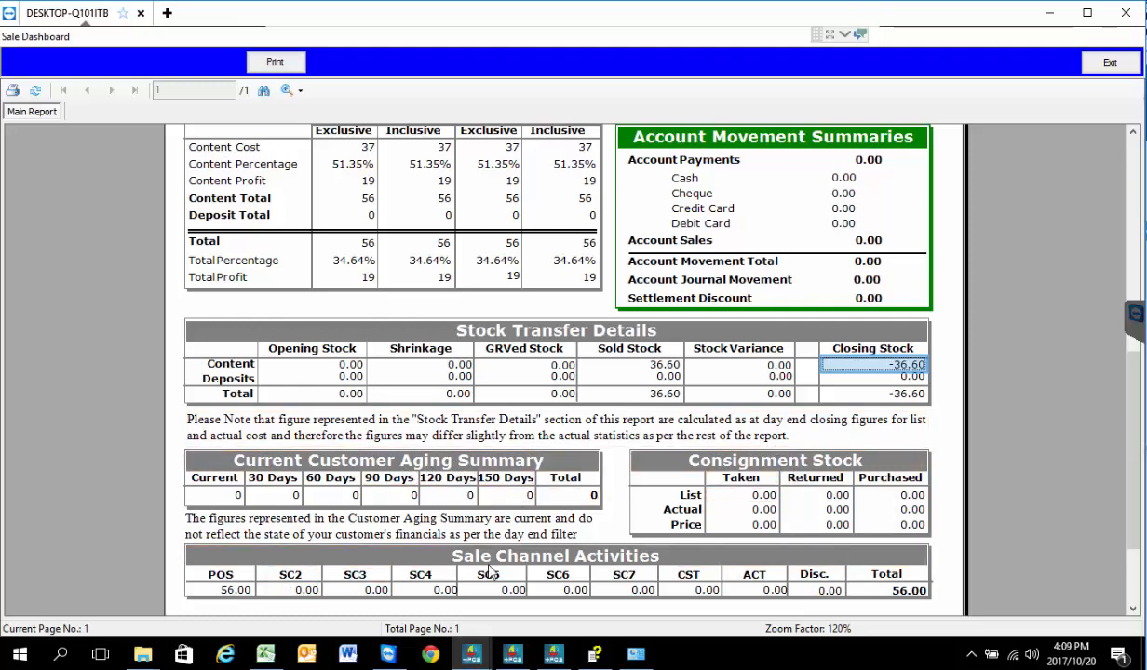
left_click(245, 596)
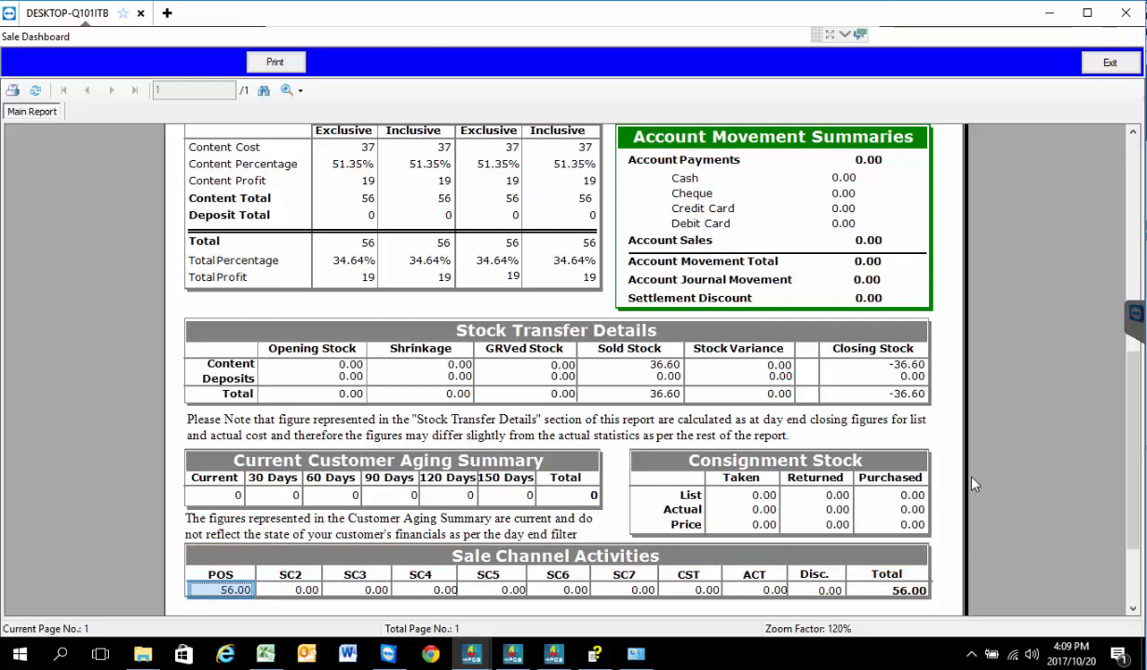
Close the Sales Dashboard and open the Product Performance analytical report by item.
left_click(1111, 63)
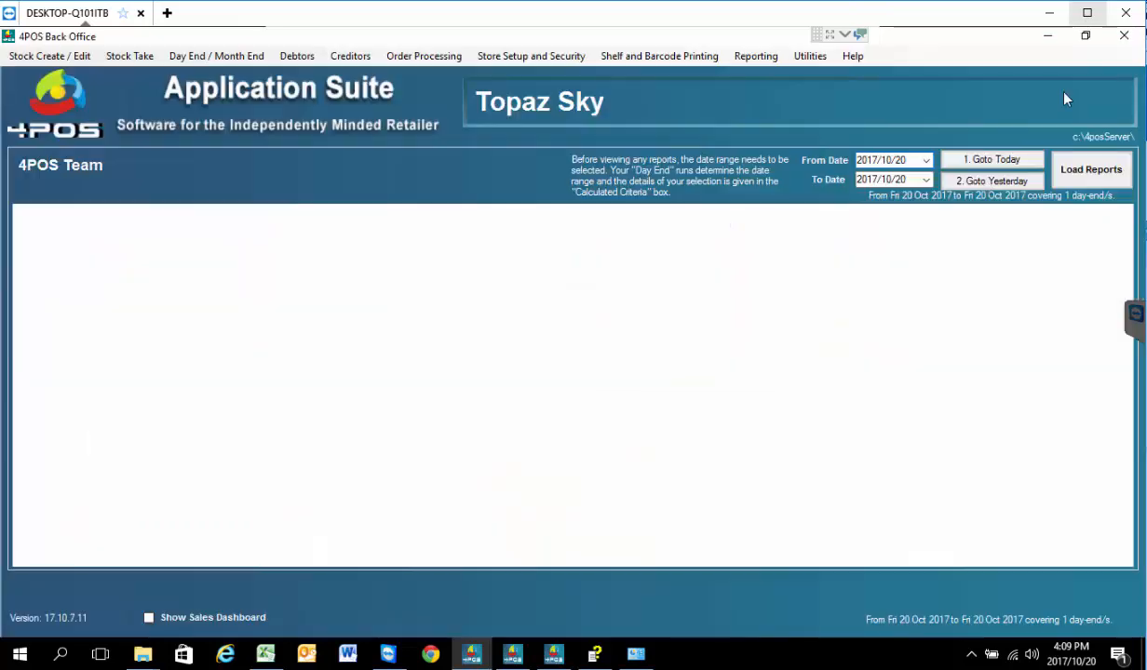
left_click(755, 56)
mouse_move(787, 116)
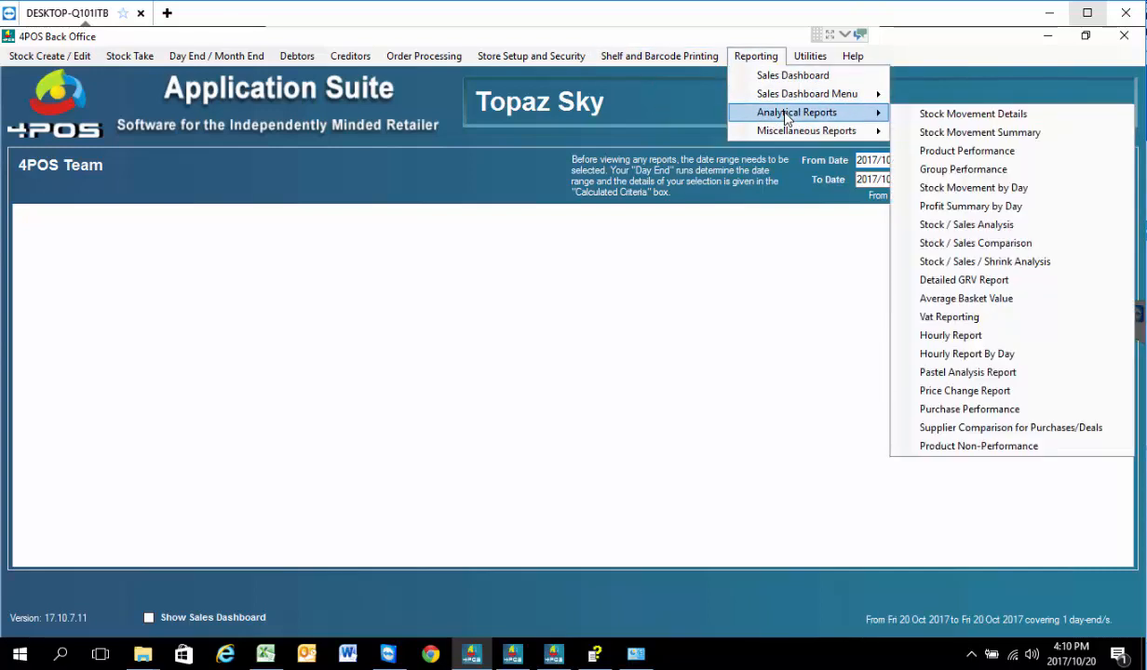
left_click(976, 155)
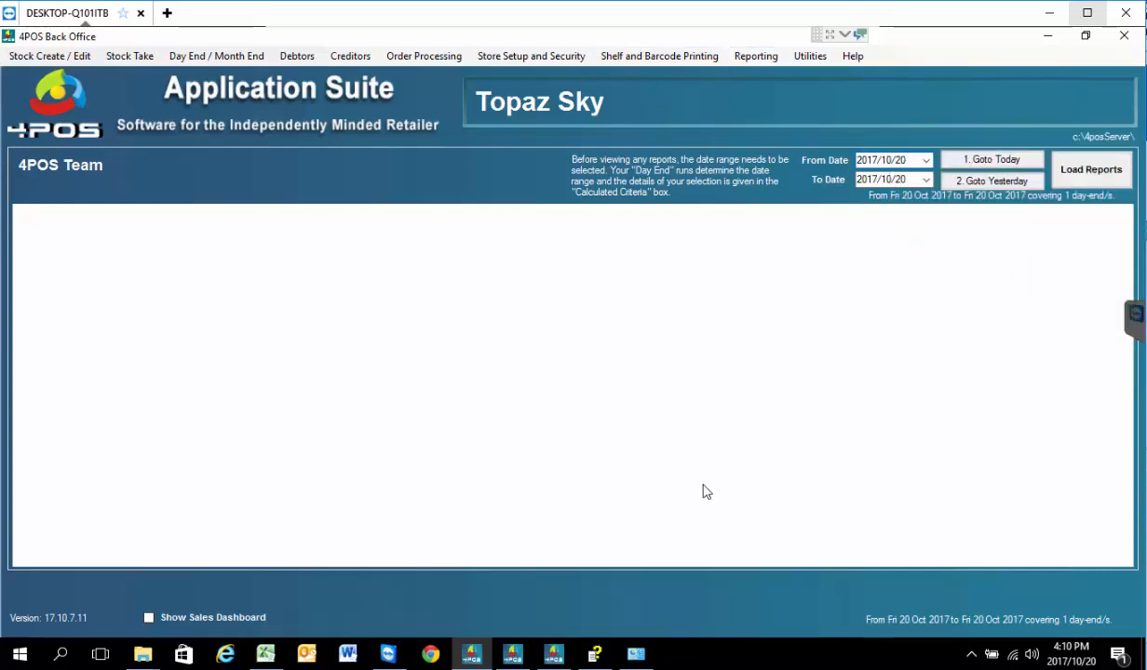
left_click(637, 508)
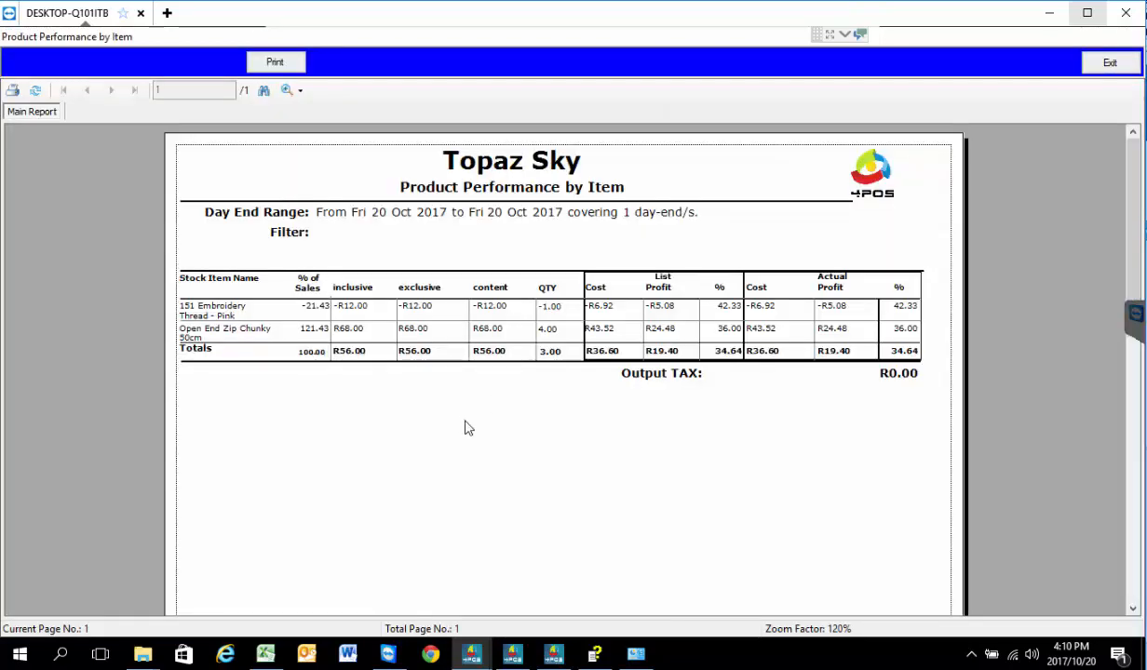
Examine the stock item names, quantities, list profit percentages and total quantity in the Product Performance by Item report.
left_click(206, 311)
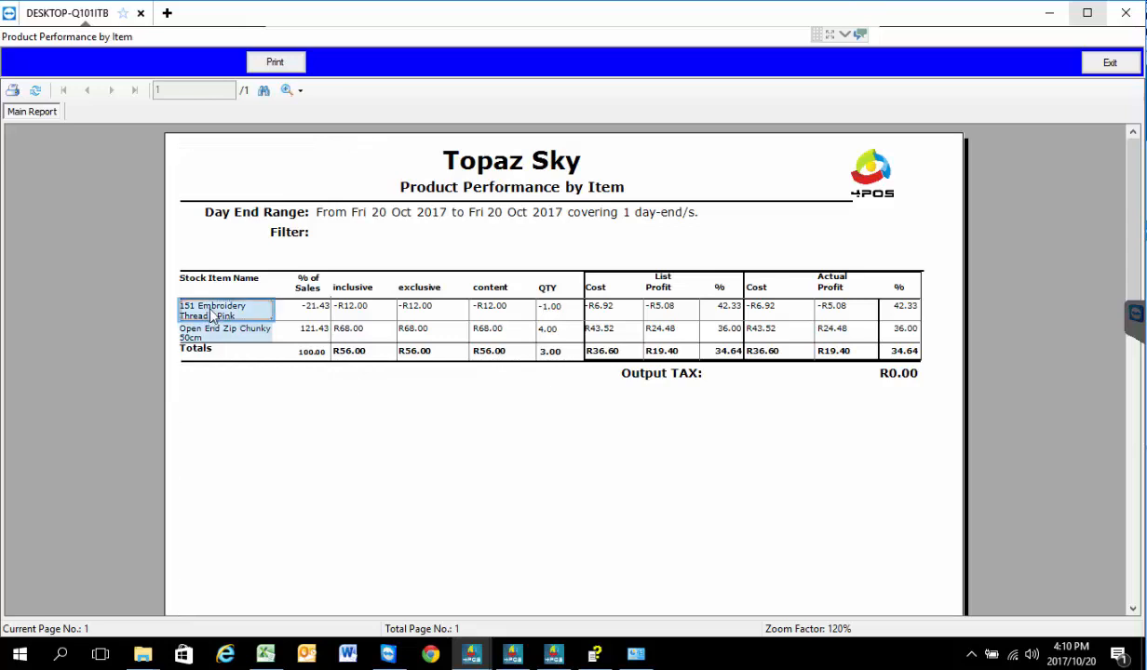
left_click(551, 306)
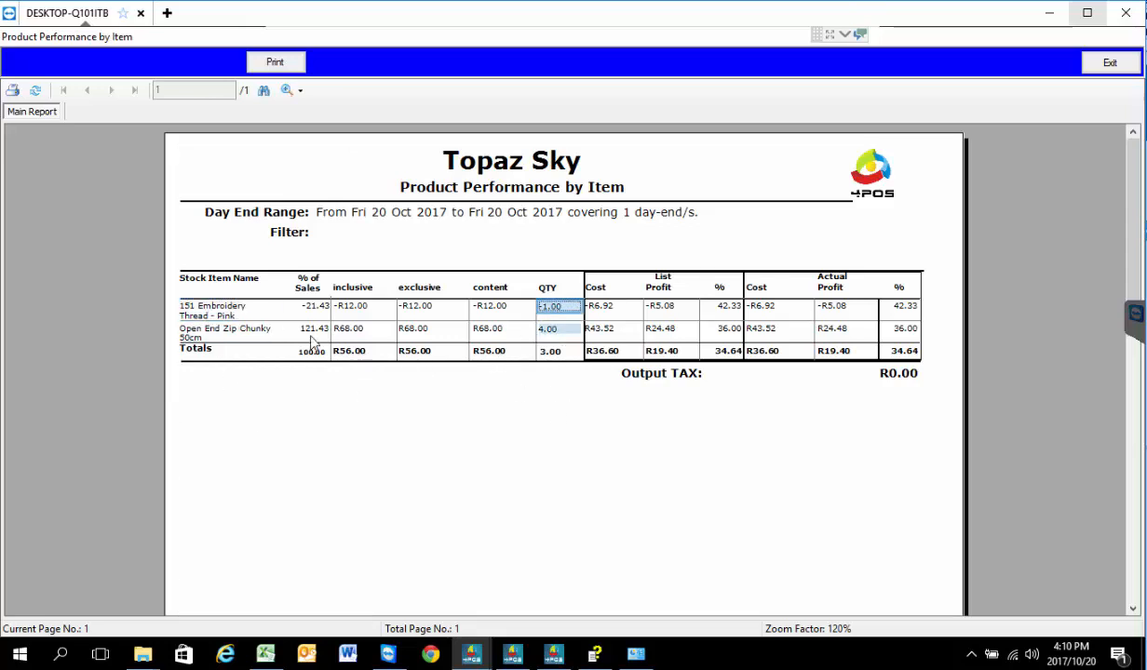
left_click(551, 329)
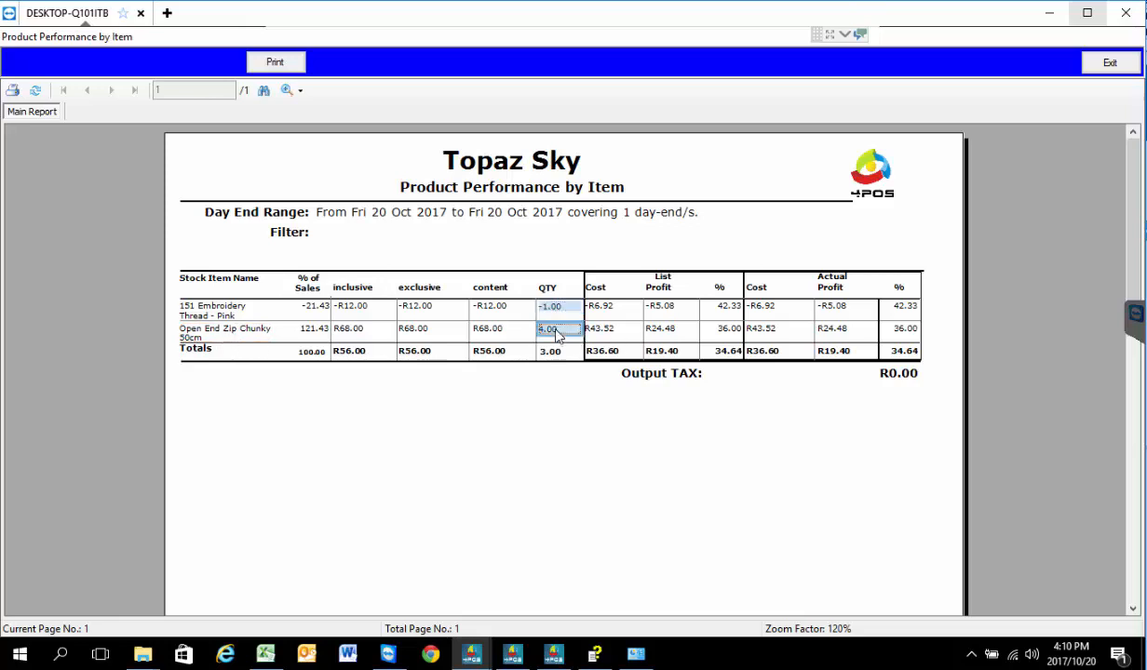
left_click(708, 307)
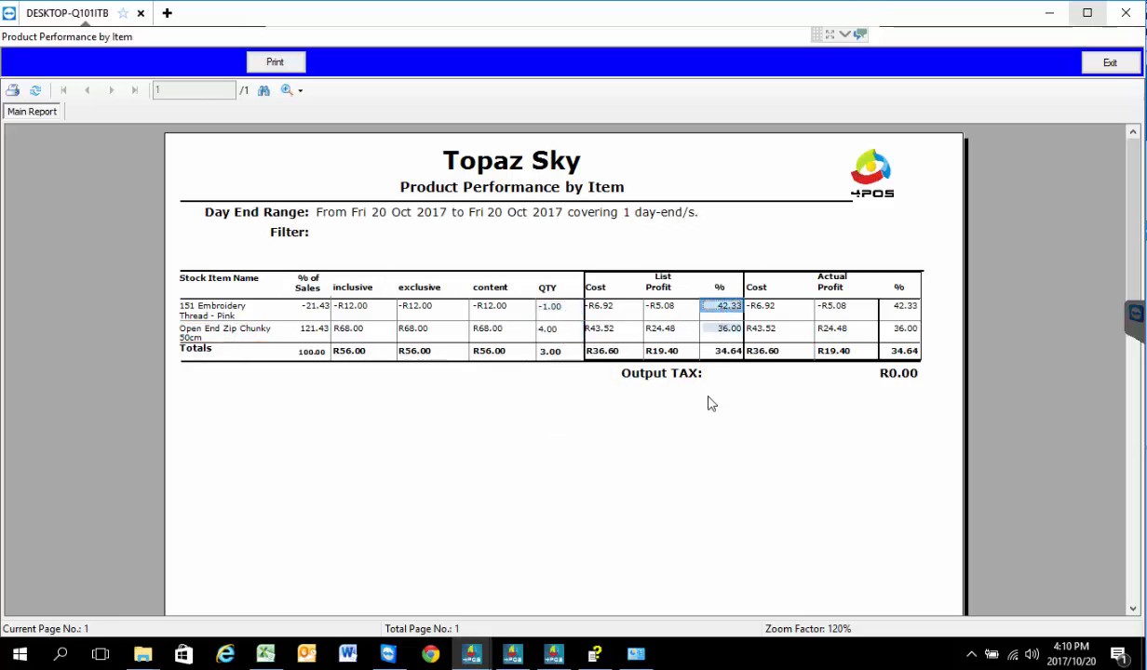
left_click(549, 352)
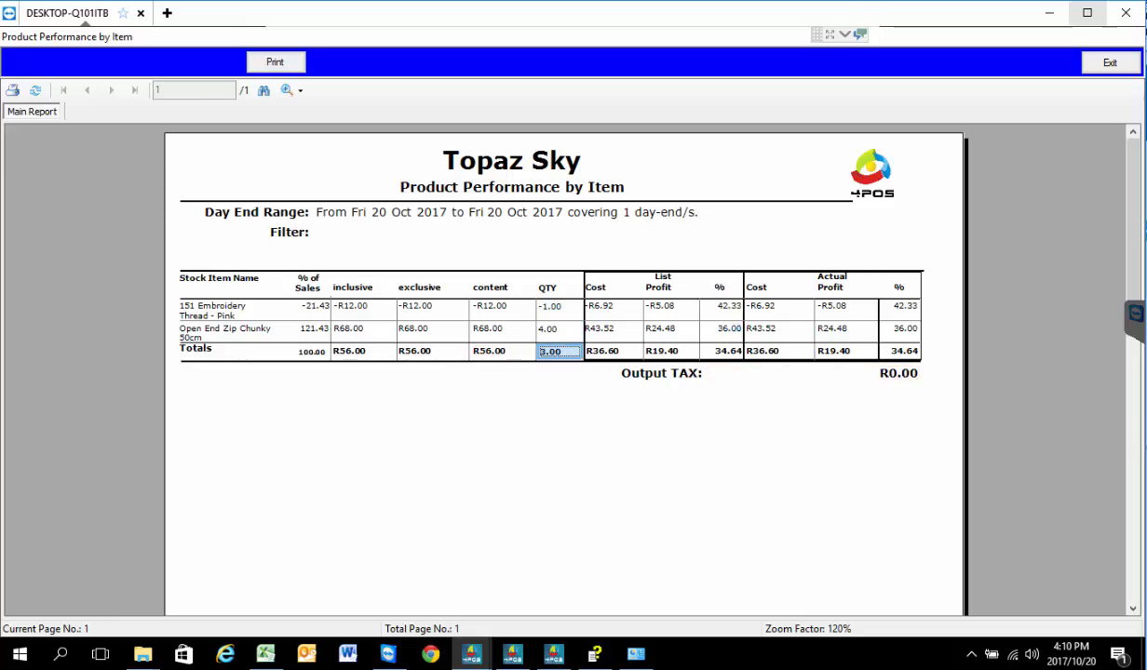
Close the item report and generate the Product Performance report as Items Per Group, grouped on Pricing Group.
left_click(1110, 62)
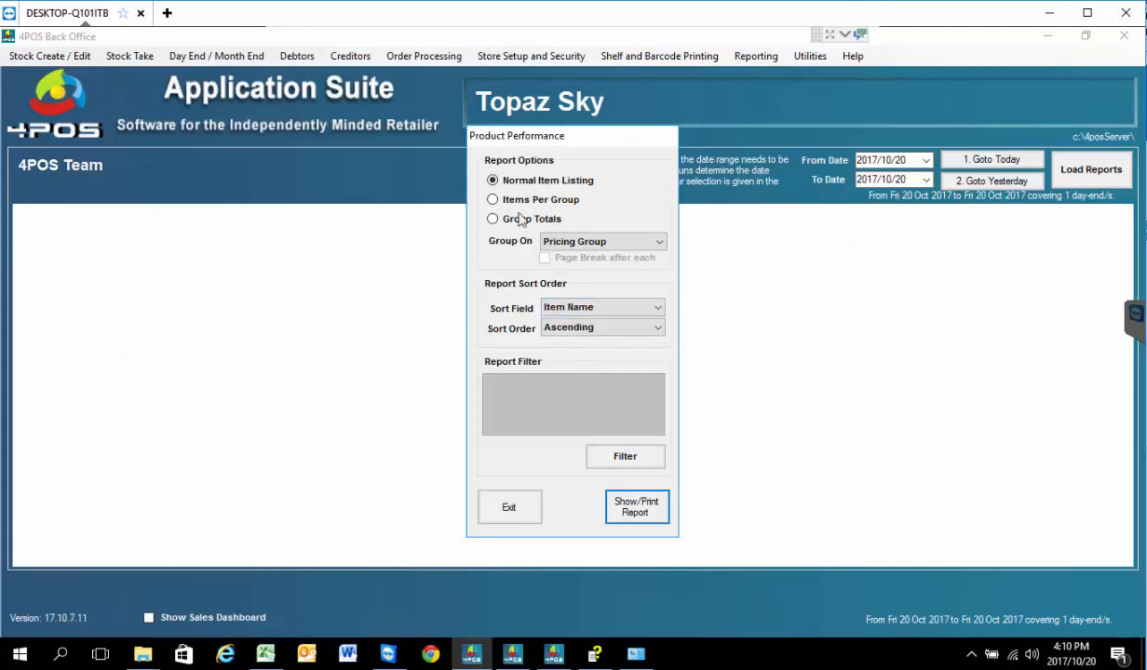
left_click(494, 200)
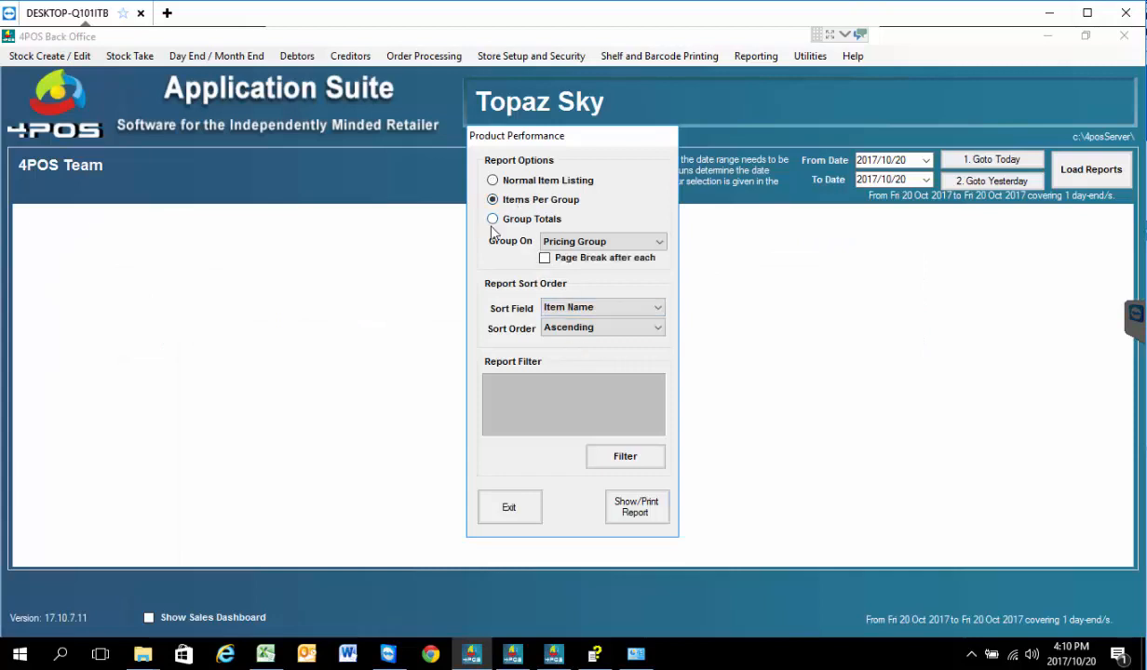
left_click(633, 504)
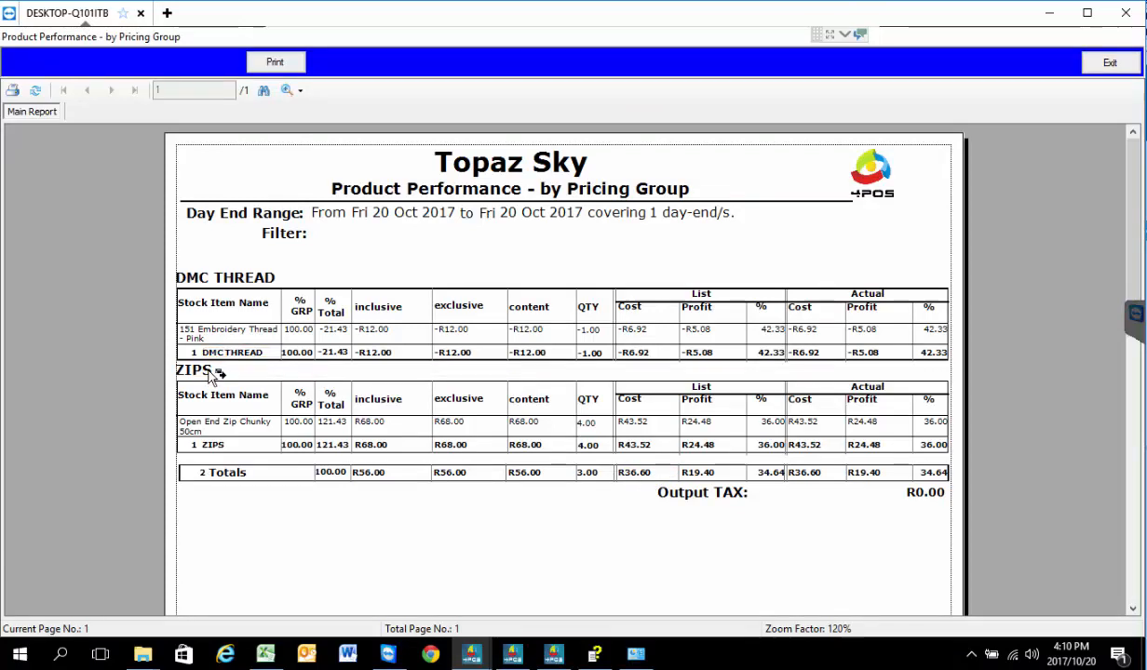
Close the items-per-group report and generate the Product Performance report as Group Totals by Pricing Group.
left_click(1107, 62)
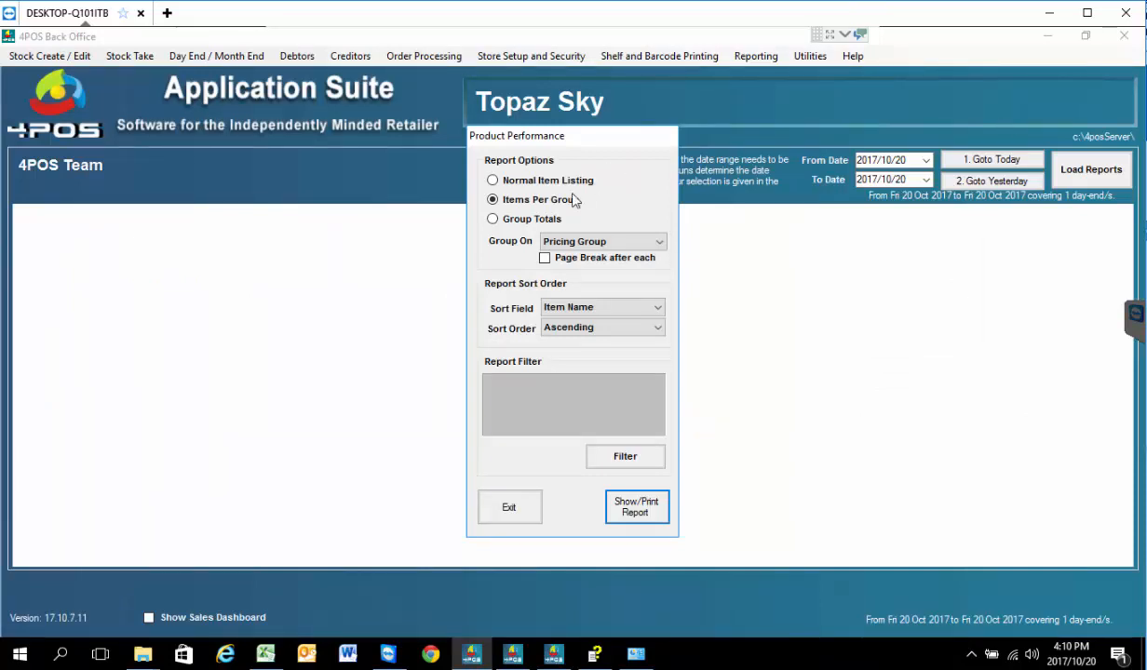
left_click(499, 221)
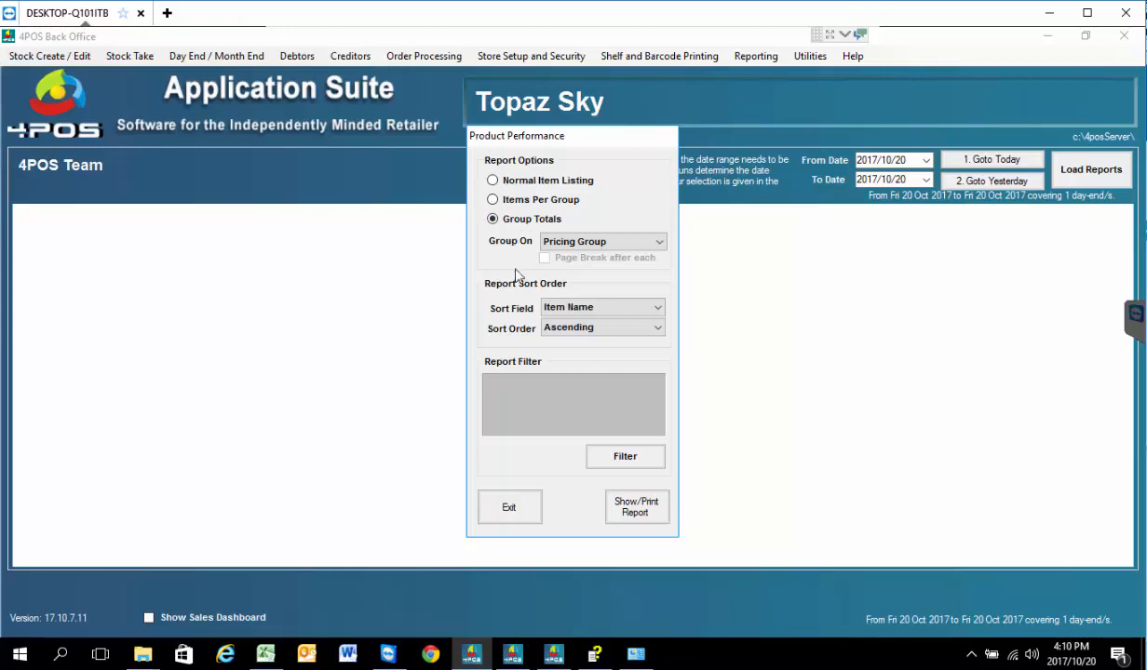
left_click(638, 505)
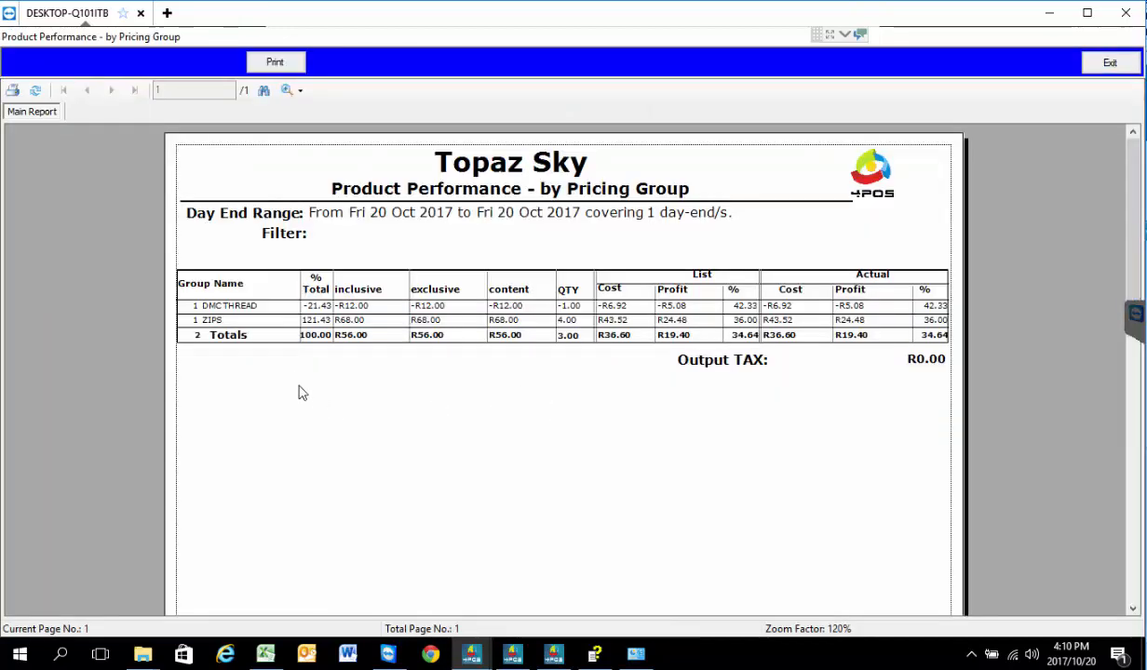
Examine the DMC Thread and Zips quantities and the DMC Thread percentage of total, and close the report and its options.
left_click(576, 307)
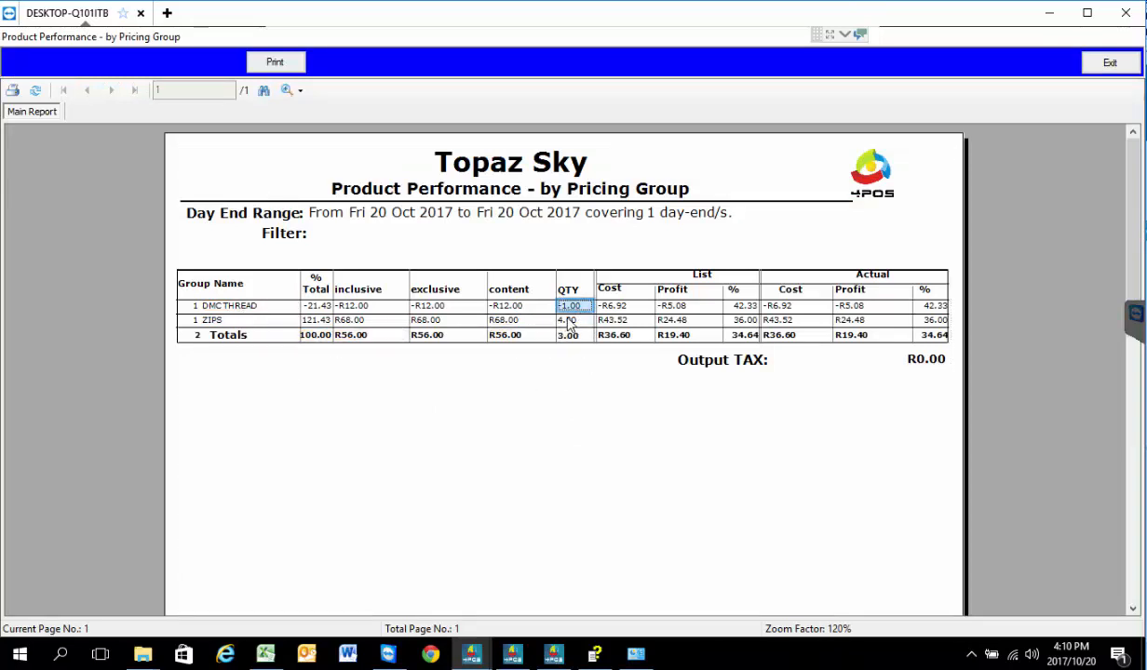
left_click(560, 321)
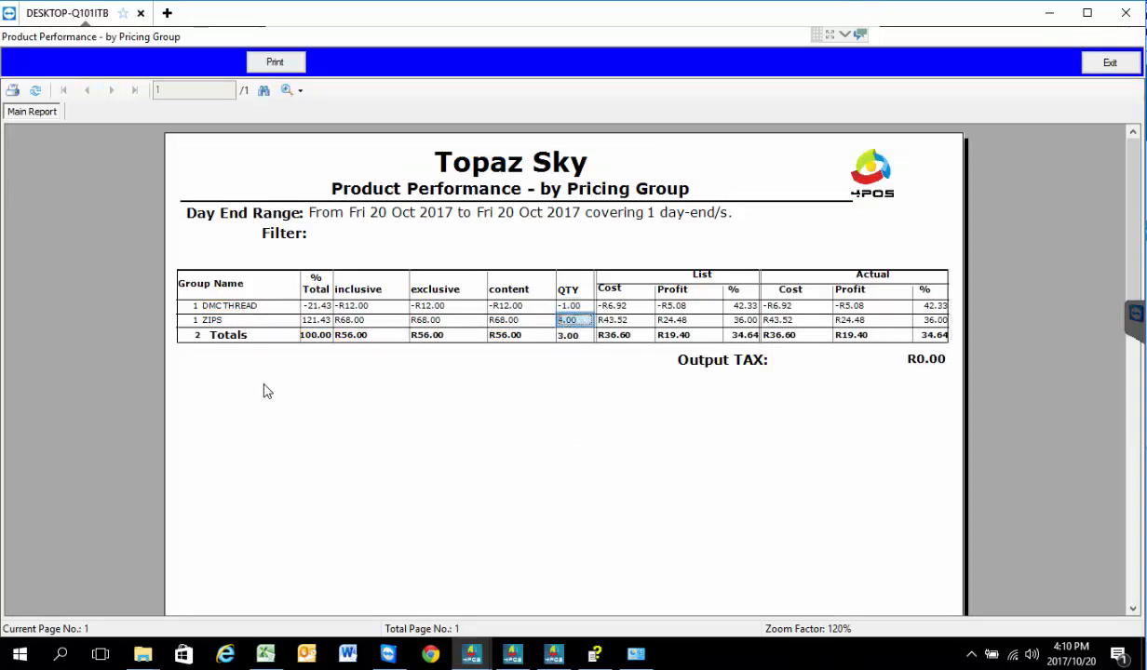
left_click(324, 307)
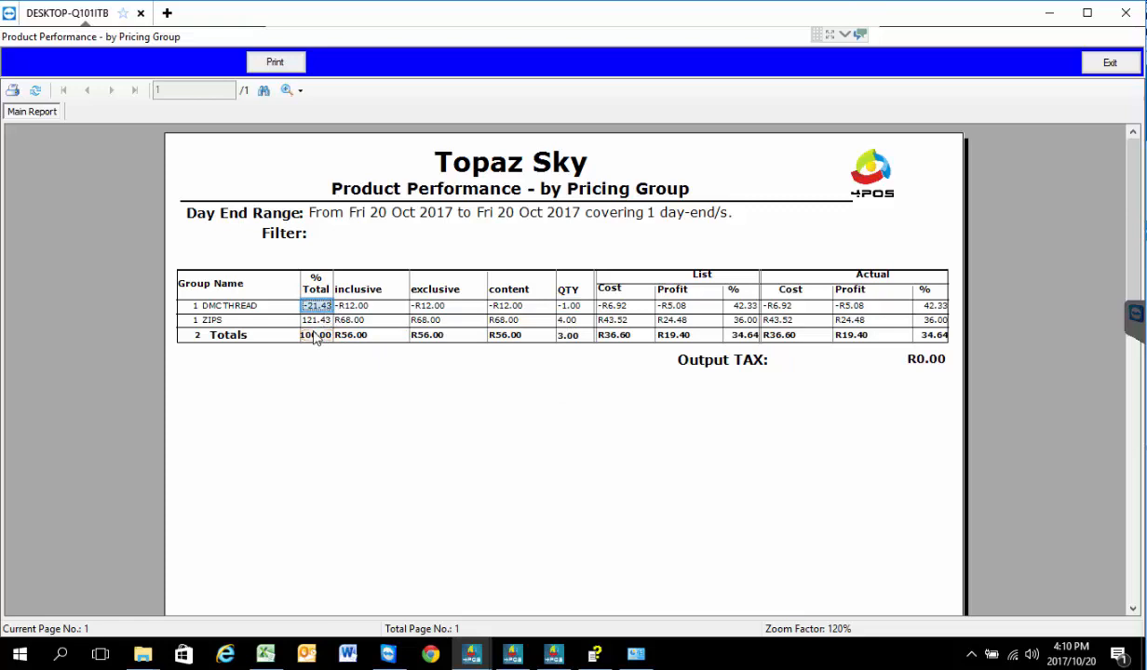
left_click(1110, 63)
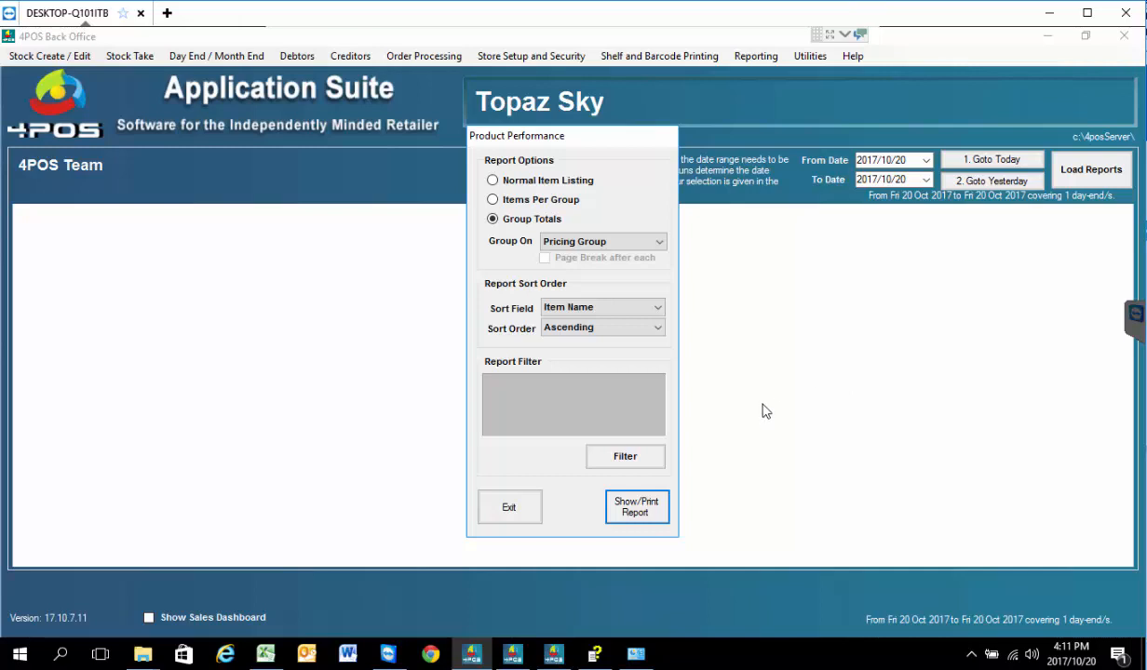
left_click(517, 516)
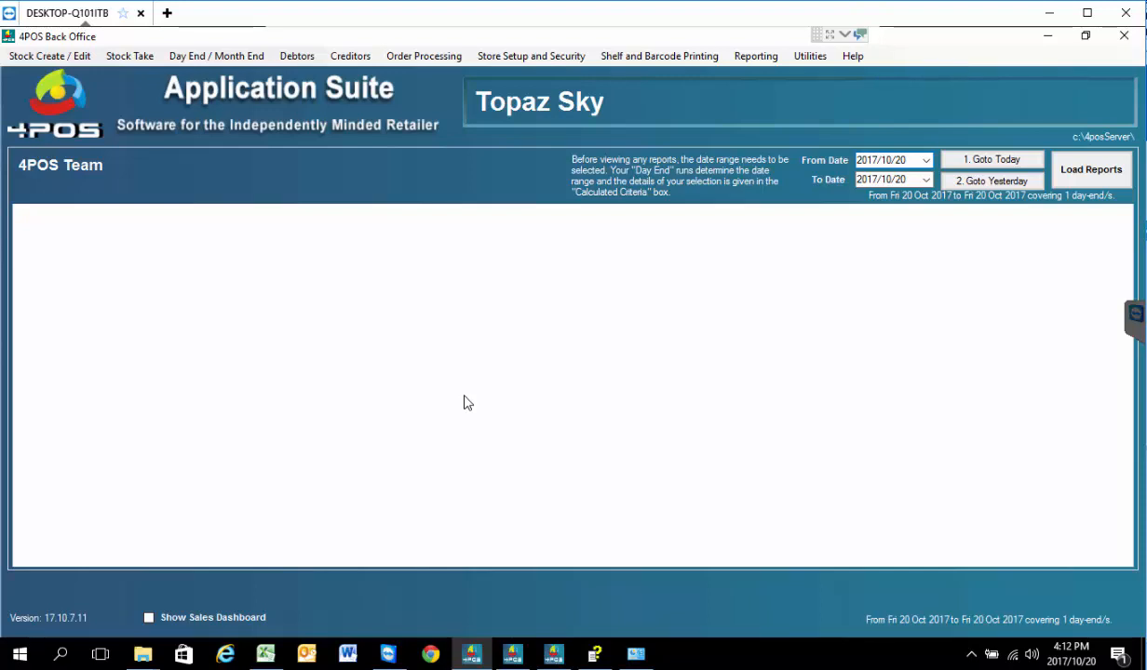
Search for "dortak red" under Amend Stock Item By Detail and open Dortak Sewing Thread 1000m - Dk Red.
key("alt")
key("Down")
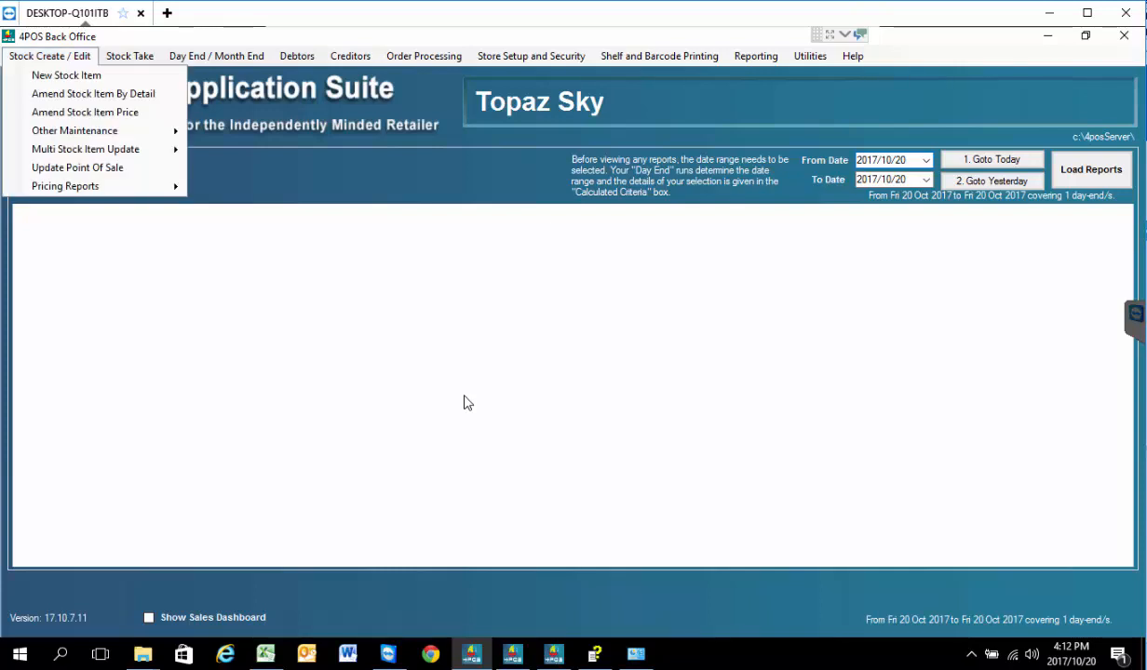
key("Down")
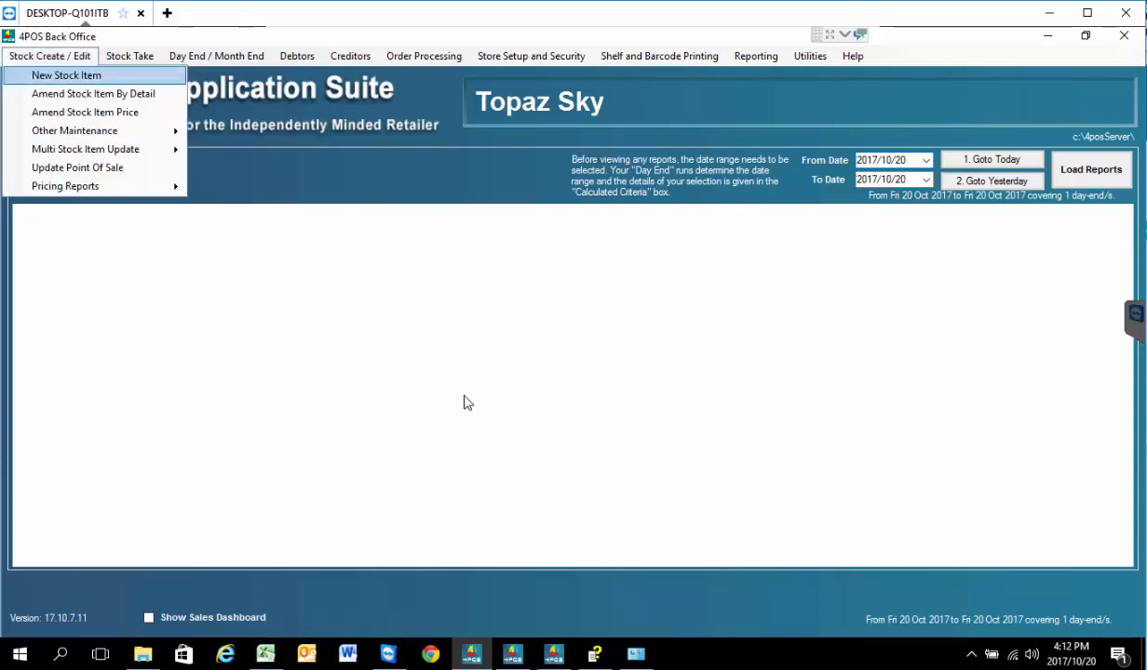
key("Down")
key("Return")
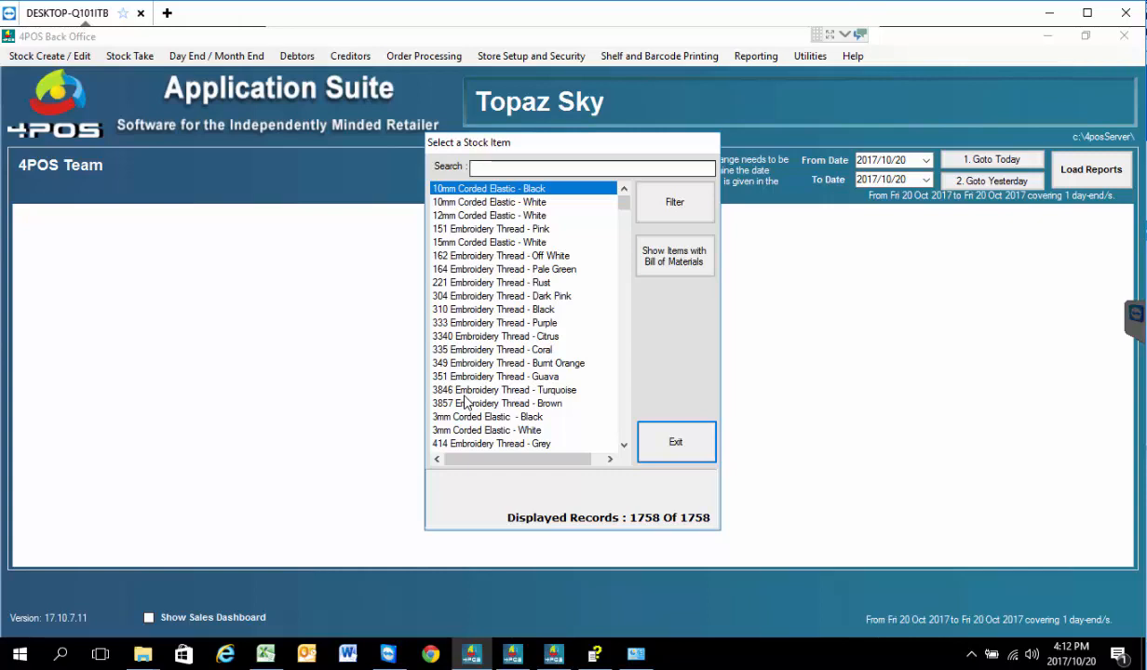
key("Tab")
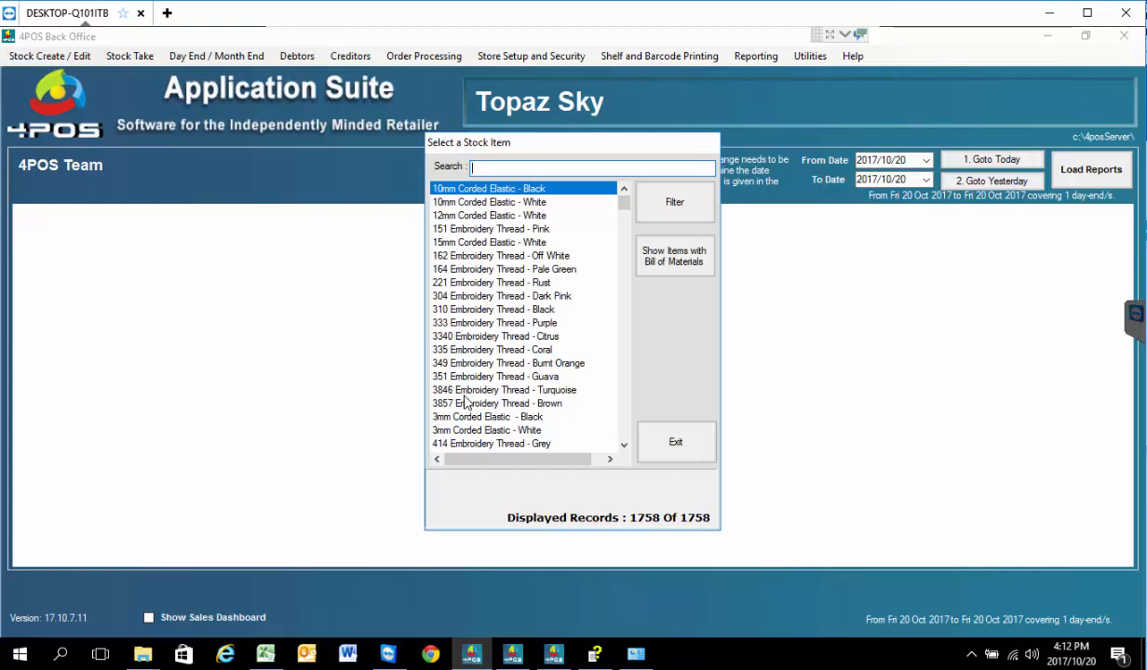
type("dortak")
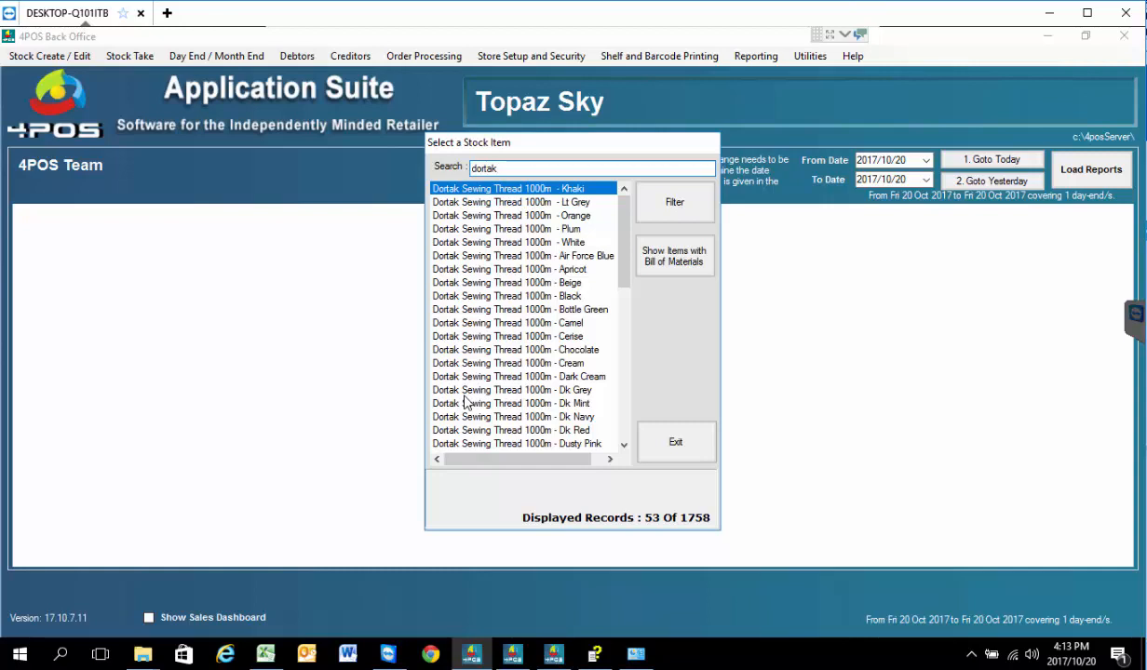
type("red")
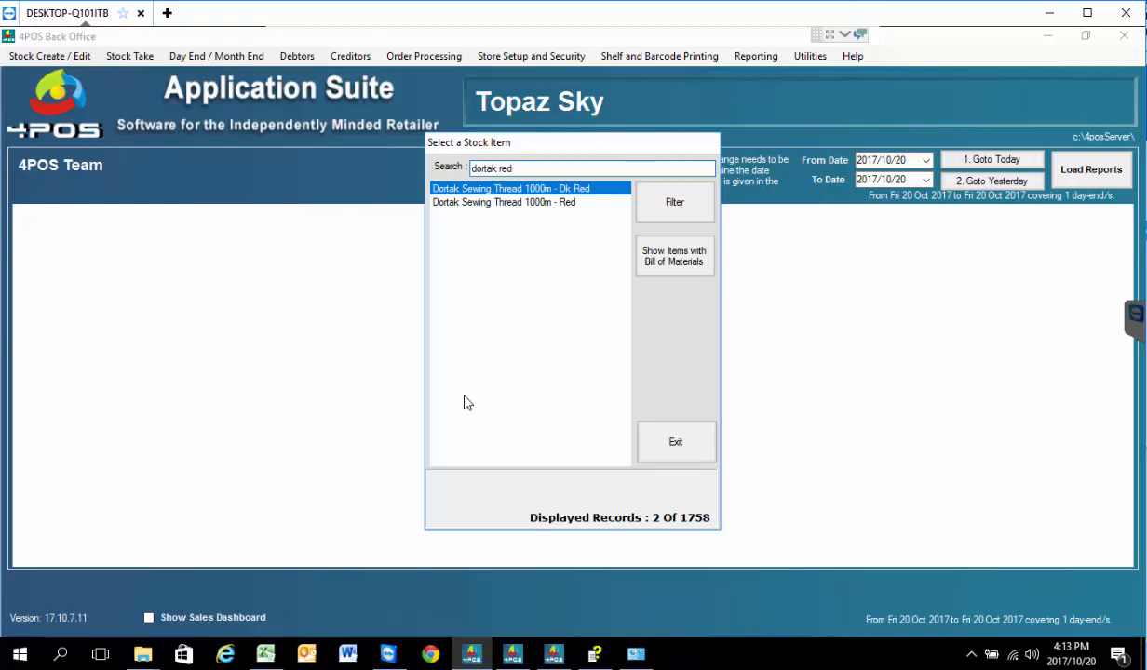
key("Return")
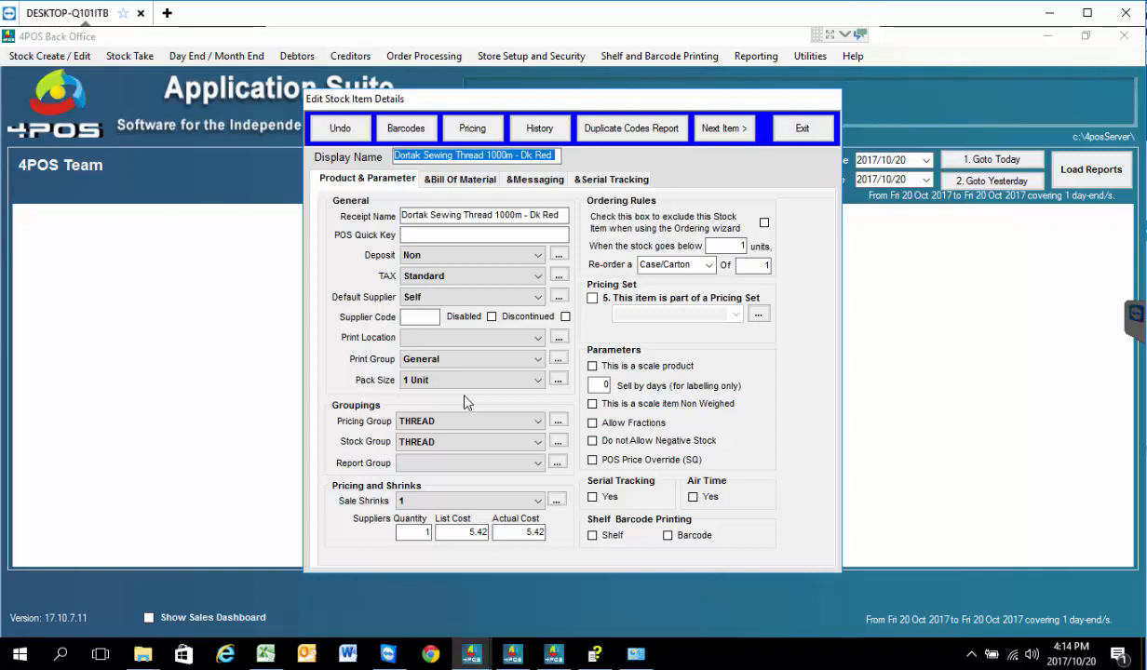
View the Dk Red Dortak thread's stock item pricing, and exit the pricing and item selection windows.
left_click(473, 128)
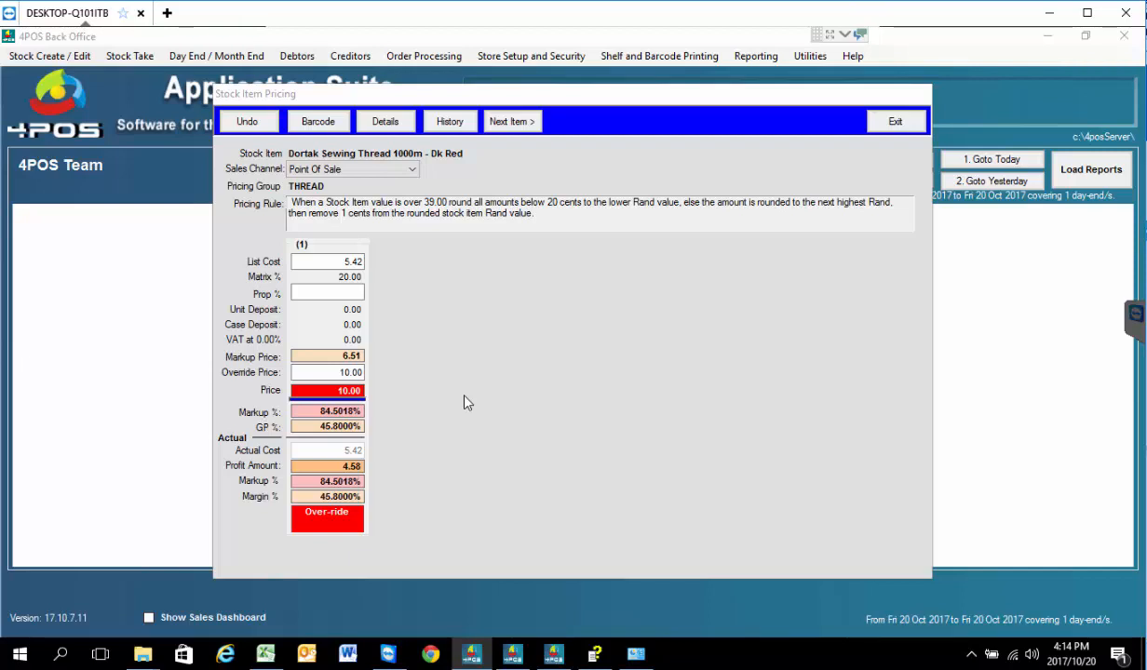
left_click(884, 135)
left_click(651, 434)
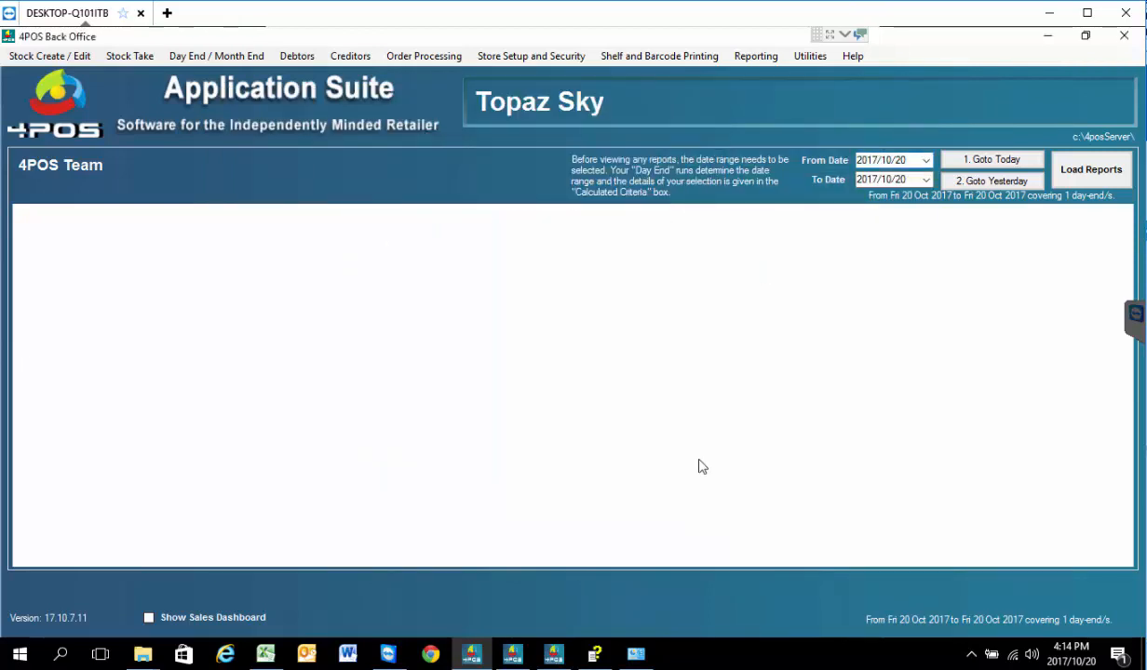
Open the Multi Stock Item Update for Stock Item Names and select the stock name 3340 Embroidery Thread - Citrus.
left_click(47, 57)
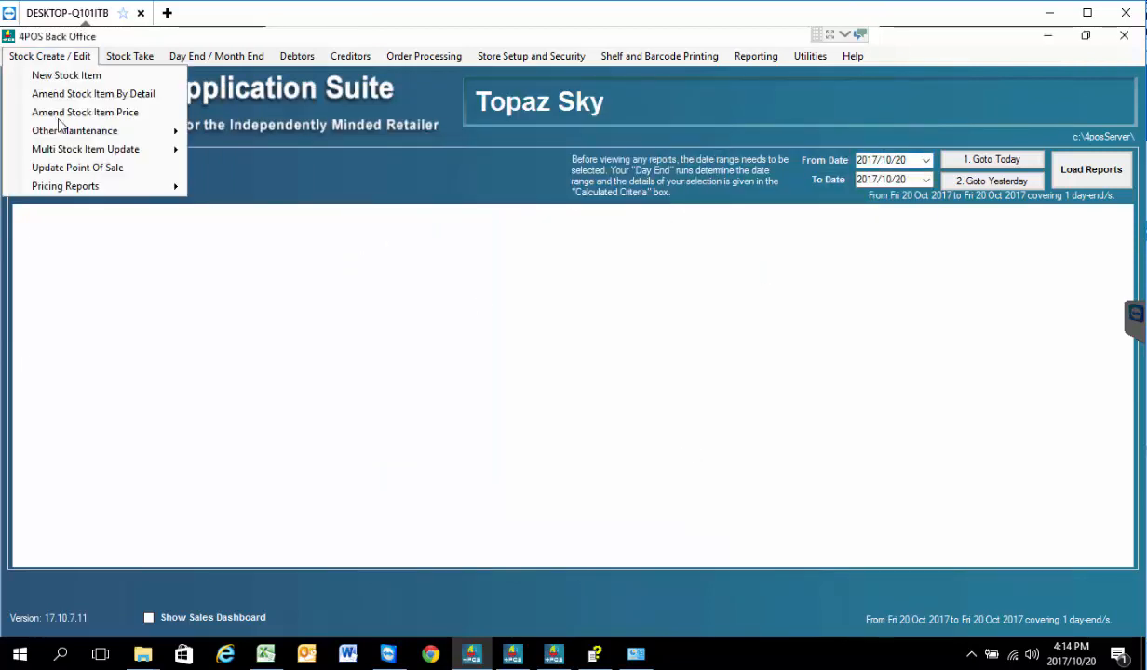
mouse_move(73, 153)
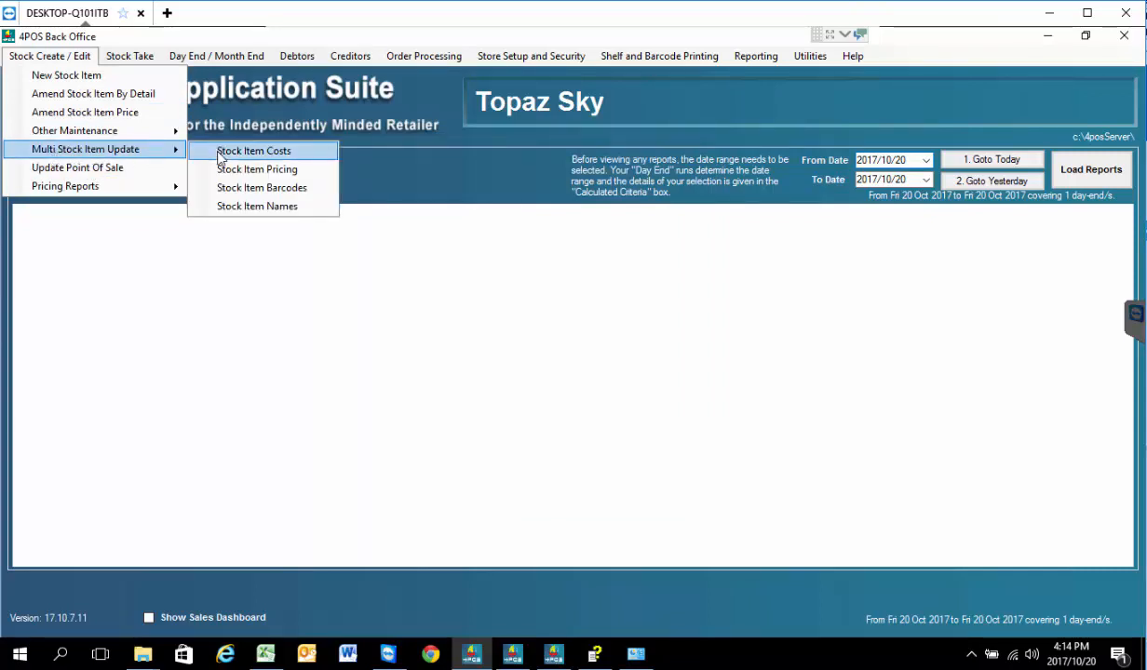
left_click(285, 208)
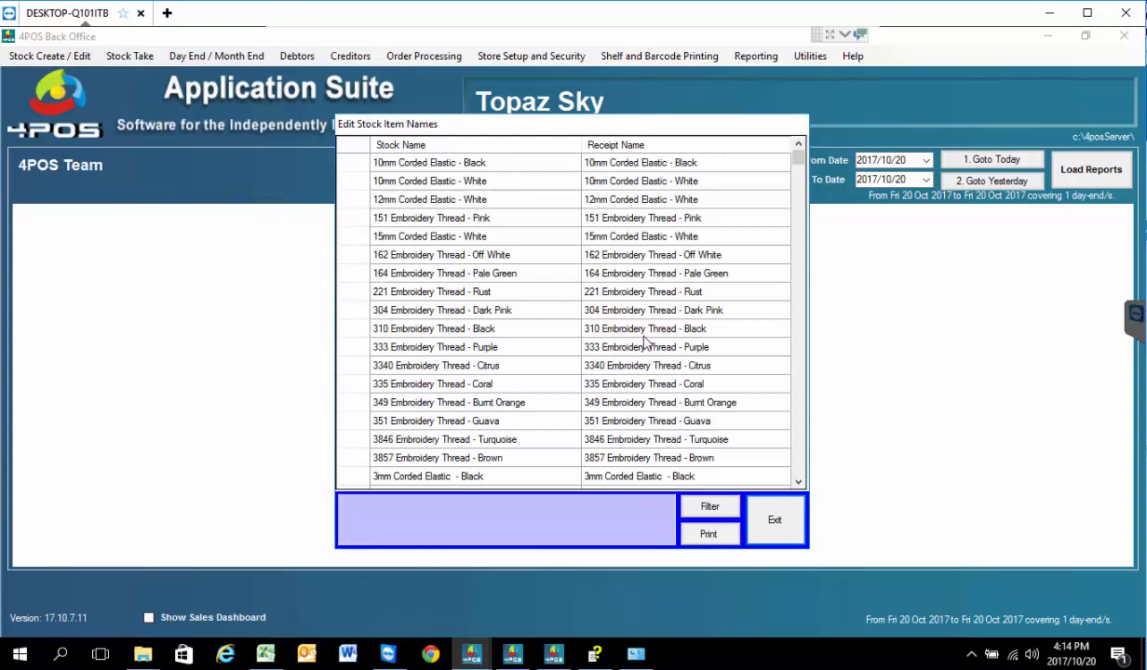
left_click(448, 366)
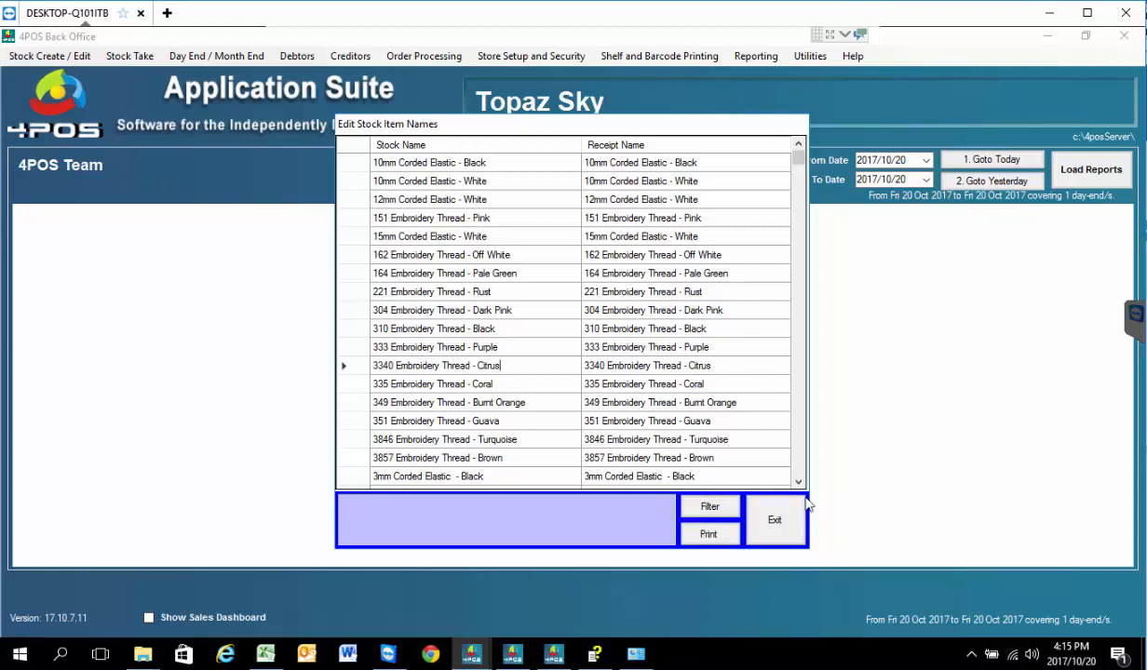
Filter the stock item names by the CLASSIC WOOL pricing group, view the filtered items and close the name editor.
left_click(710, 507)
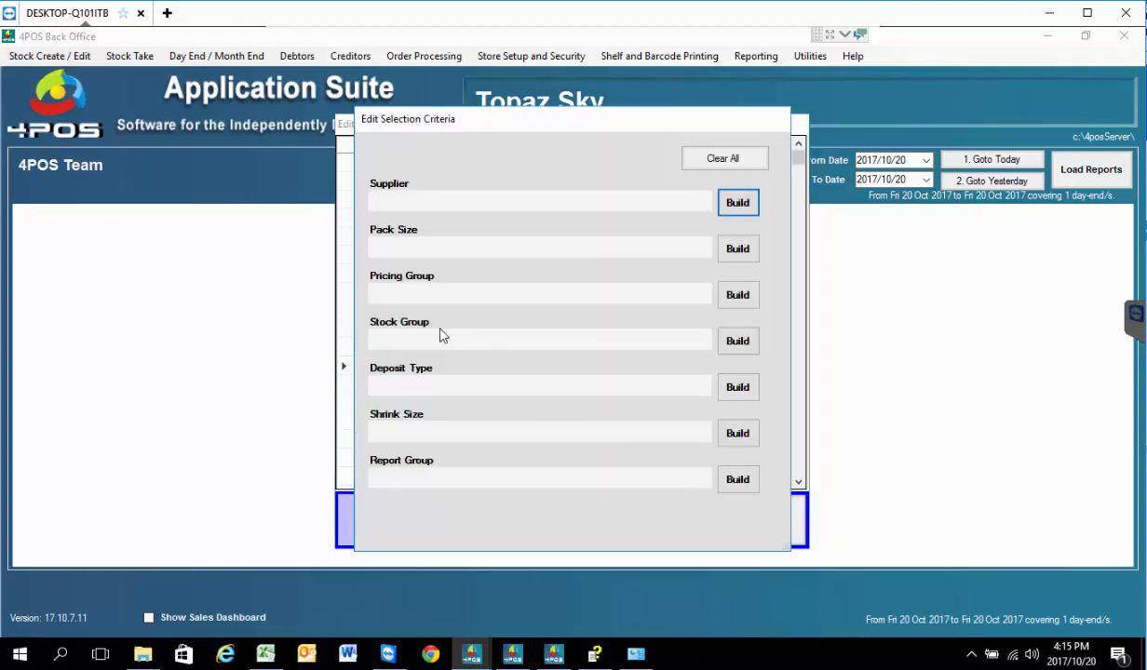
left_click(742, 307)
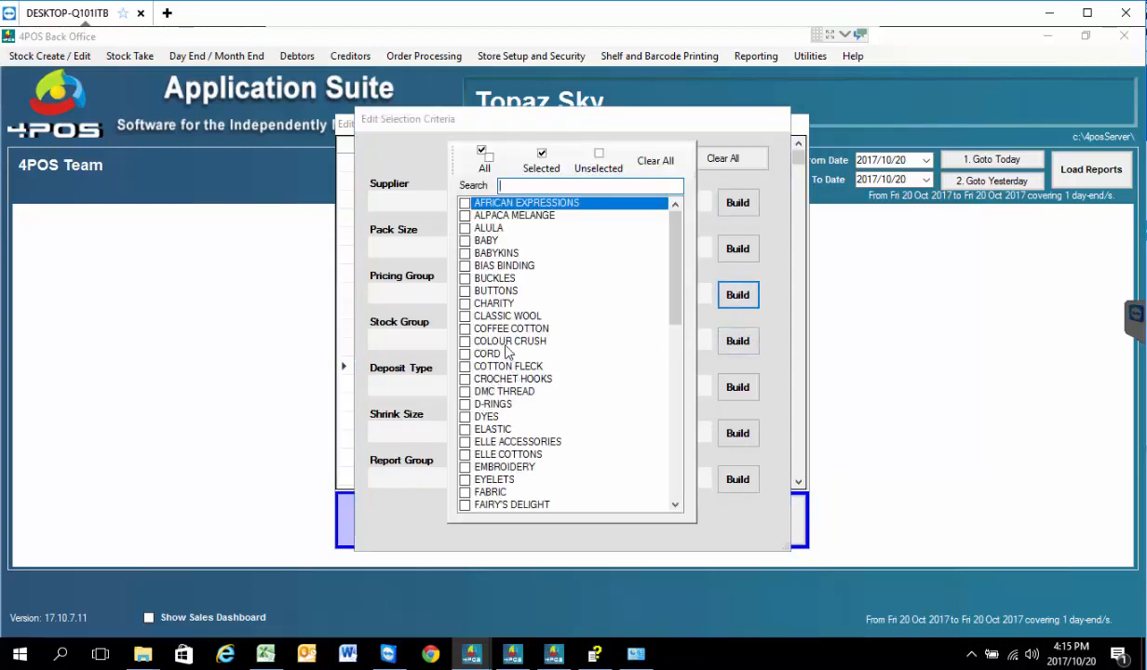
left_click(465, 317)
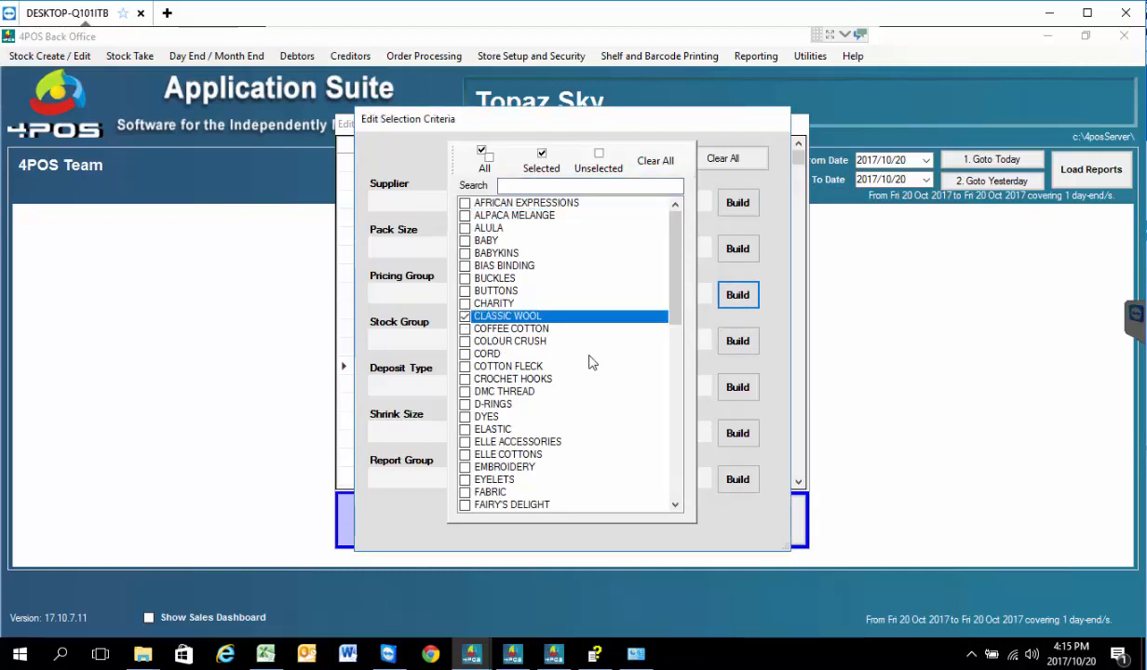
key("Escape")
key("Escape")
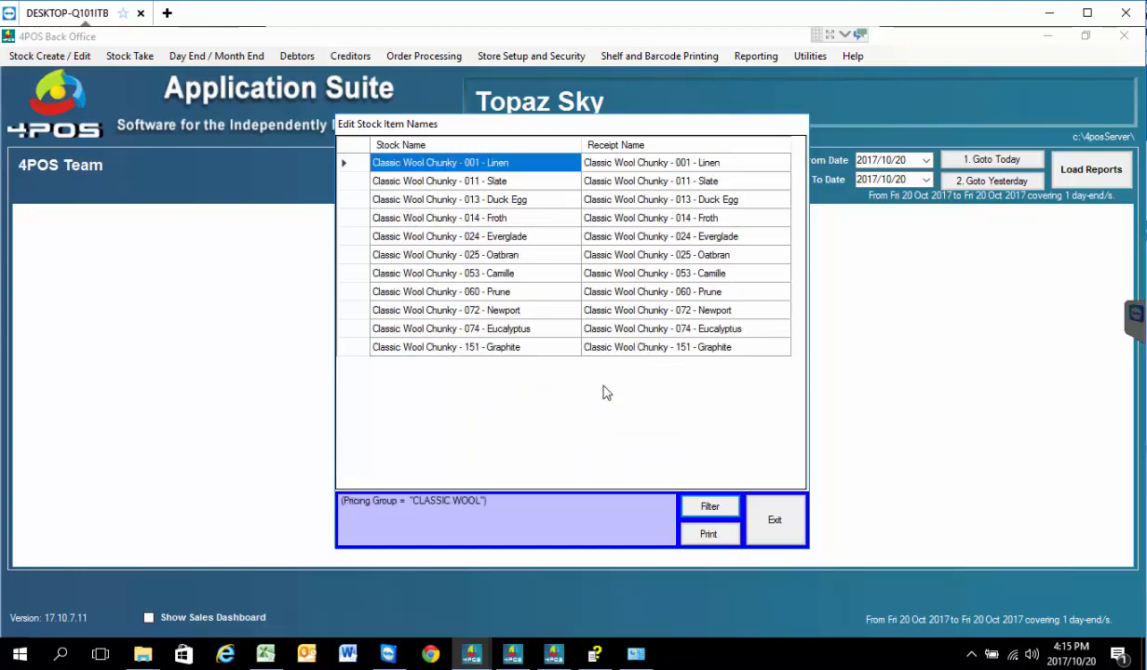
left_click(771, 517)
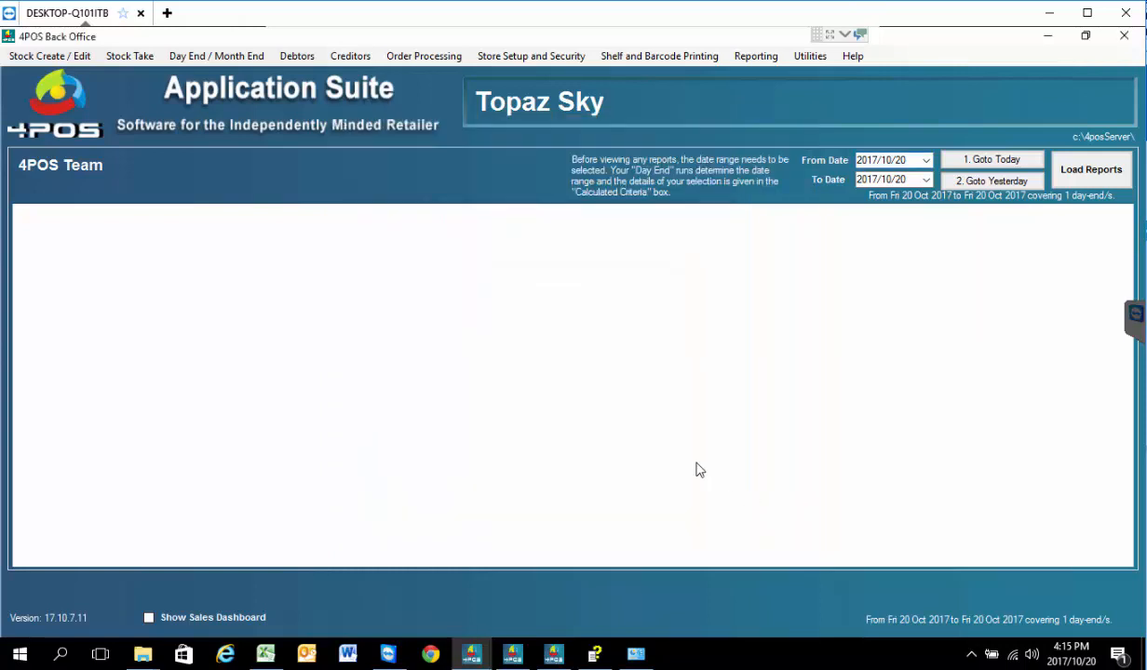
Show the Point Of Sale price list report filtered by the CLASSIC WOOL pricing group and close the report.
left_click(42, 58)
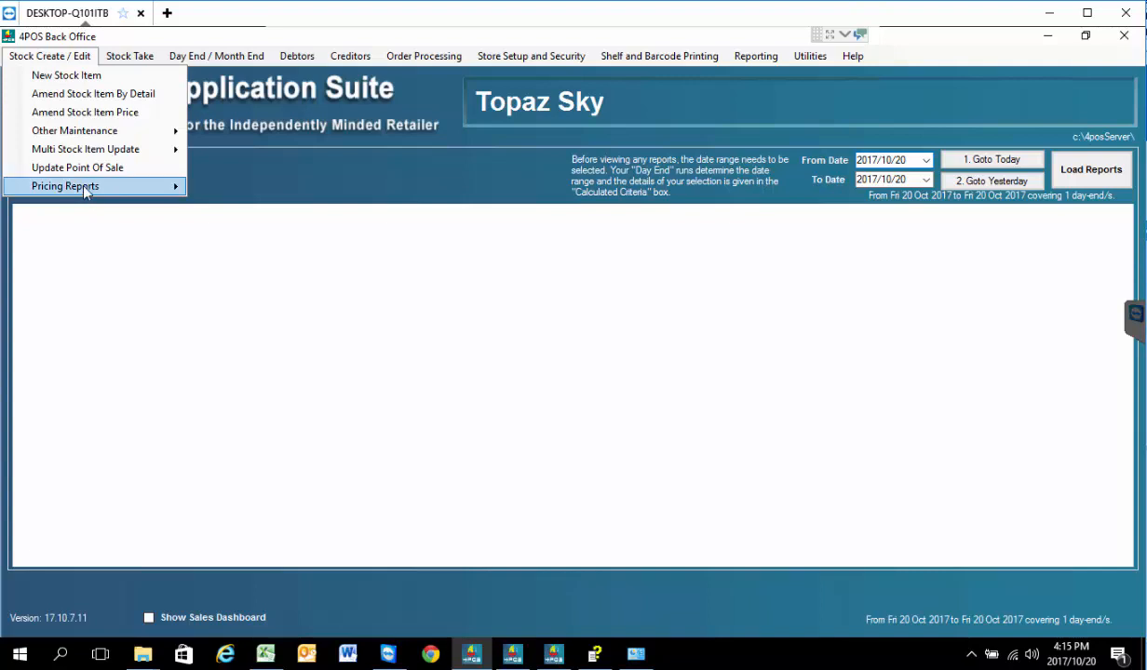
mouse_move(82, 186)
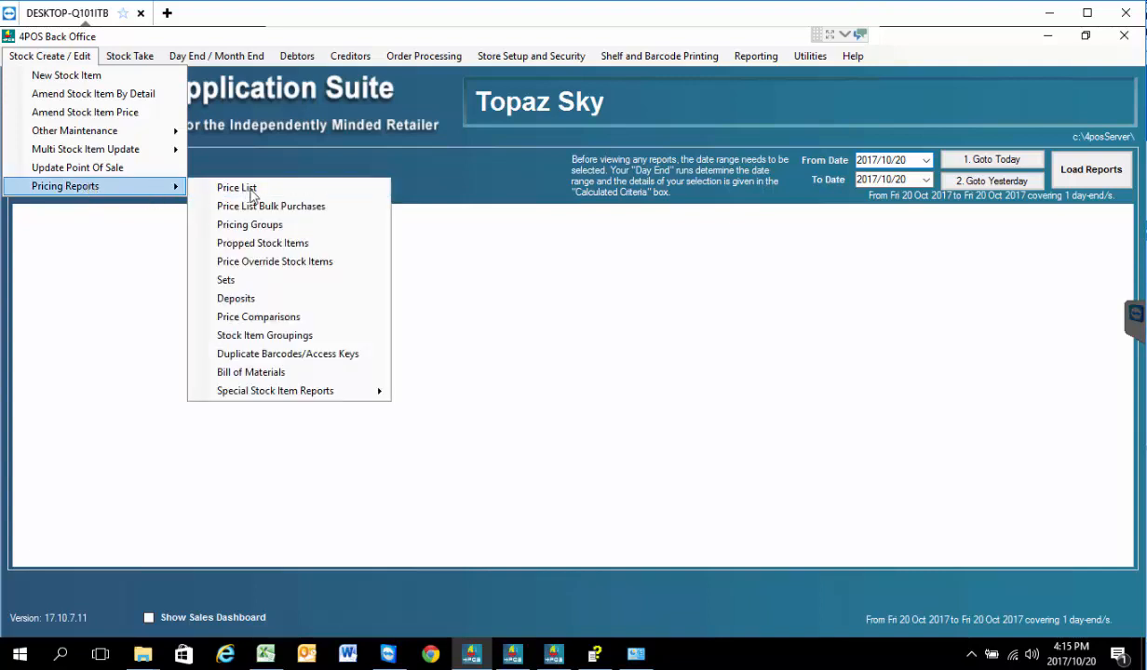
left_click(248, 189)
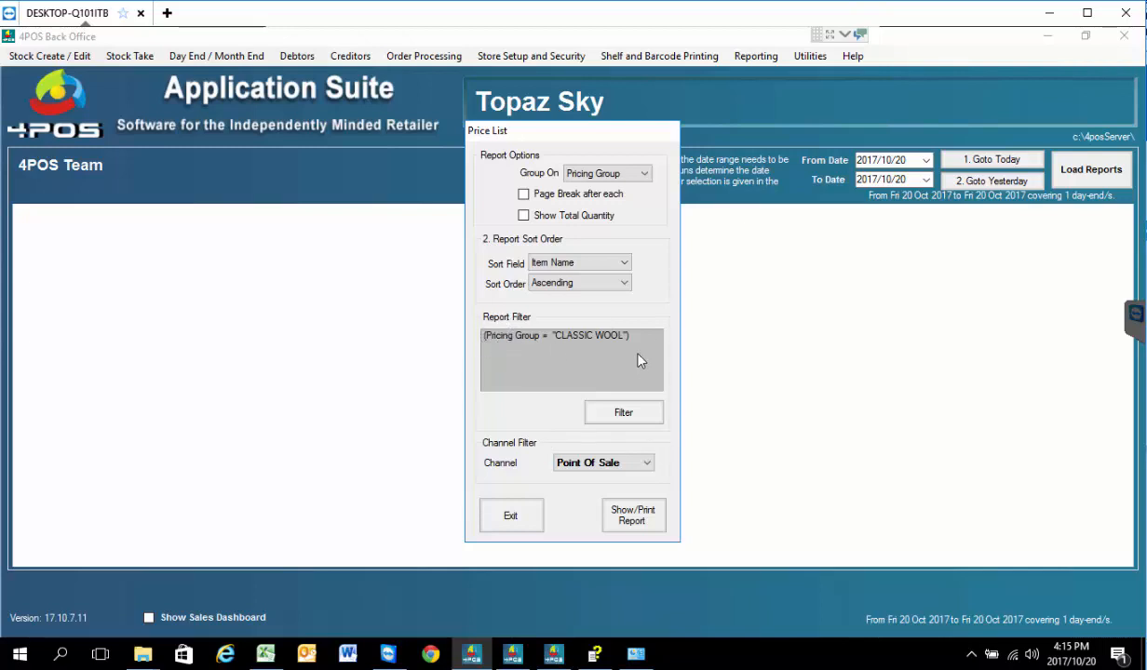
left_click(633, 516)
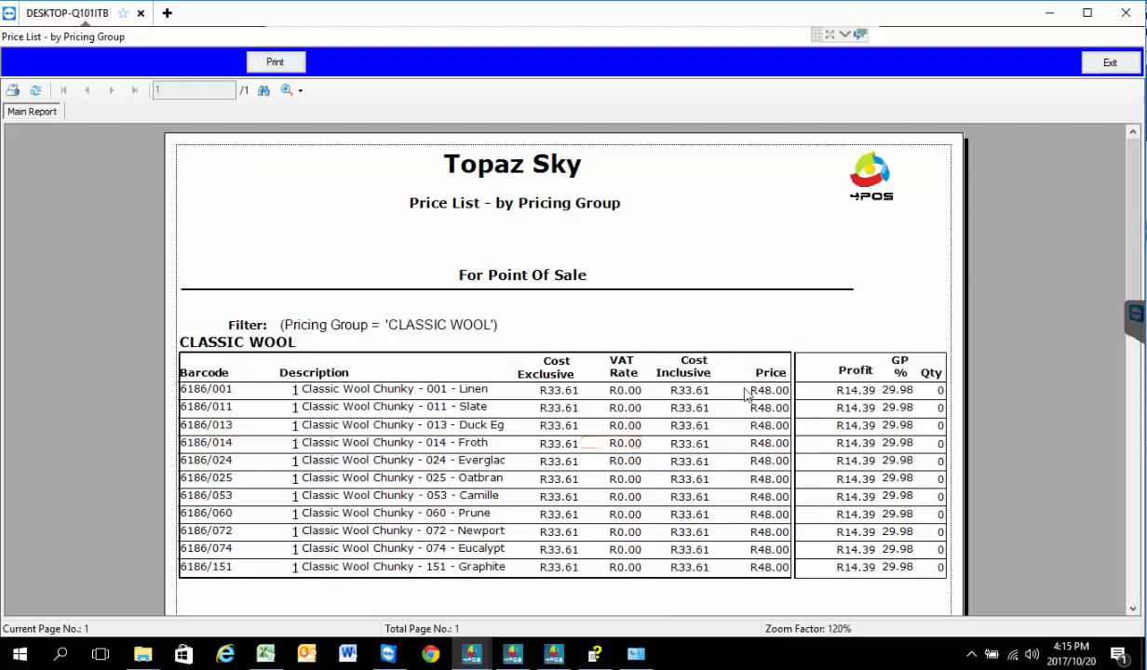
left_click(1108, 63)
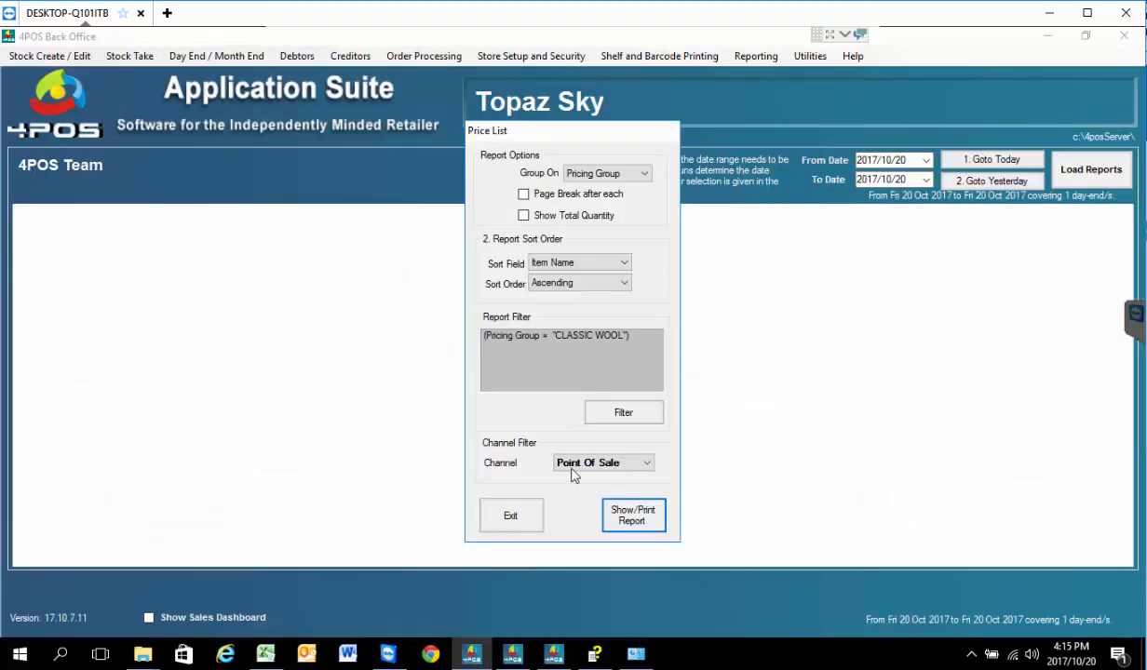
Clear all the price list's filter criteria, show the report for every pricing group and close it.
left_click(626, 415)
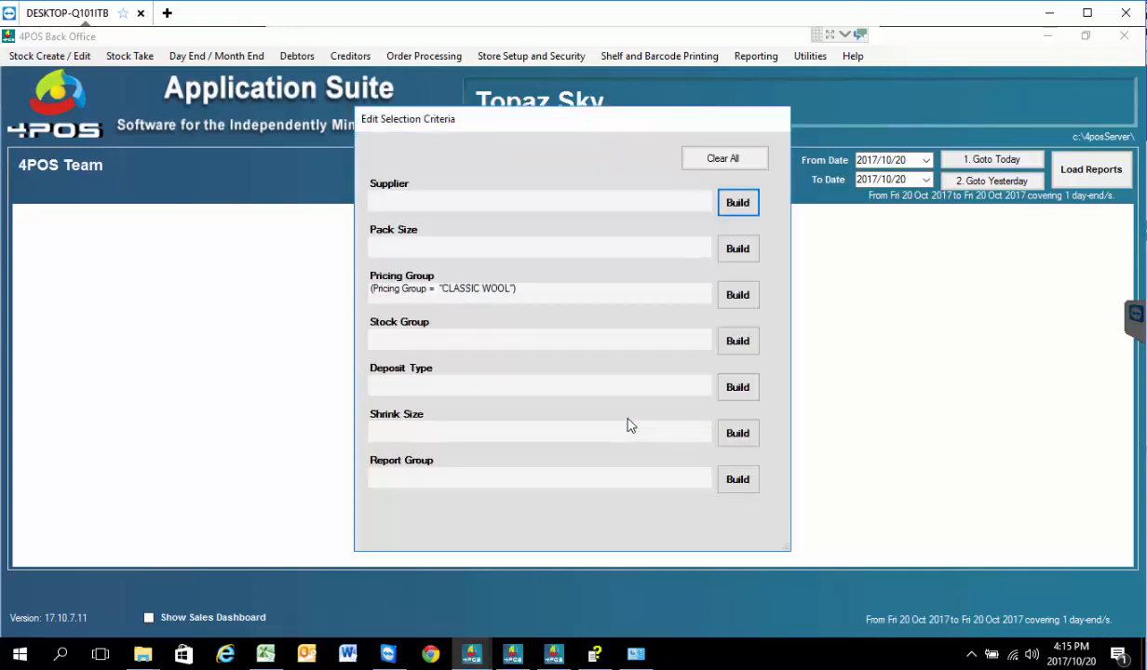
left_click(723, 159)
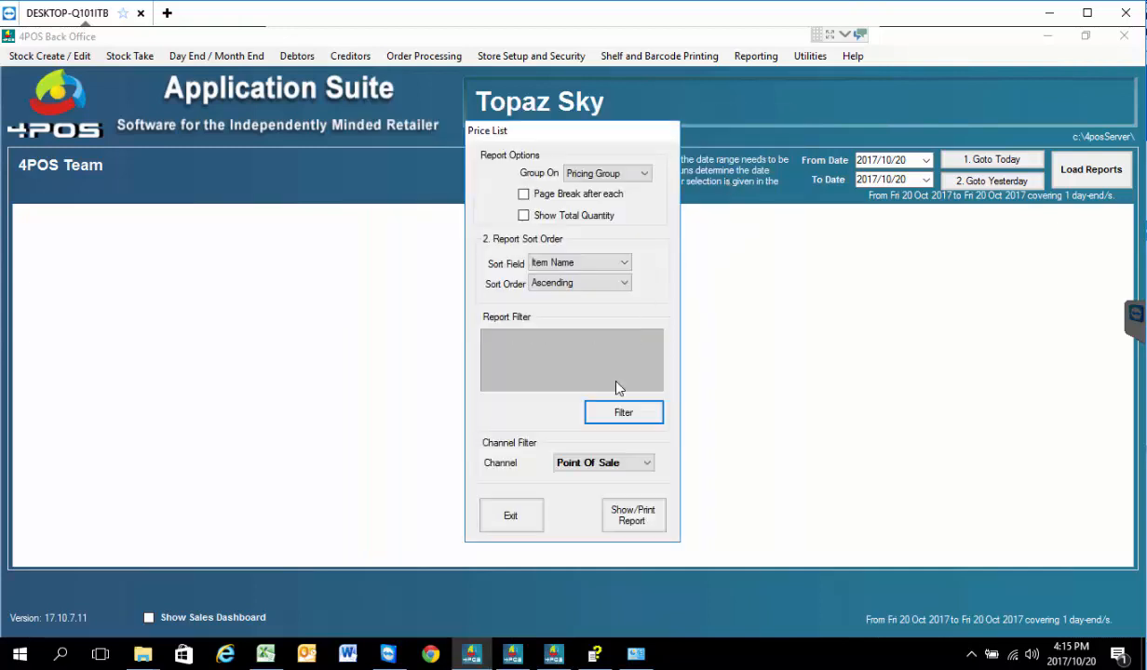
left_click(633, 513)
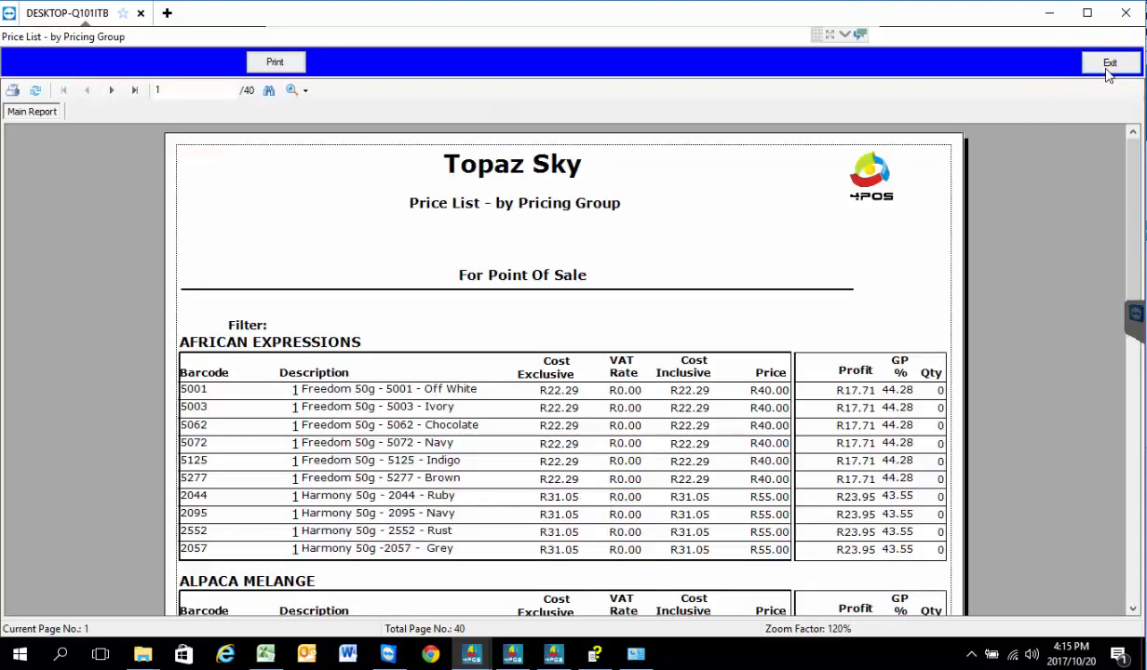
left_click(1108, 65)
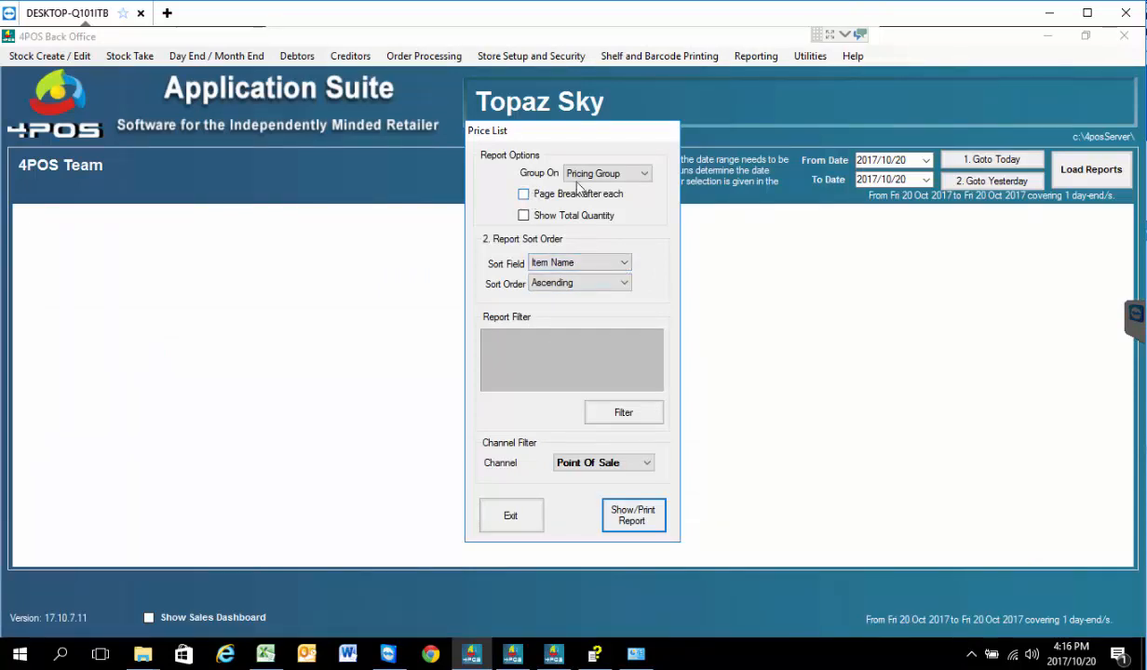
Enable a page break after each pricing group, and show the price list through to its second page.
left_click(523, 194)
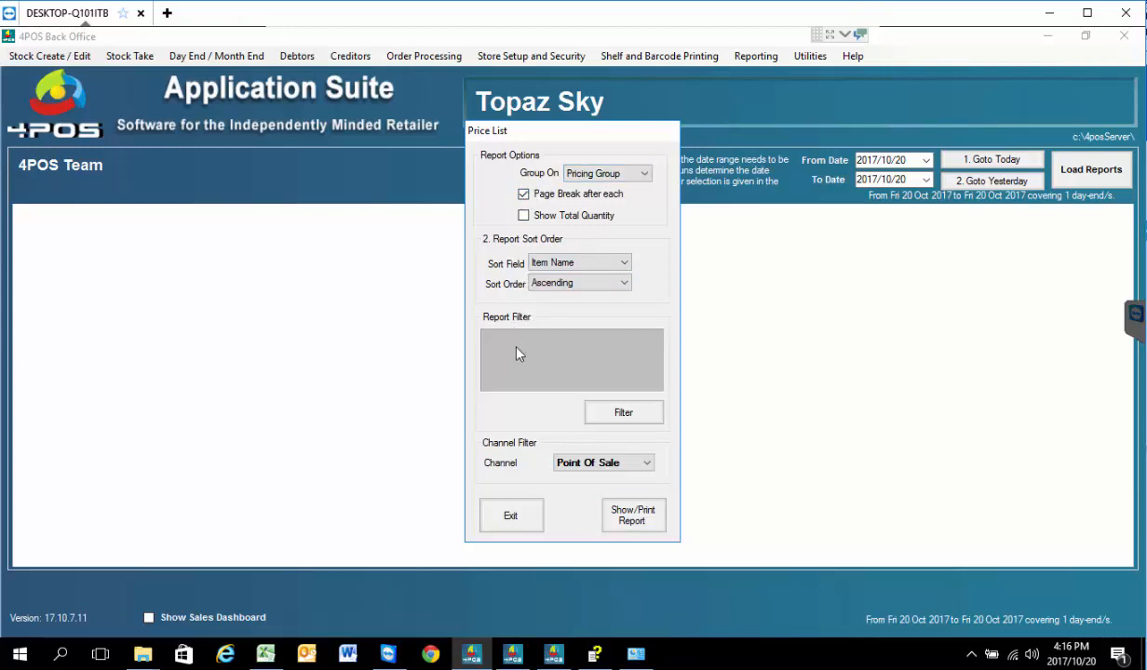
left_click(630, 518)
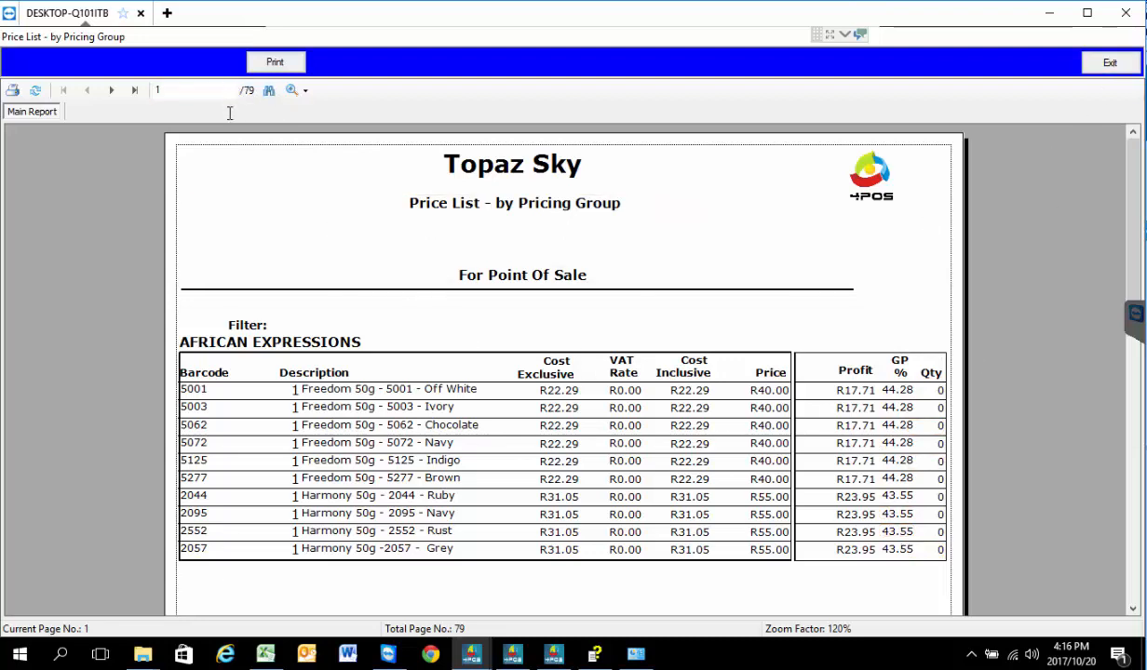
left_click(109, 90)
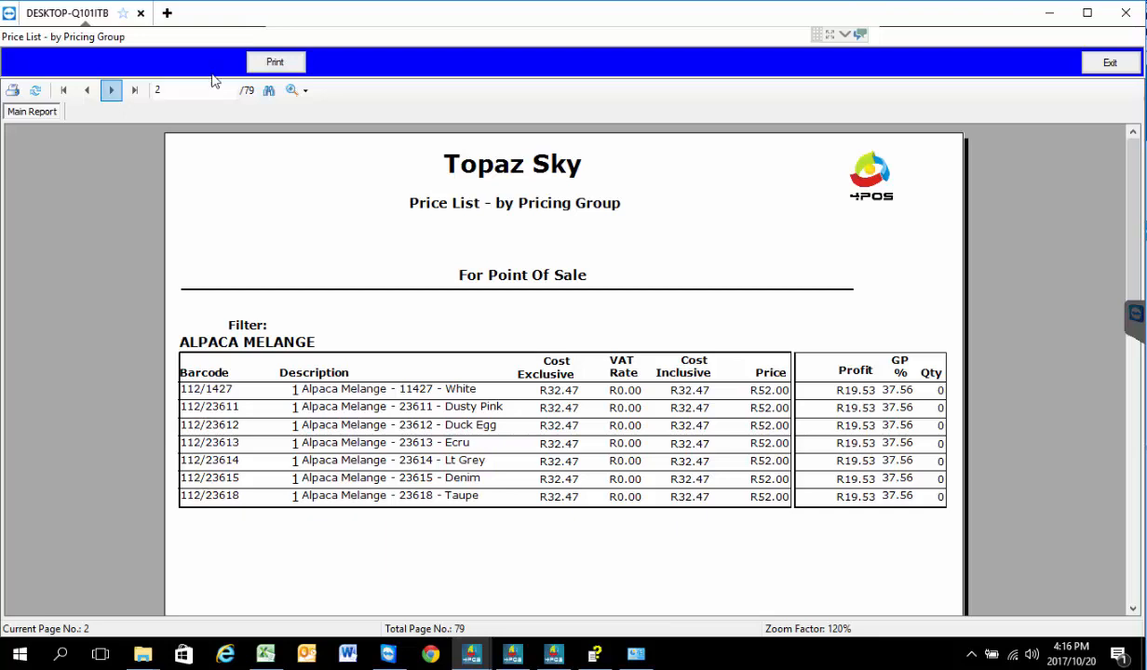
Open the print settings for the price list and view the available printers.
left_click(291, 63)
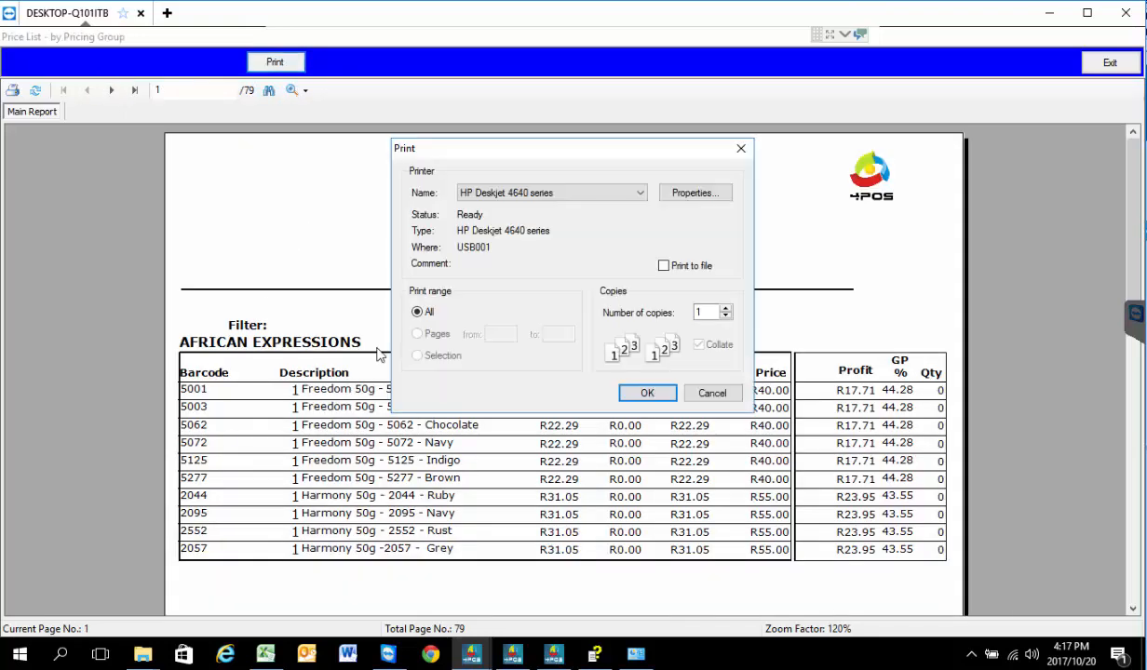
left_click(640, 193)
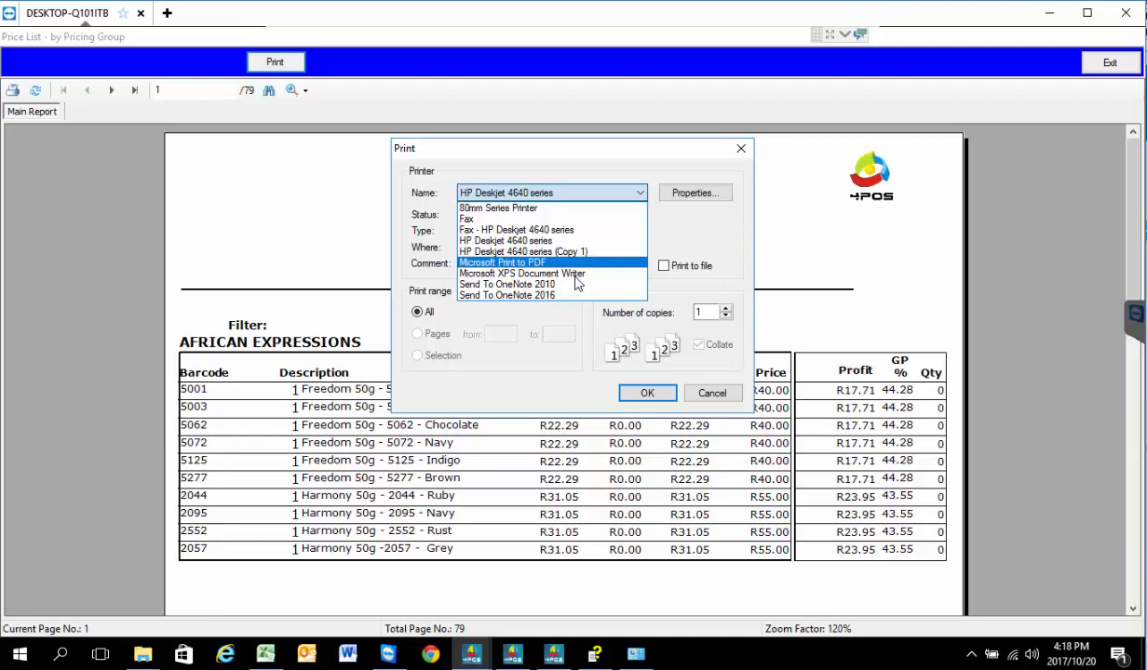
Switch to the 4POS window in File Explorer, view the 4POSServer folder's contents and minimize the window.
left_click(144, 657)
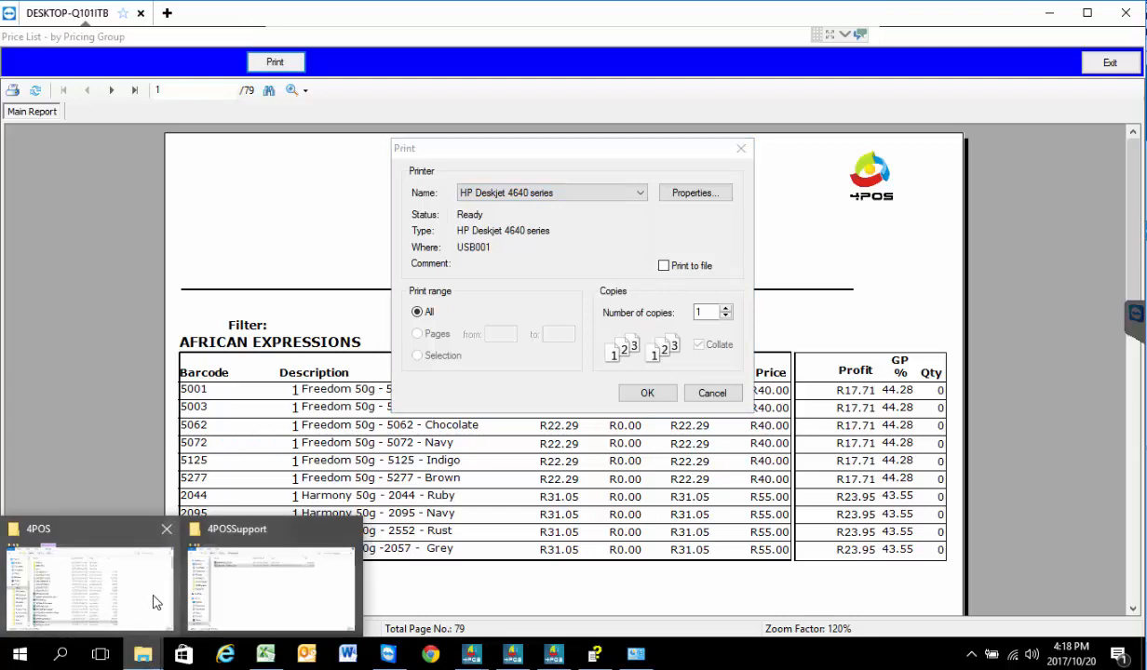
left_click(154, 587)
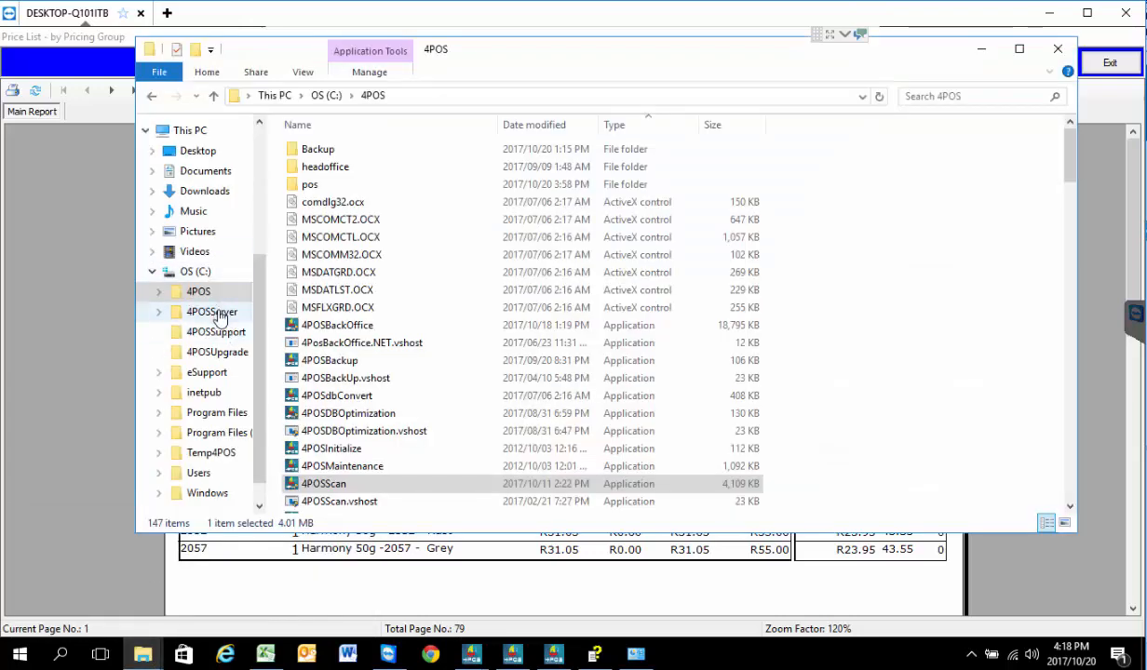
left_click(214, 313)
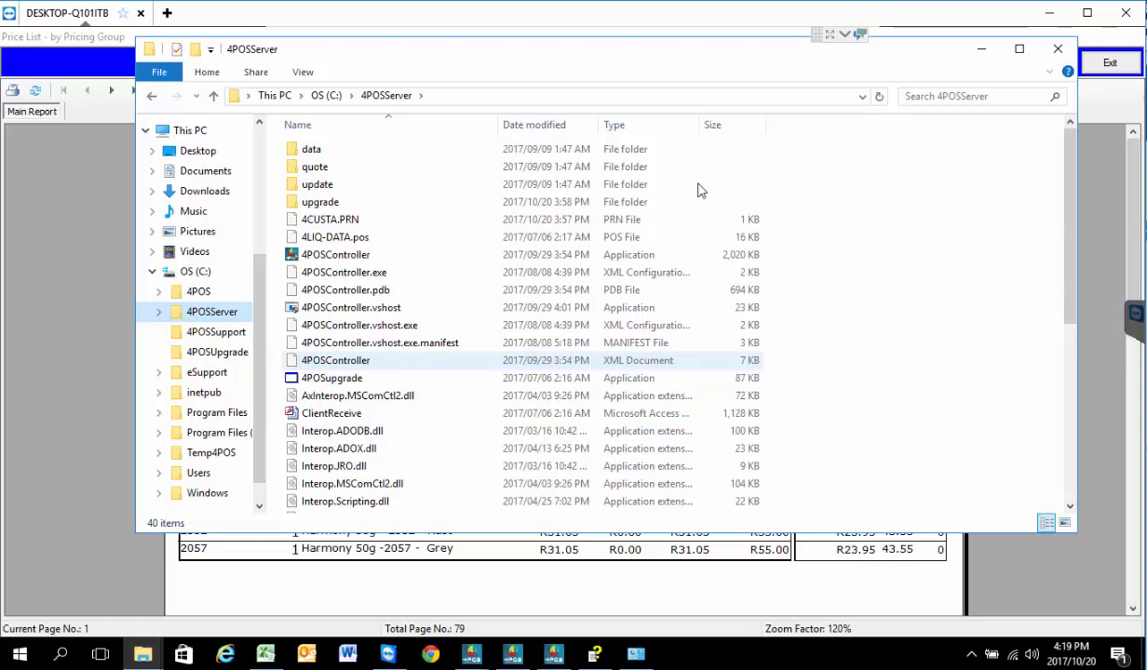
left_click(982, 48)
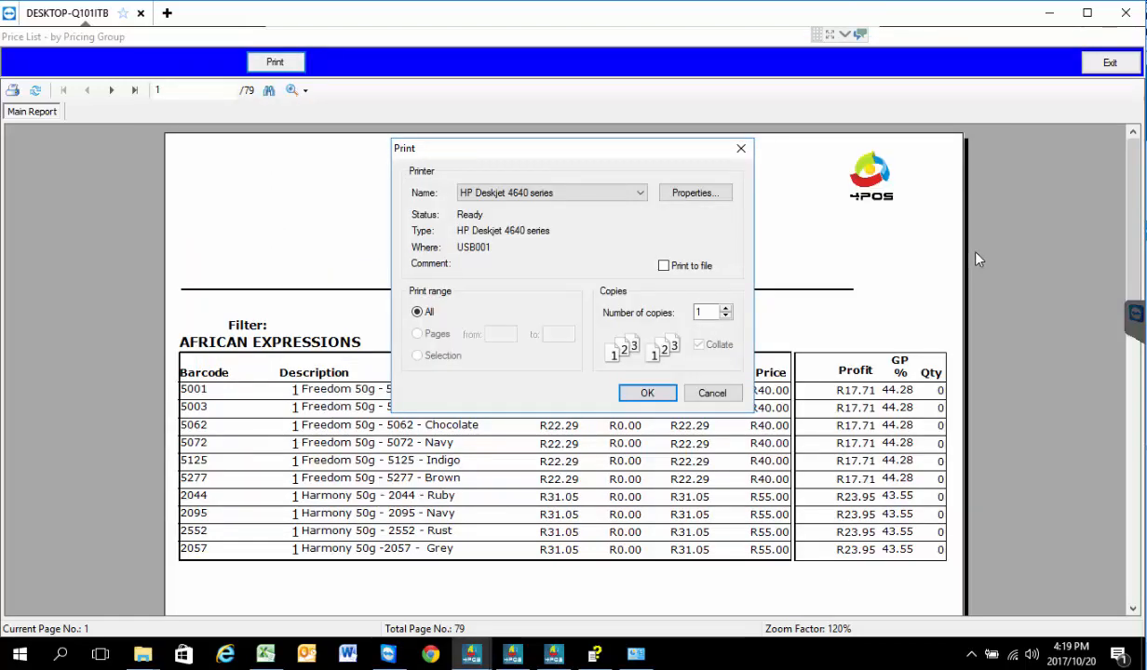
Cancel printing the price list, and exit the report and the Price List options.
left_click(713, 395)
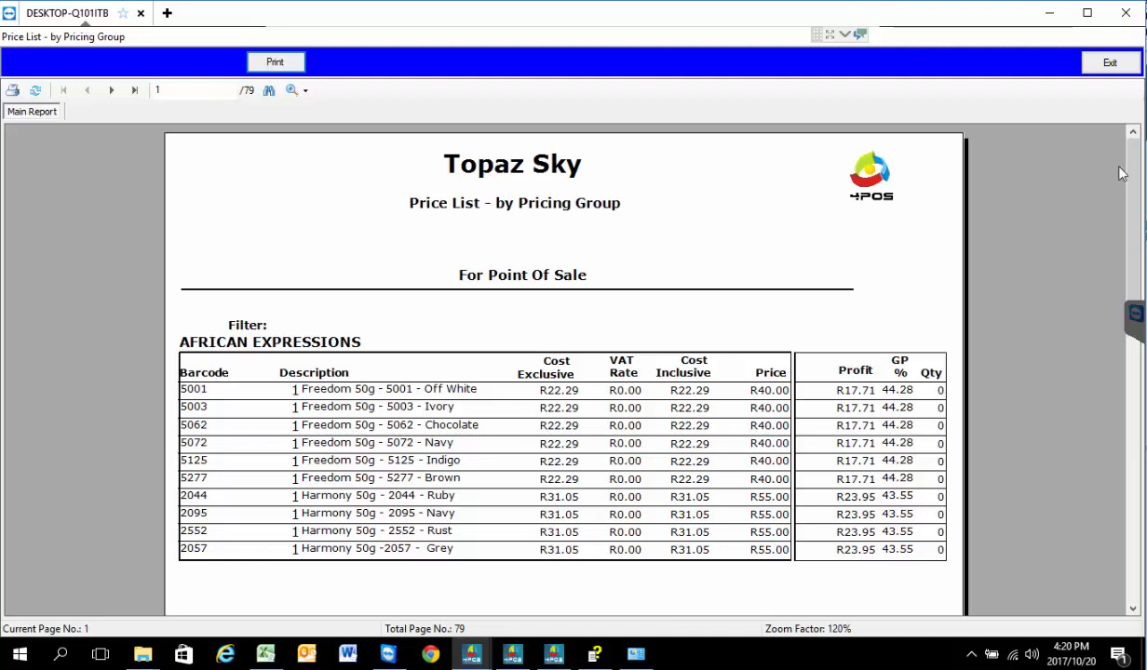
left_click(1108, 63)
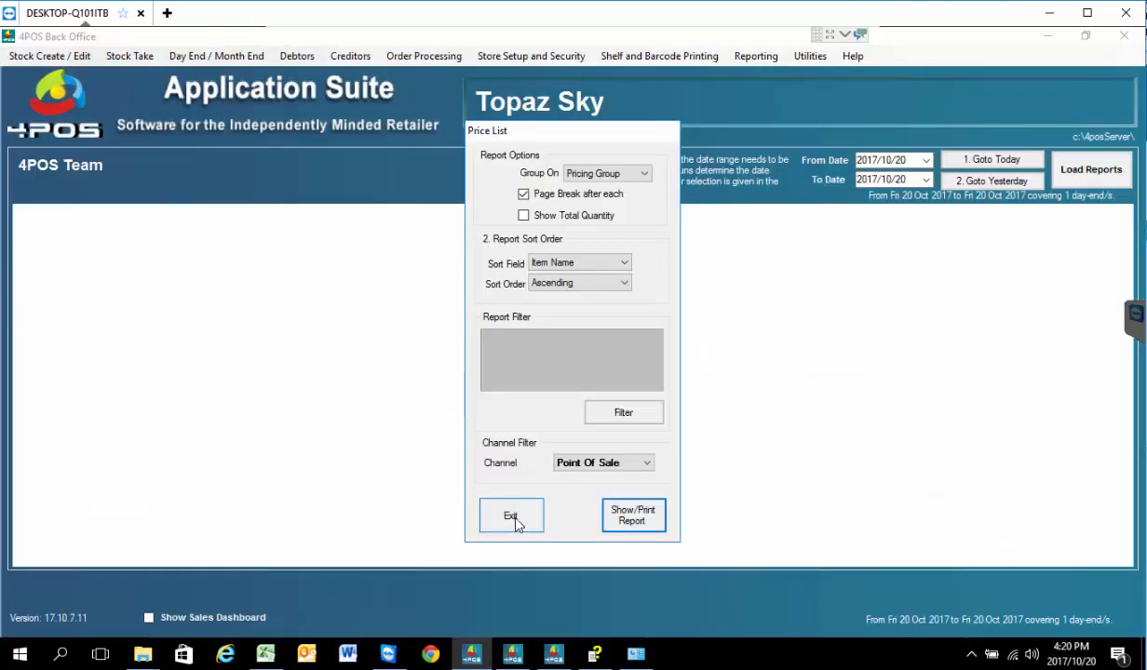
left_click(515, 522)
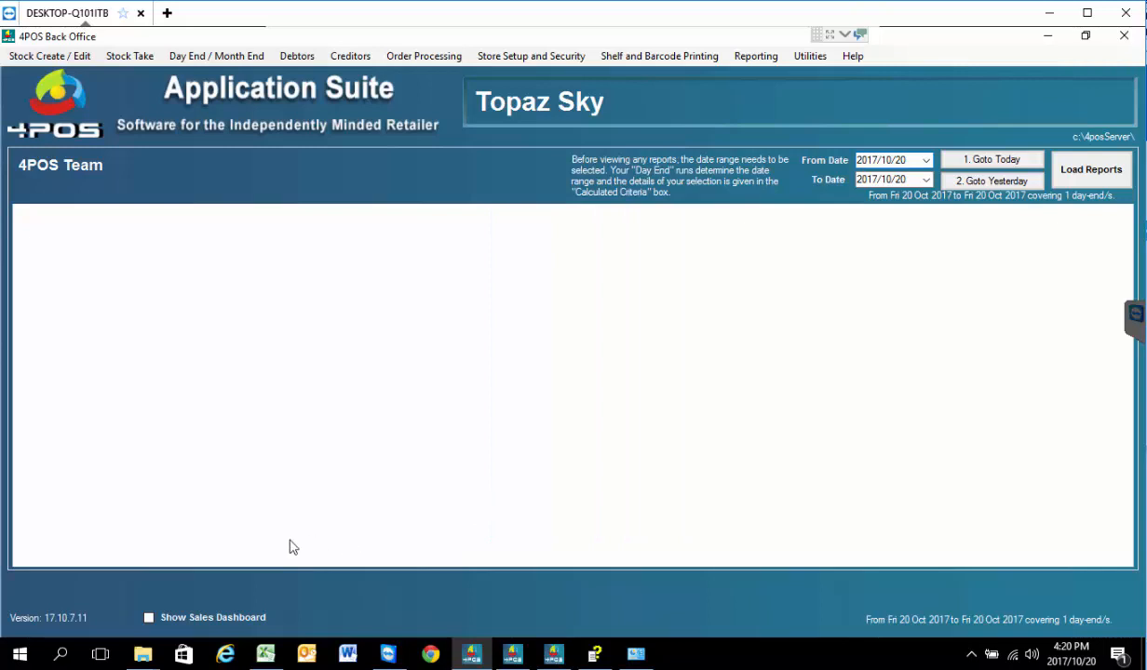
Switch to the 4POSSupport window in File Explorer and view the contents of the OS (C:) drive.
left_click(144, 651)
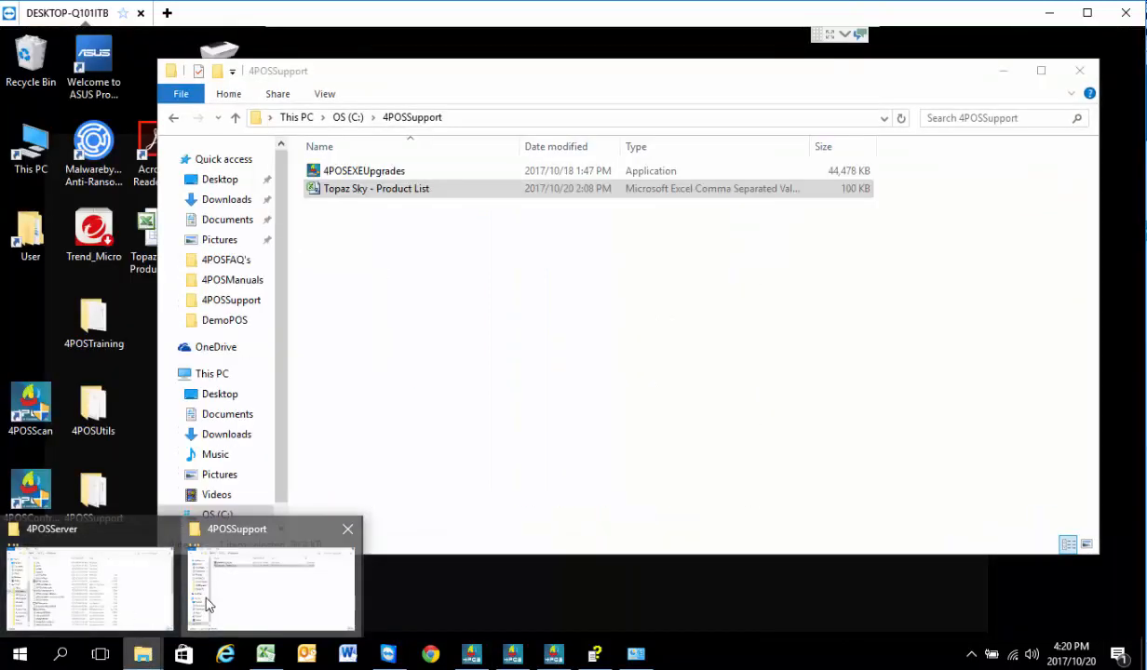
left_click(210, 605)
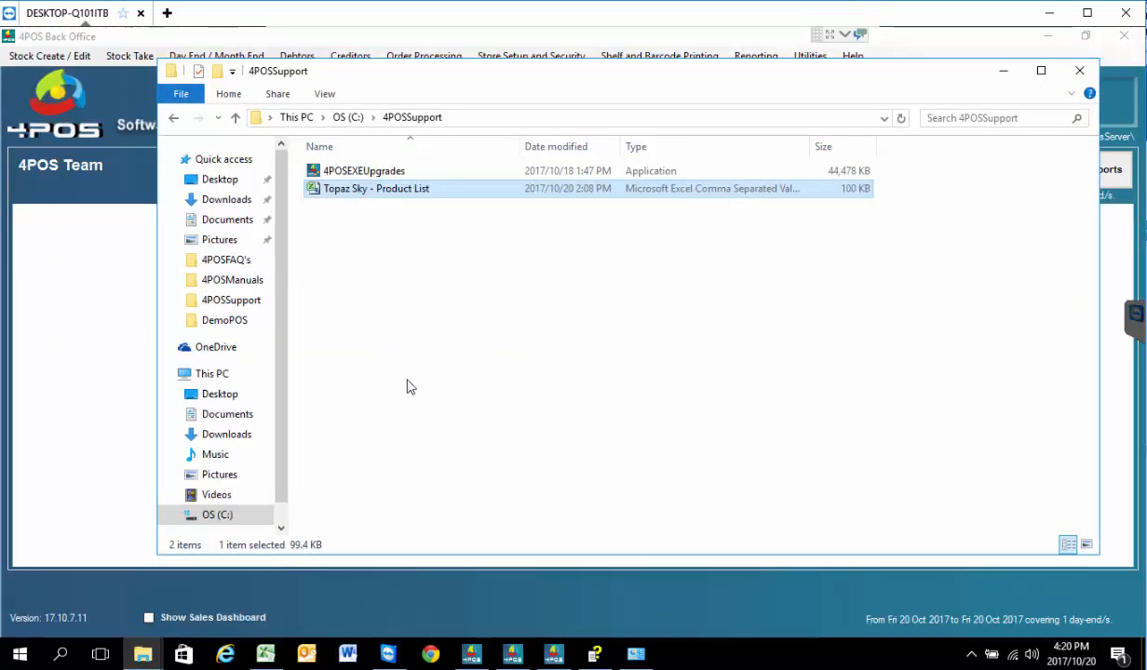
scroll(284, 440, "down", 1)
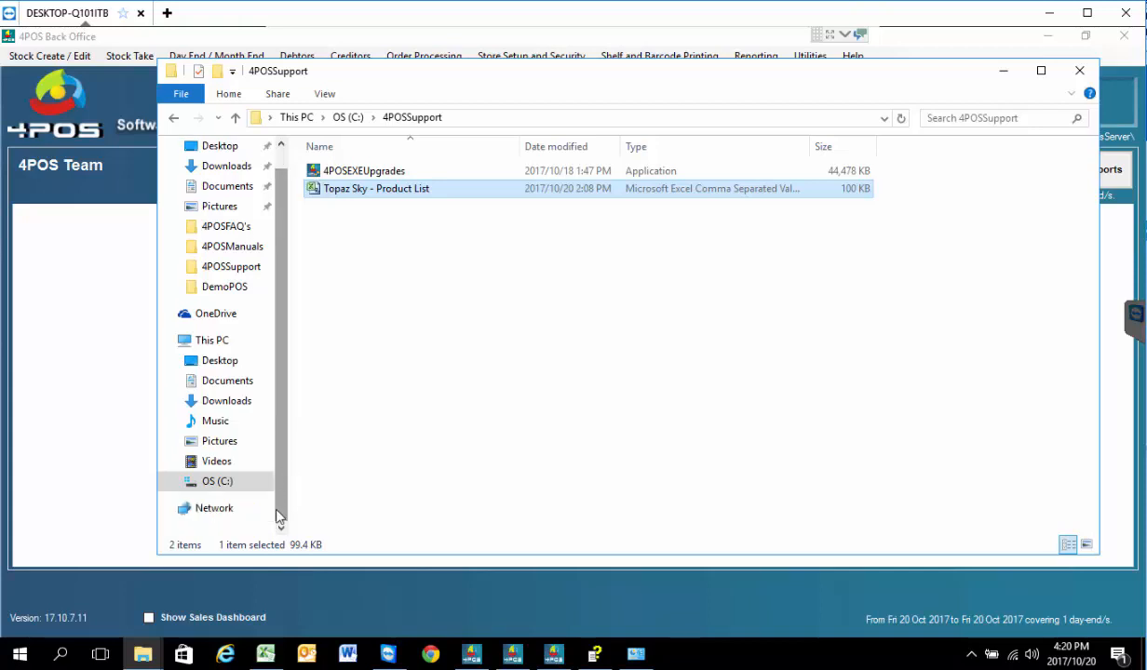
left_click(218, 483)
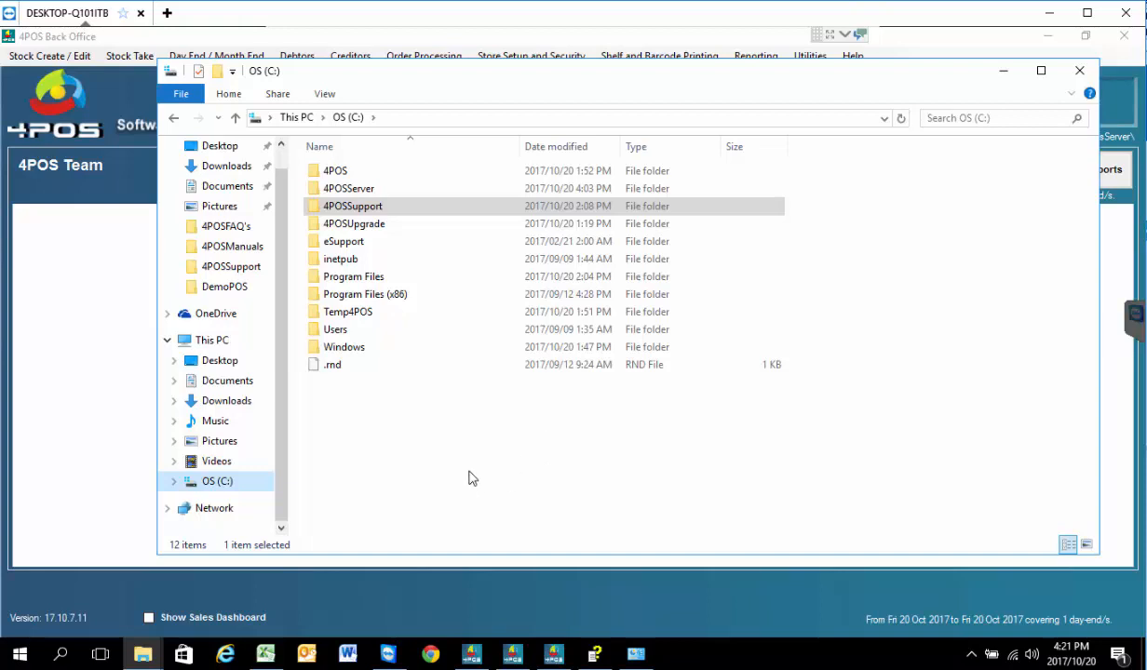
Switch to Devices and Printers, remove the 80mm Series Printer and confirm its removal.
left_click(637, 655)
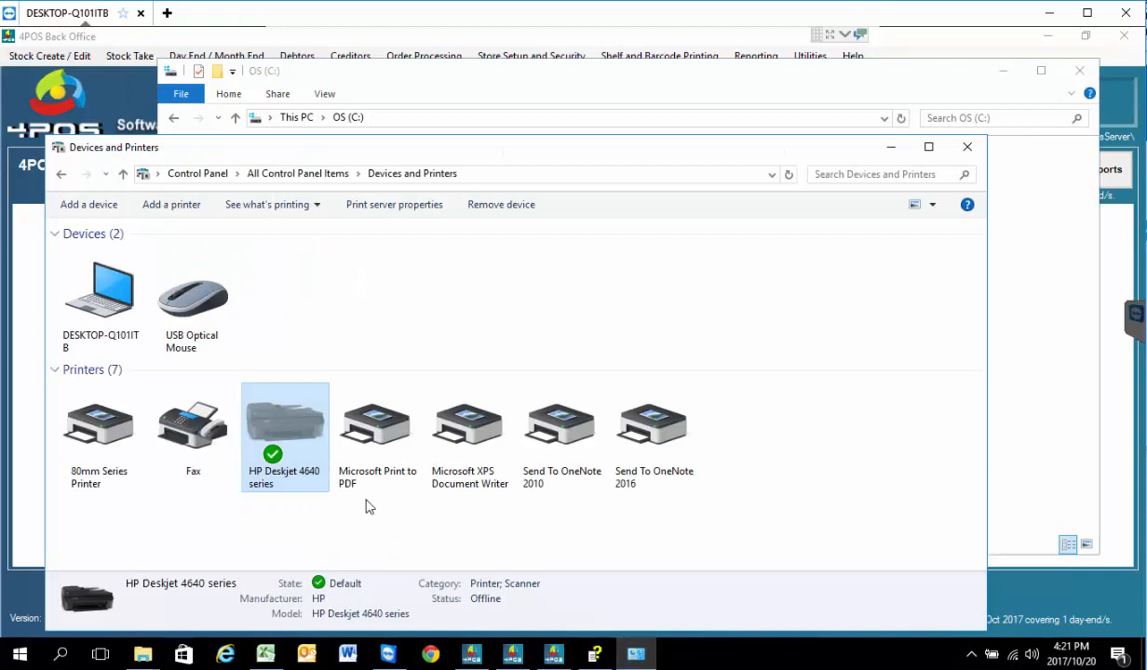
right_click(98, 427)
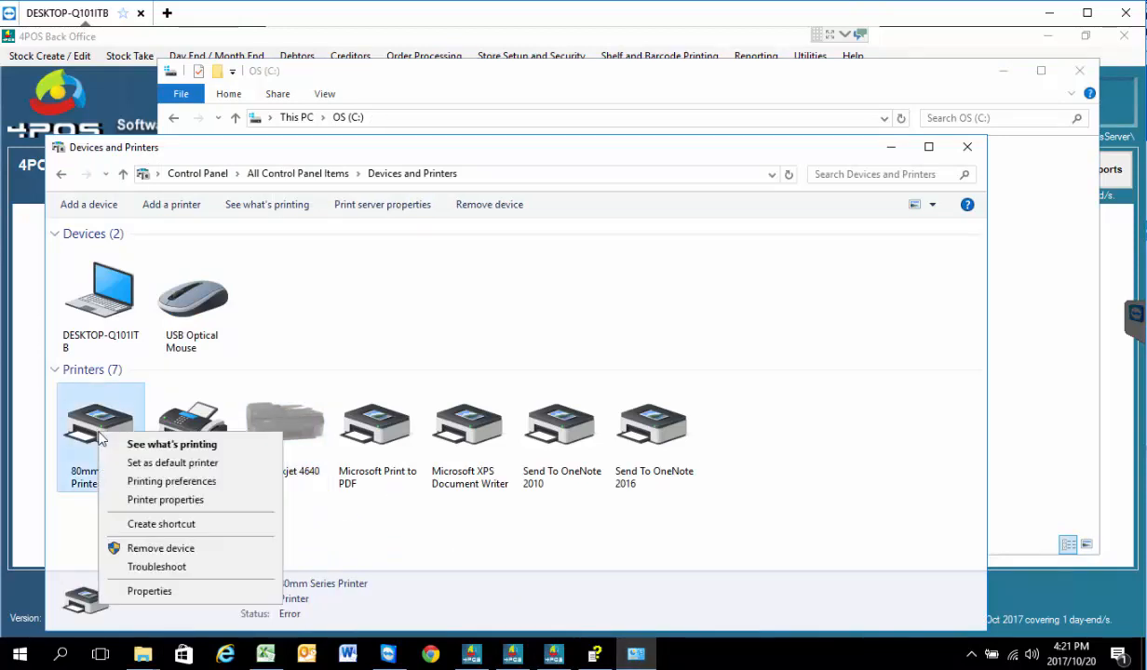
left_click(189, 550)
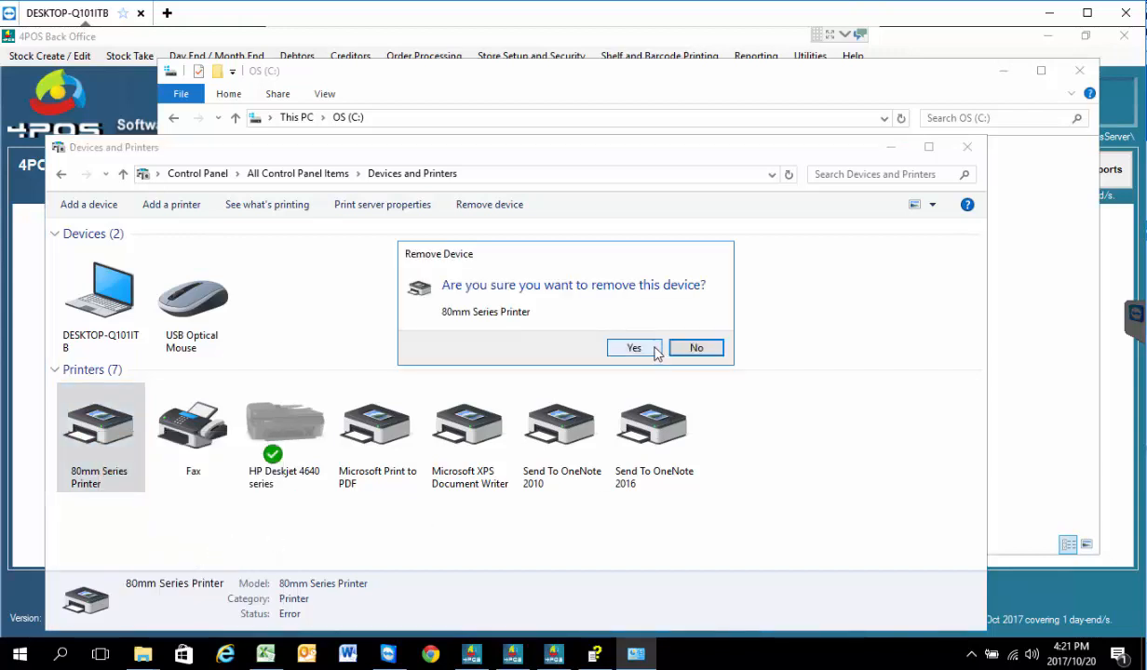
left_click(656, 351)
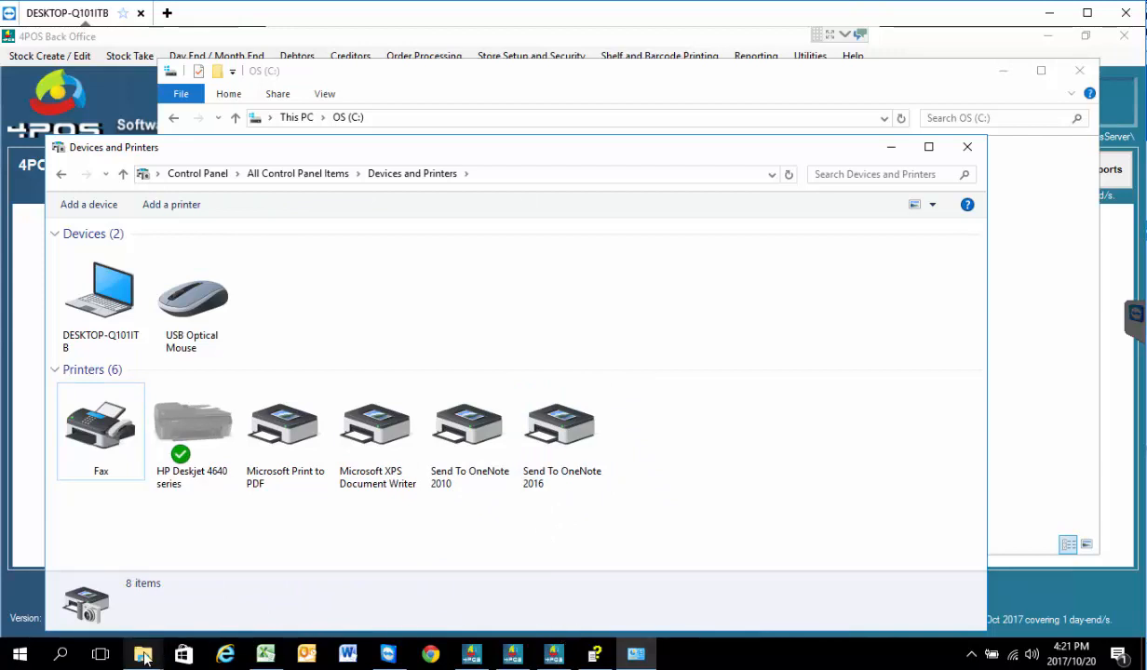
Return to File Explorer and open the files on the inserted 4POS Ver 17.7 disc.
mouse_move(145, 657)
left_click(248, 615)
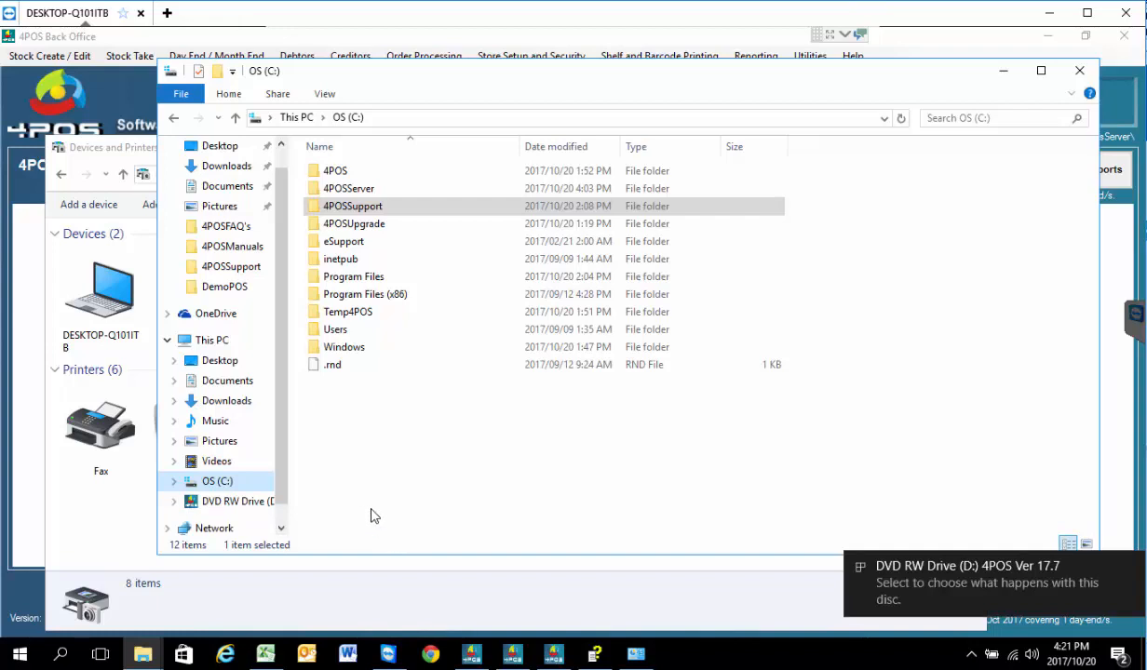
left_click(965, 587)
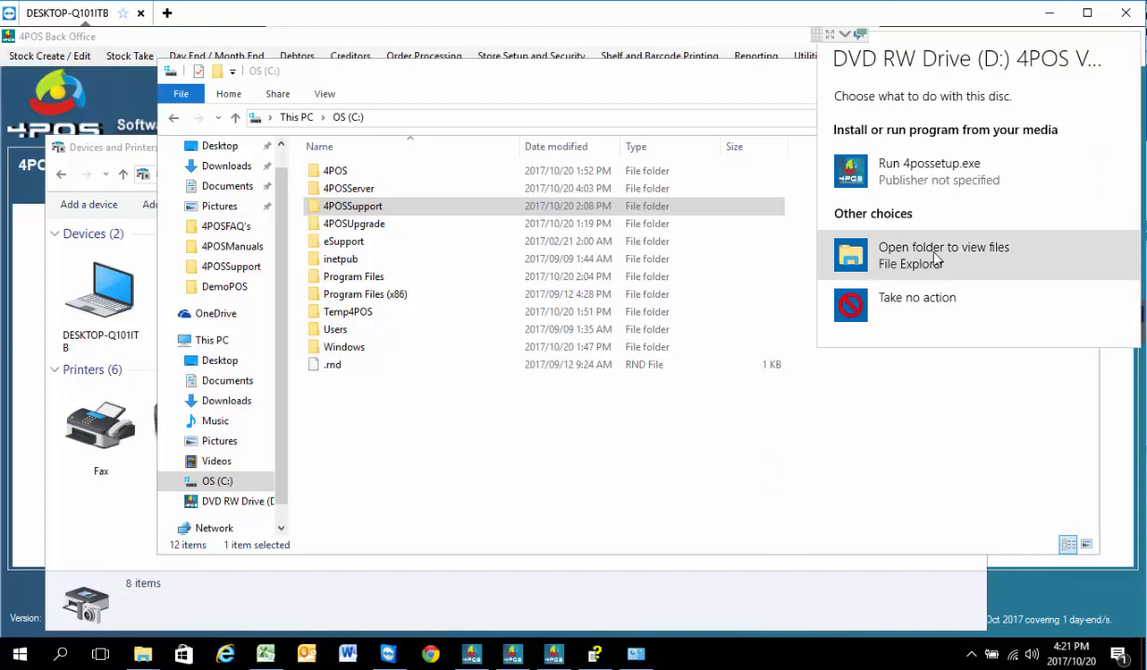
left_click(885, 256)
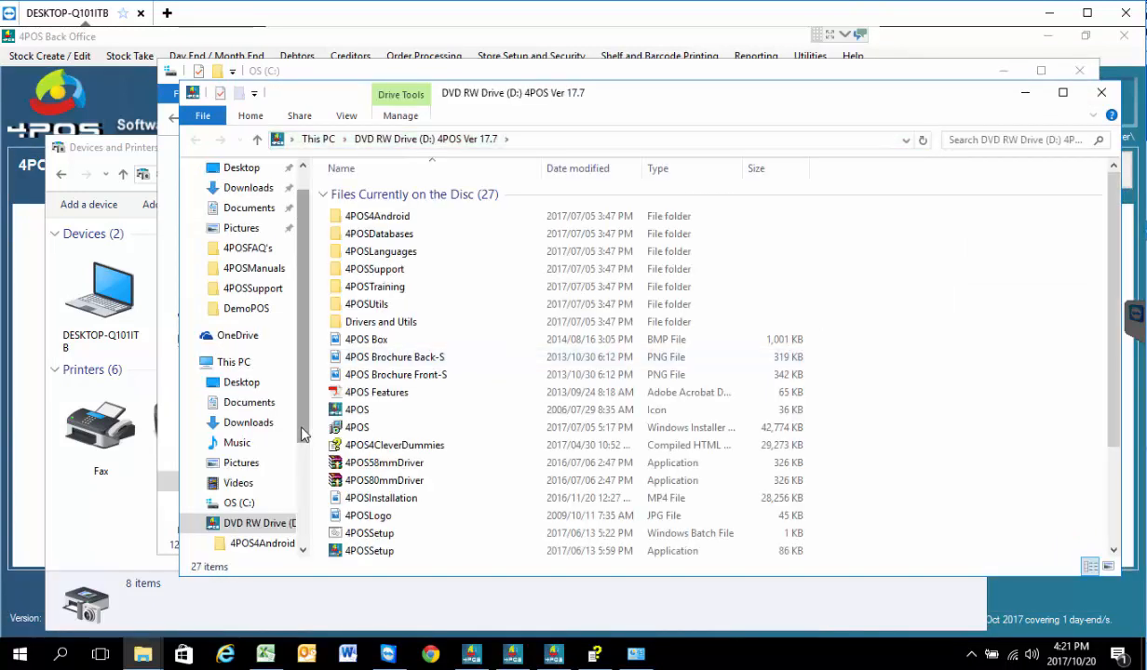
Launch the 4POS58mmDriver installer from the disc's 4POS58mmPrinterDrivers folder under Drivers and Utils.
double_click(379, 325)
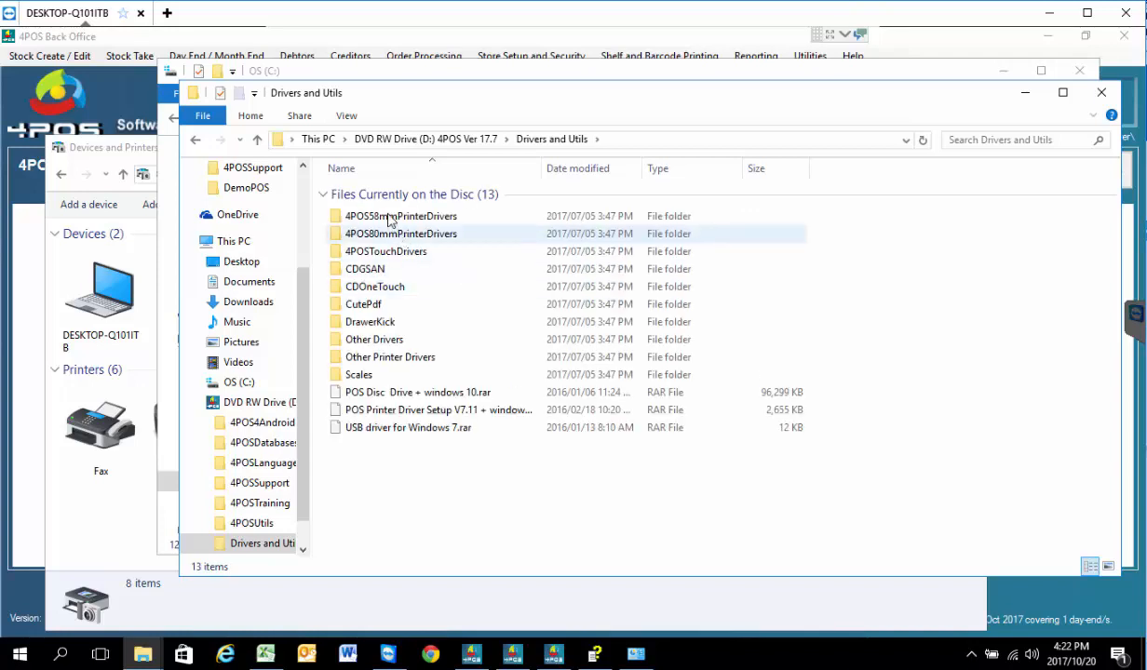
double_click(386, 217)
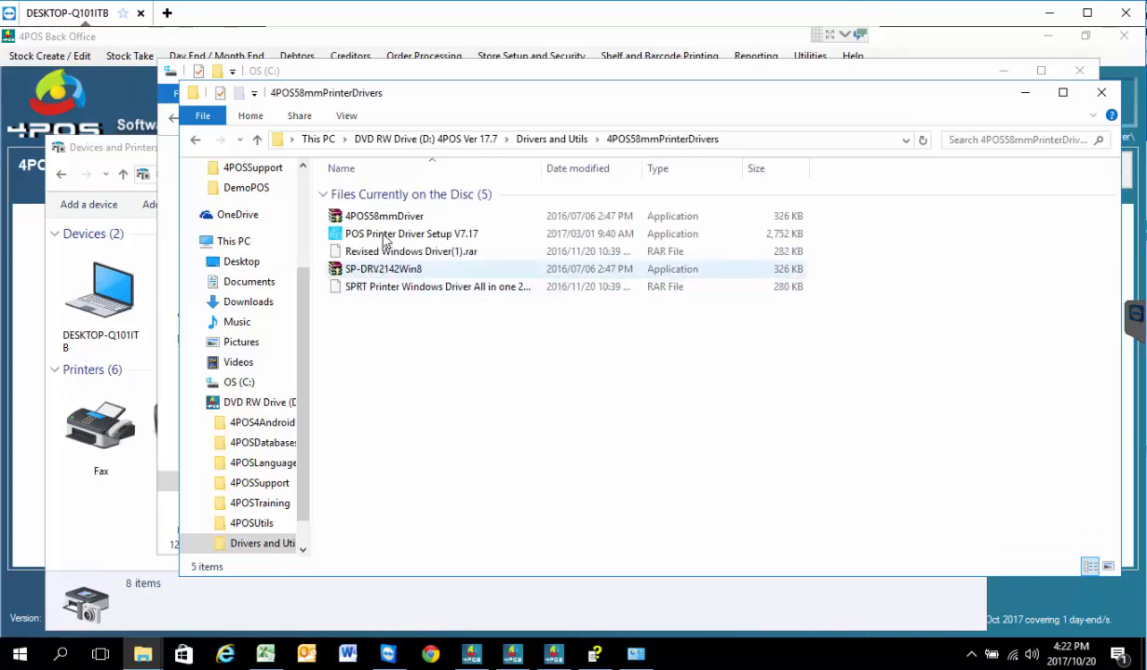
double_click(384, 219)
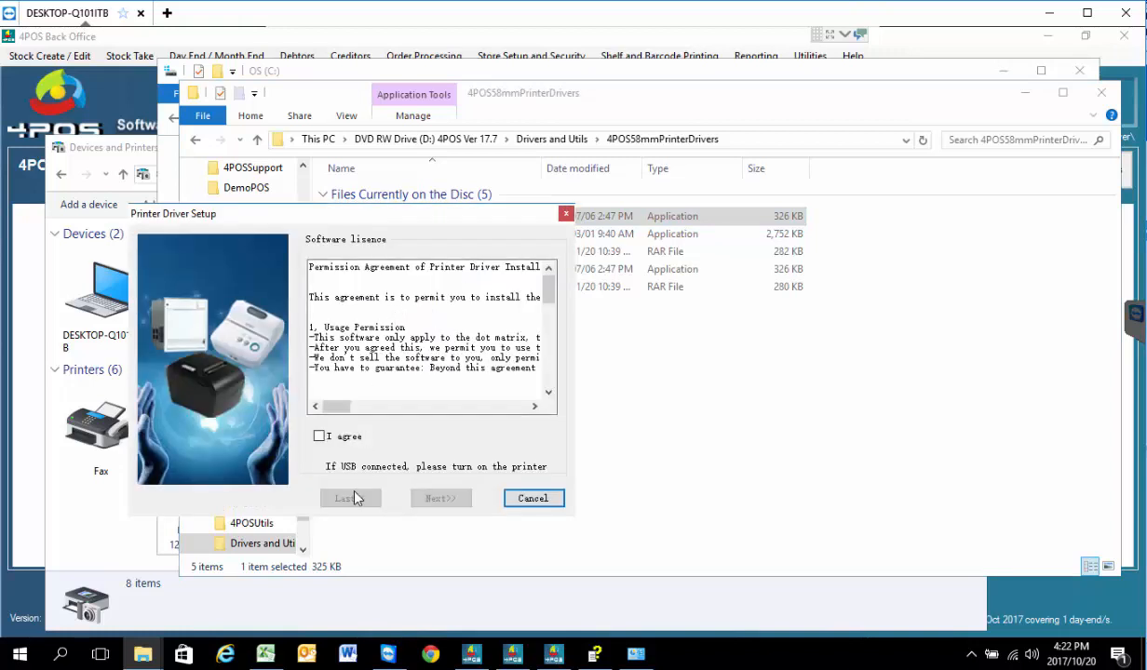
Accept the printer driver licence, choose the 58 Series model and set the port to USB001.
left_click(319, 436)
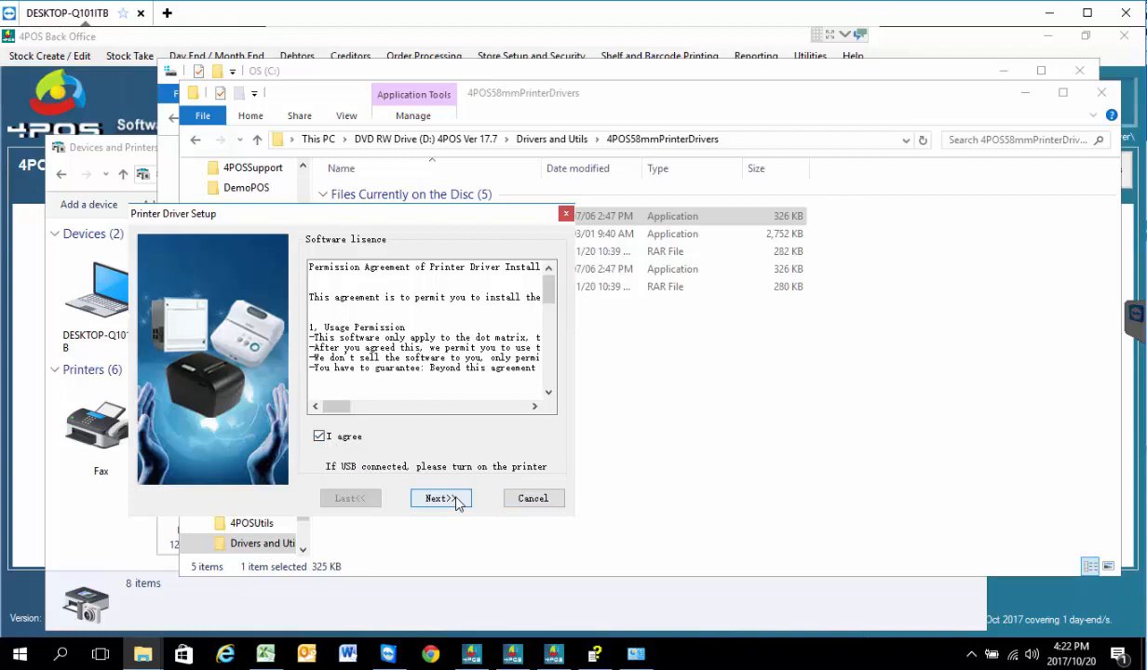
left_click(439, 498)
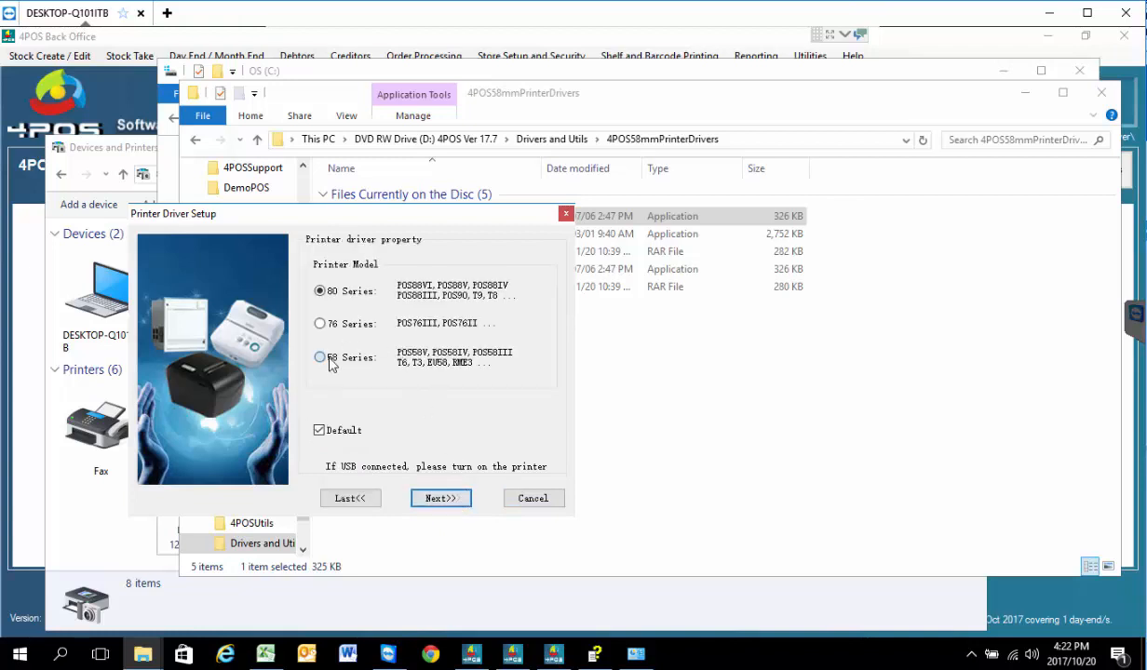
left_click(321, 357)
left_click(456, 498)
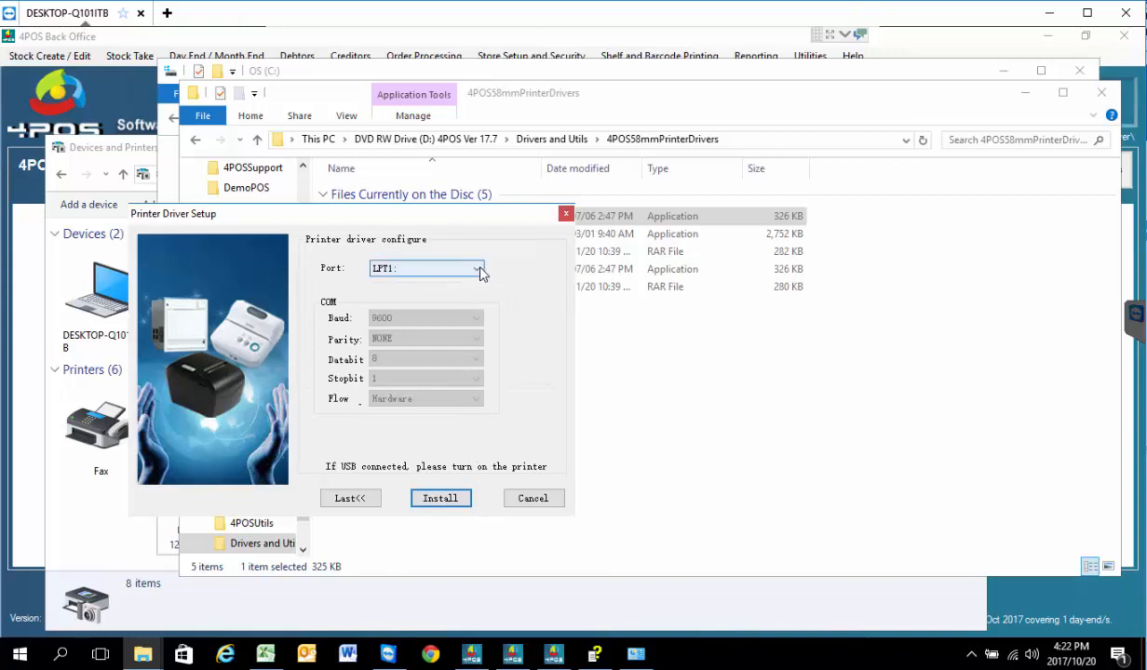
left_click(480, 271)
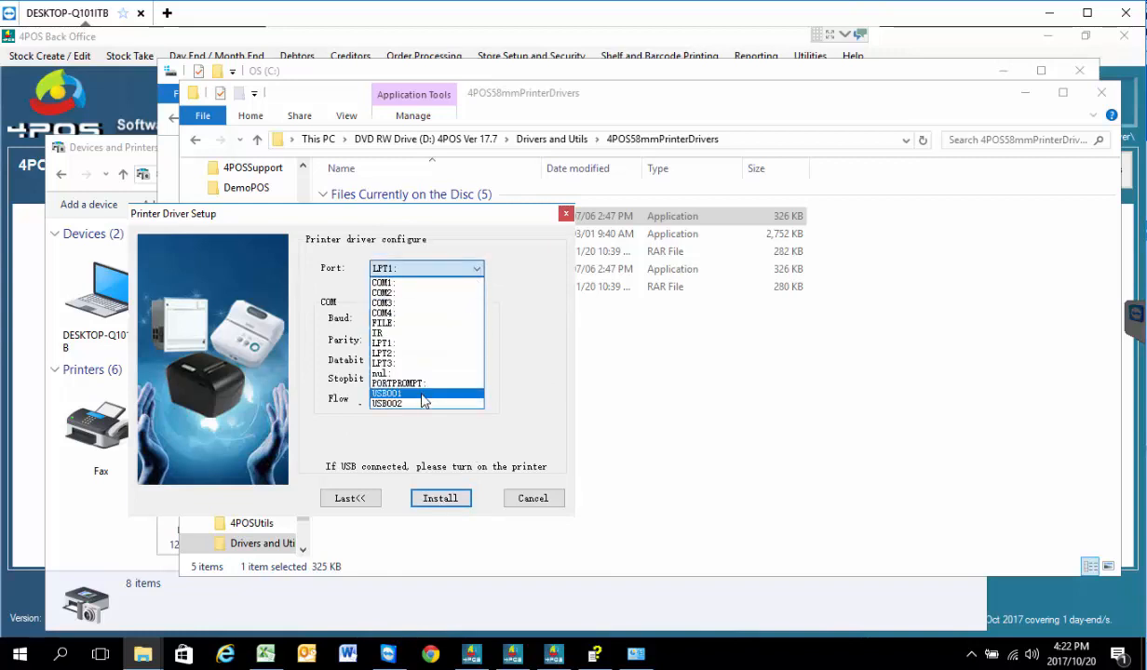
left_click(423, 395)
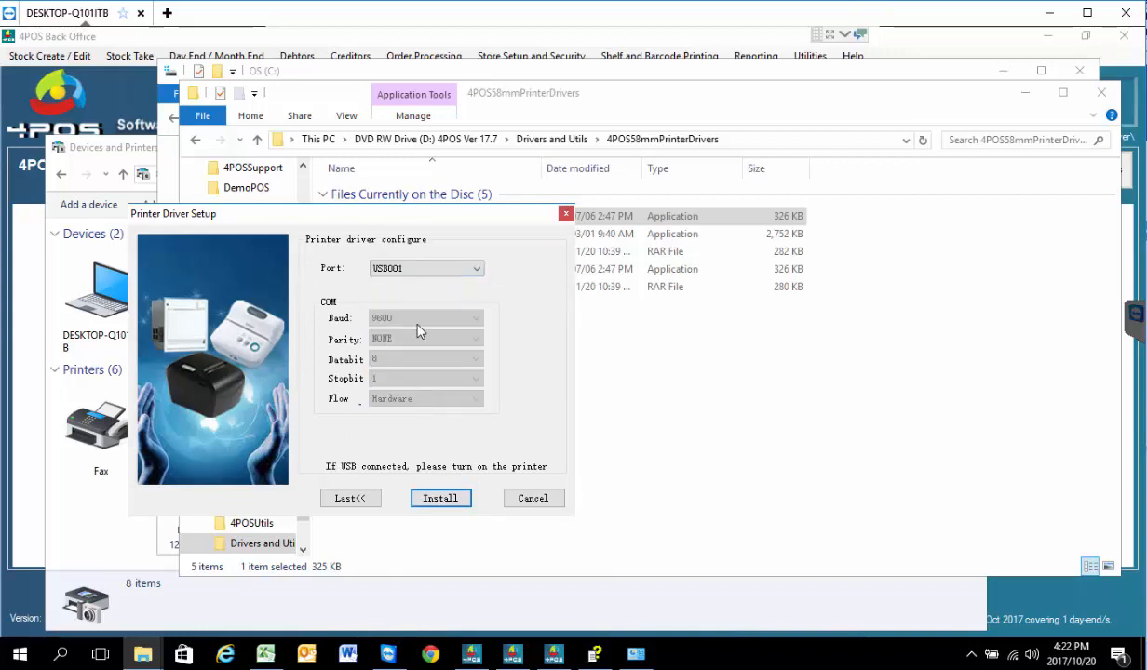
Try to install the printer driver, allowing the system changes and answering the unverified publisher warning.
left_click(441, 496)
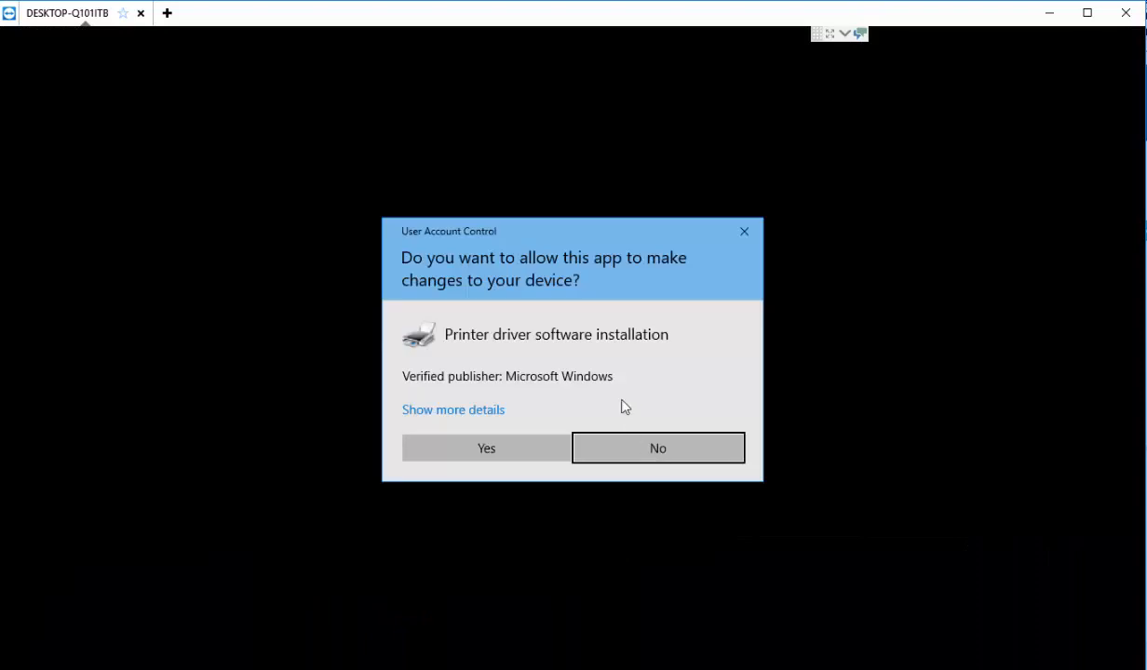
left_click(521, 454)
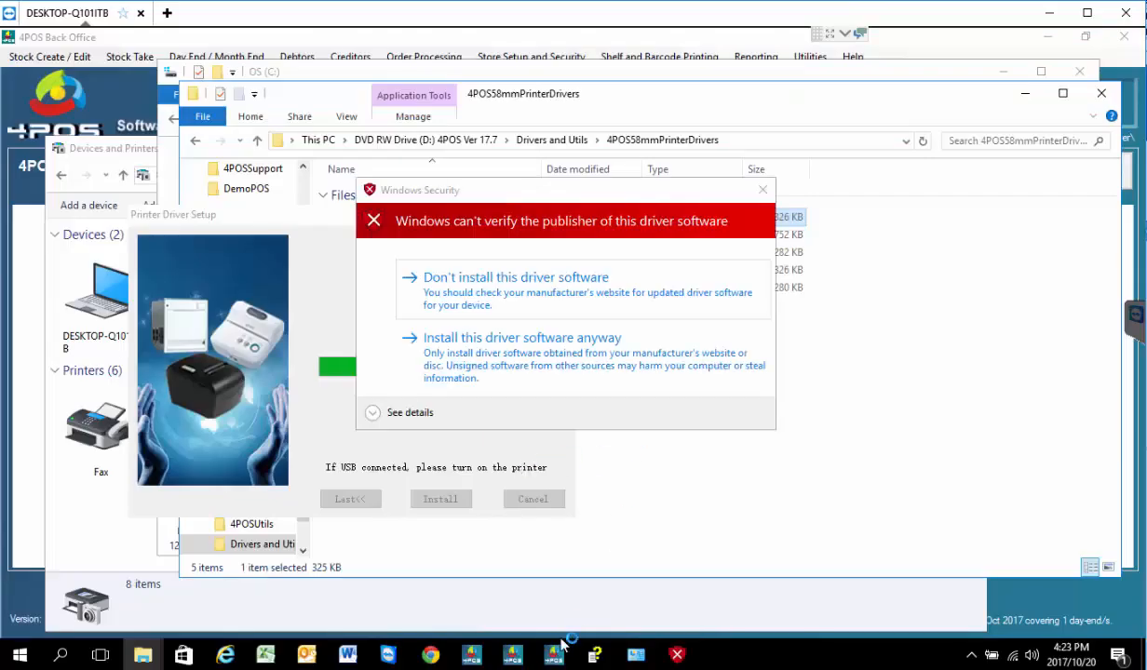
mouse_move(554, 655)
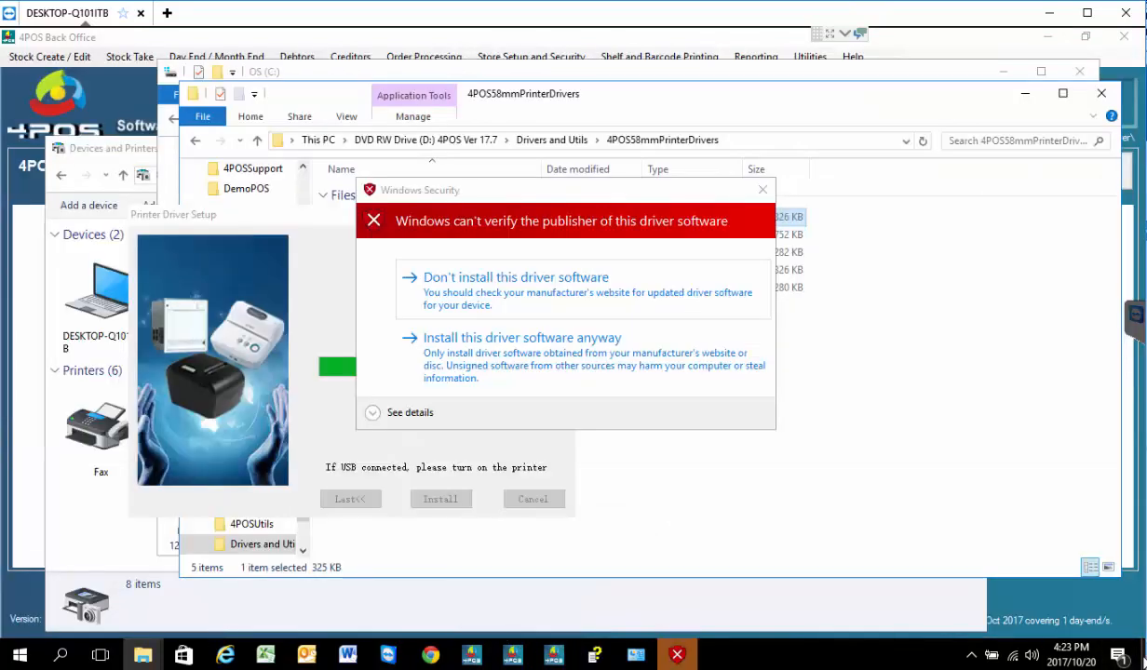
left_click(511, 294)
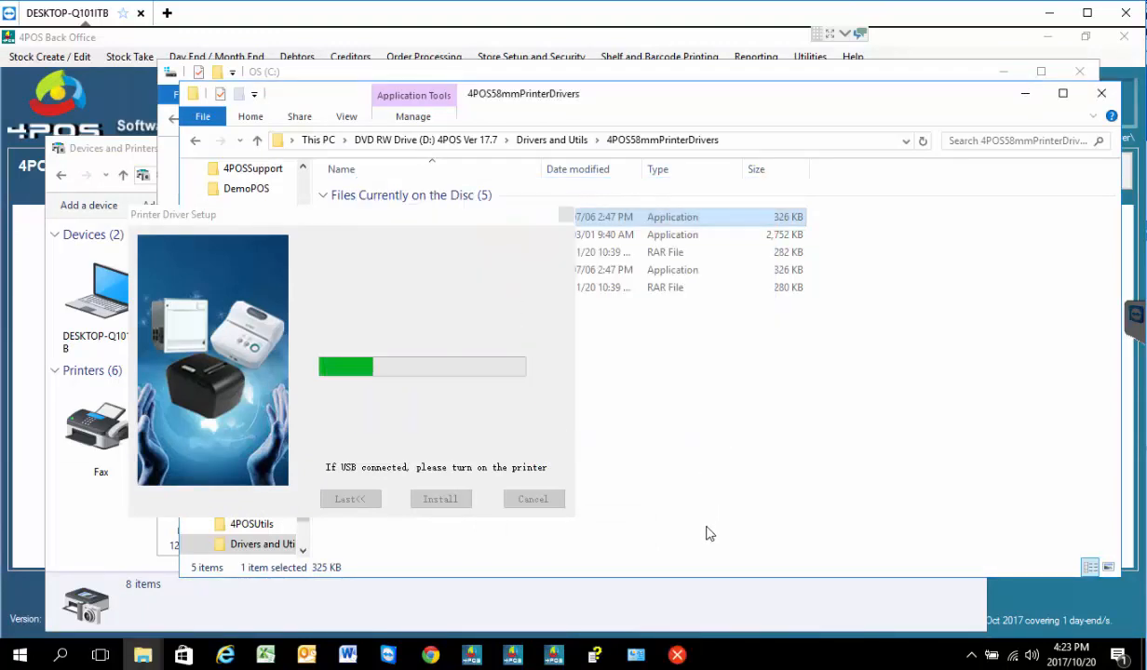
Bring the Printers error message into full view, then dismiss it and the installer's error message.
left_click(677, 660)
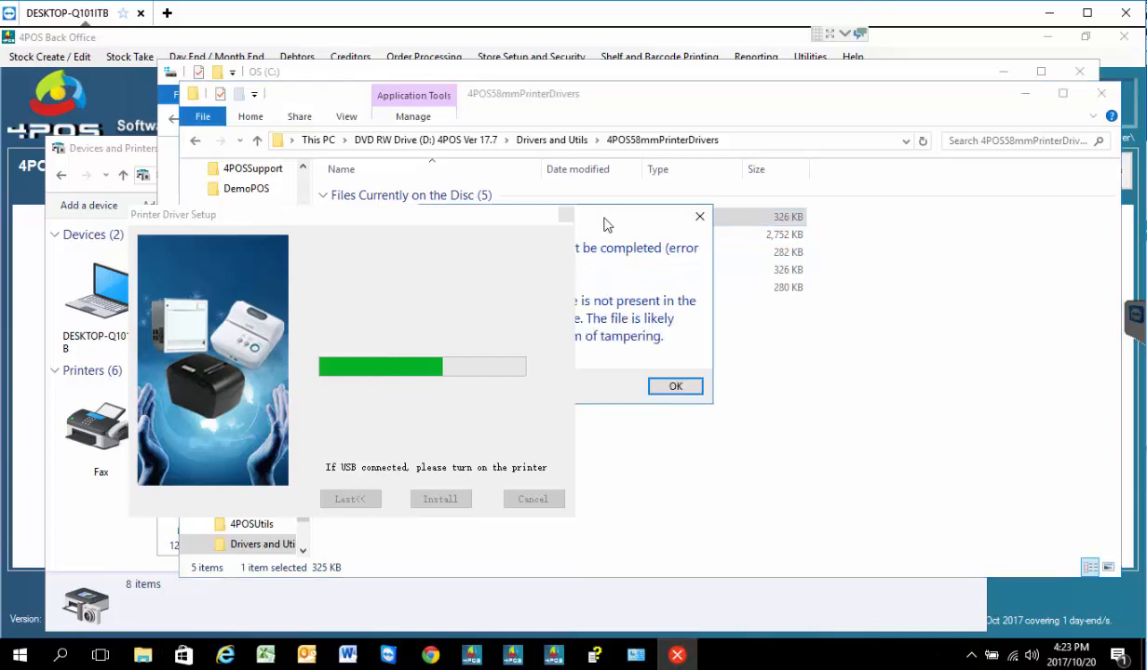
left_click_drag(581, 211, 751, 133)
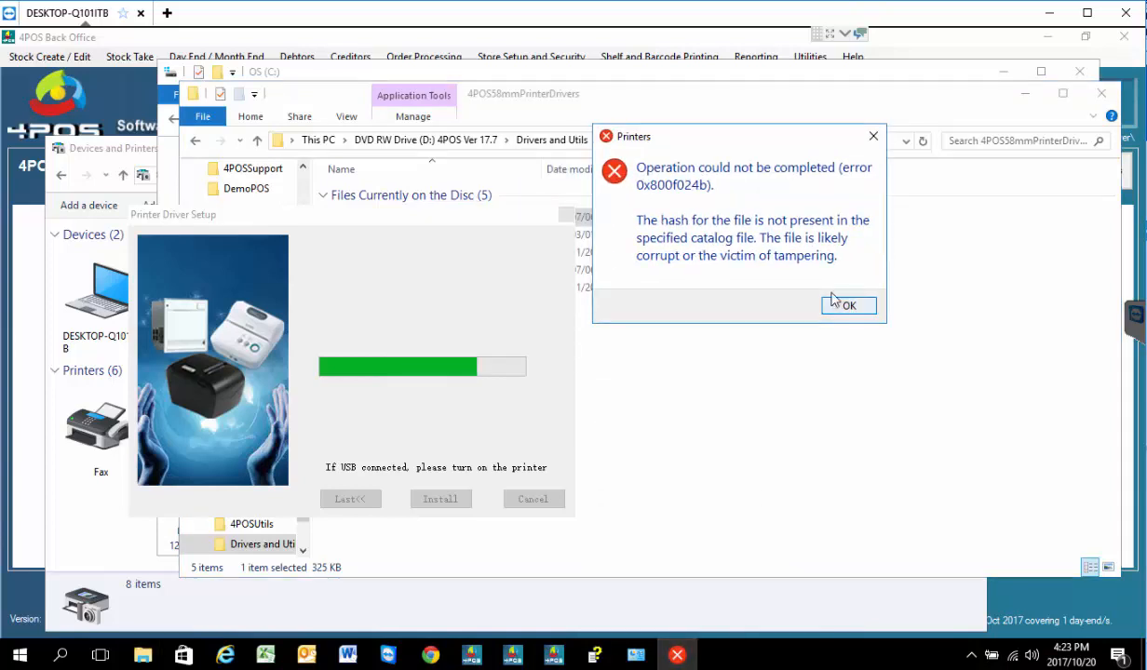
left_click(858, 307)
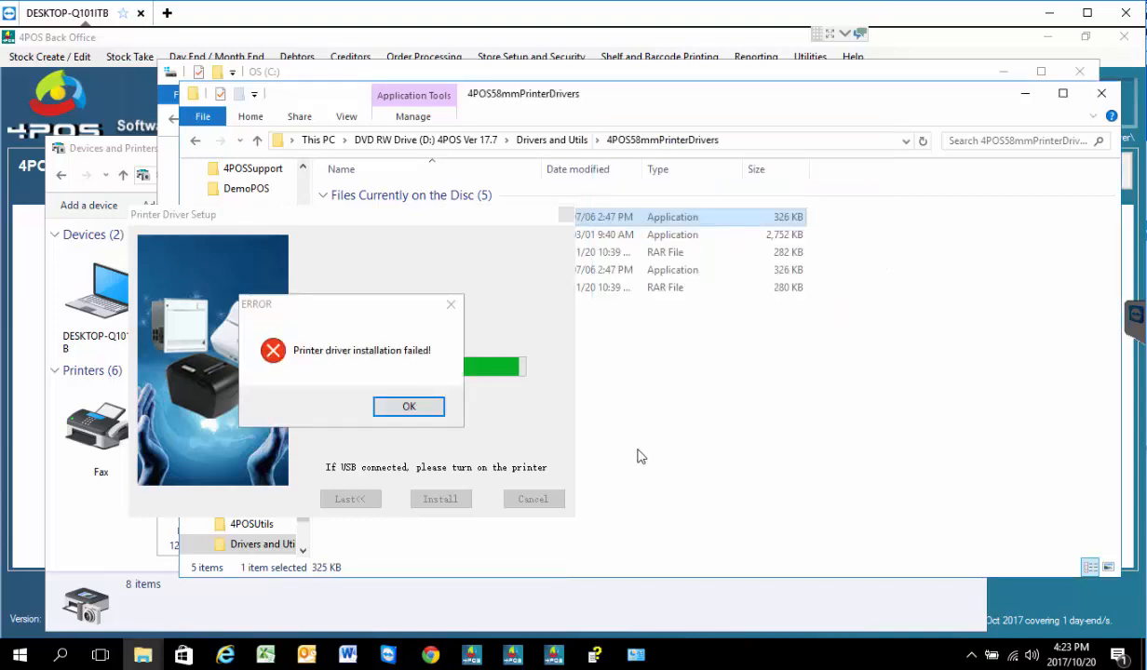
left_click(398, 406)
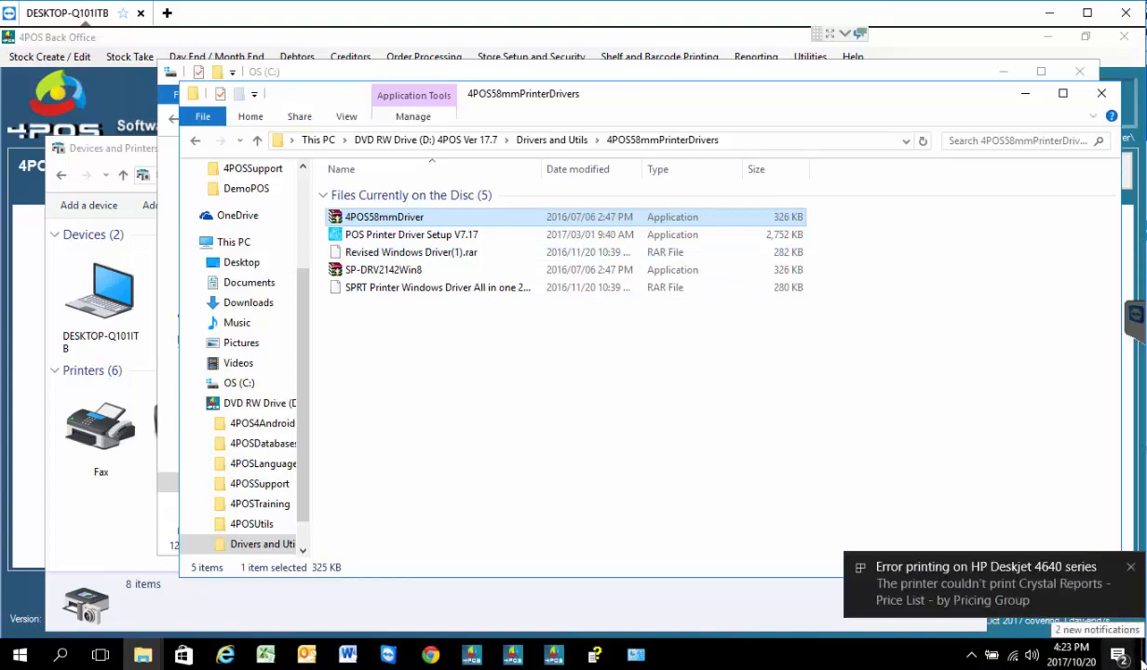
Show the desktop, delete the 4POSTouch shortcut and move the 4POSContr... and 4POSScan shortcuts to the middle of the desktop.
left_click(1144, 664)
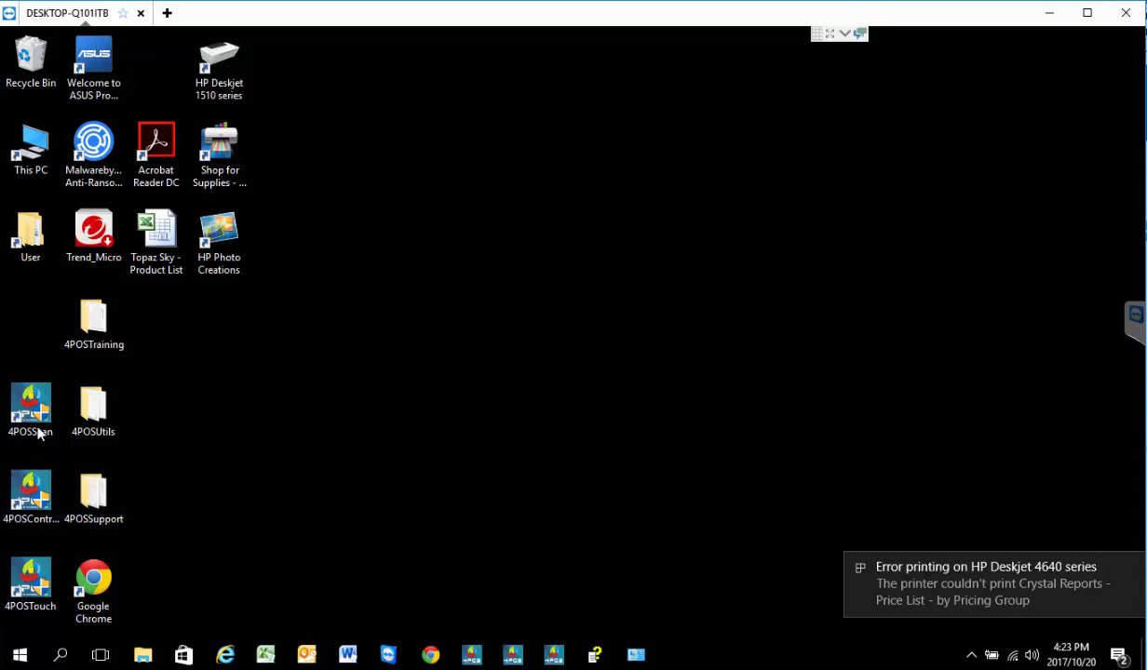
left_click(35, 594)
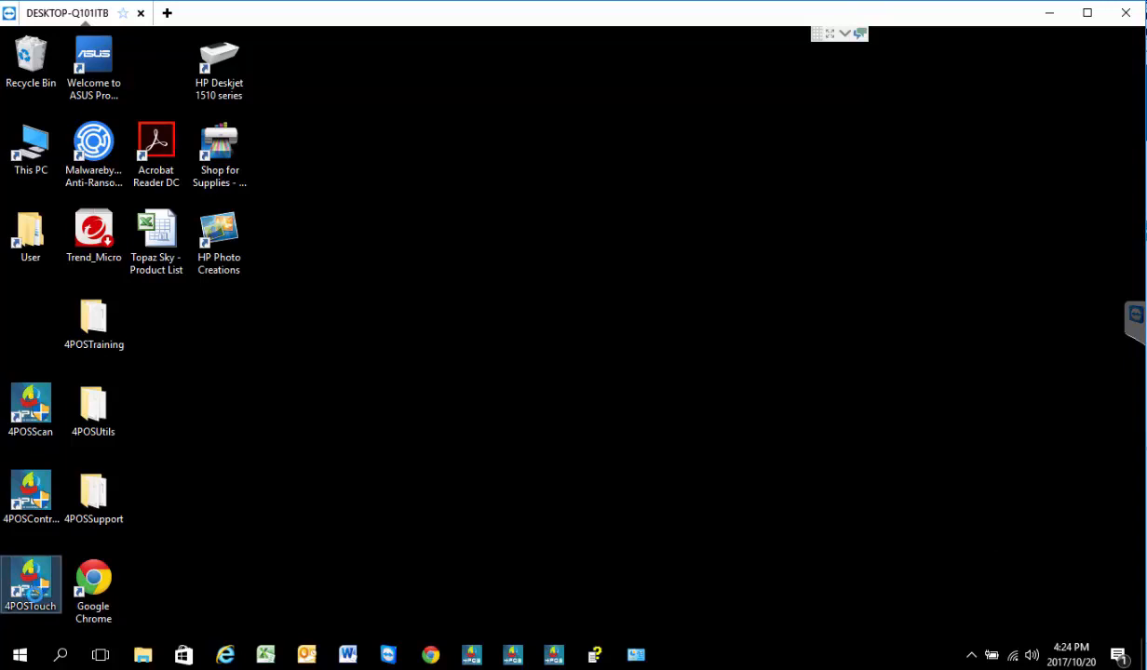
right_click(34, 587)
left_click(102, 533)
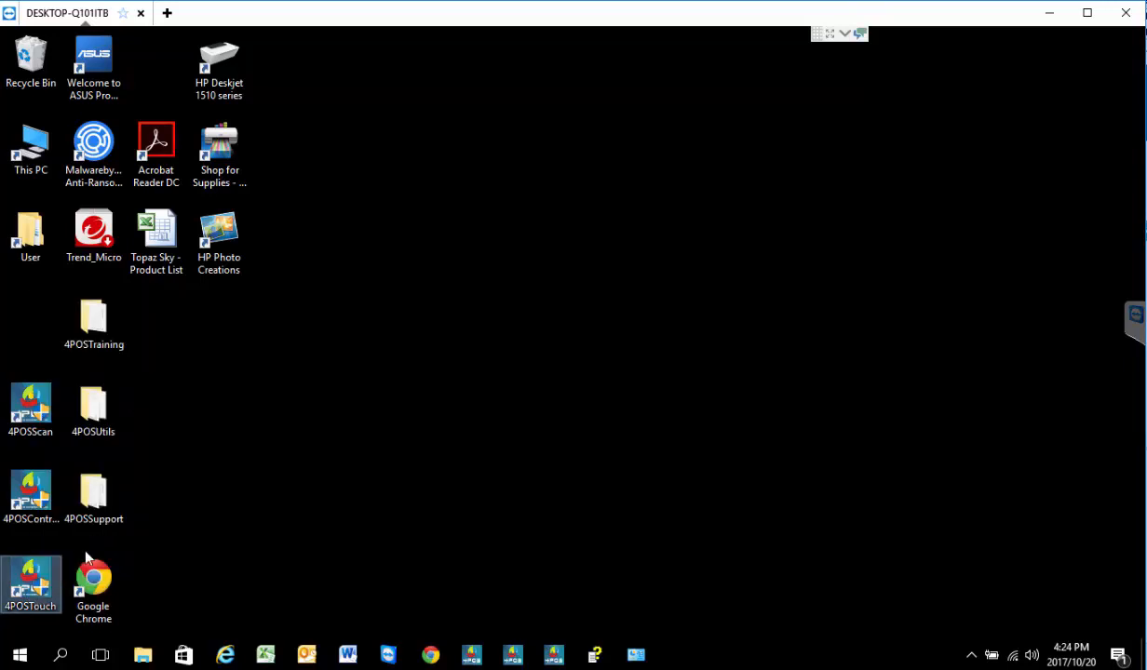
left_click_drag(46, 503, 610, 159)
left_click_drag(33, 383, 596, 240)
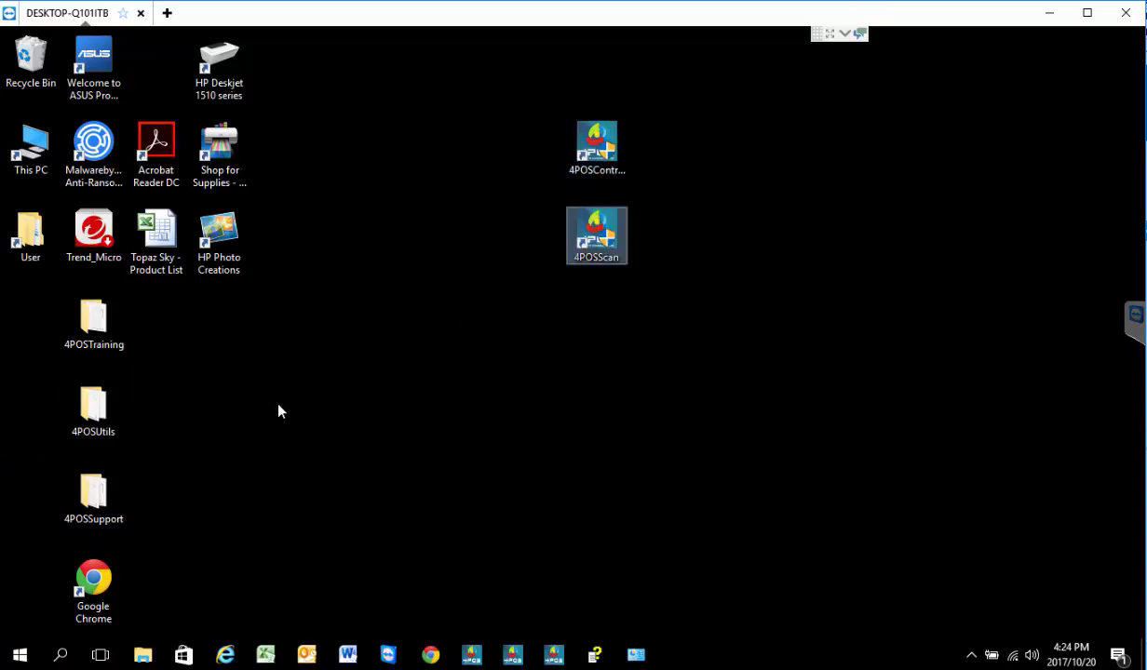
Create a desktop shortcut for the 4POSBackOffice application from the 4POS folder on OS (C:).
left_click(147, 657)
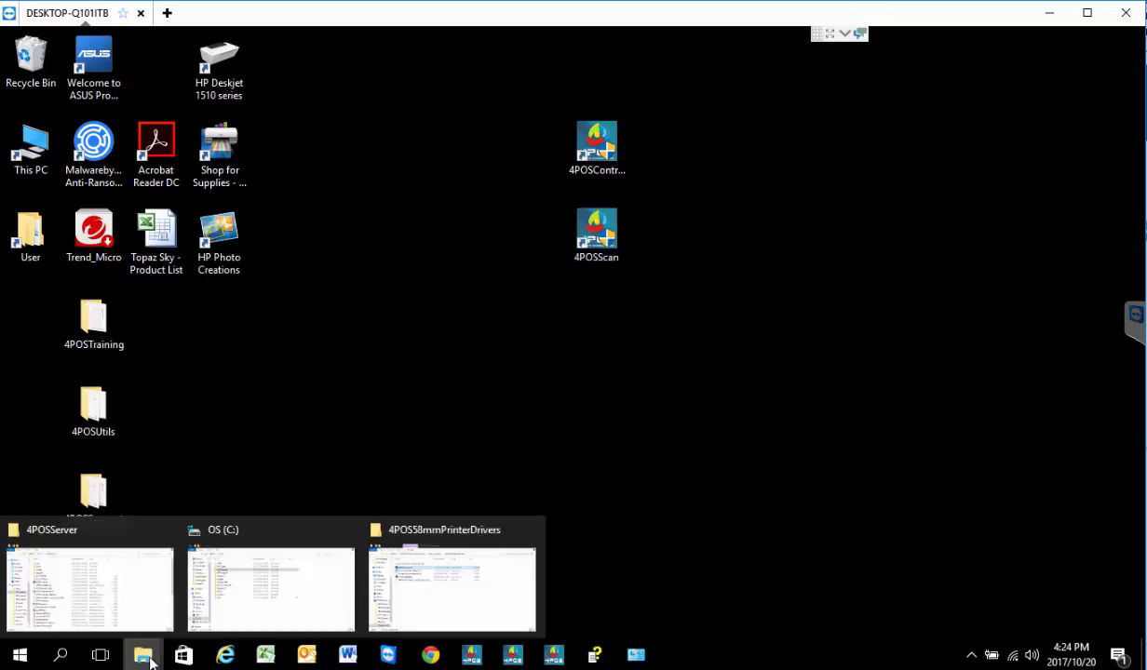
left_click(340, 570)
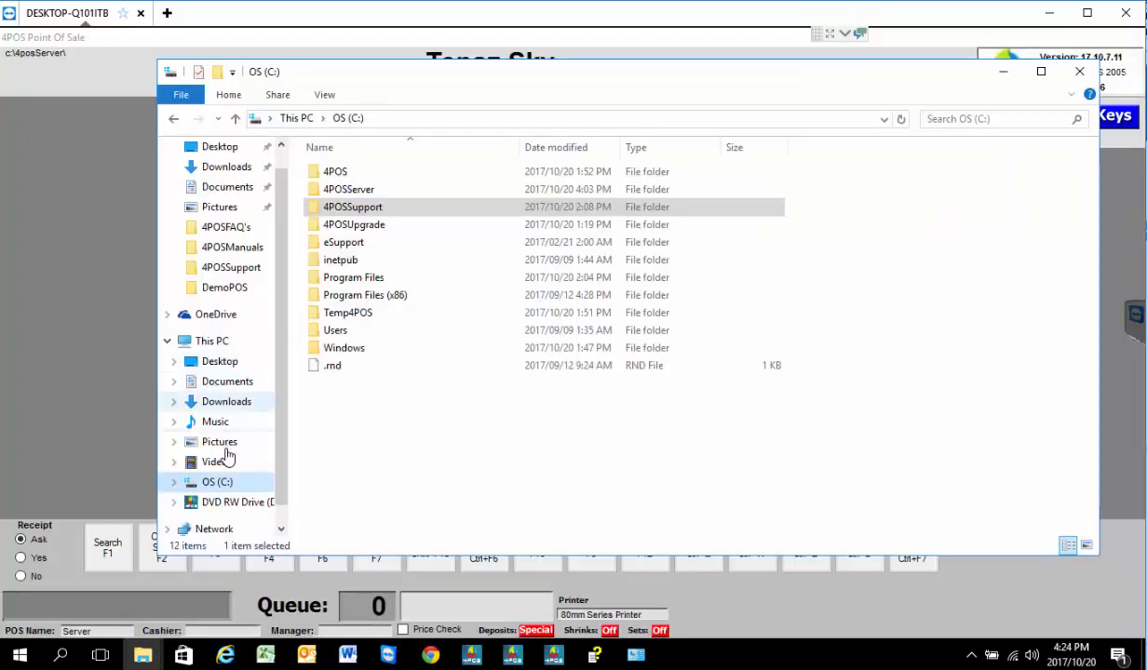
left_click(222, 486)
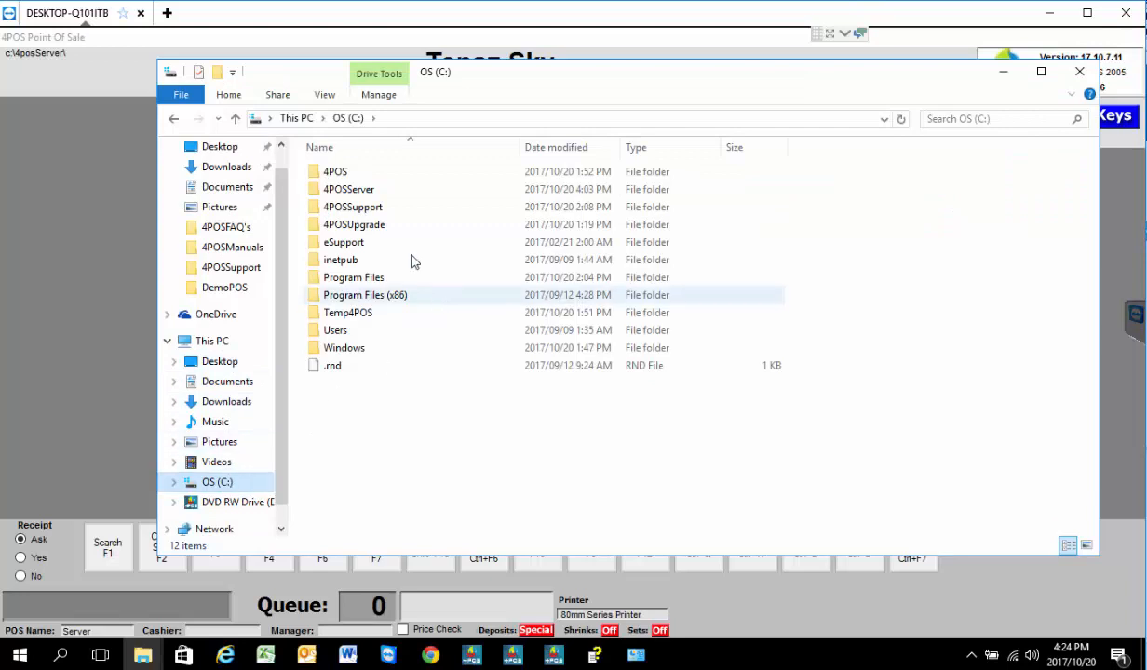
left_click(341, 177)
double_click(345, 180)
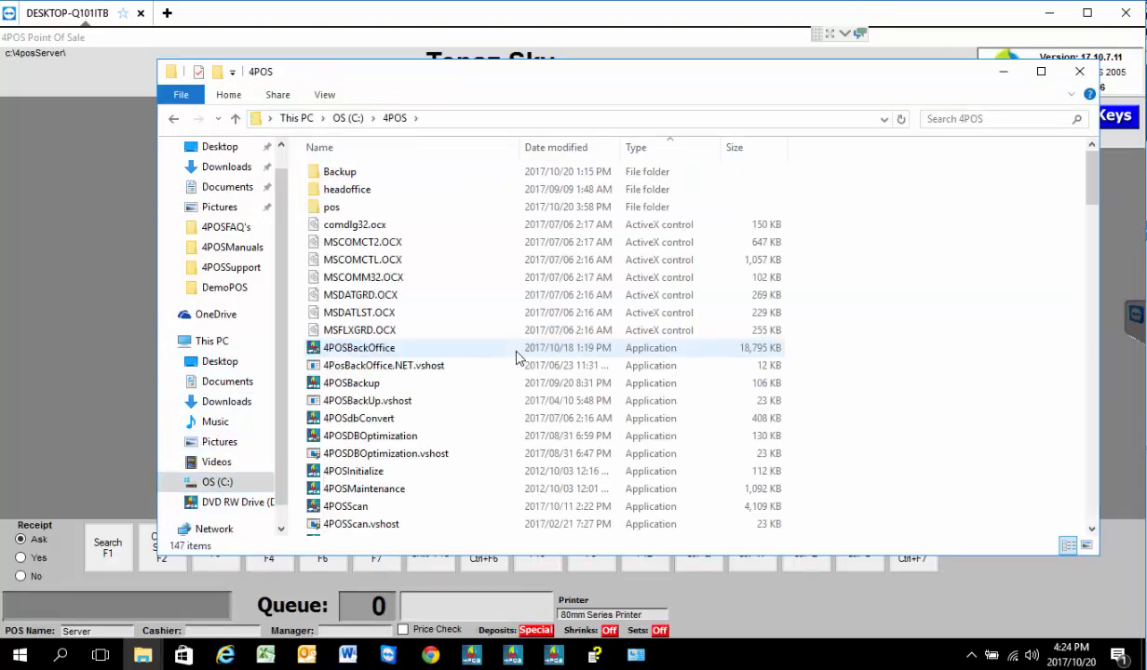
left_click(371, 350)
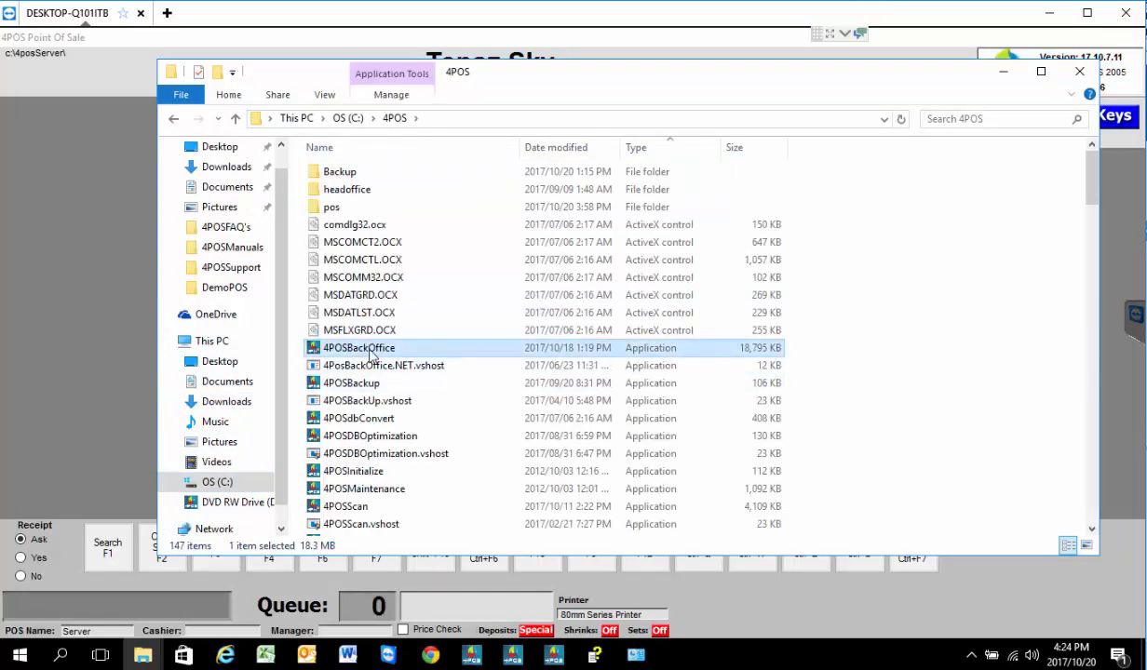
right_click(371, 351)
mouse_move(425, 479)
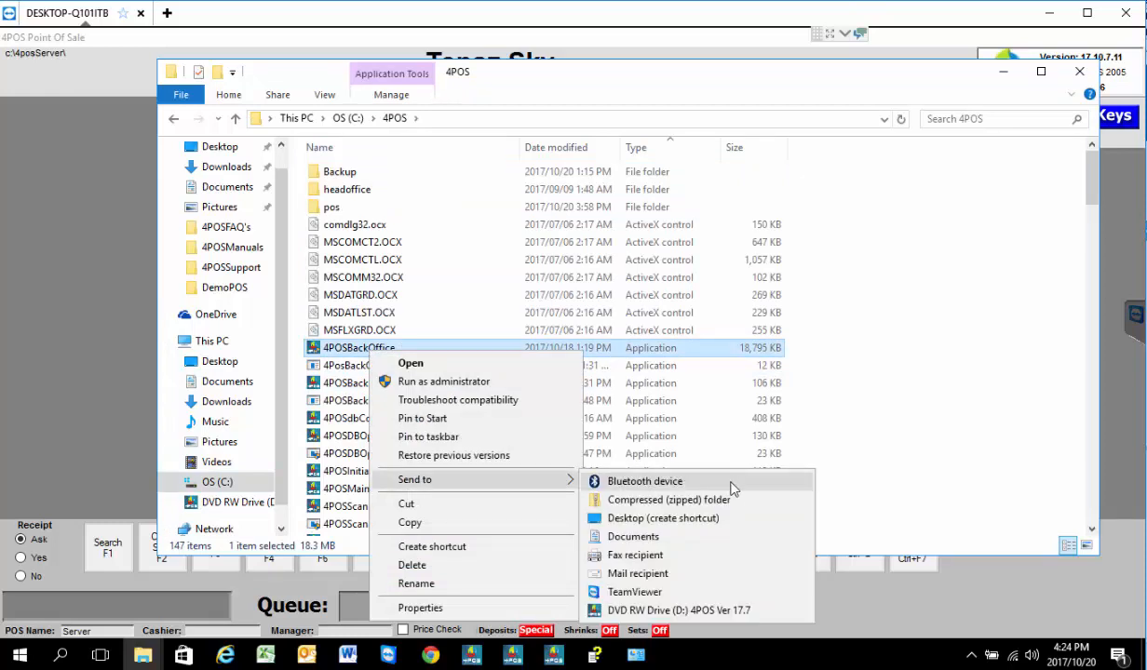
left_click(696, 523)
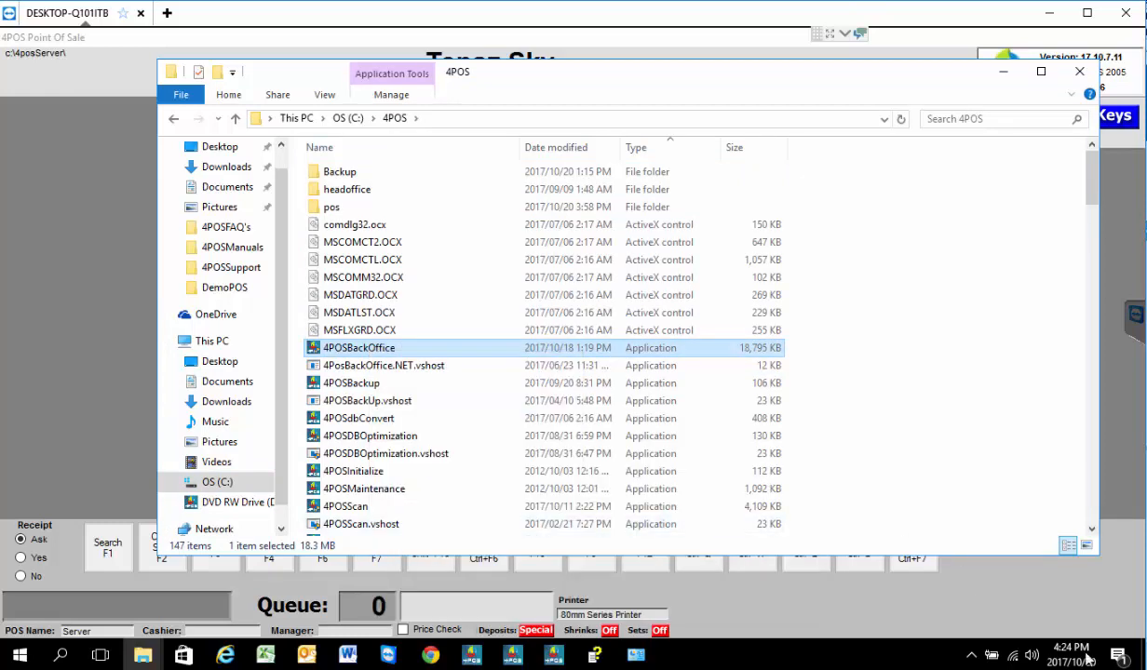
Place the new 4POSBackOffice shortcut above the 4POSContr... shortcut on the desktop and rename it 4POS Back Office.
left_click(1145, 663)
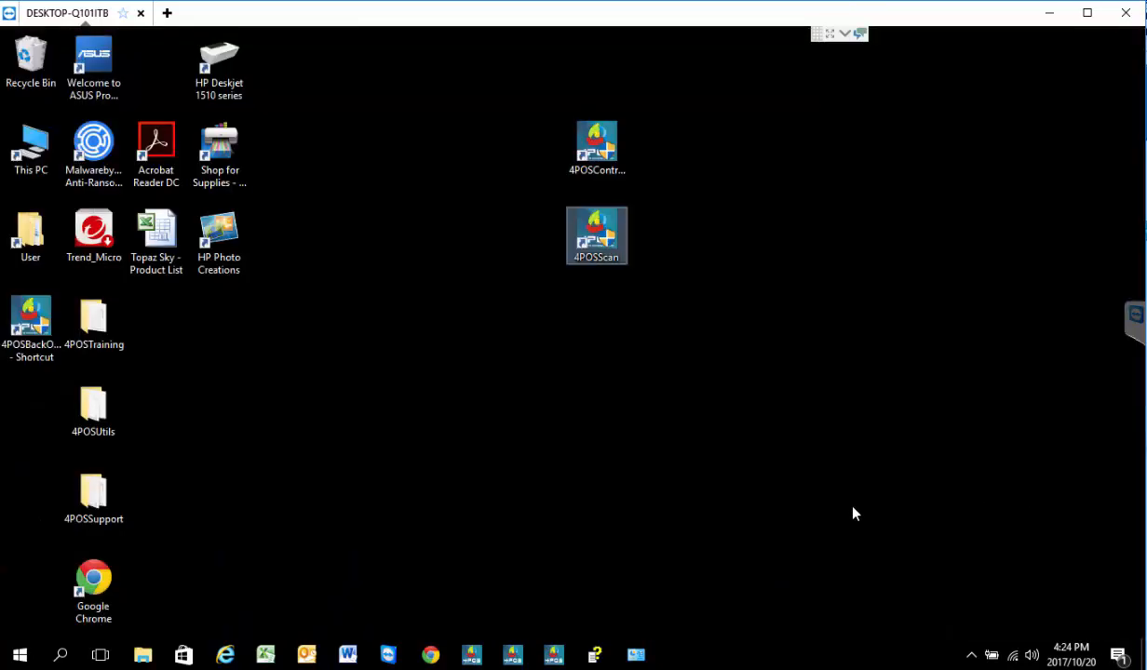
left_click_drag(29, 323, 603, 65)
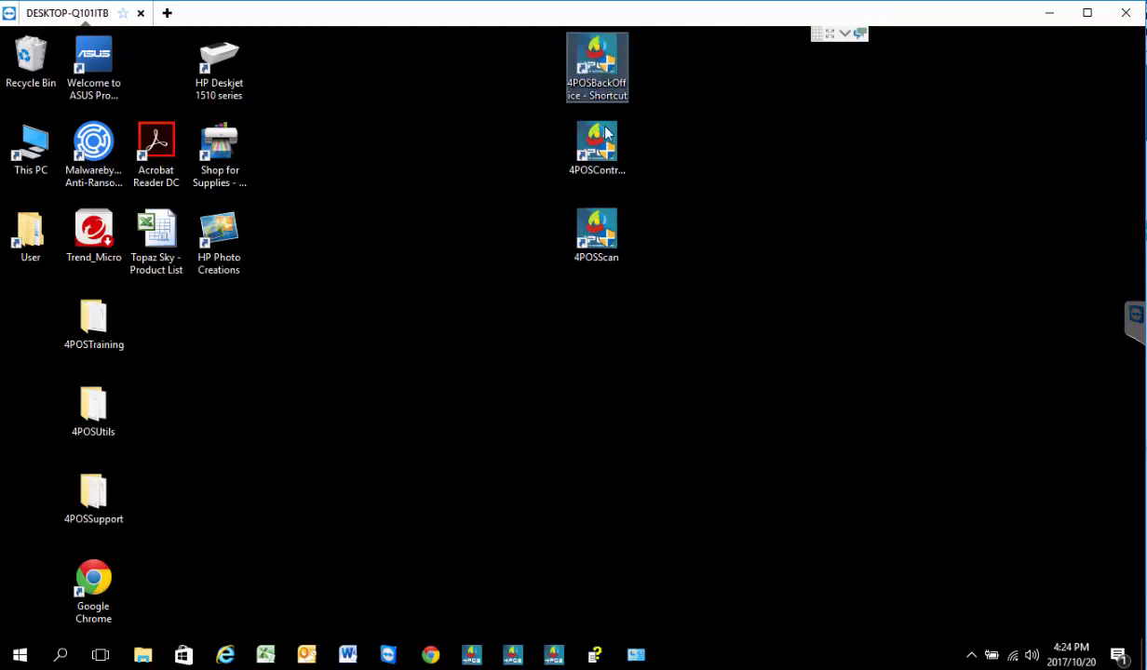
right_click(607, 69)
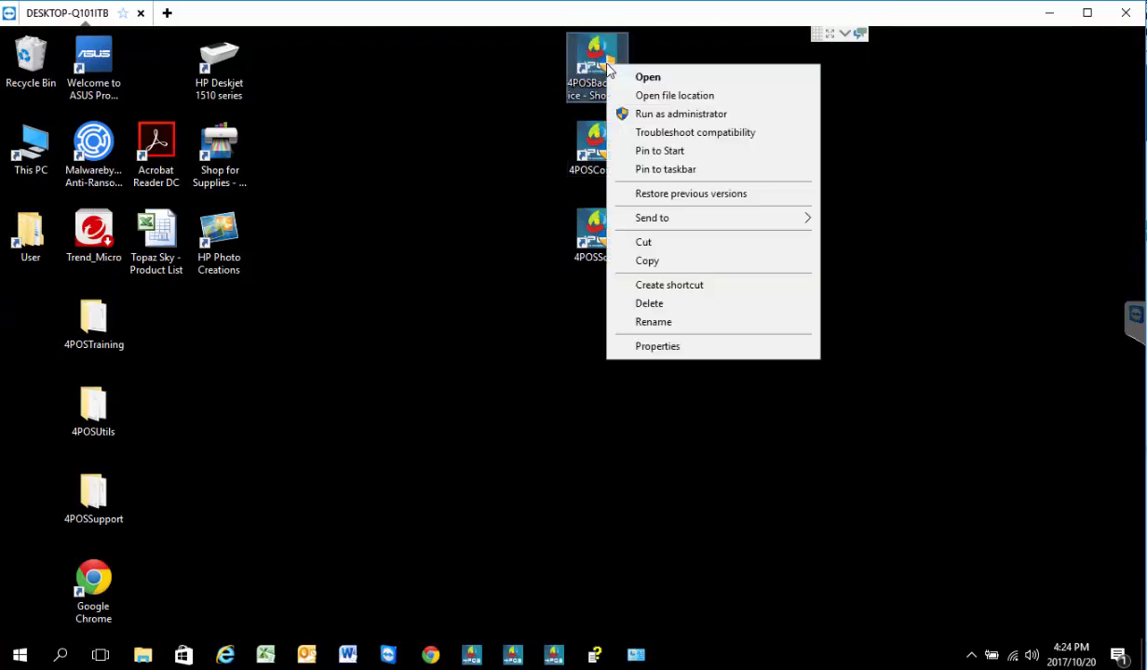
left_click(698, 330)
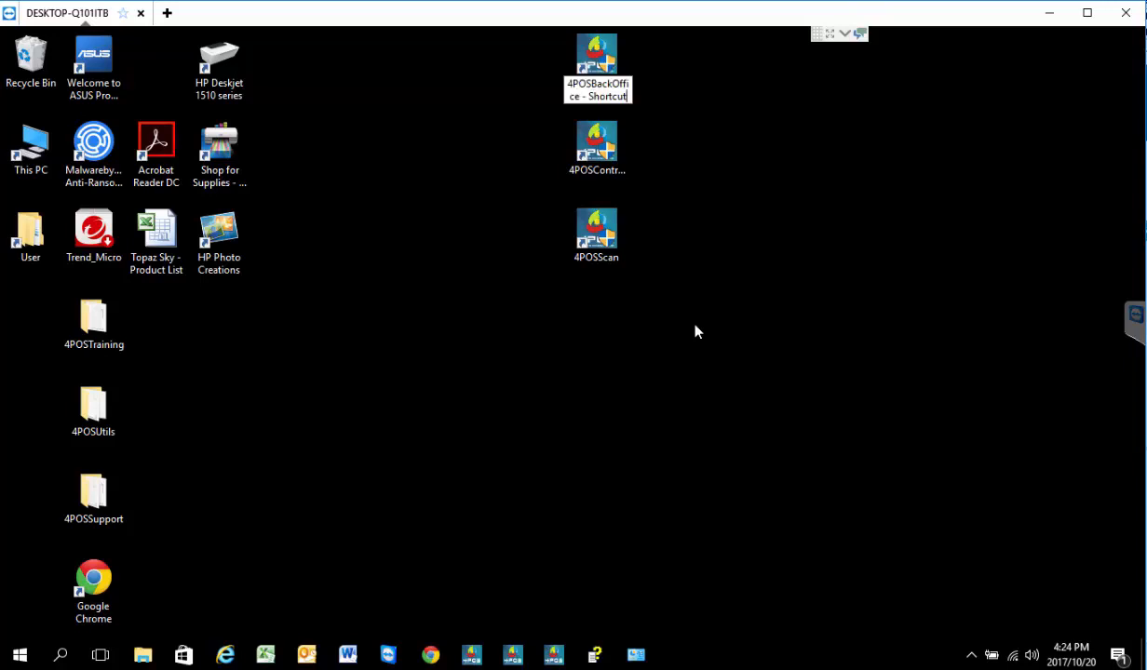
key("End")
key("BackSpace")
key("BackSpace")
key("BackSpace")
key("BackSpace")
key("BackSpace")
key("BackSpace")
key("BackSpace")
key("BackSpace")
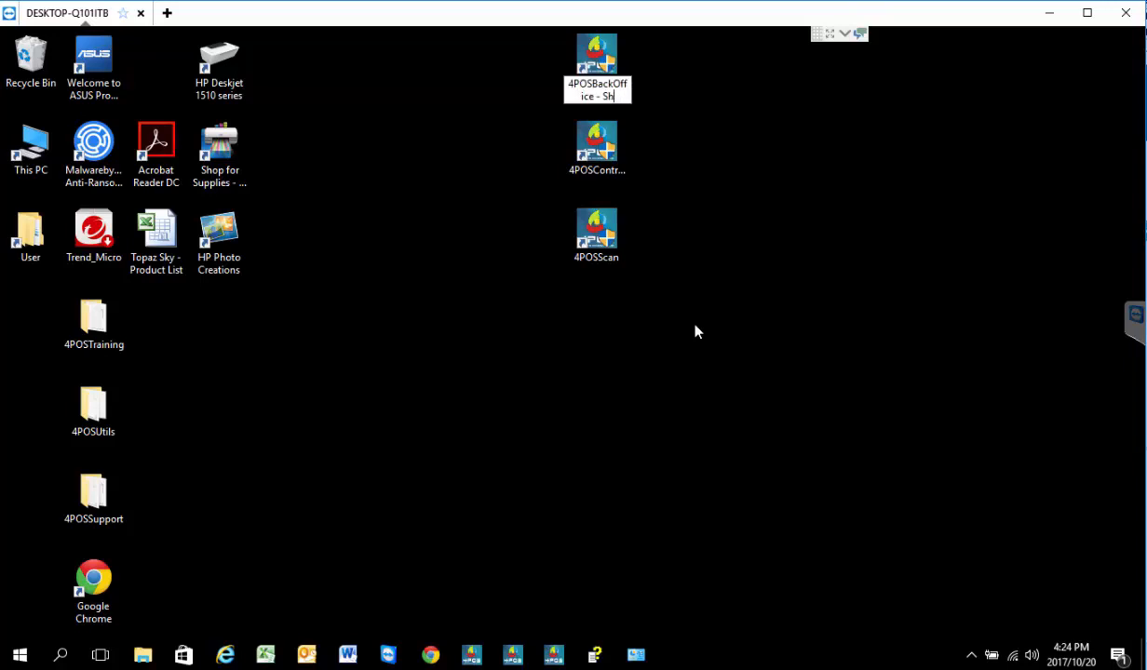
key("BackSpace")
key("BackSpace")
key("Left")
key("Left")
key("Left")
key("Left")
key("Left")
key("Left")
key("Left")
key("Left")
key("Left")
key("Left")
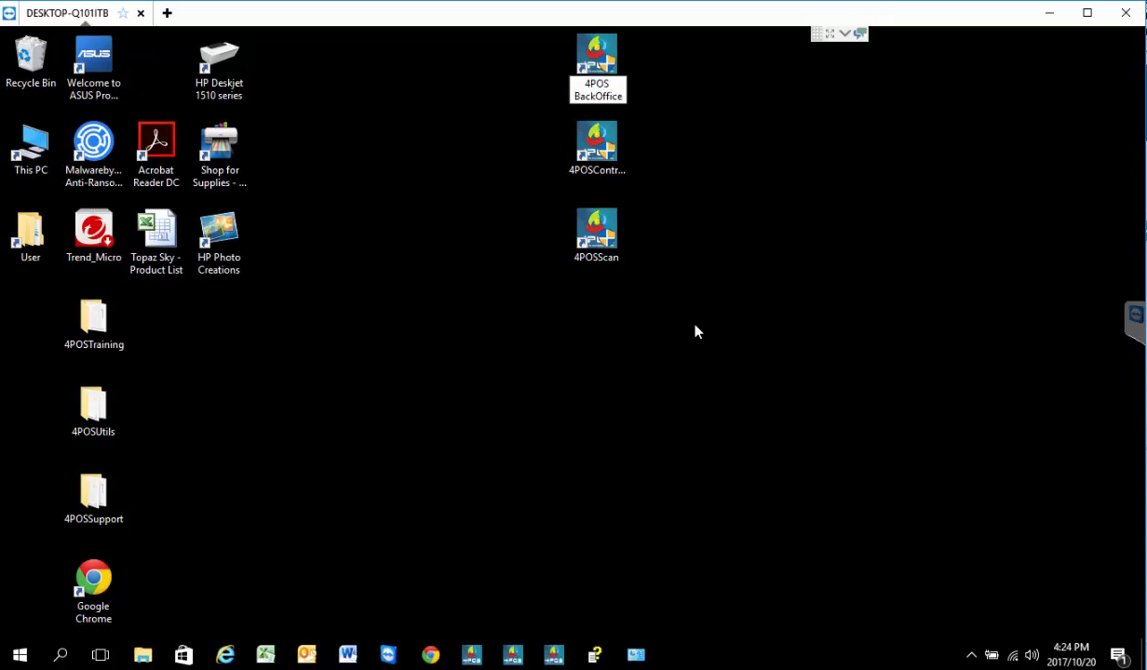
key("Down")
key("Left")
key("Left")
key("Left")
key("Left")
key("Return")
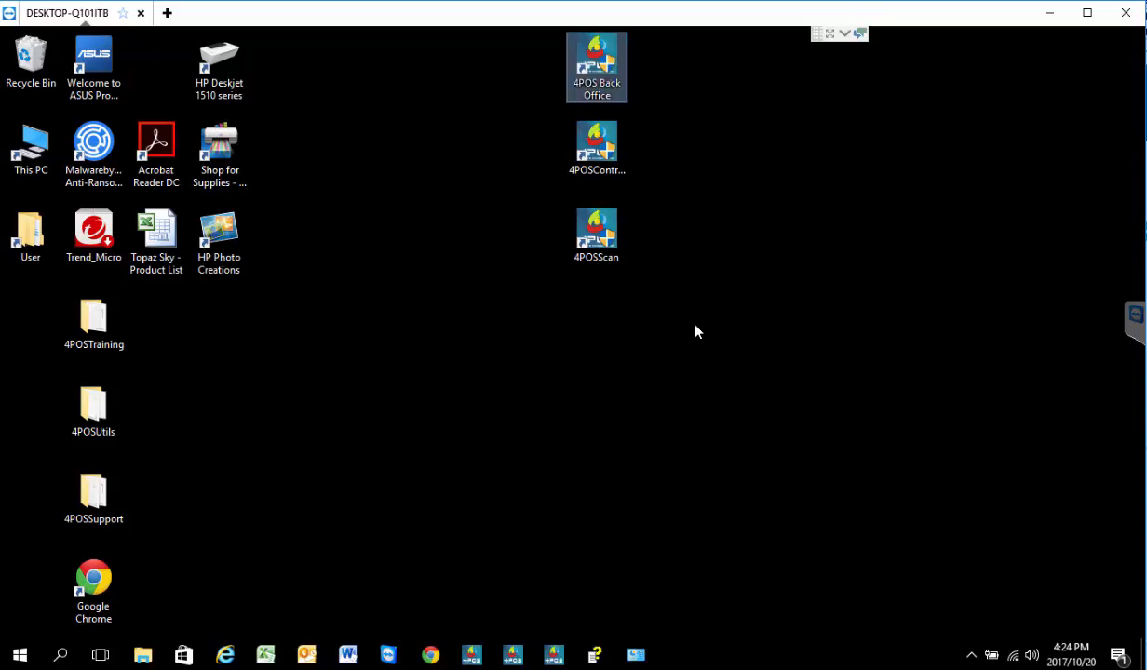